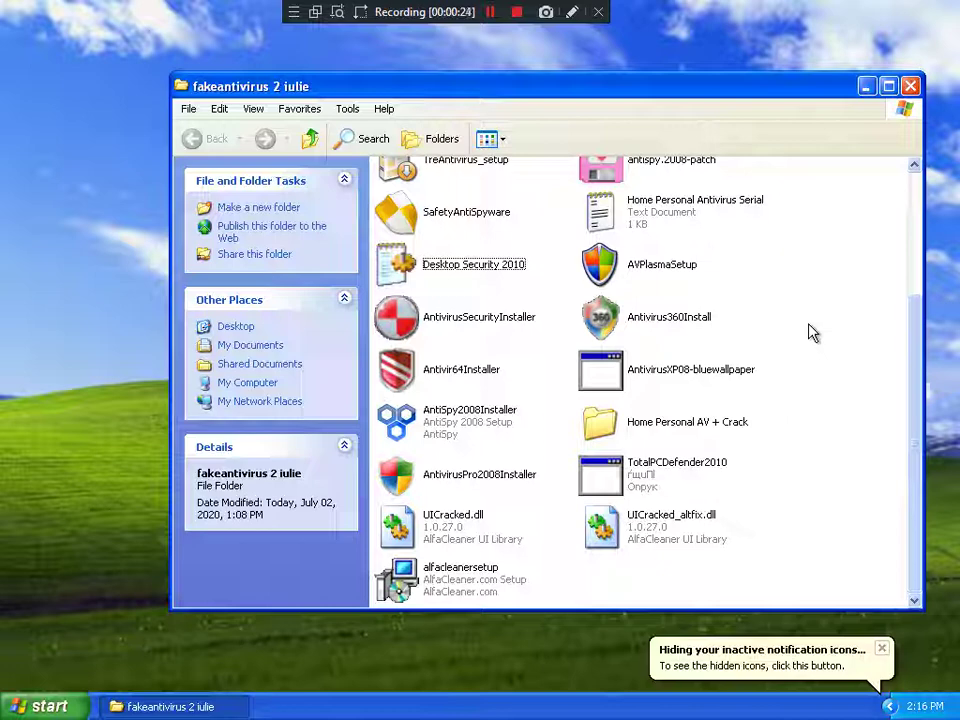
Step: Run alfacleanersetup from the fakeantivirus 2 iulie folder to start its Setup program
scroll(810, 332, "up", 3)
scroll(800, 390, "down", 3)
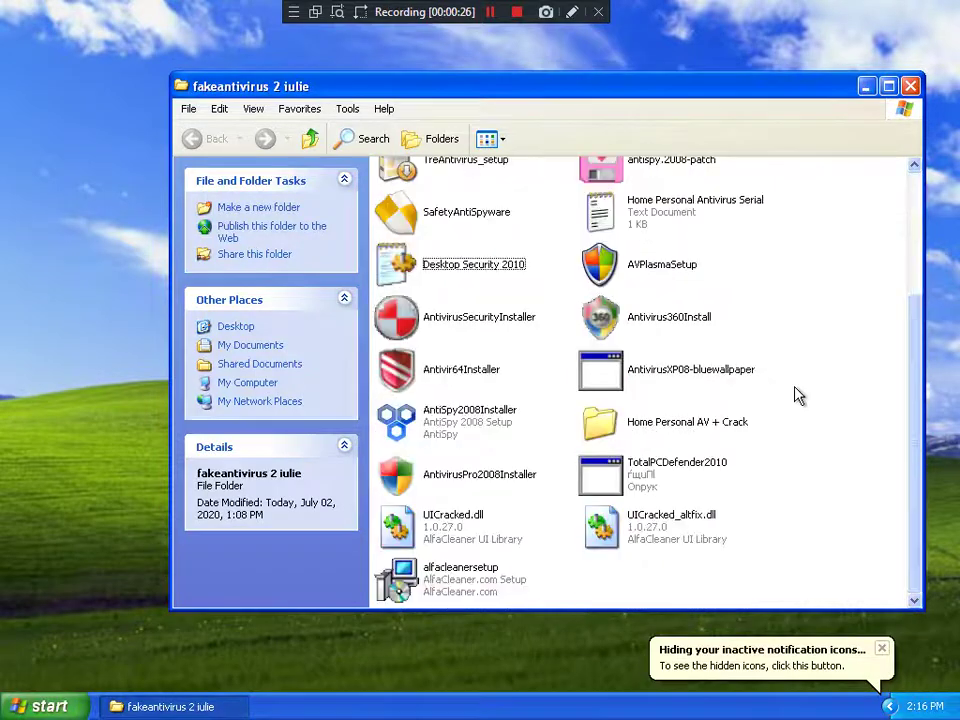
scroll(796, 396, "up", 3)
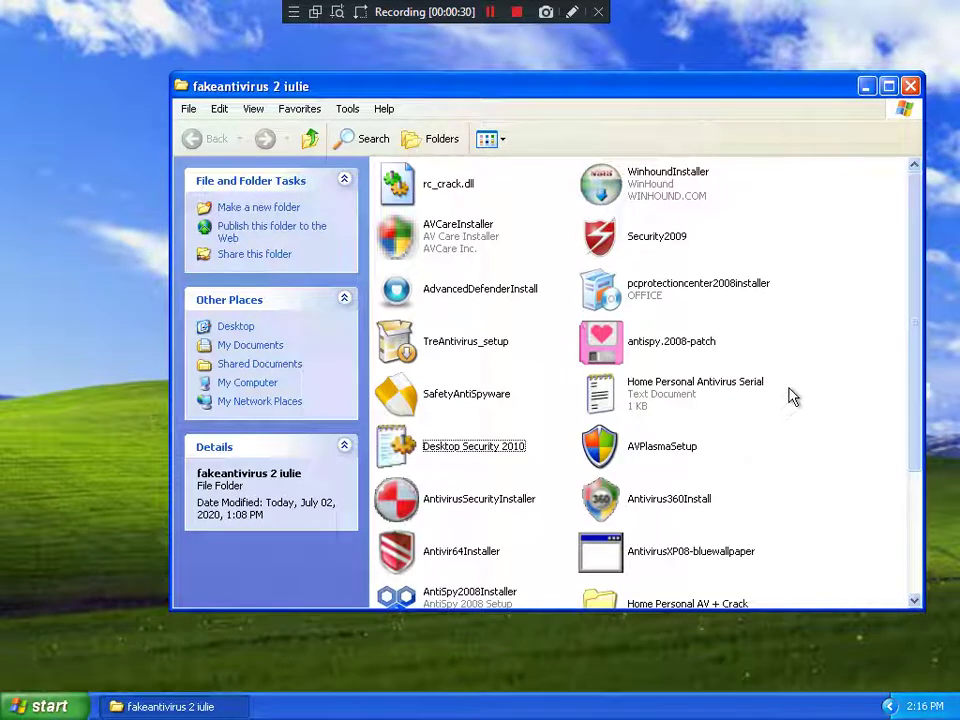
scroll(790, 396, "down", 3)
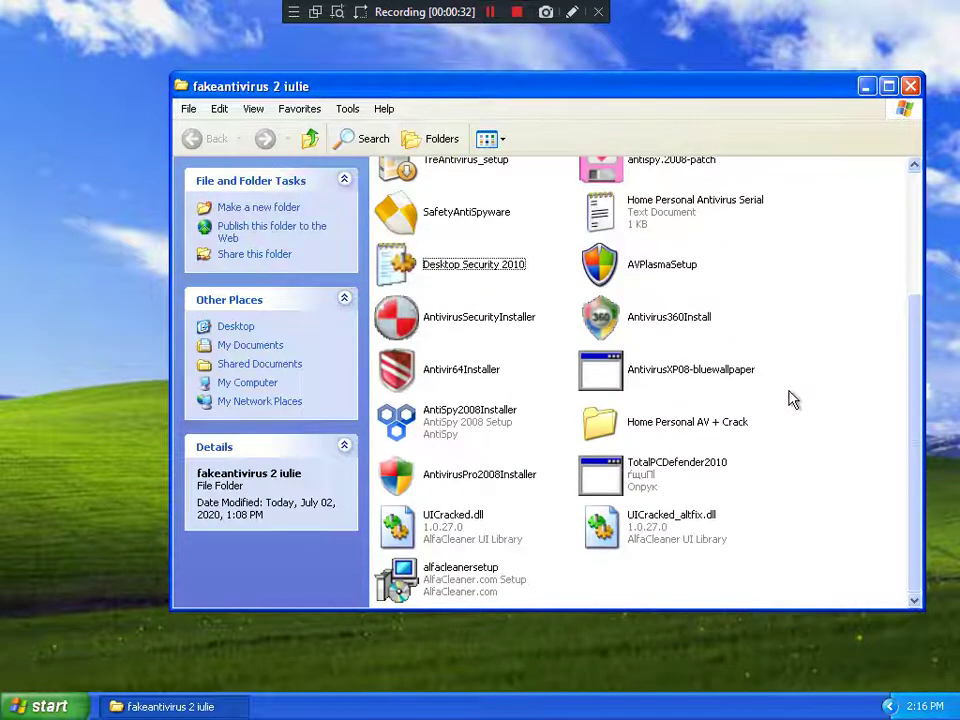
scroll(765, 388, "up", 3)
scroll(765, 388, "down", 3)
scroll(767, 388, "up", 3)
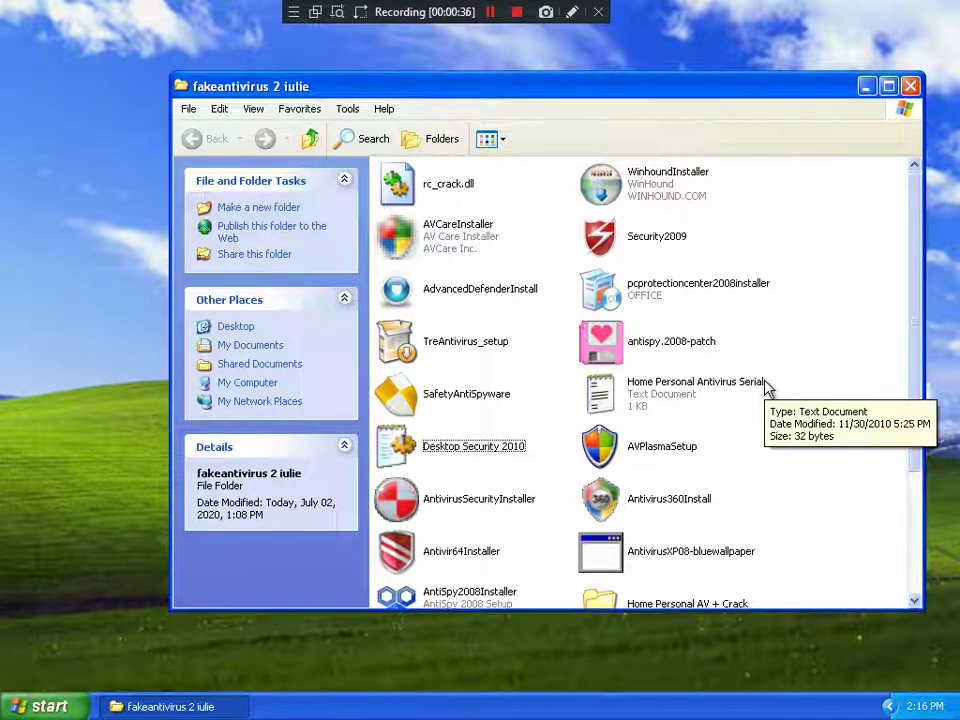
scroll(765, 388, "down", 3)
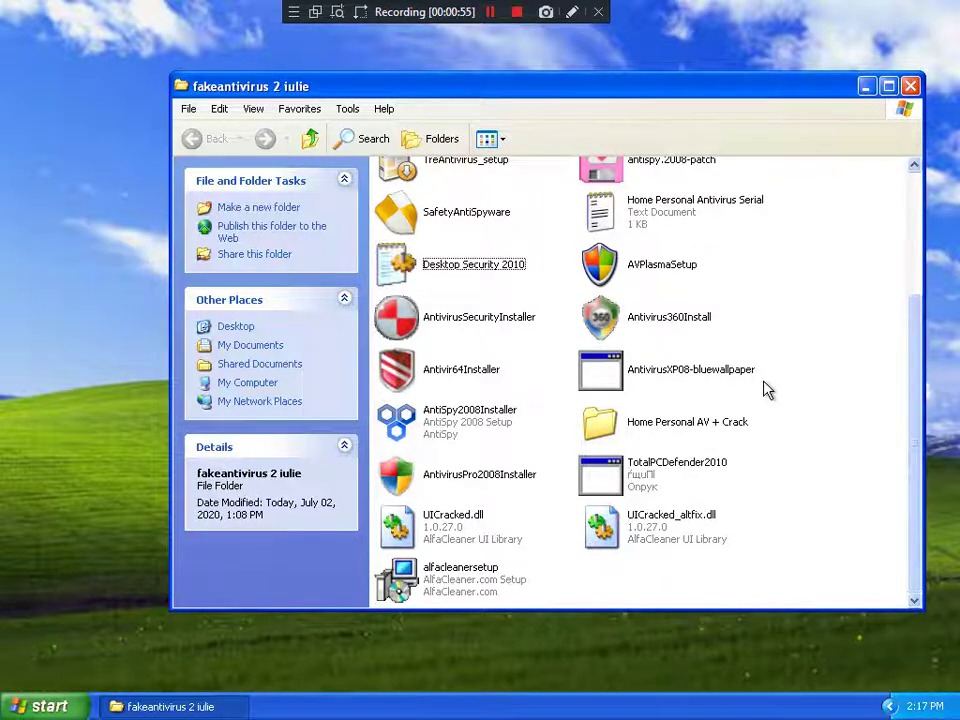
scroll(720, 392, "up", 3)
scroll(720, 392, "down", 3)
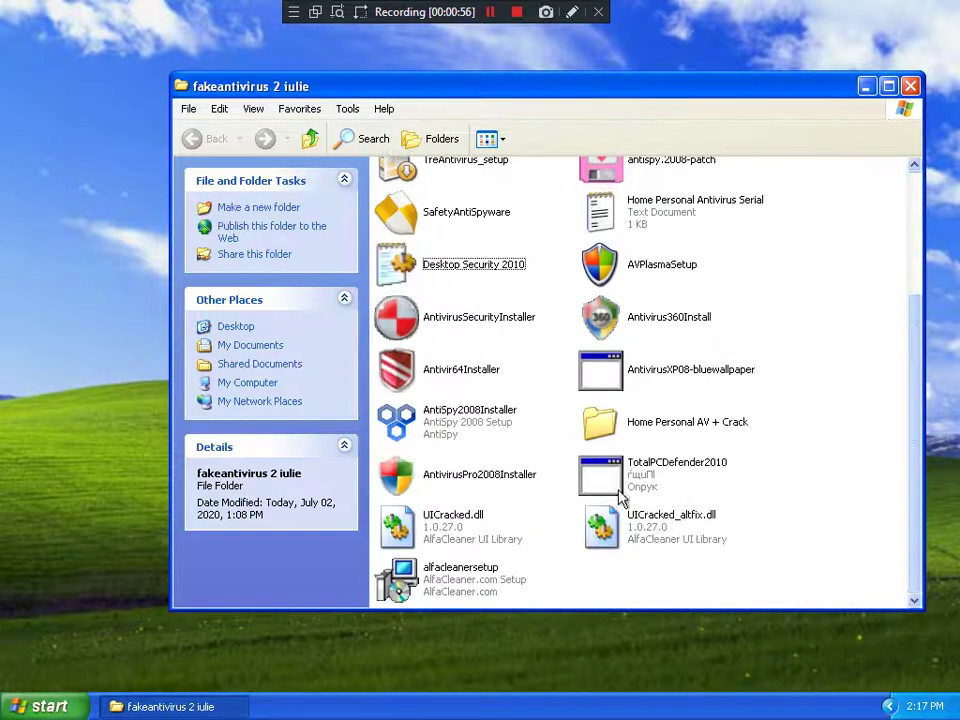
double_click(465, 570)
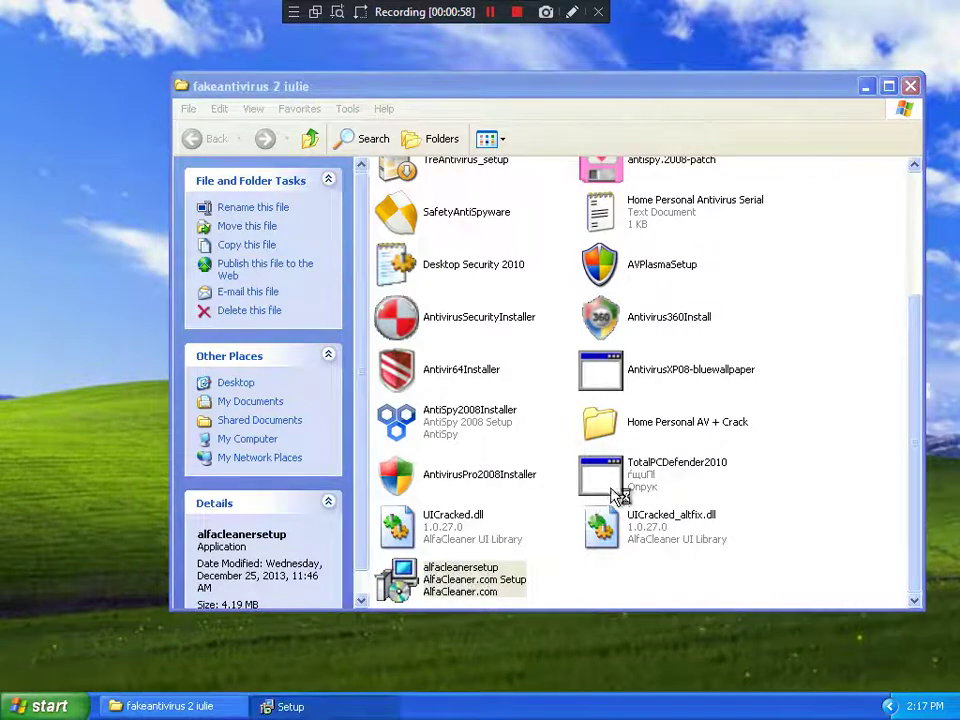
Step: Install AlfaCleaner through the setup wizard, accepting the license agreement
left_click(578, 509)
left_click(390, 449)
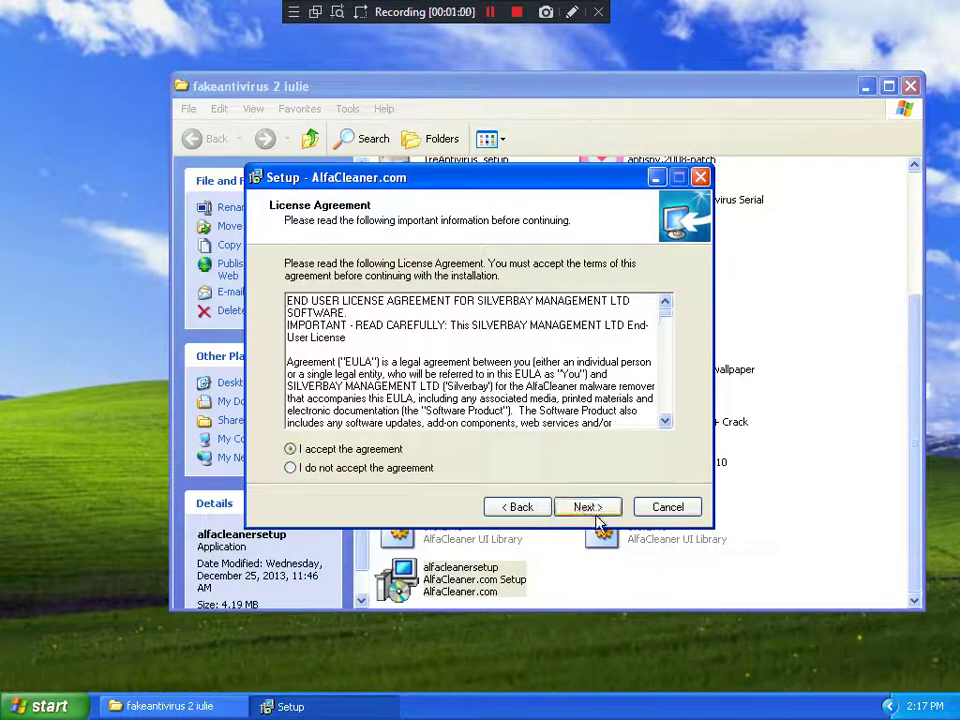
left_click(592, 510)
left_click(588, 509)
left_click(588, 509)
left_click(588, 507)
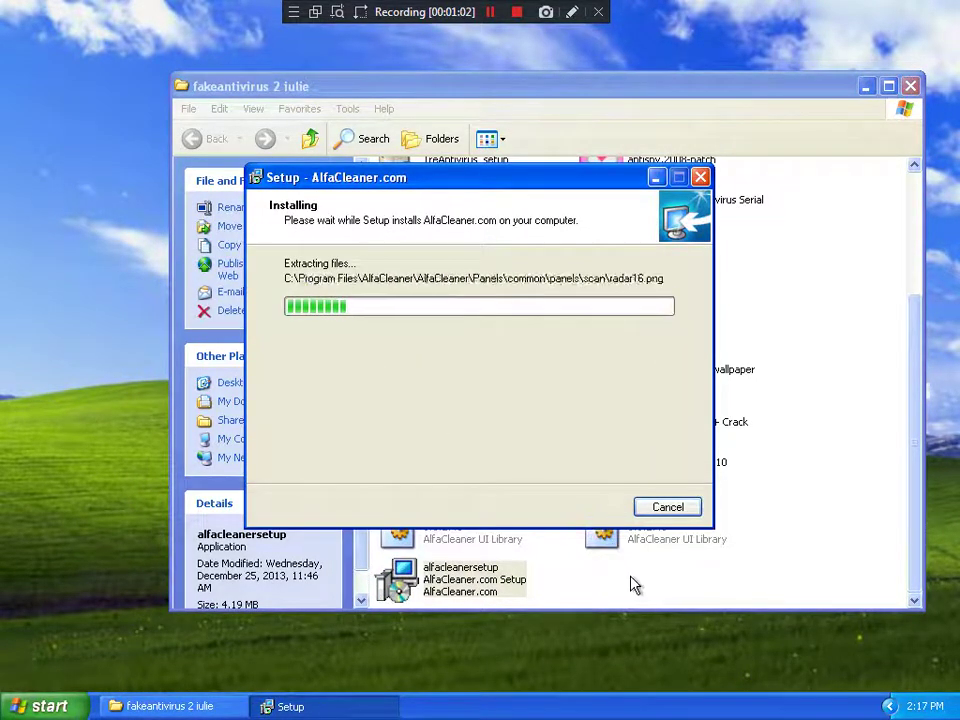
Step: Rename UICracked_altfix.dll to UI.dll
left_click(620, 550)
right_click(620, 550)
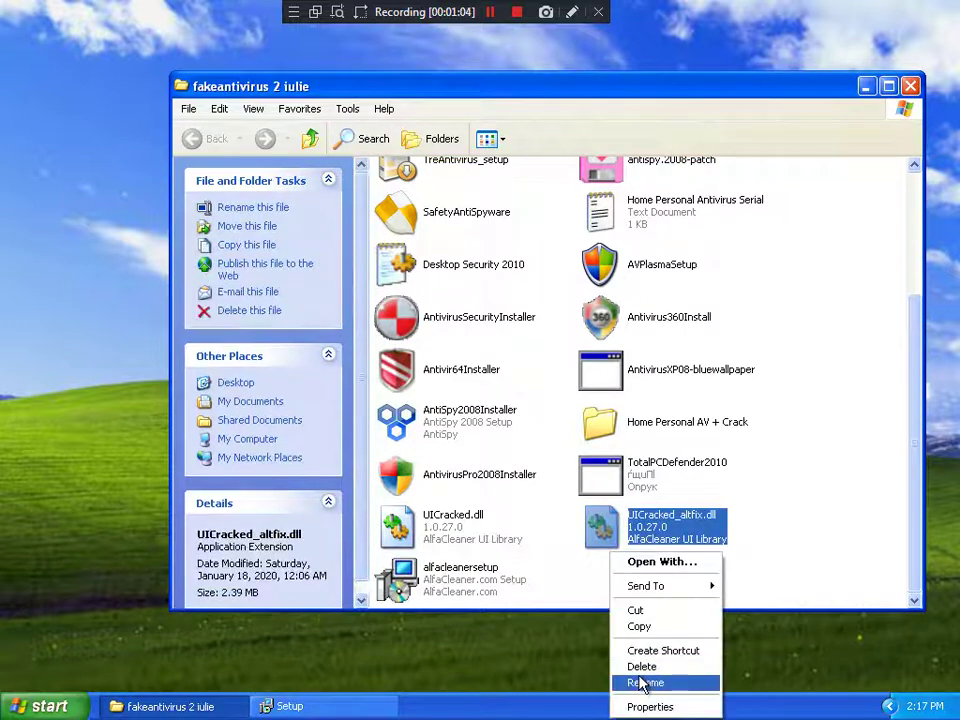
left_click(644, 681)
left_click_drag(641, 536, 700, 548)
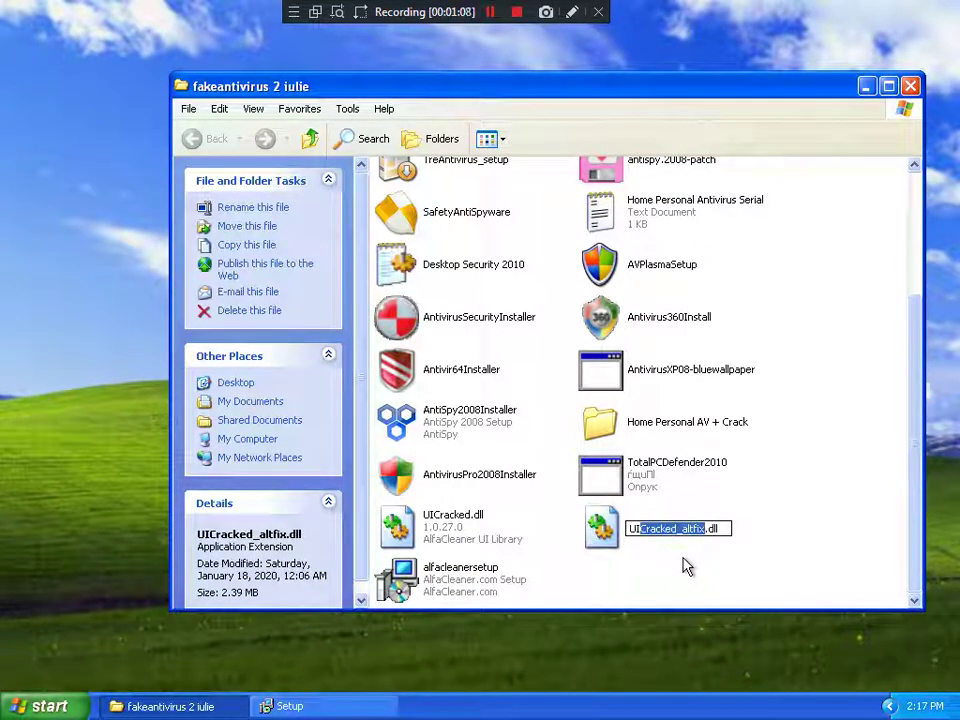
key("Delete")
key("Return")
Step: Open AlfaCleaner's program folder through its shortcut's Properties (Find Target)
right_click(634, 533)
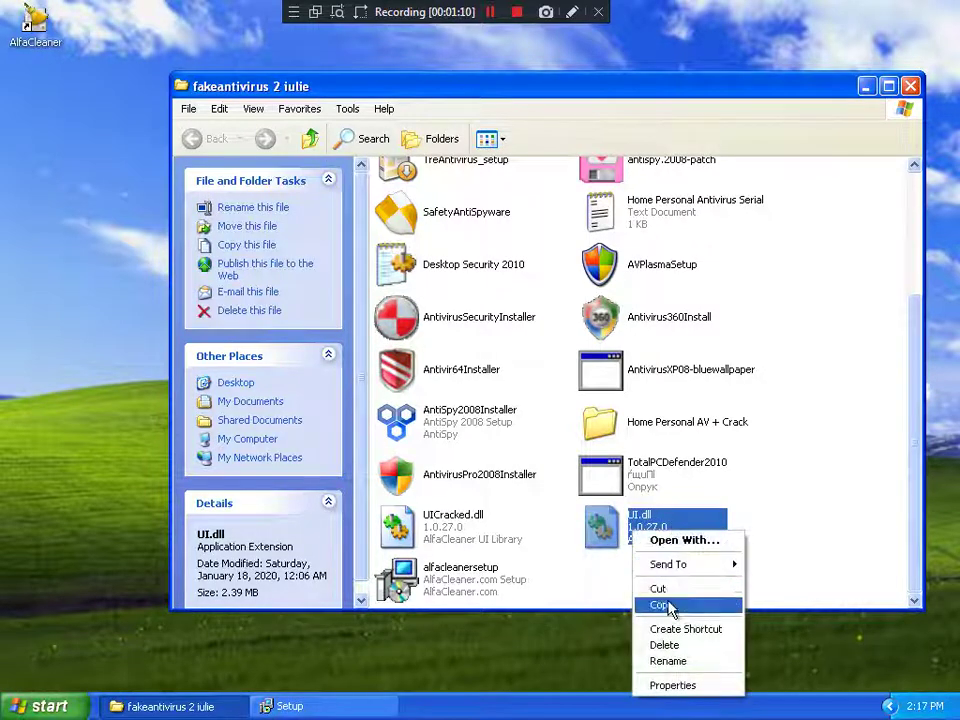
right_click(38, 16)
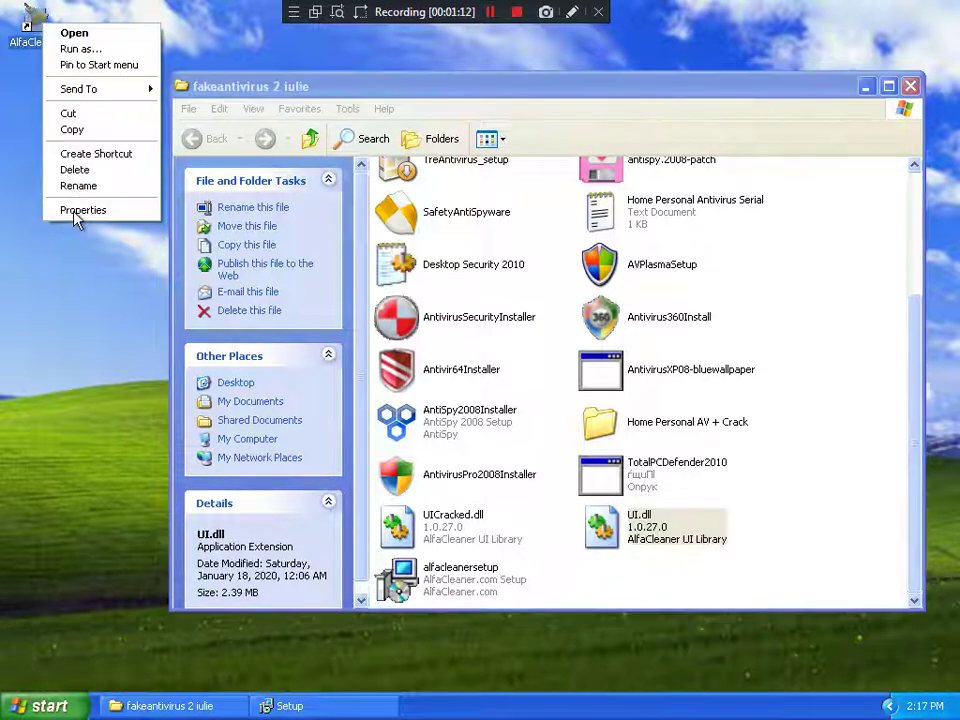
left_click(77, 210)
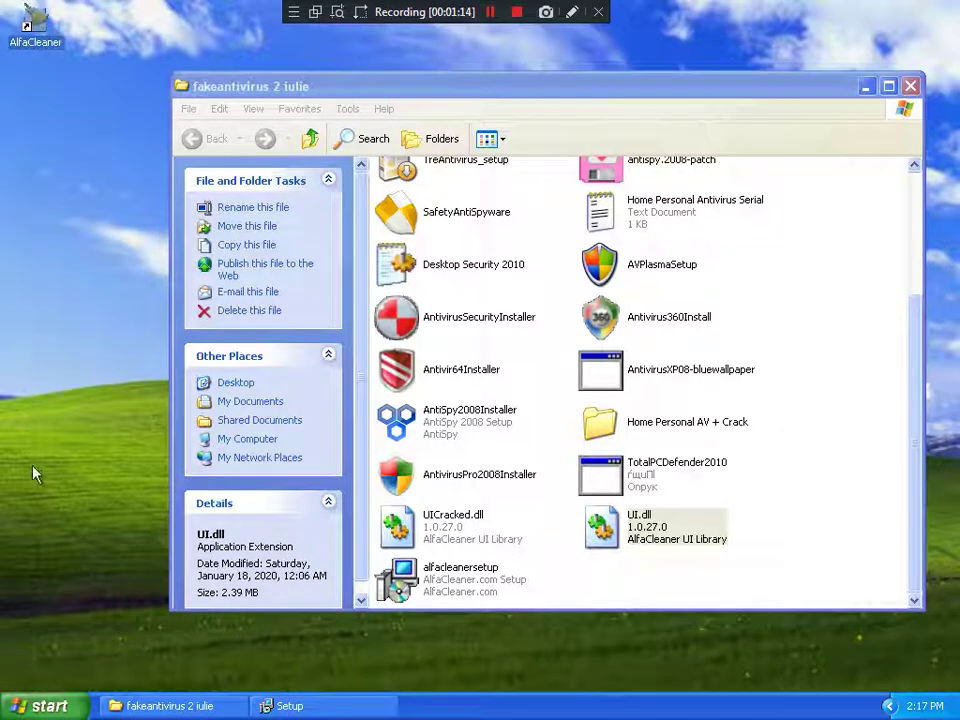
left_click_drag(231, 89, 264, 81)
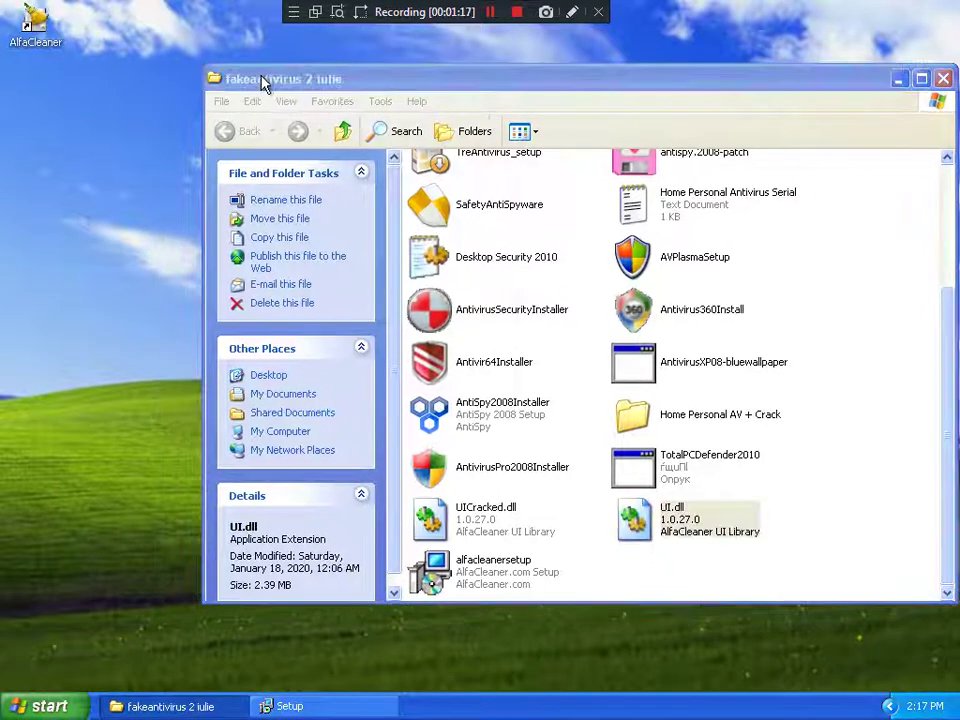
left_click(120, 347)
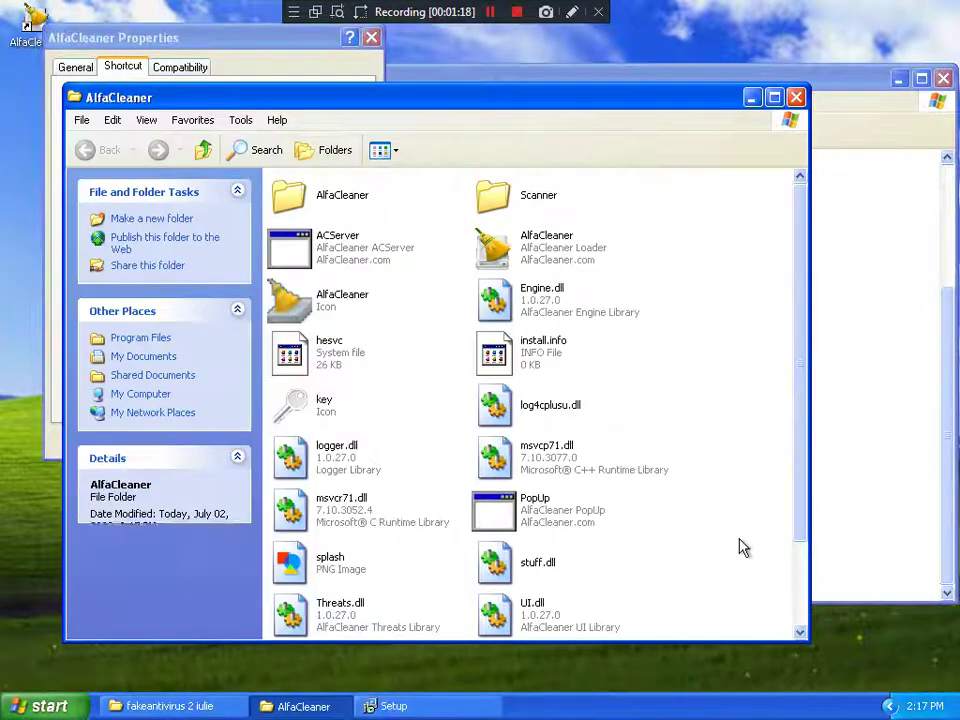
Step: Move UI.dll into AlfaCleaner's program folder, replacing the original, then close both windows
left_click(755, 502)
left_click_drag(755, 502, 543, 505)
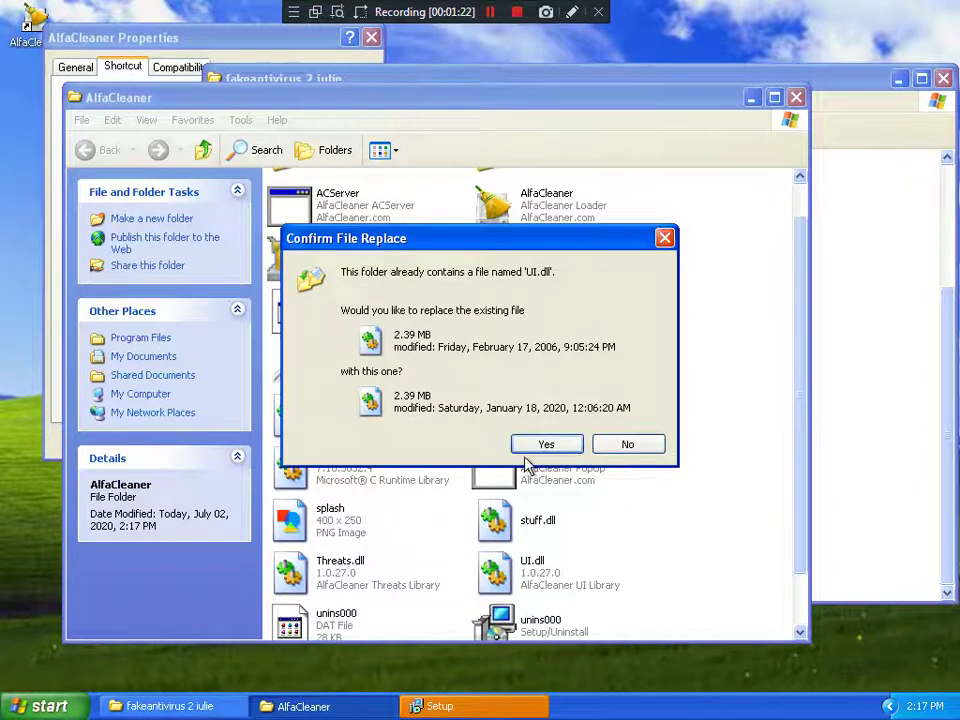
left_click(540, 444)
left_click(530, 477)
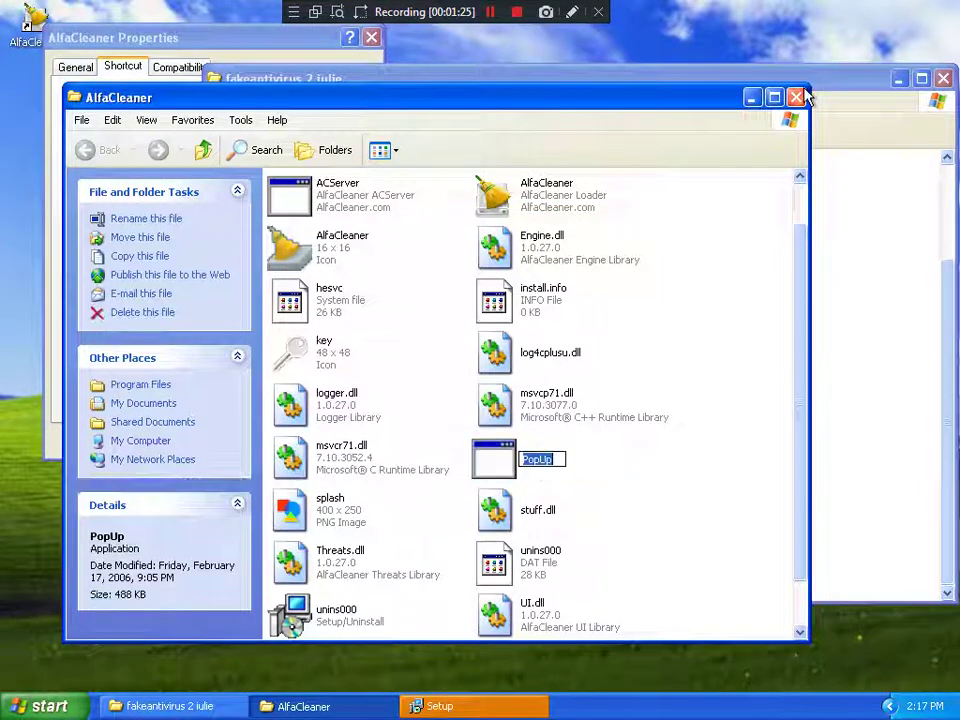
left_click(796, 97)
left_click(371, 37)
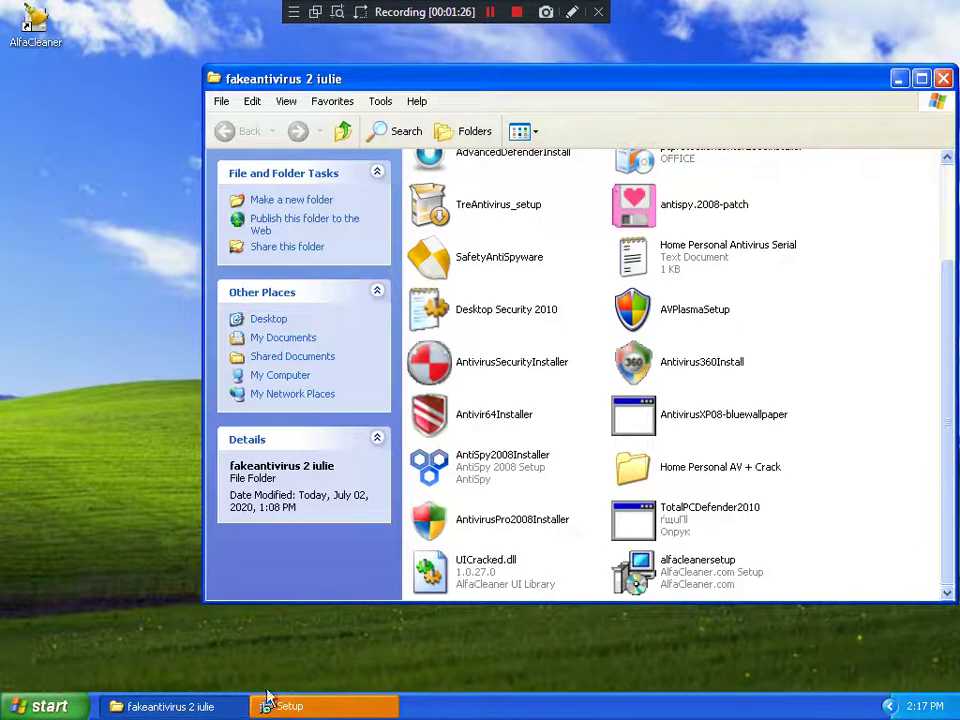
Step: Finish AlfaCleaner setup and raise its system protection from off to Low, applying it
left_click(266, 705)
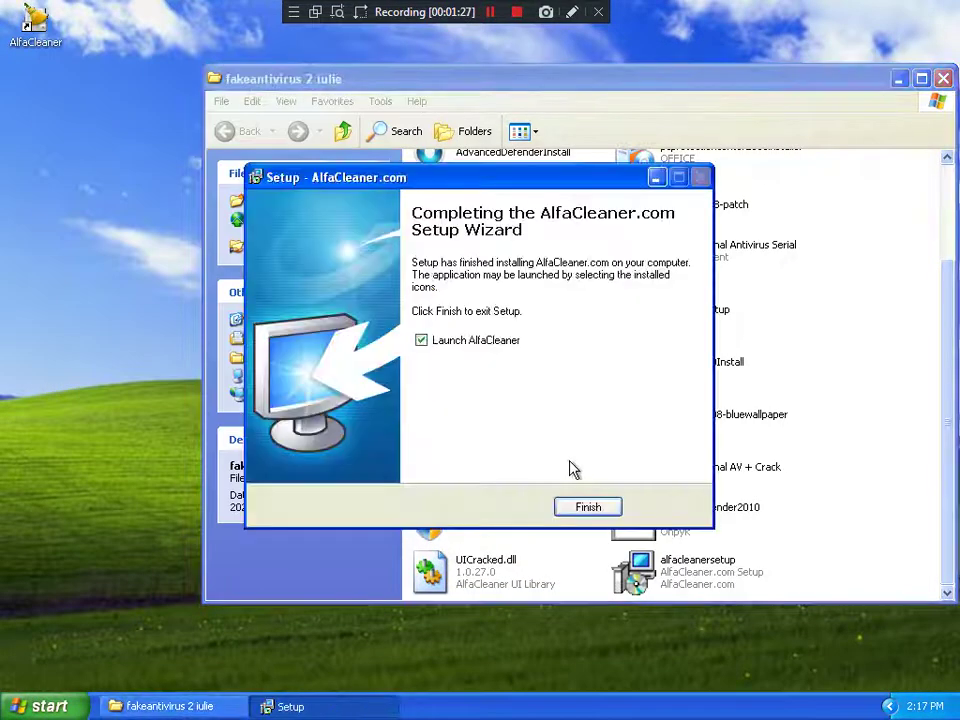
left_click(578, 510)
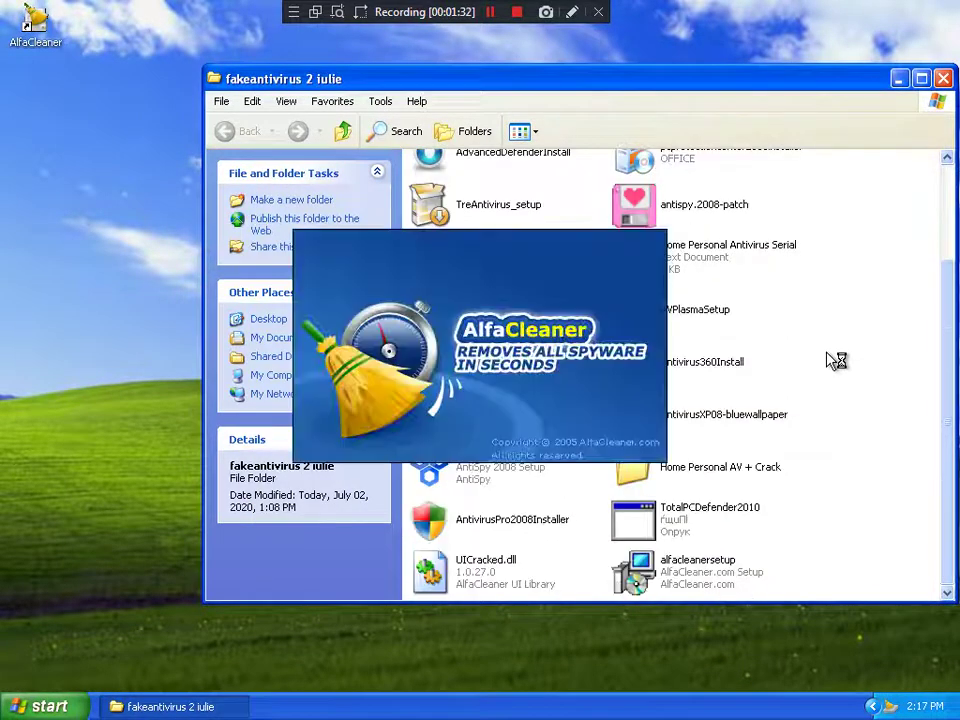
left_click(165, 165)
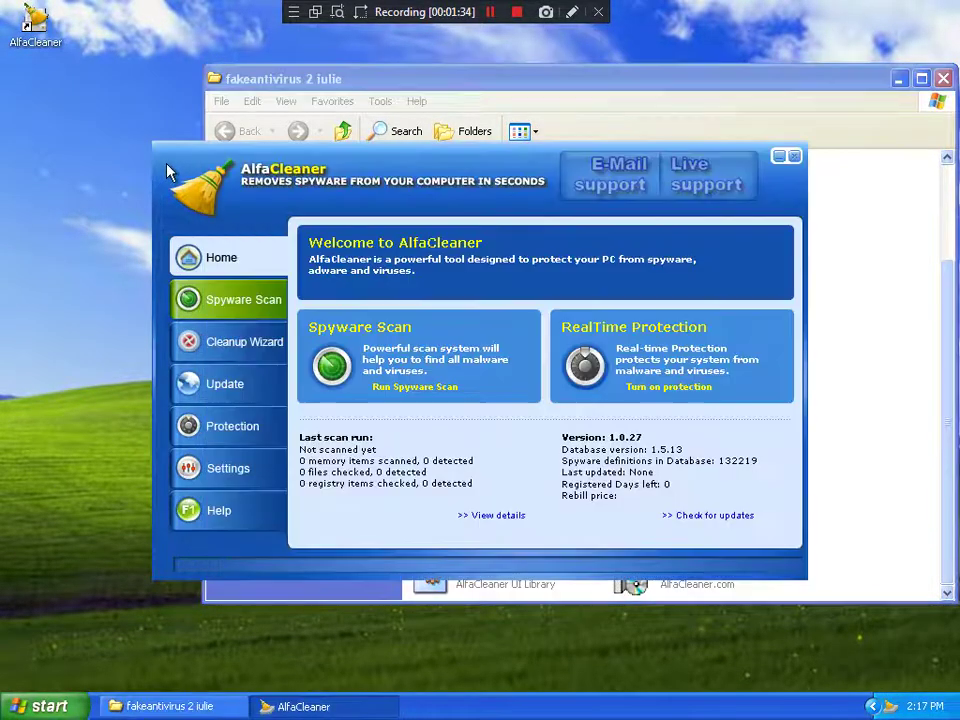
left_click(236, 430)
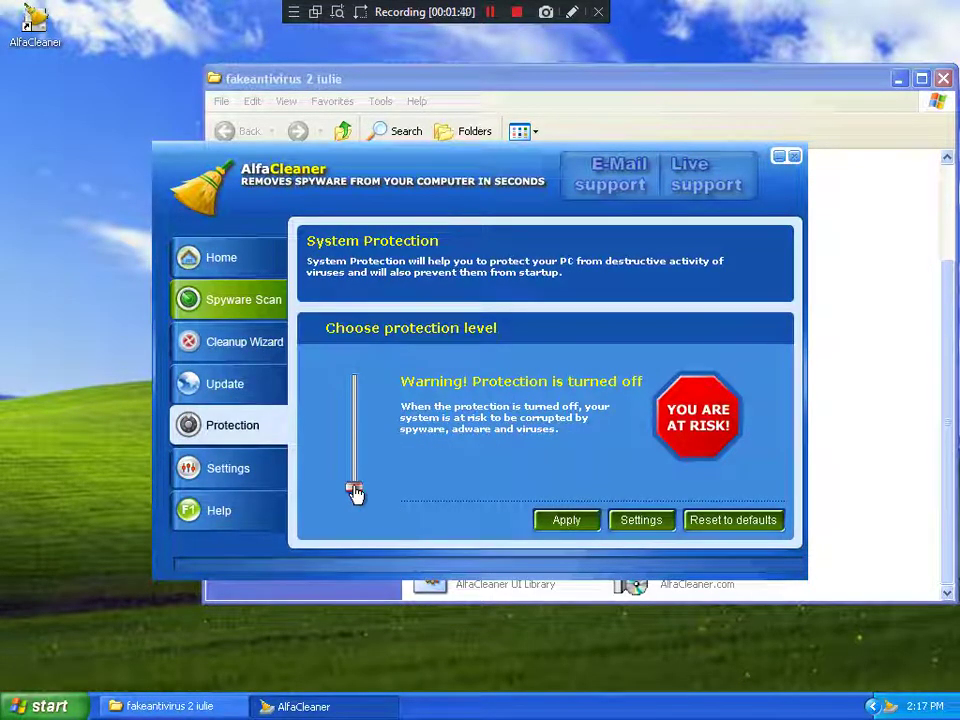
left_click_drag(355, 490, 353, 453)
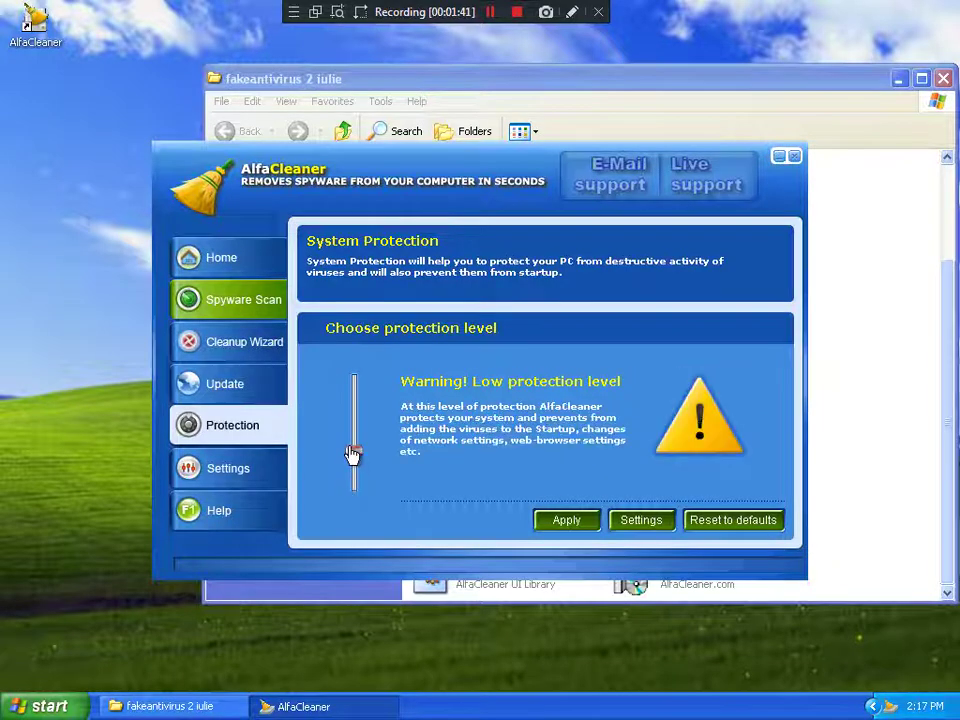
left_click(556, 520)
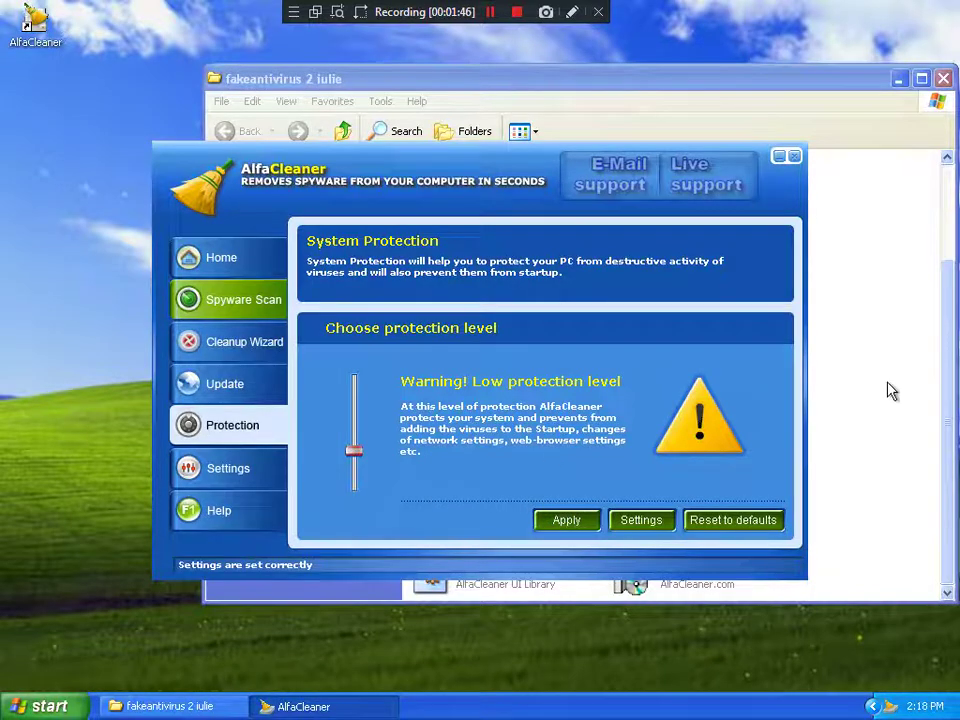
left_click(889, 390)
Step: Run the Security2009 installer from the fakeantivirus 2 iulie folder
scroll(890, 390, "up", 3)
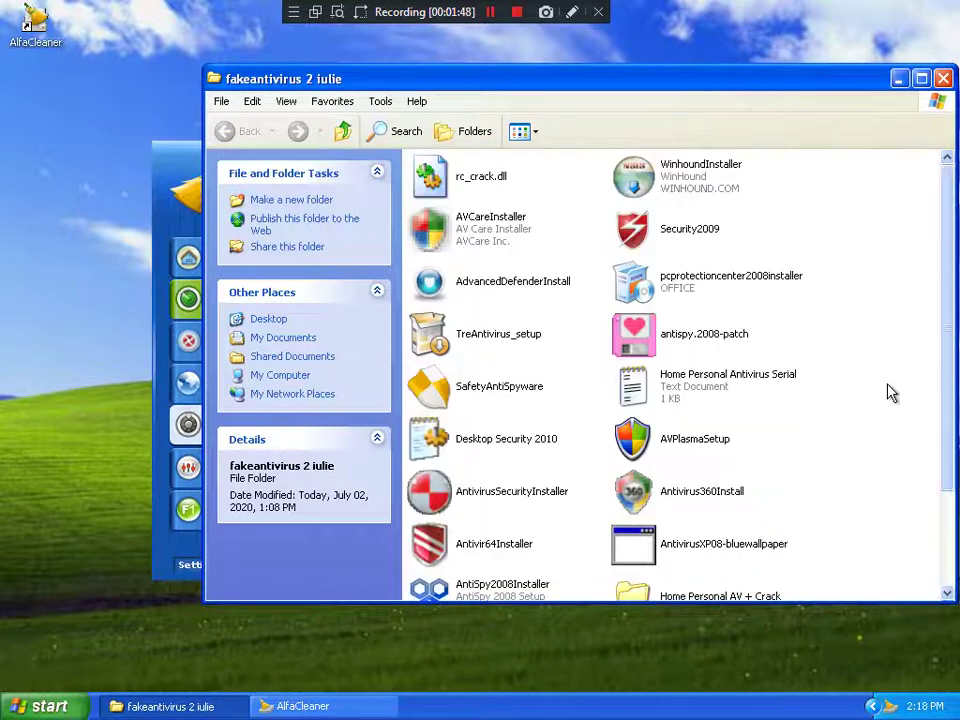
scroll(890, 392, "down", 3)
scroll(890, 393, "up", 3)
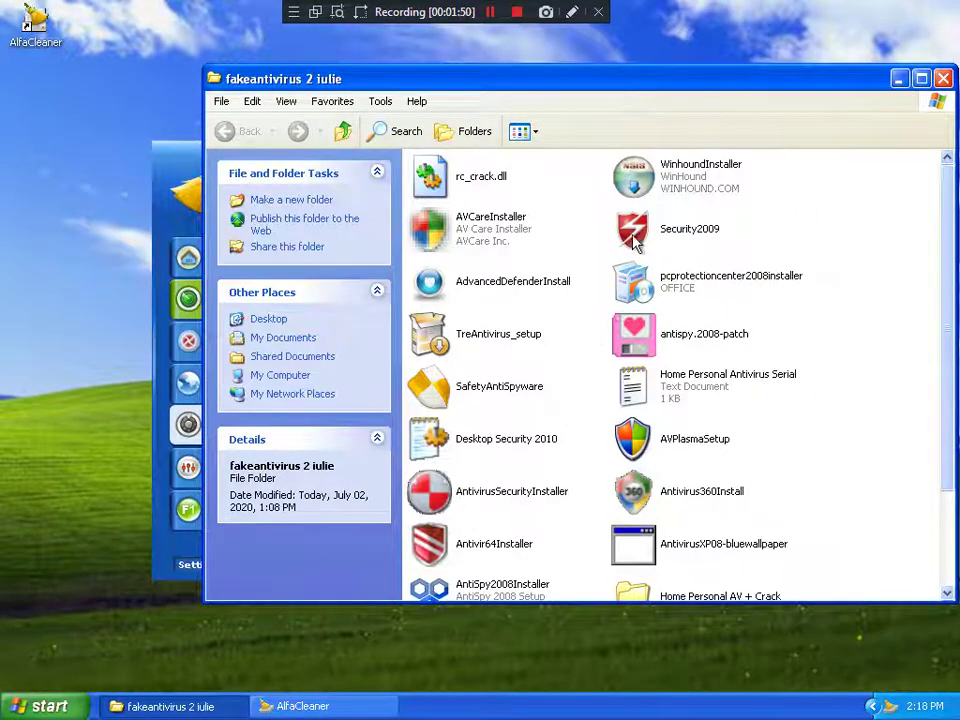
left_click(666, 238)
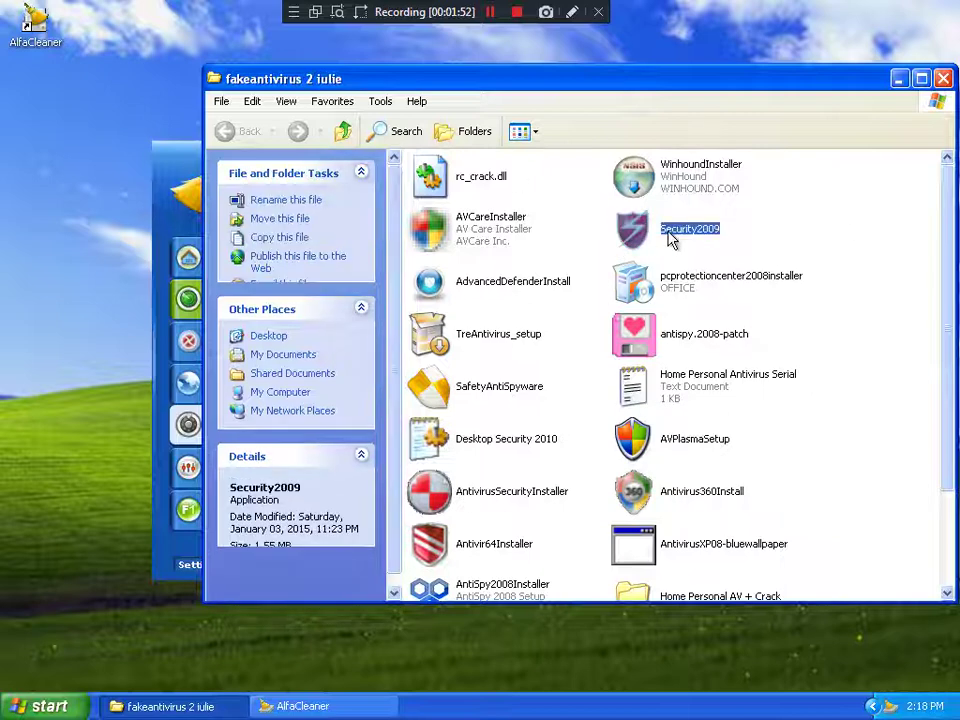
double_click(655, 238)
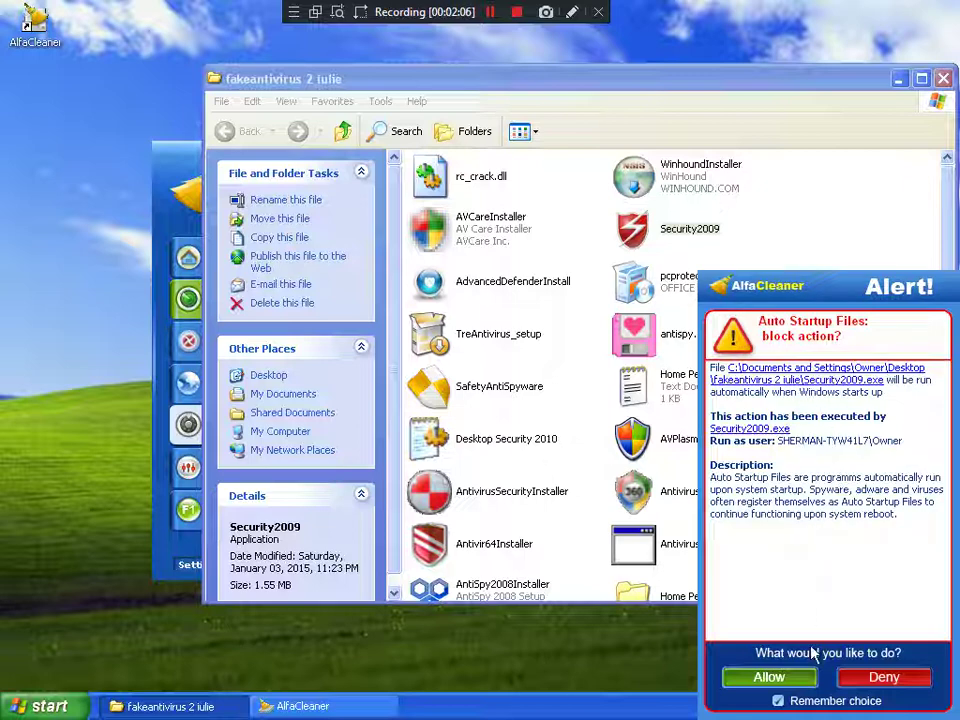
Step: Deny Security2009's auto-startup without remembering the choice, then slide Explorer right
left_click(779, 701)
left_click(885, 678)
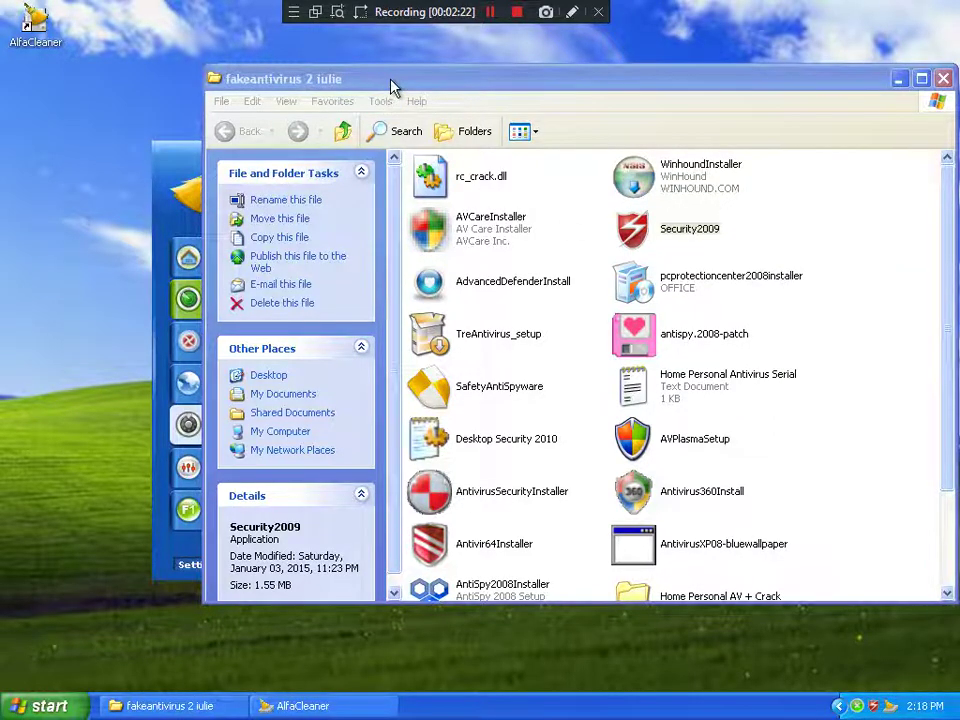
mouse_move(385, 86)
left_mouse_down()
mouse_move(631, 93)
mouse_move(737, 112)
mouse_move(476, 100)
mouse_move(374, 73)
left_mouse_up()
Step: Move AlfaCleaner up-left and dismiss Security 2009's failed-to-set-data and access violation errors
left_click(184, 152)
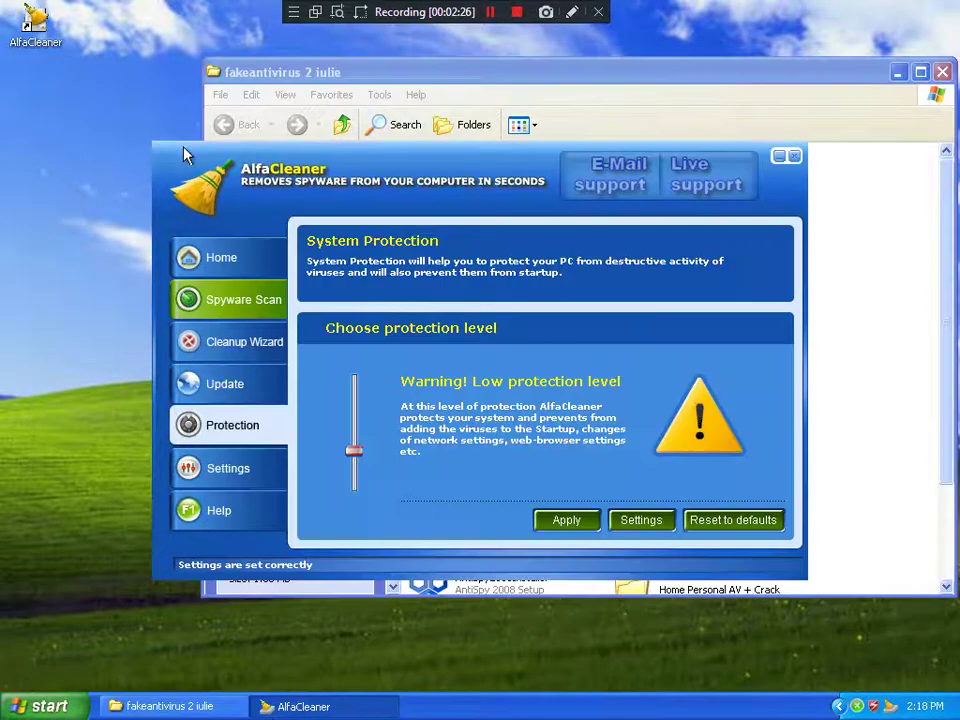
left_click_drag(392, 152, 312, 88)
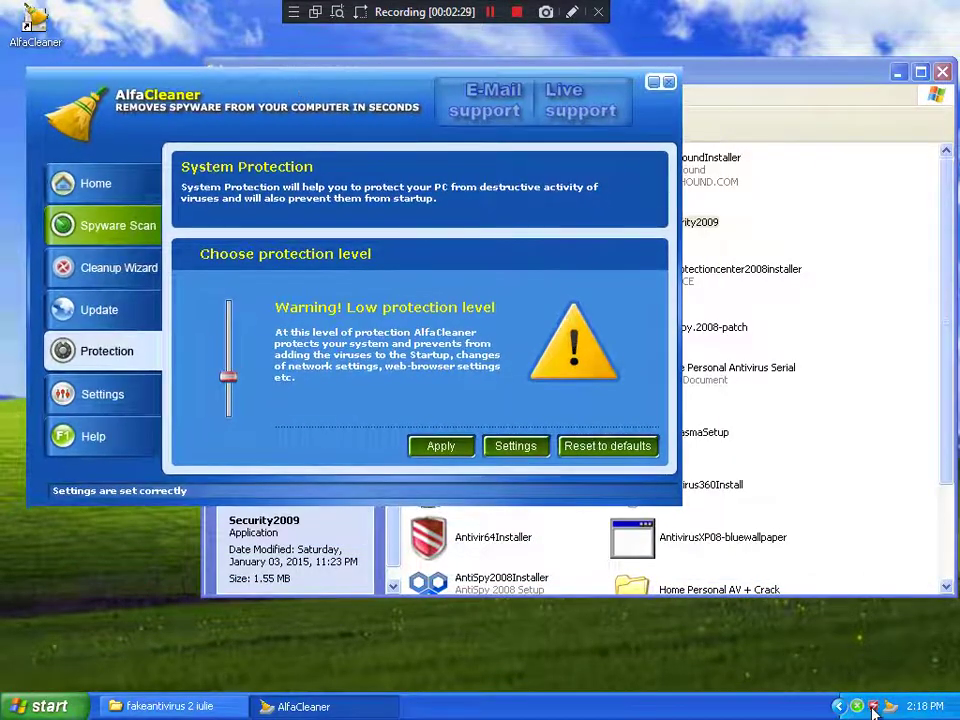
right_click(873, 708)
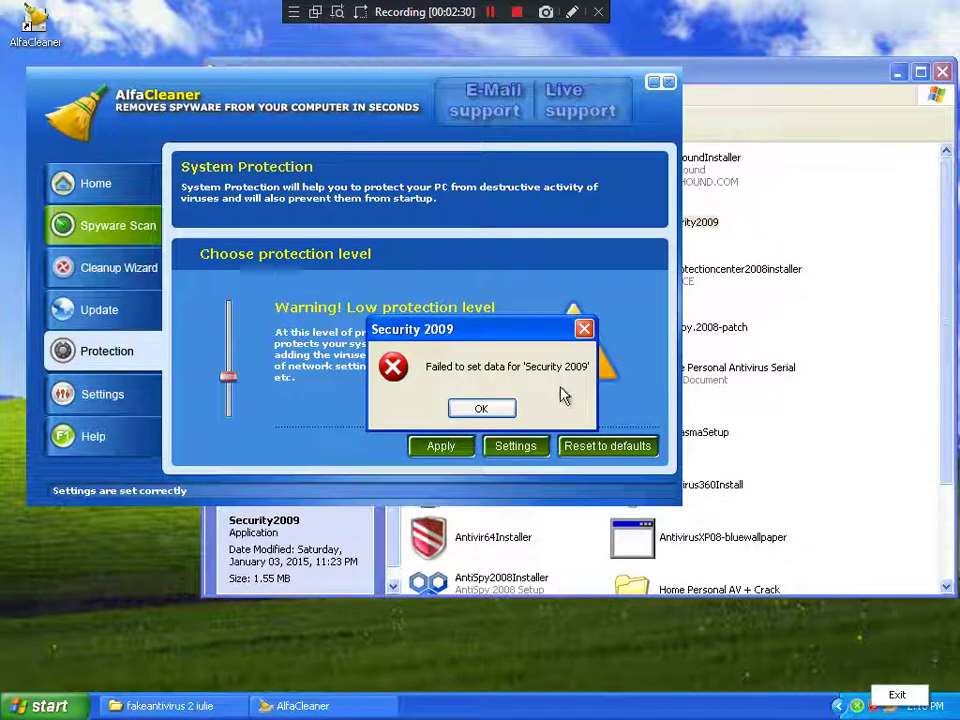
left_click(481, 408)
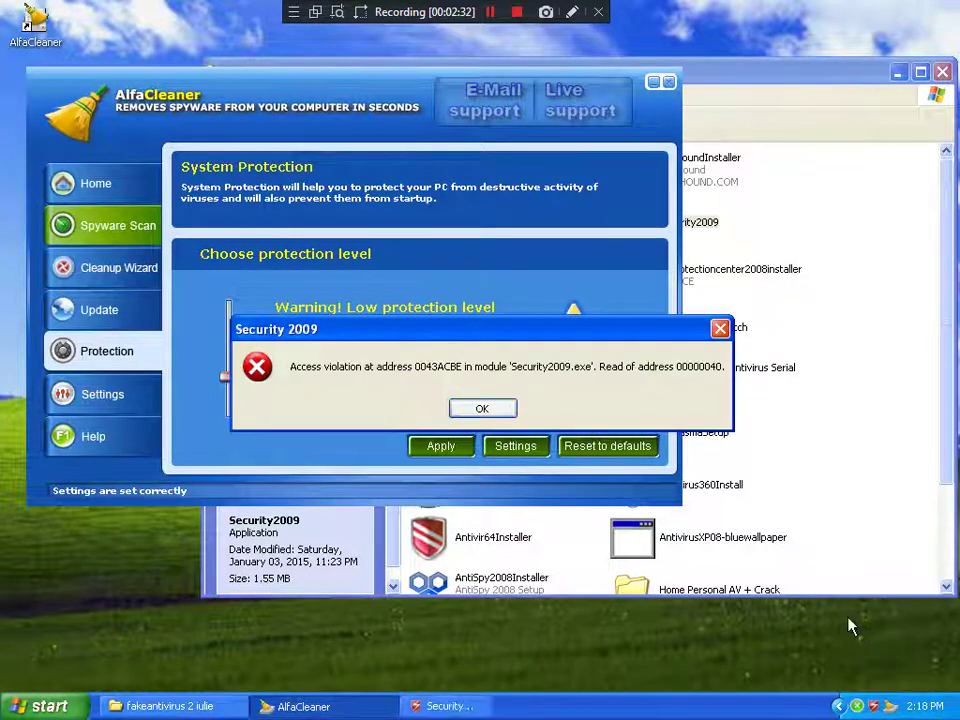
left_click(481, 408)
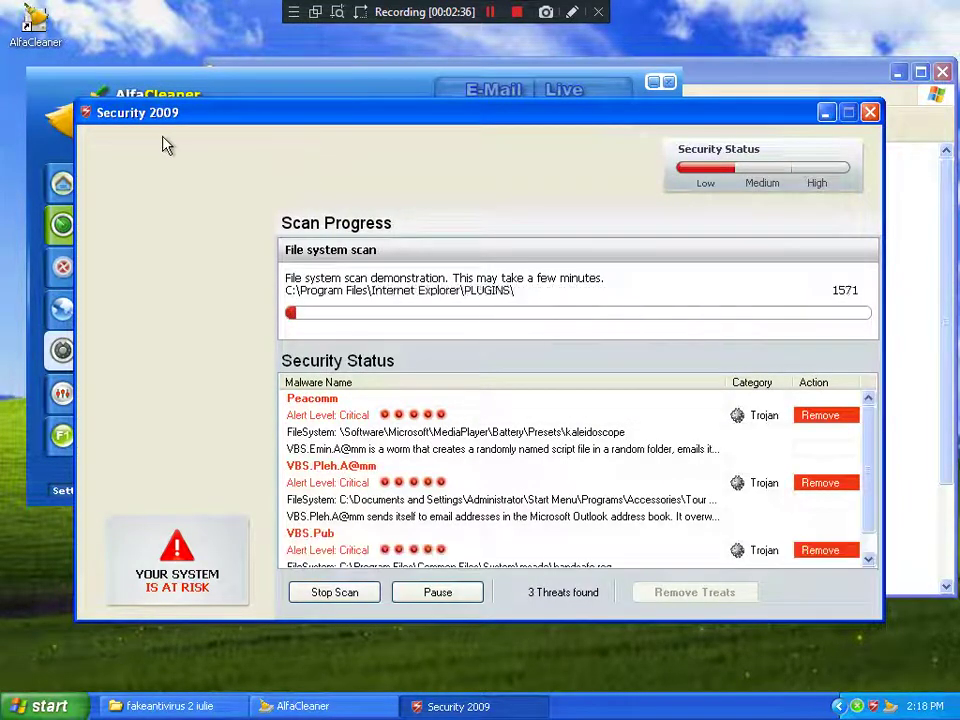
scroll(408, 484, "down", 1)
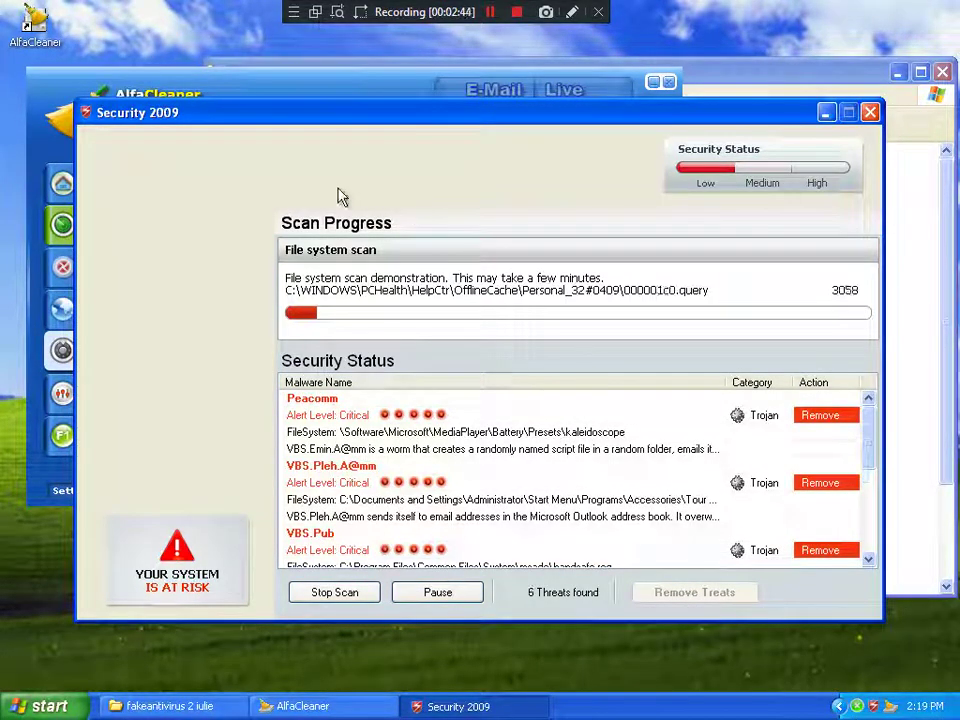
Step: Stop Security 2009's fake scan, continue unprotected, and attempt activation with an empty license key
left_click(358, 593)
left_click(354, 506)
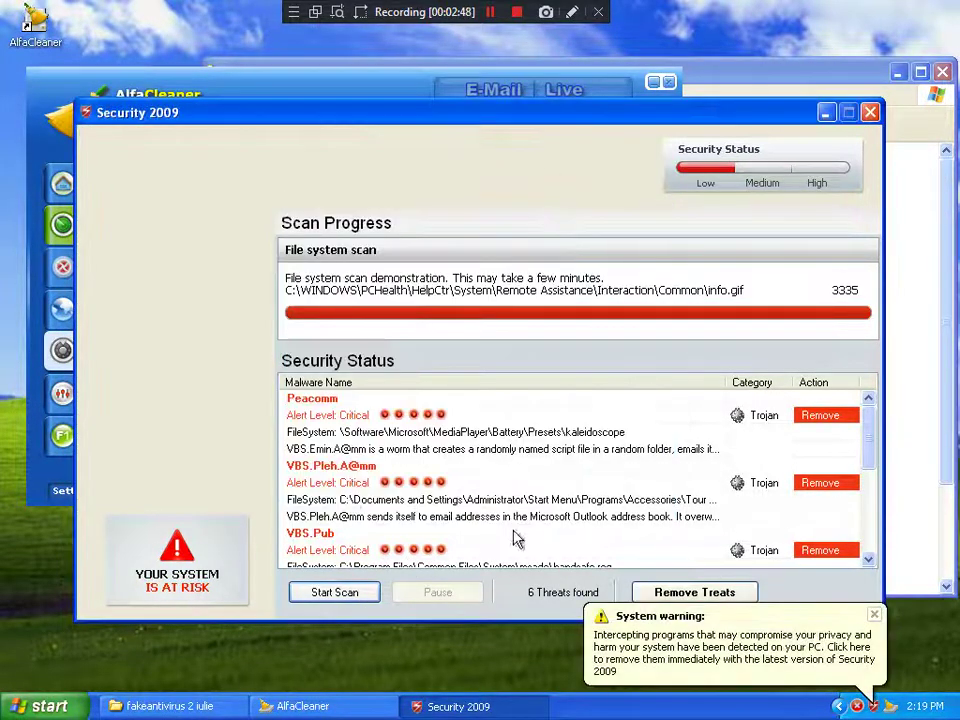
left_click(601, 622)
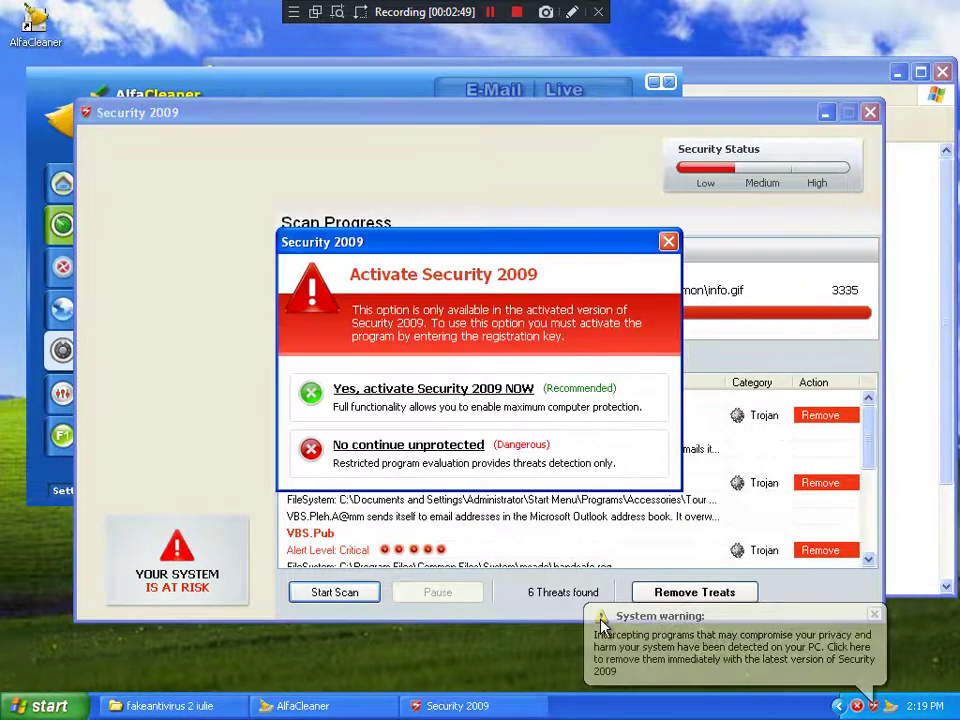
left_click(381, 390)
left_click(535, 467)
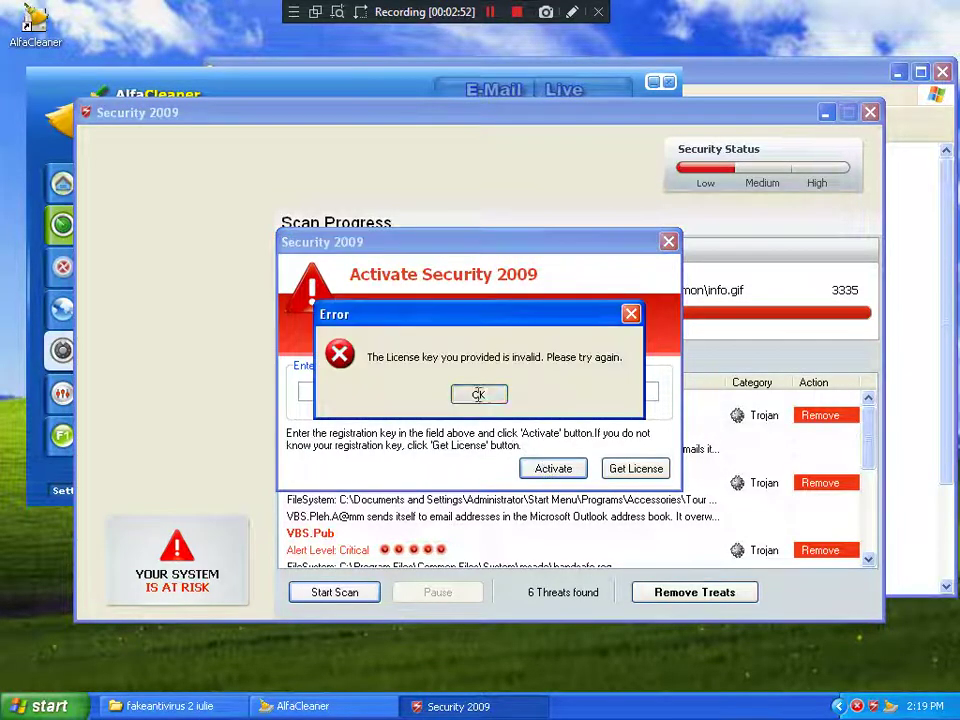
key("Return")
left_click(668, 241)
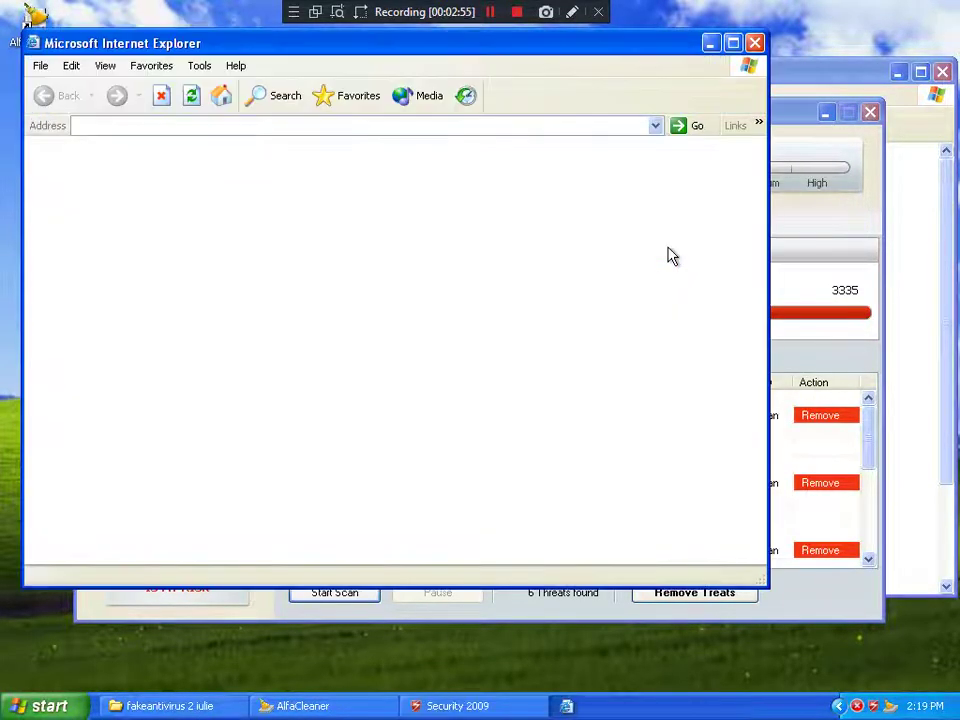
left_click(755, 44)
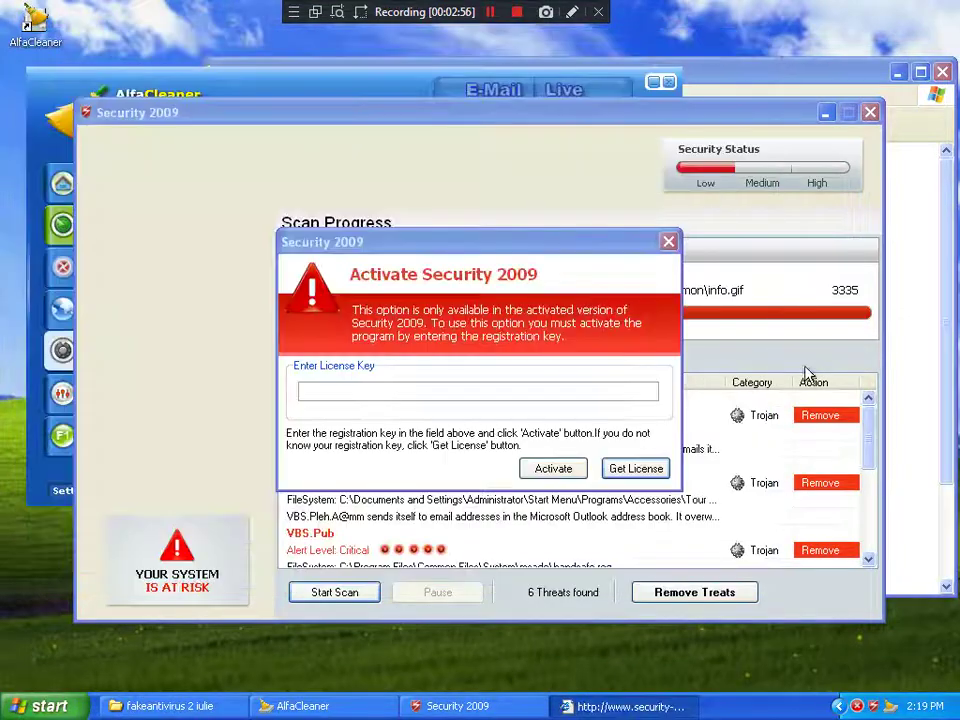
Step: Exit Security 2009 from the tray, relaunch and close it, then open AlfaCleaner's protection settings
right_click(859, 706)
left_click(896, 692)
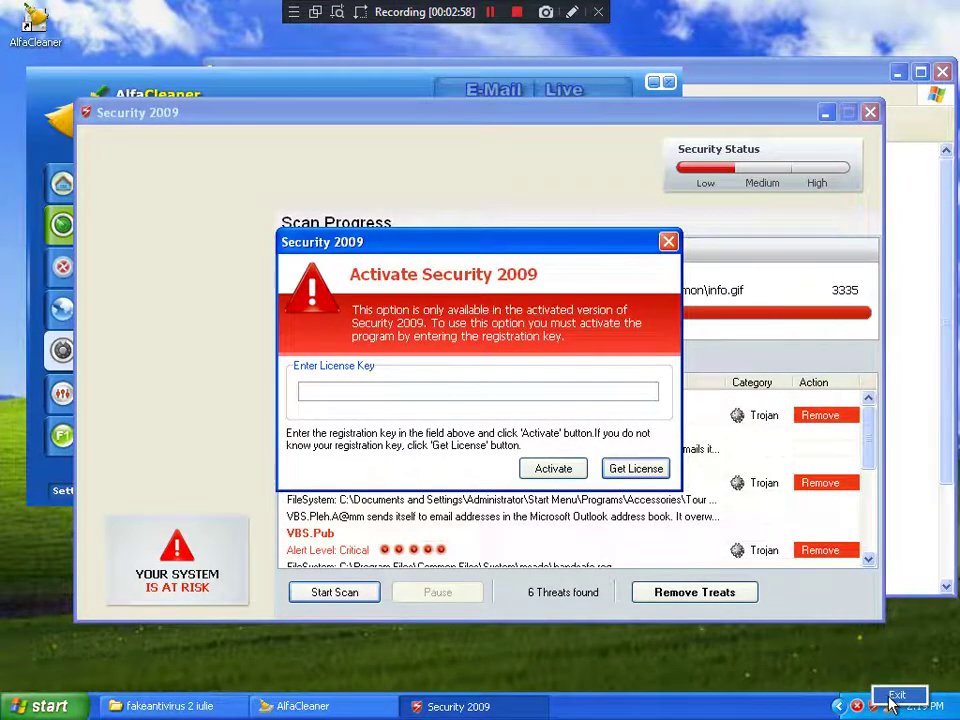
left_click(815, 330)
double_click(670, 222)
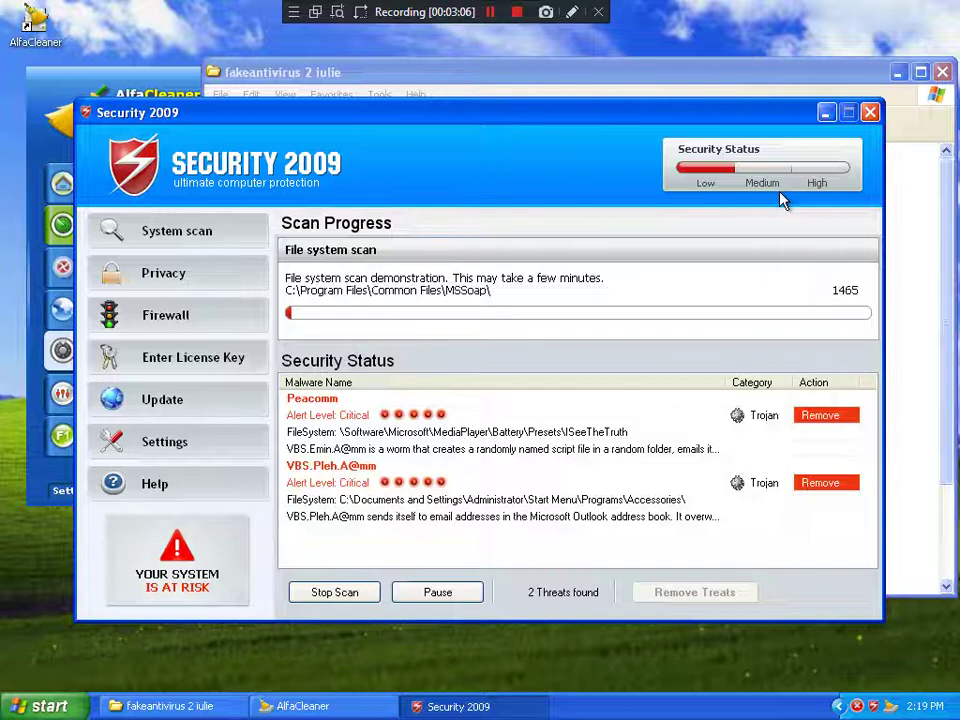
left_click(870, 111)
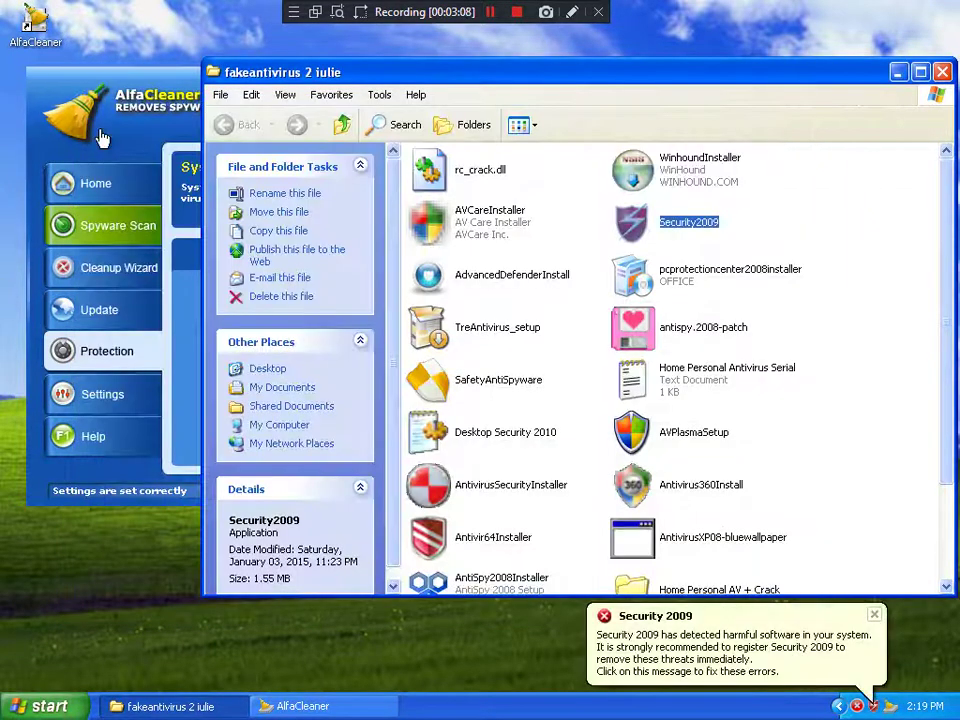
left_click(127, 160)
left_click(515, 445)
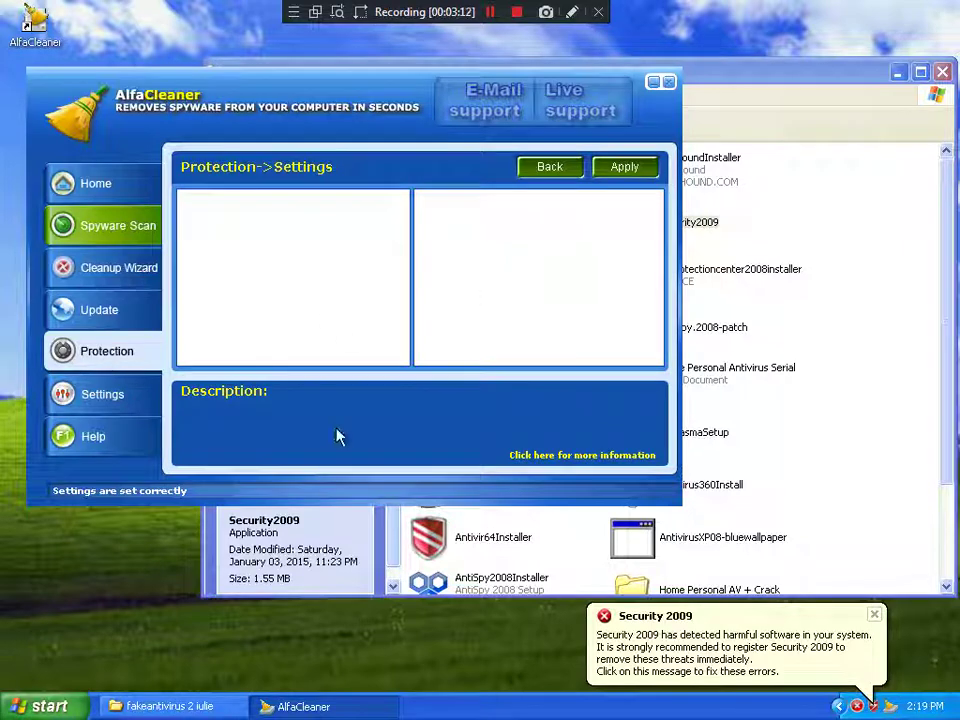
Step: Reset AlfaCleaner protection to defaults, then apply the Standard protection level
left_click(549, 166)
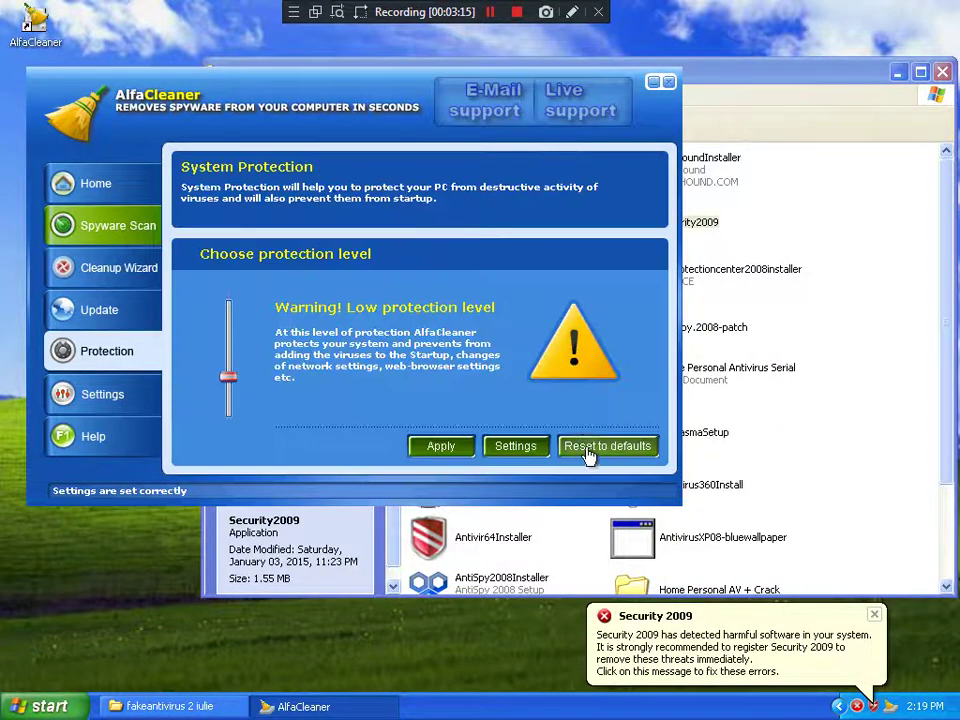
left_click(588, 456)
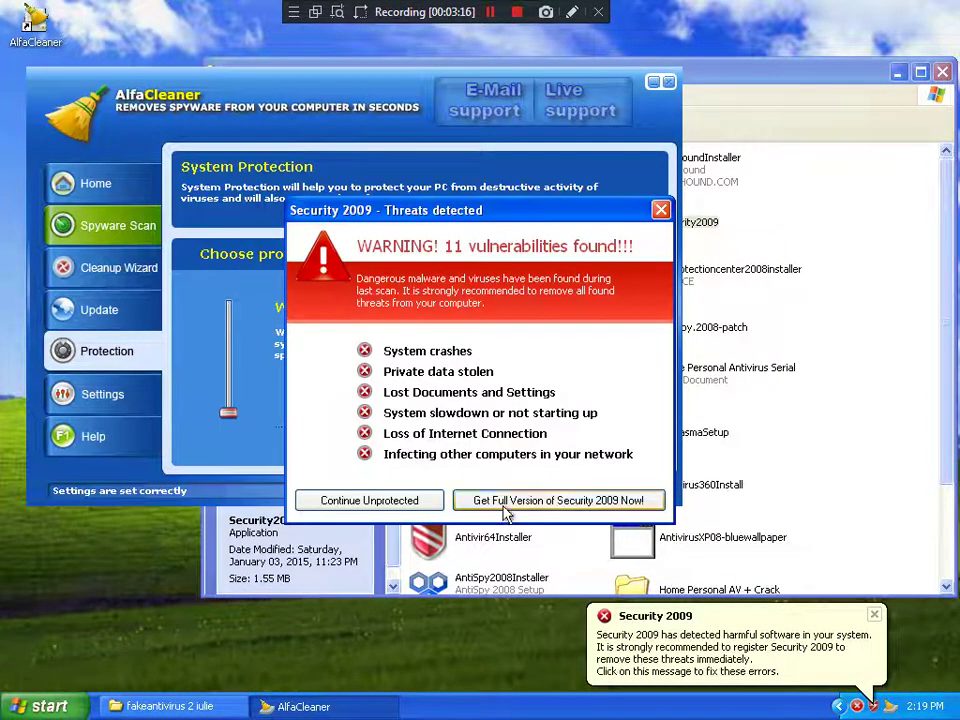
left_click(369, 500)
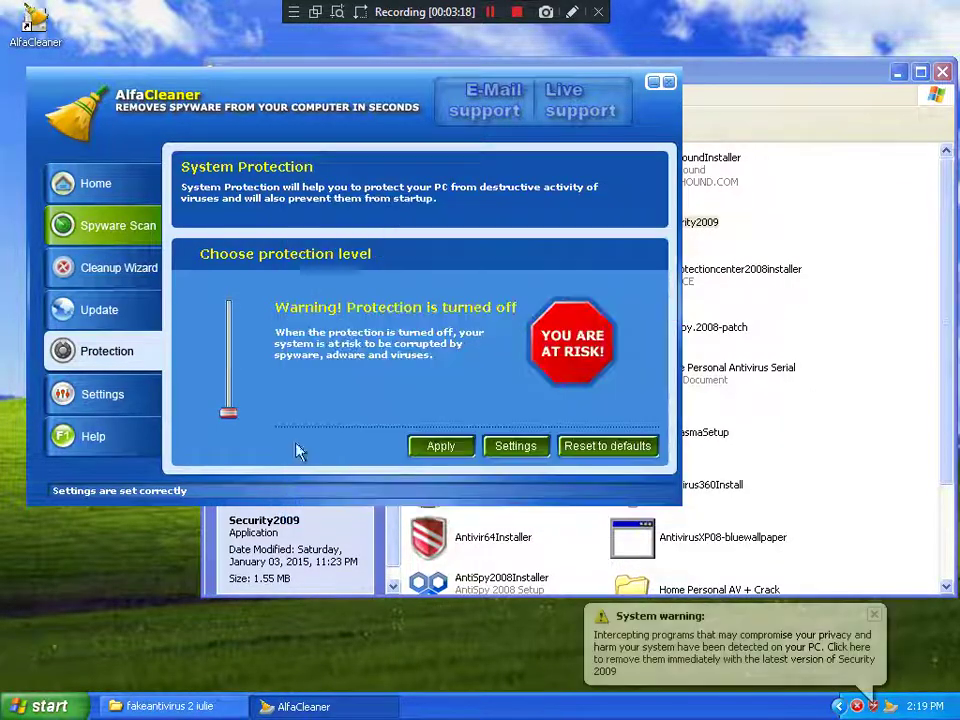
left_click(98, 309)
left_click(122, 348)
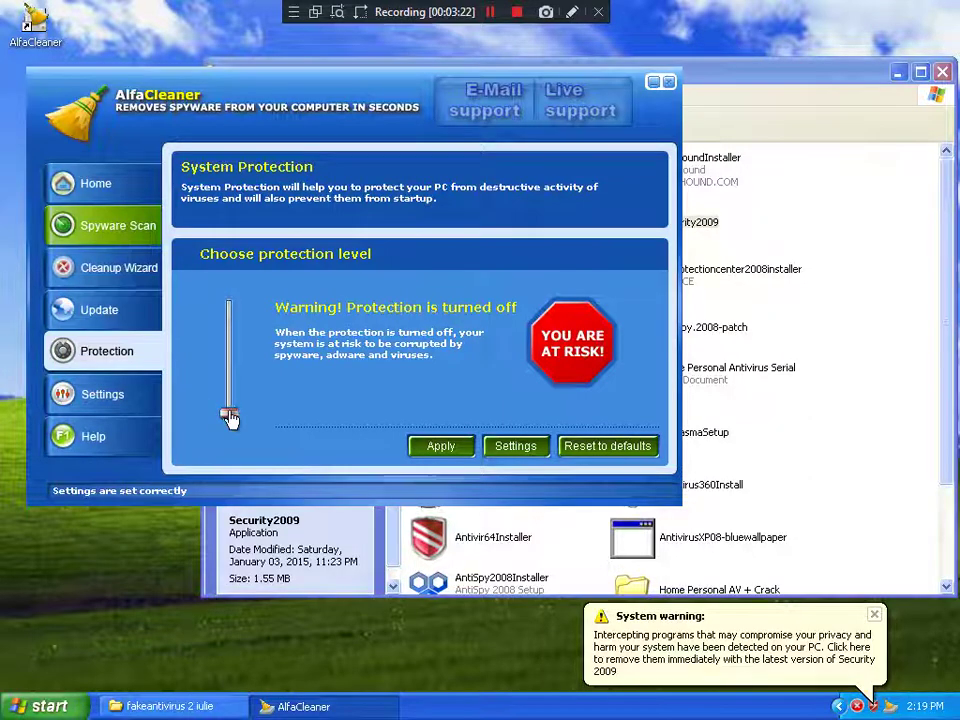
left_click_drag(229, 413, 229, 346)
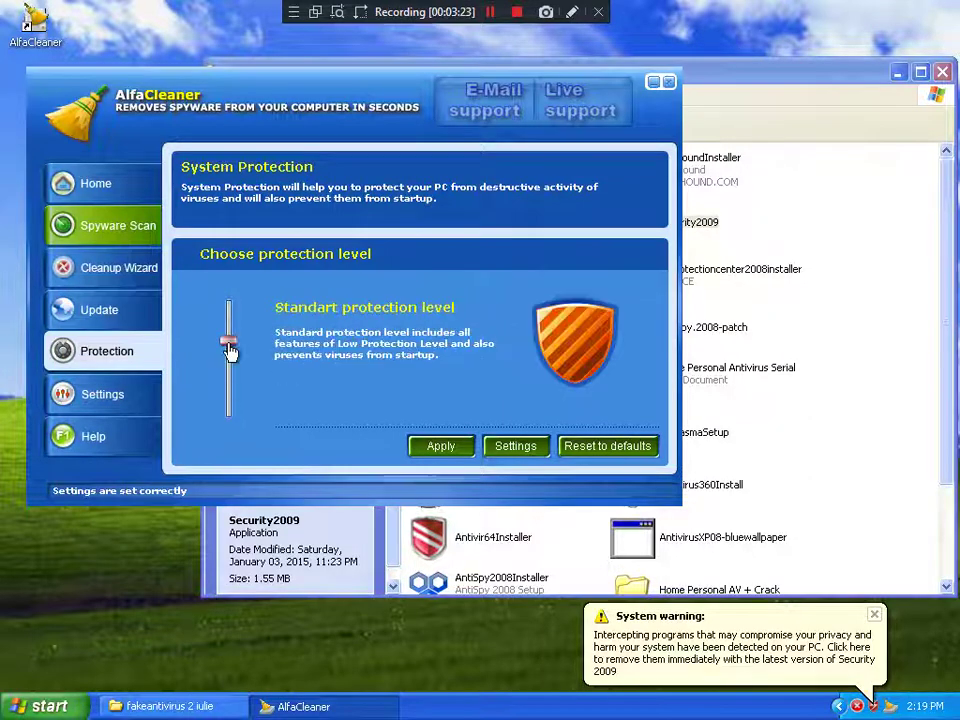
left_click(439, 446)
Step: Close Security 2009's warning balloon and exit it from the tray menu
left_click(863, 710)
right_click(860, 707)
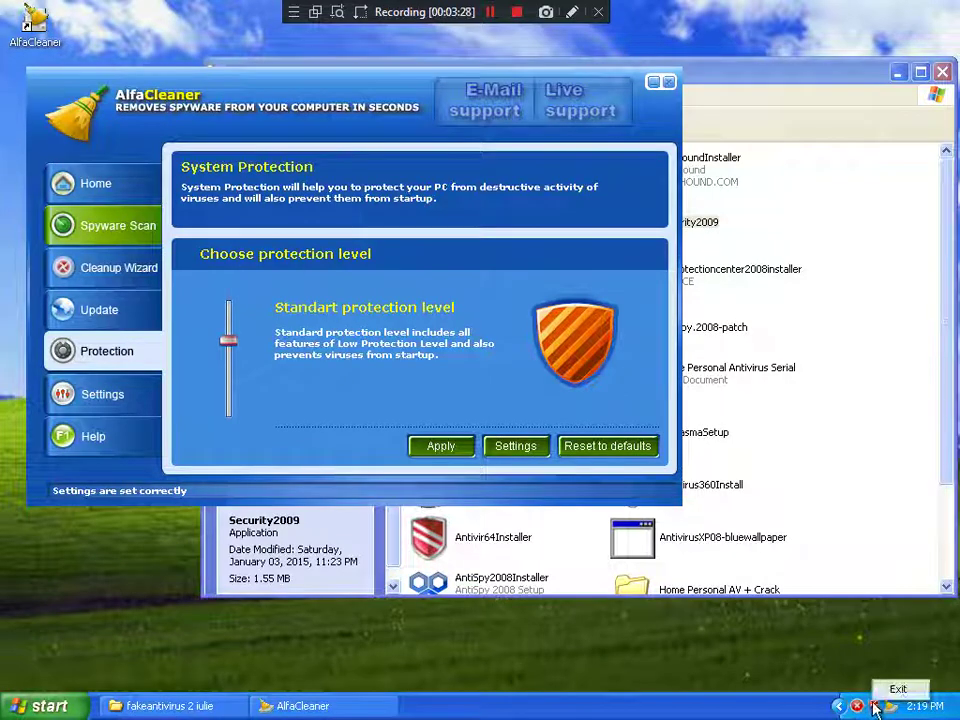
left_click(893, 688)
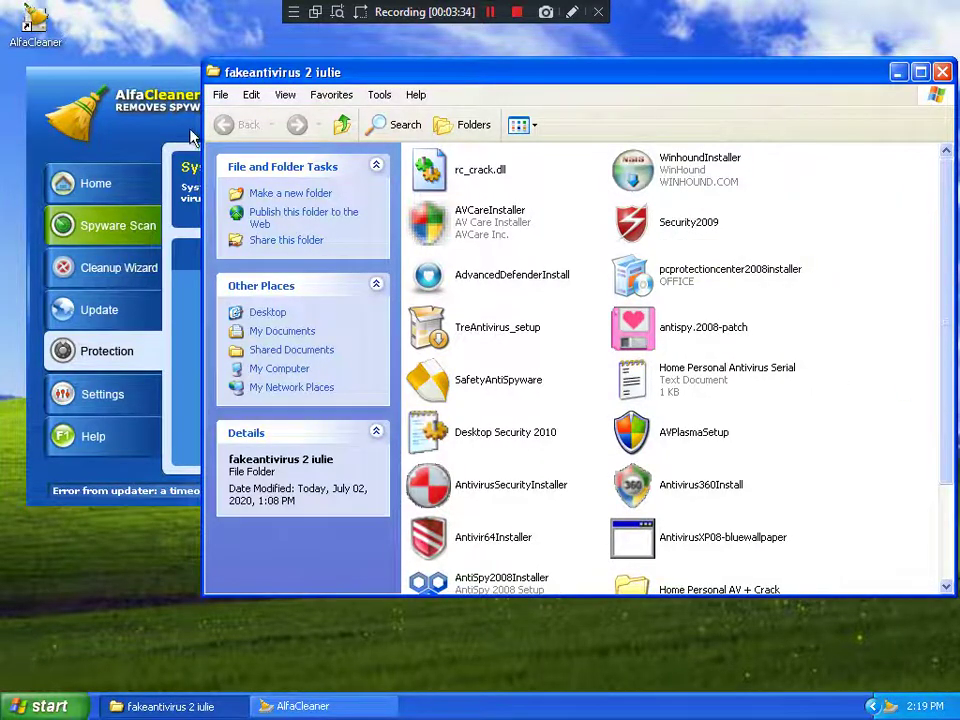
Step: Launch AVCareInstaller from the fakeantivirus 2 iulie folder
left_click(155, 133)
left_click(868, 376)
double_click(458, 243)
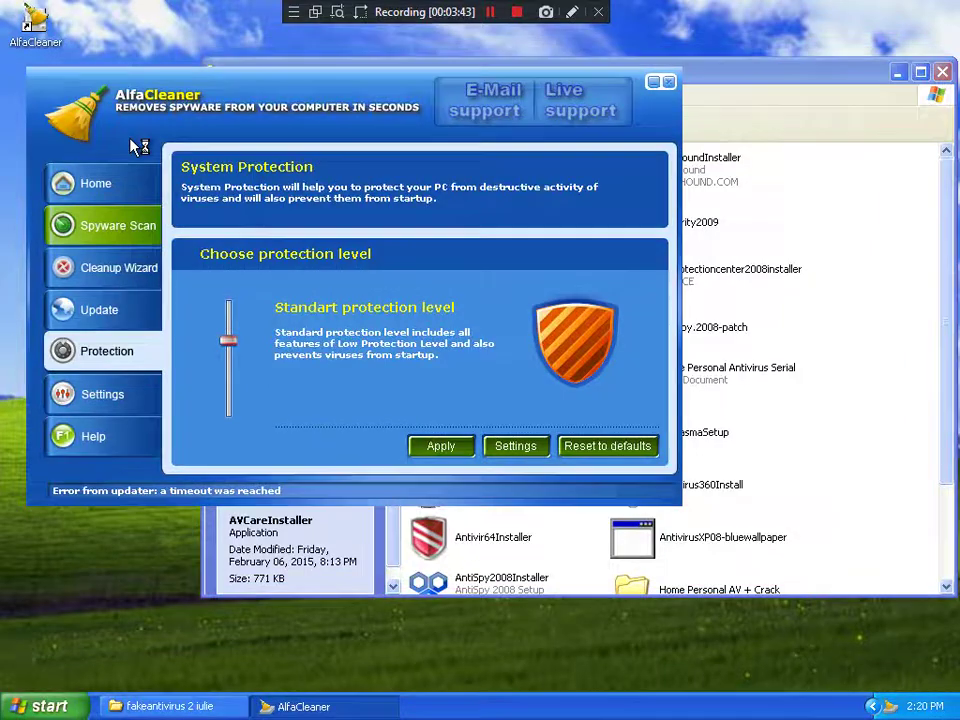
Step: Deny all three AlfaCleaner Auto Startup alerts for AVCare.exe
left_click(137, 148)
left_click(857, 516)
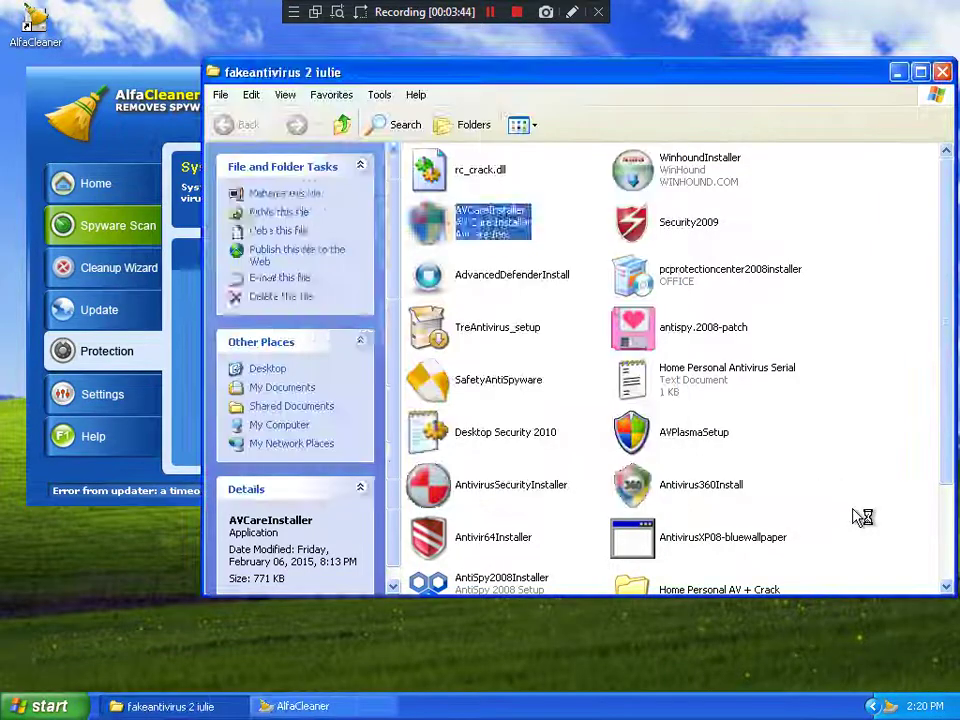
scroll(857, 516, "down", 3)
scroll(857, 516, "up", 3)
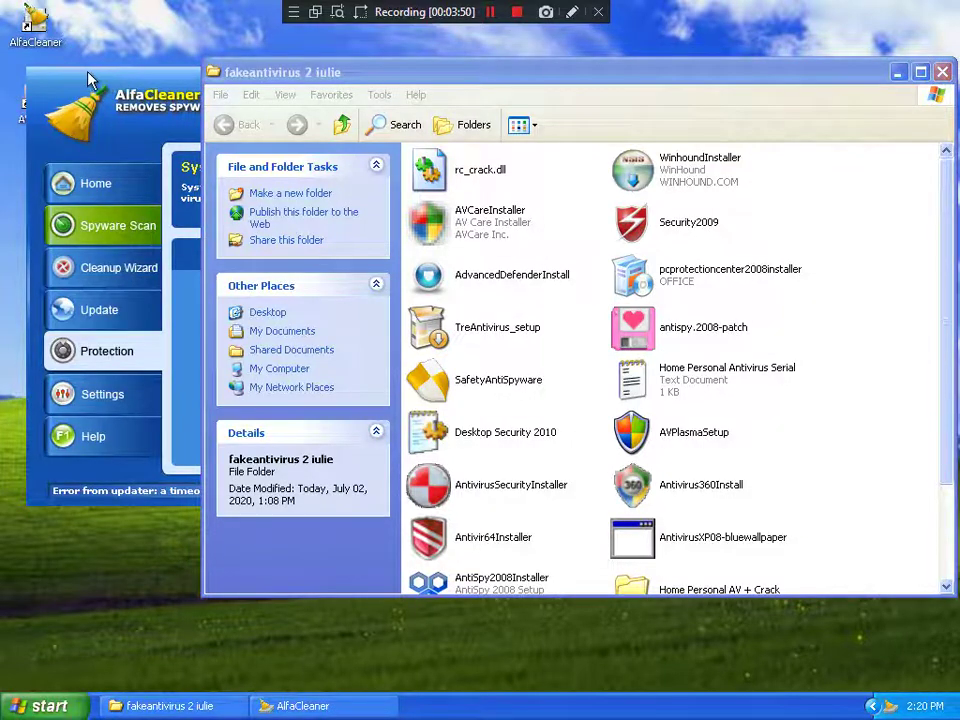
left_click_drag(93, 82, 140, 78)
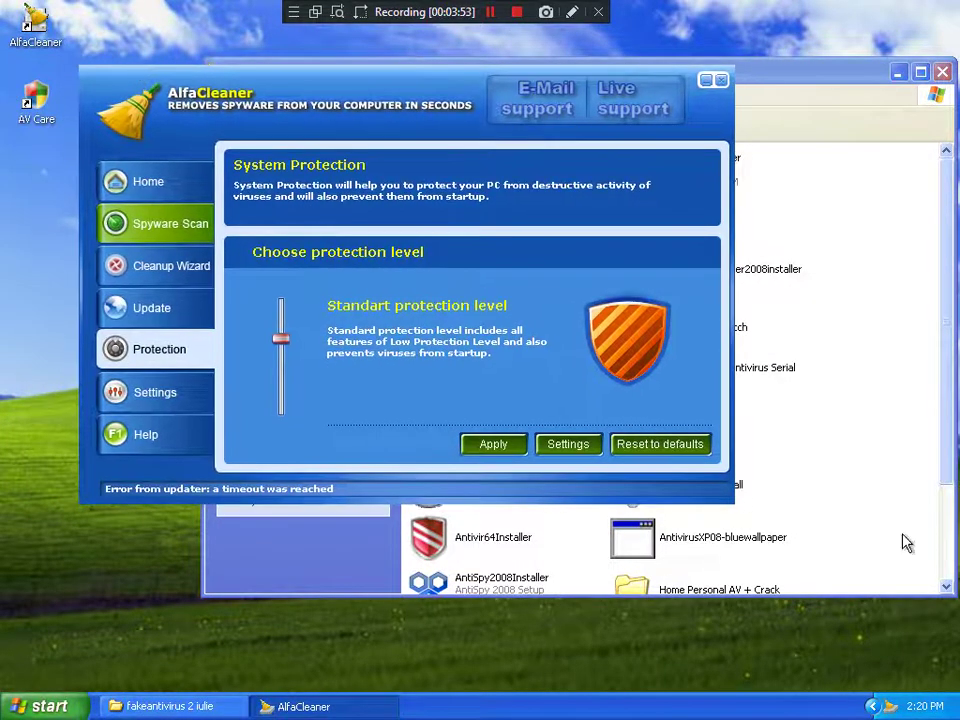
left_click(886, 526)
scroll(886, 526, "down", 3)
scroll(886, 526, "up", 3)
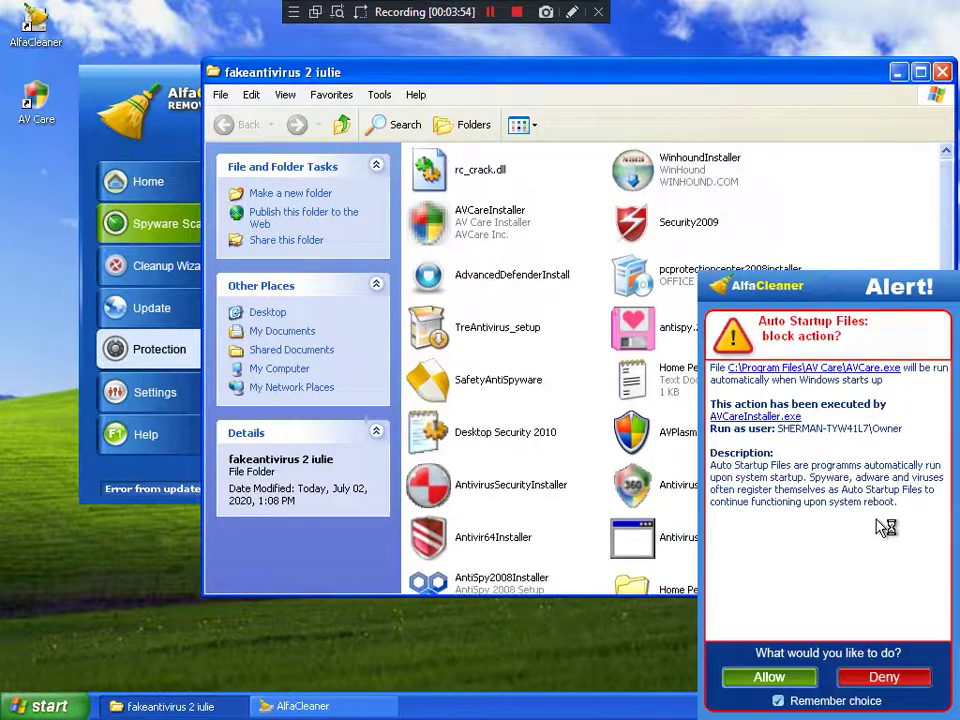
left_click(908, 678)
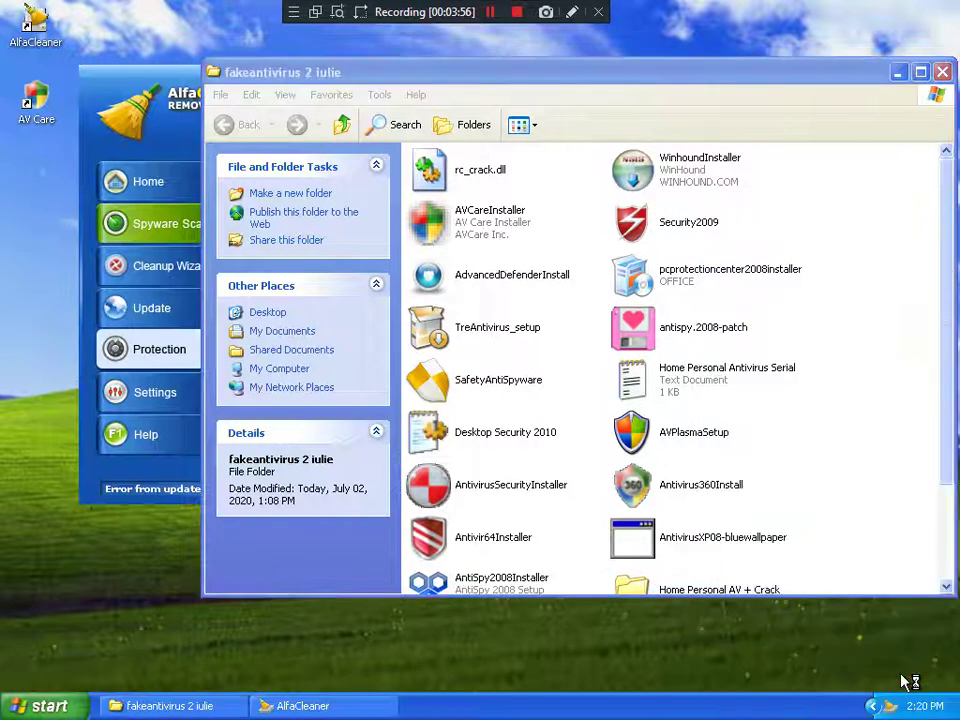
left_click(884, 678)
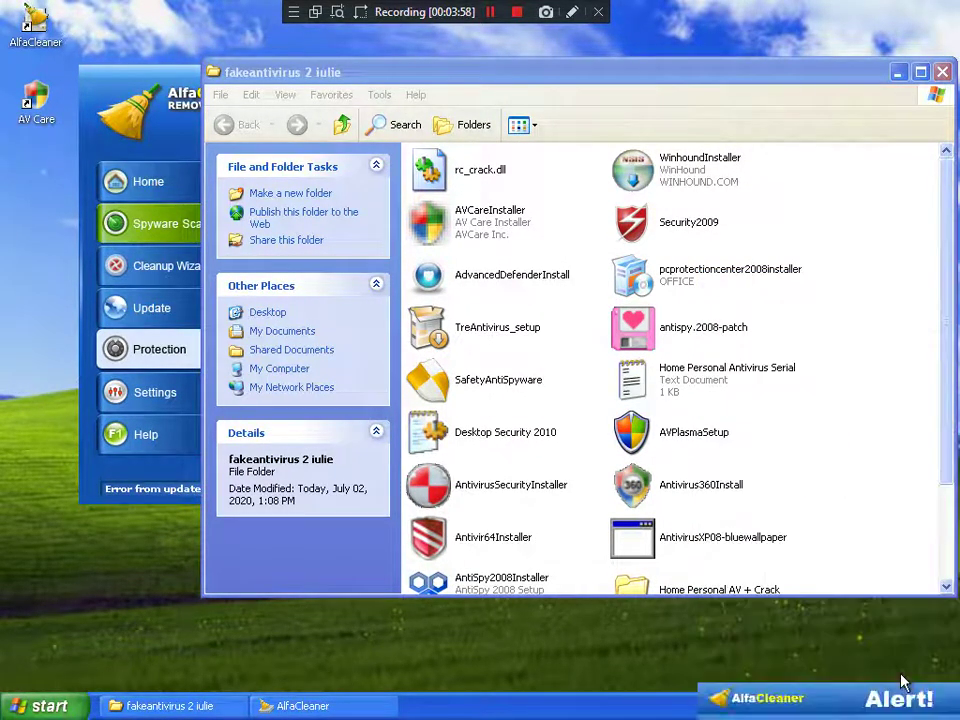
left_click(884, 678)
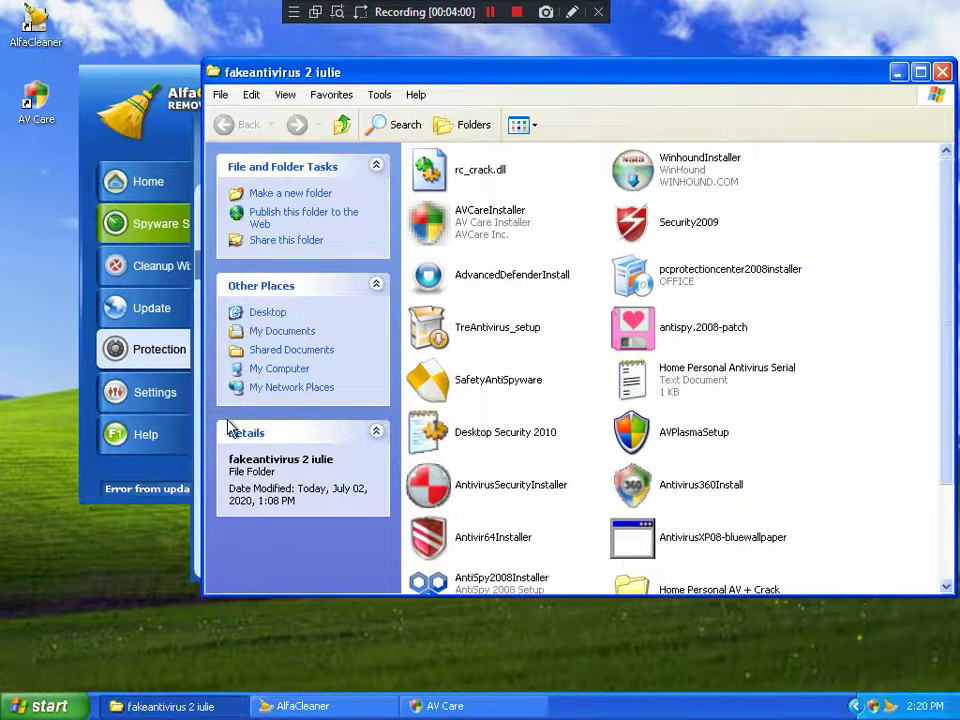
Step: Stop AV Care's fake scan, continue unregistered, and ignore the Trojan.Hanambot warning
left_click(445, 705)
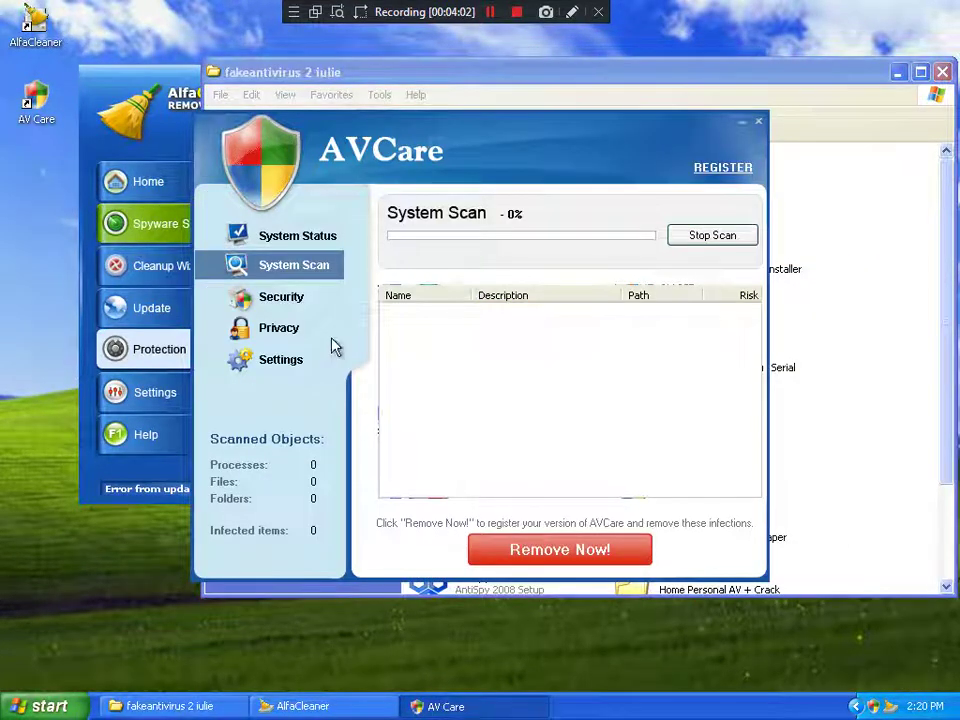
left_click(681, 238)
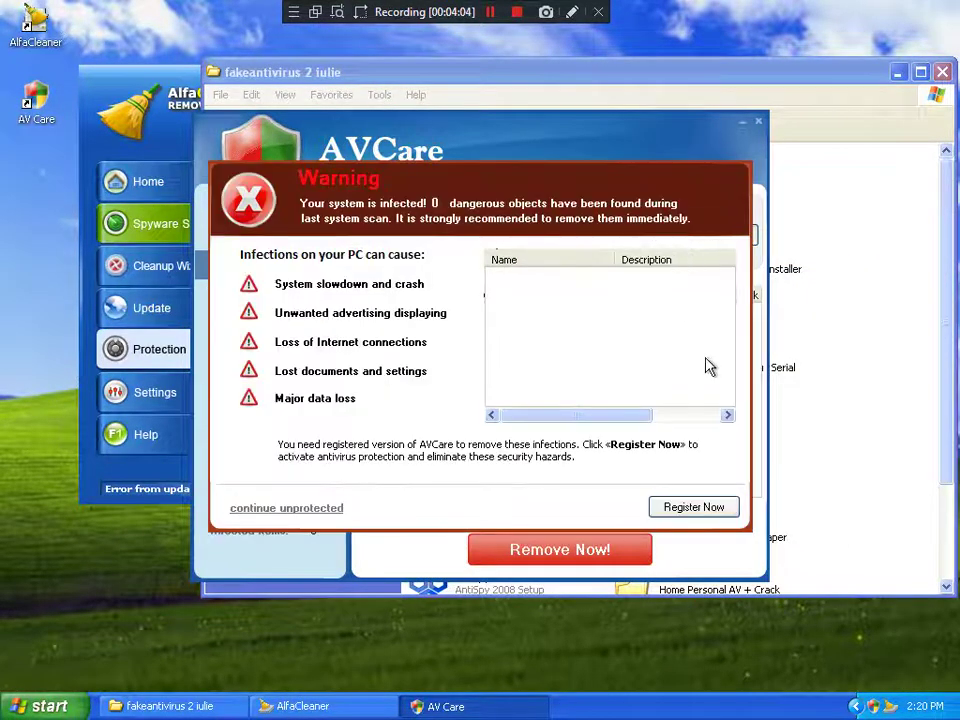
left_click(309, 512)
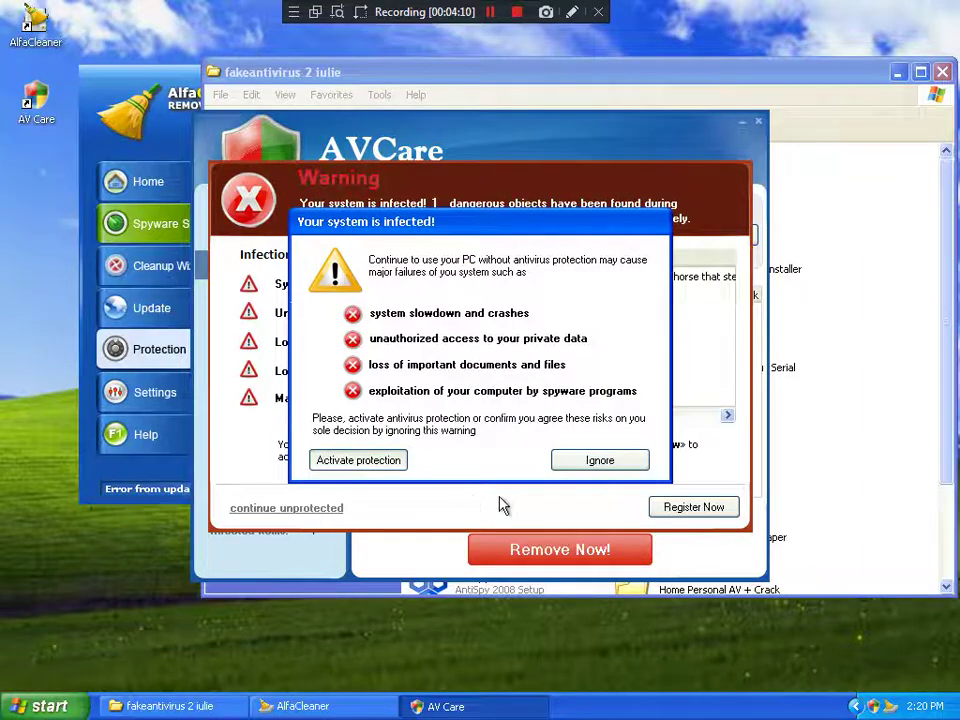
left_click(600, 465)
Step: View AV Care's System Status, Security, Privacy and Settings pages, then close the program
left_click(296, 238)
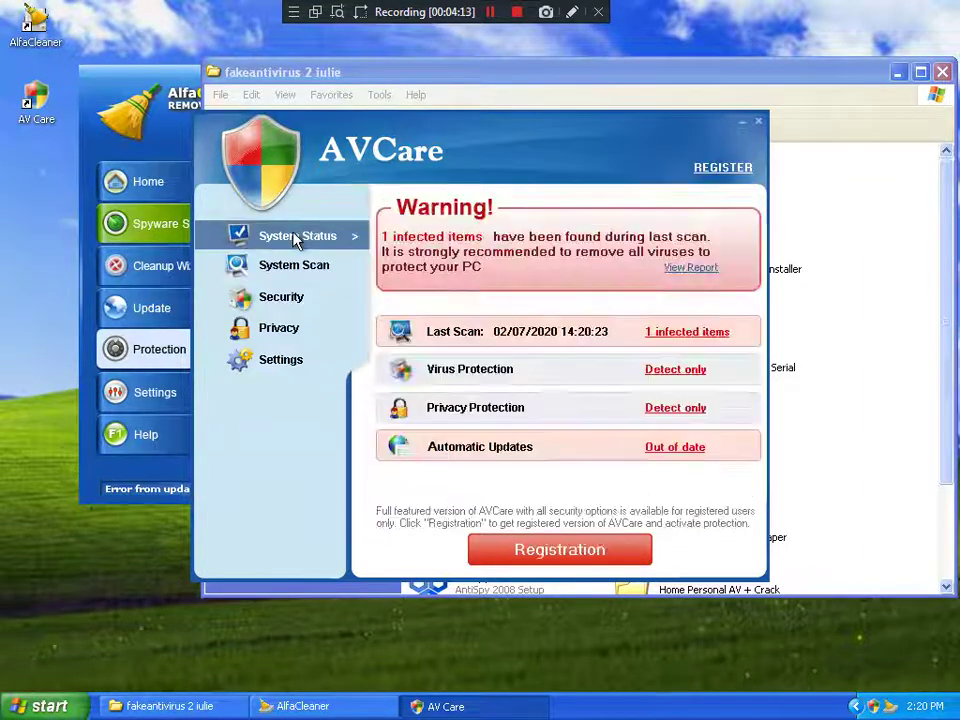
left_click(298, 298)
left_click(298, 333)
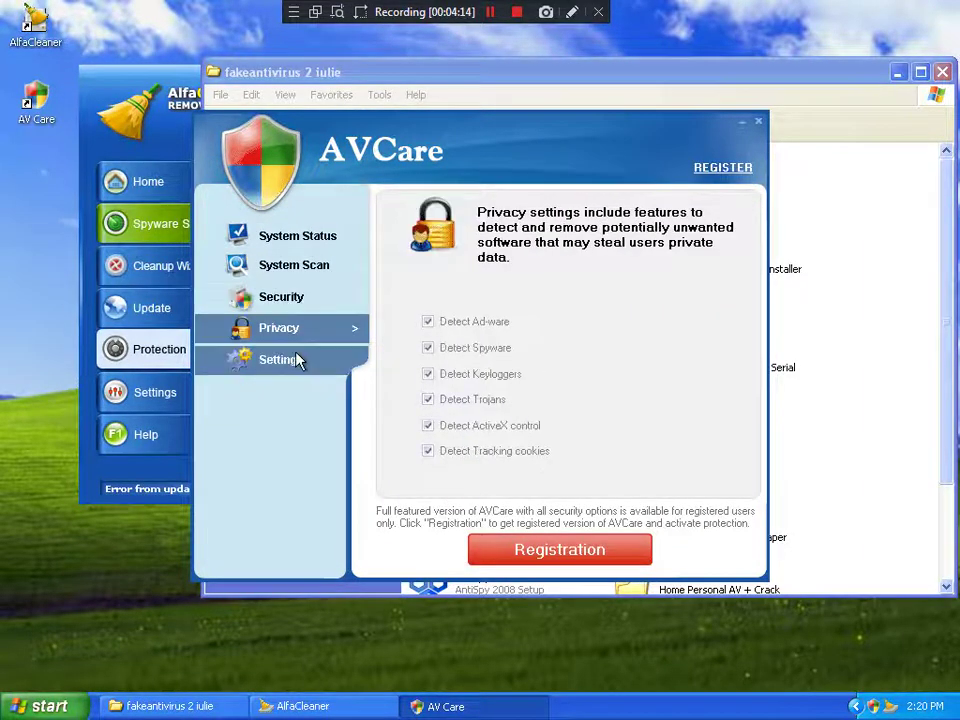
left_click(290, 360)
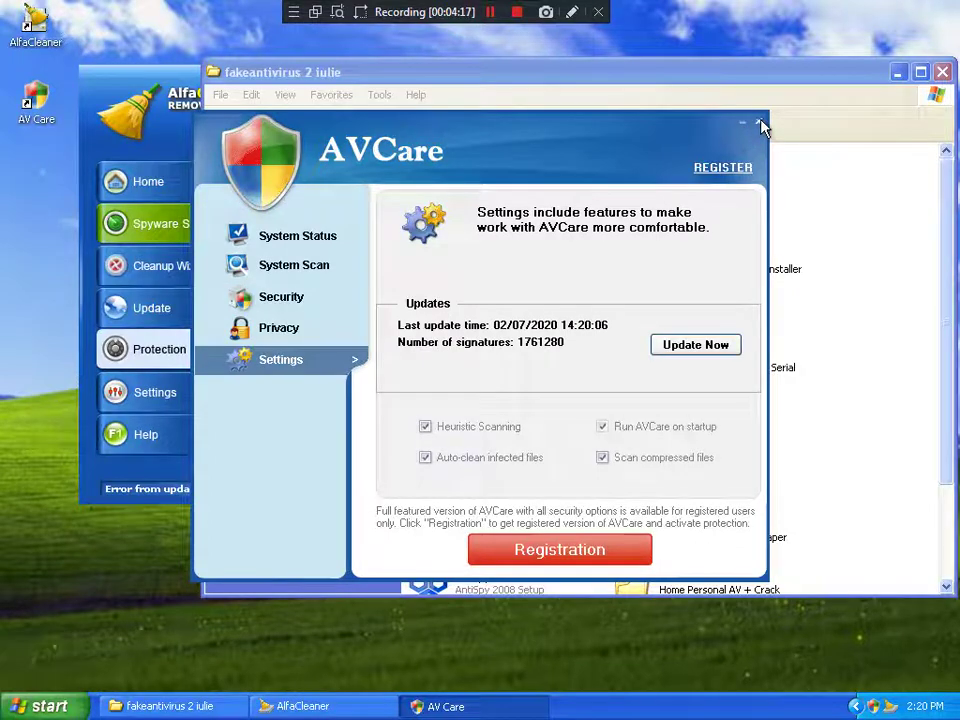
left_click(758, 123)
scroll(890, 336, "down", 3)
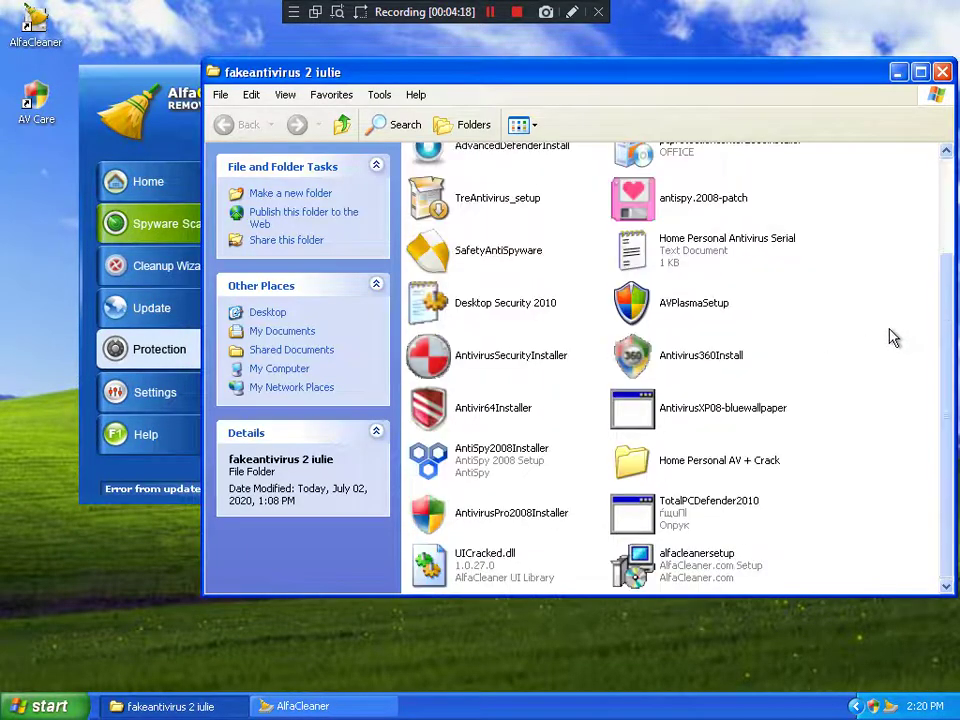
scroll(890, 336, "up", 3)
left_click(122, 160)
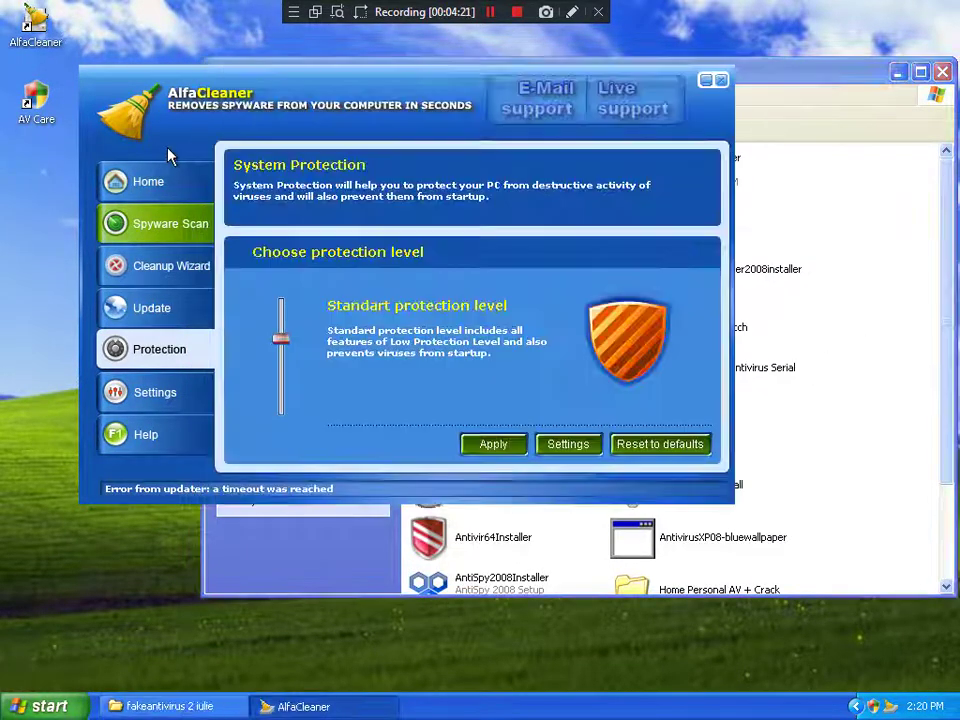
left_click(861, 471)
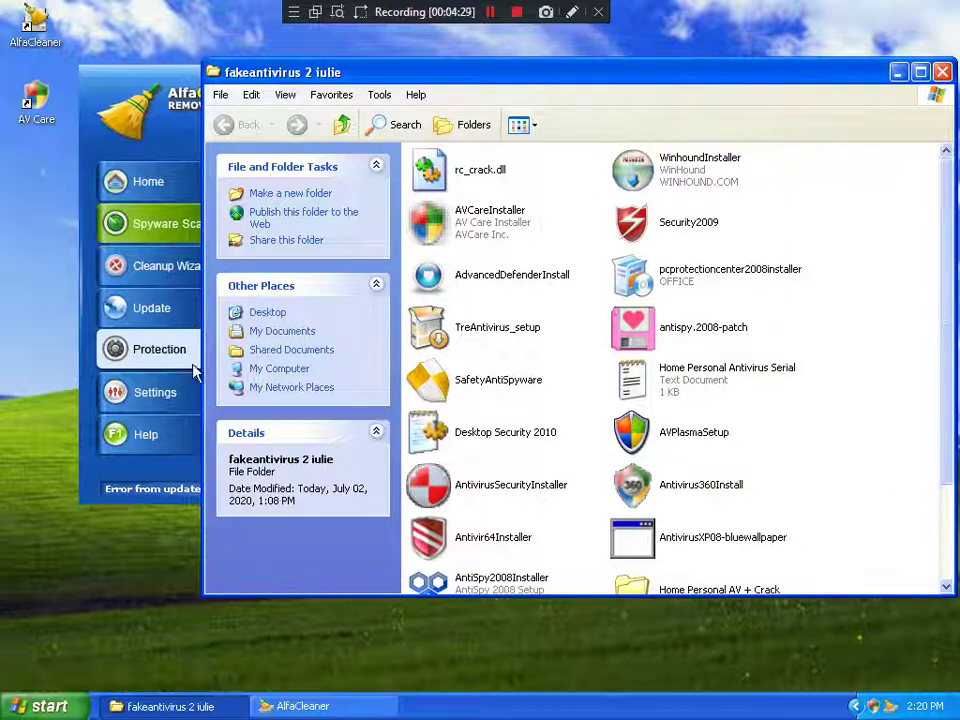
scroll(868, 516, "down", 2)
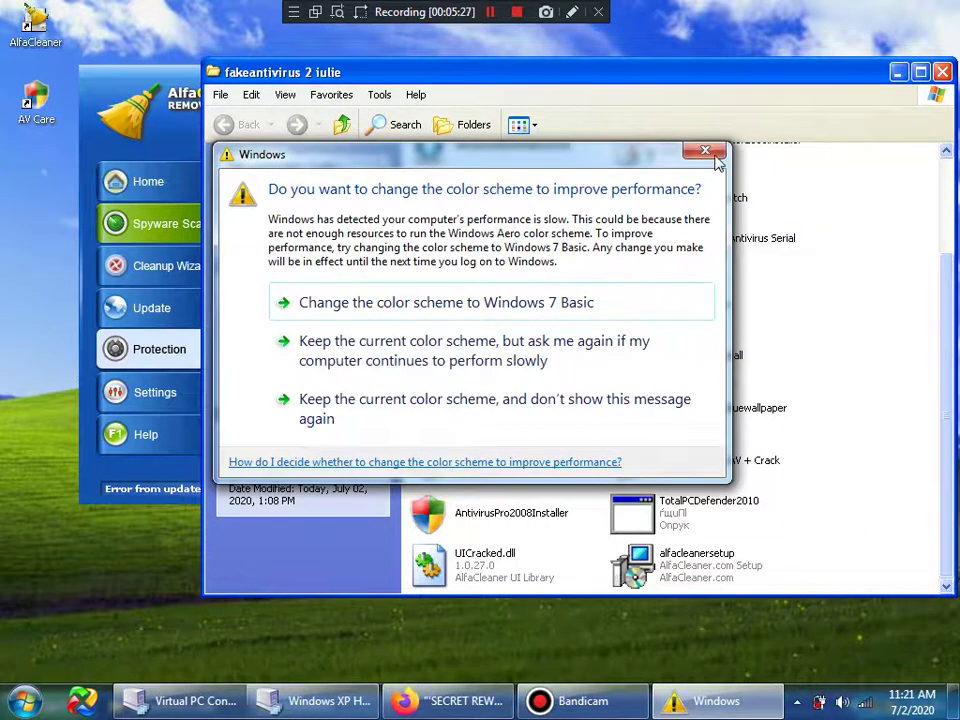
Step: Dismiss the colour scheme performance prompt and browse the installer list
left_click(860, 265)
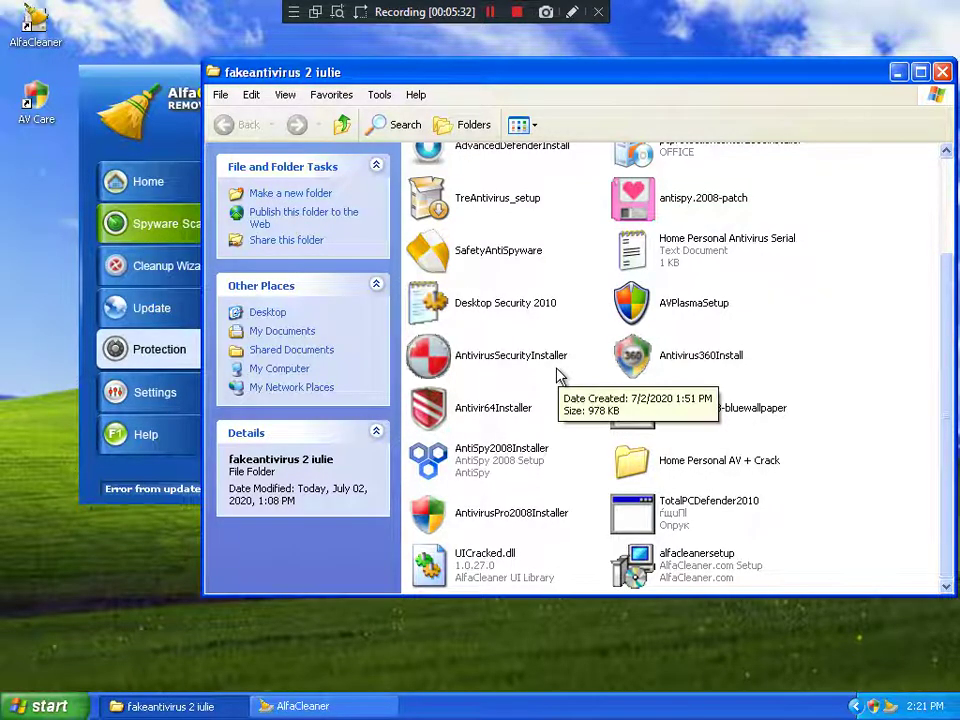
scroll(556, 378, "up", 2)
scroll(556, 378, "down", 2)
scroll(556, 378, "up", 2)
scroll(556, 378, "down", 2)
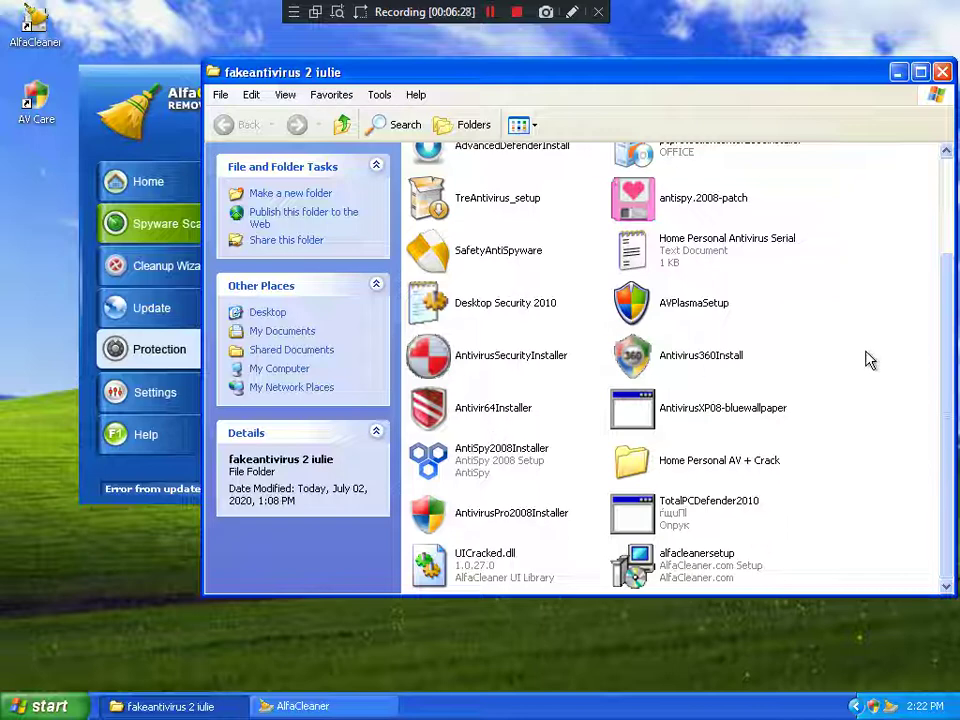
scroll(868, 375, "up", 2)
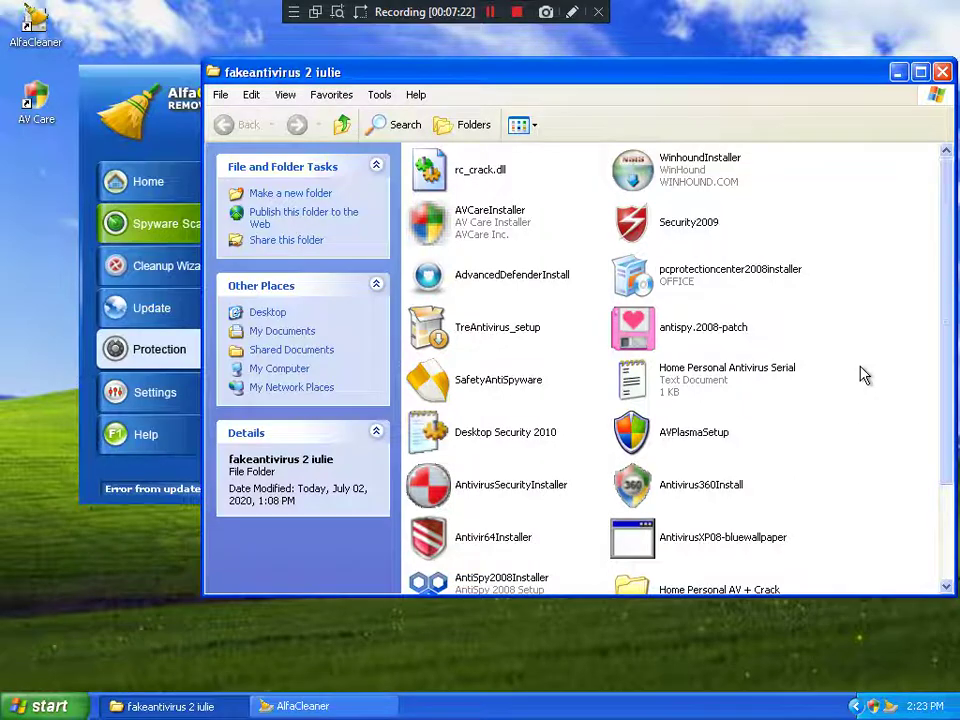
scroll(864, 375, "down", 2)
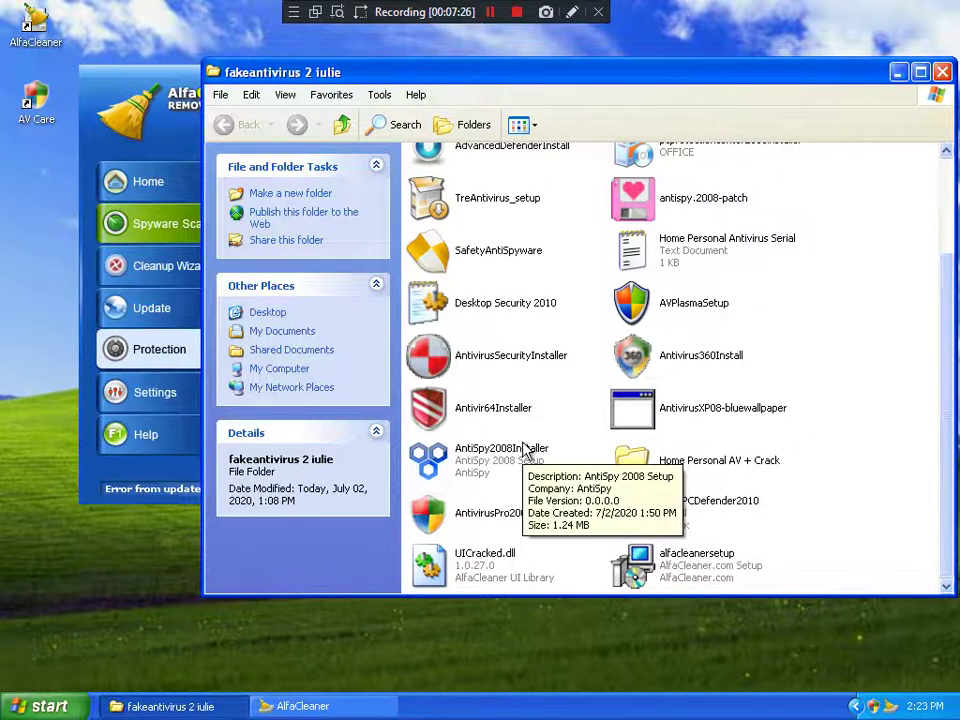
scroll(525, 450, "up", 2)
Step: Select AntivirusSecurityInstaller and begin renaming it with F2, then return to AlfaCleaner
left_click(512, 492)
key("F2")
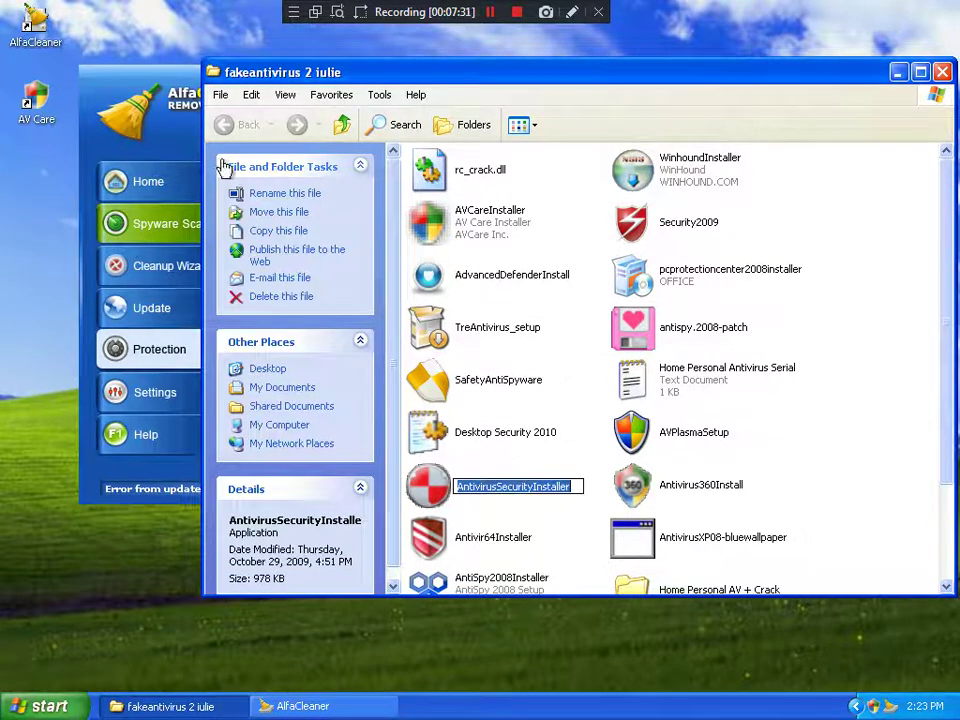
left_click(152, 154)
Step: Apply AlfaCleaner's High protection level and turn off automatic updates
left_click_drag(280, 342, 266, 296)
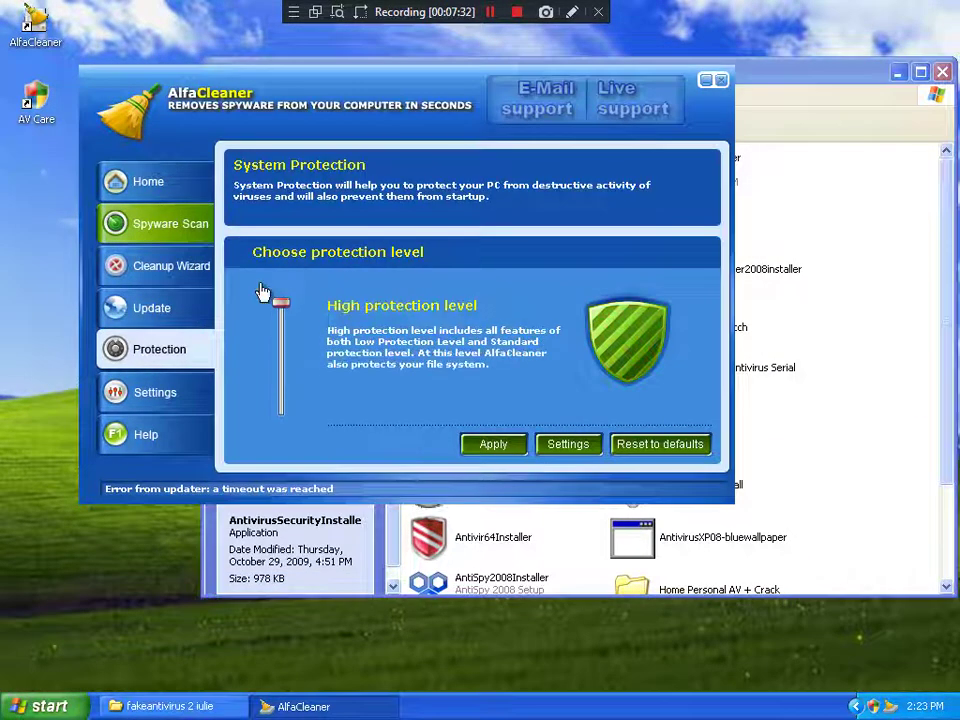
left_click(480, 446)
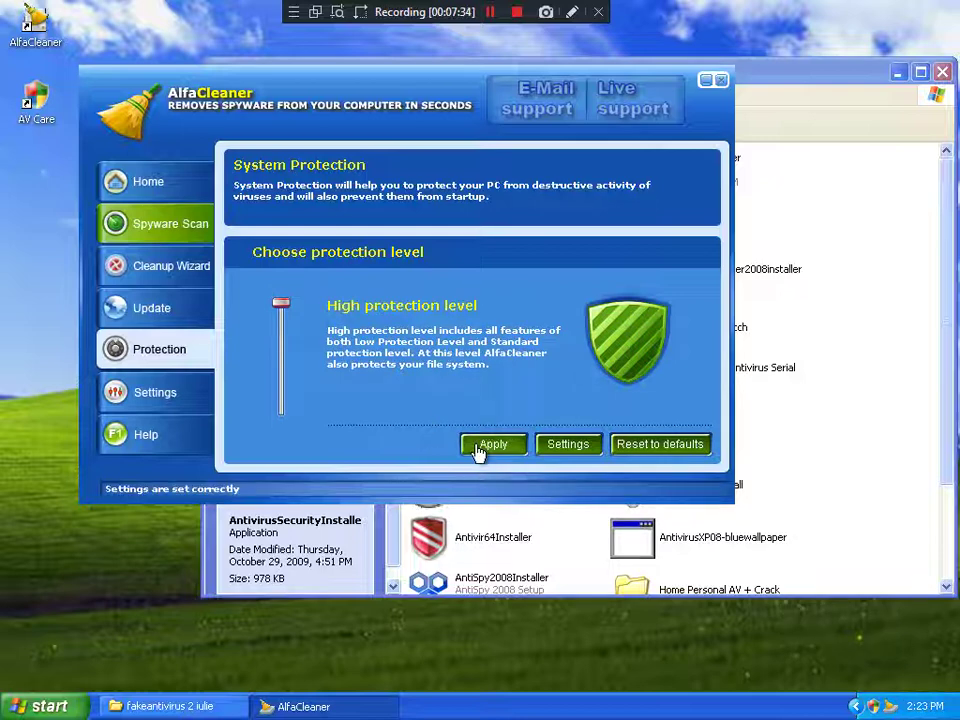
left_click(140, 400)
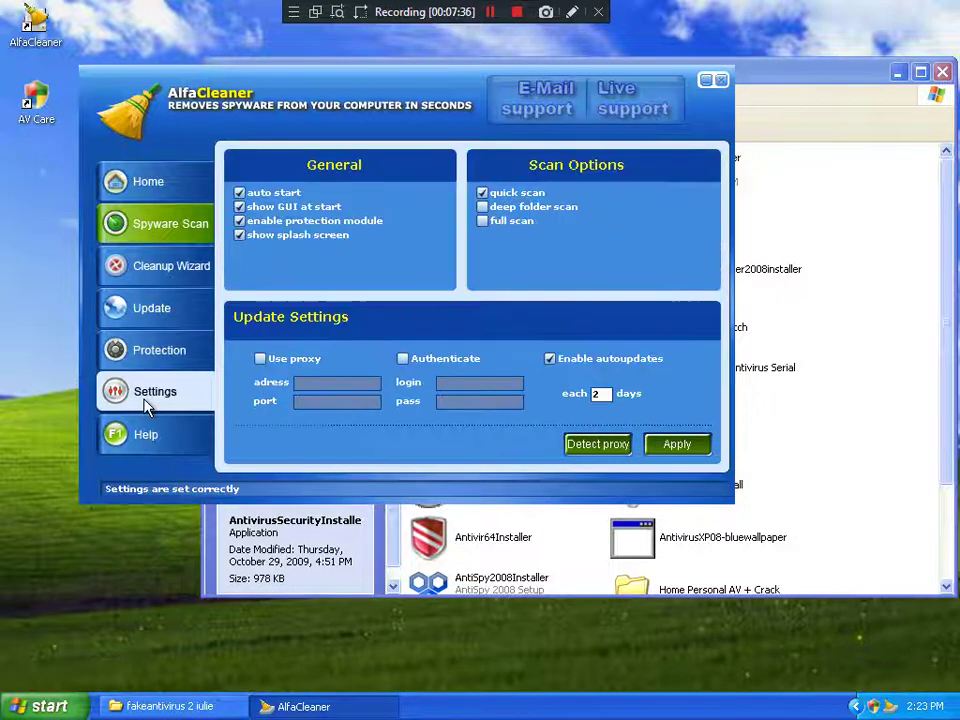
left_click(668, 446)
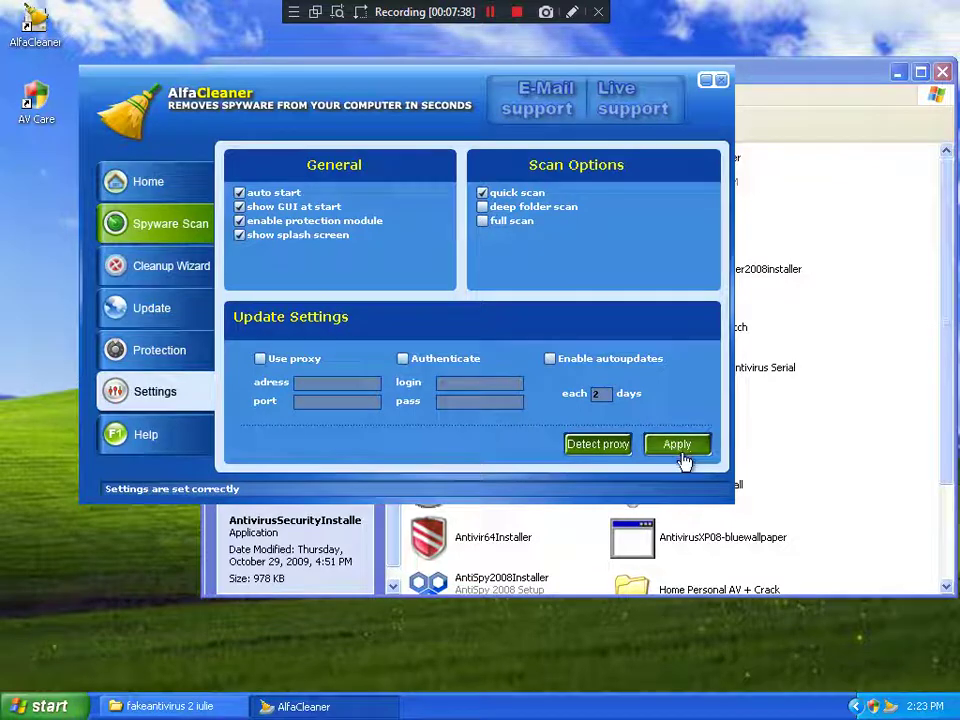
Step: Browse AlfaCleaner's update, protection, settings and real-time protection pages, cancelling the cleanup wizard
left_click(172, 312)
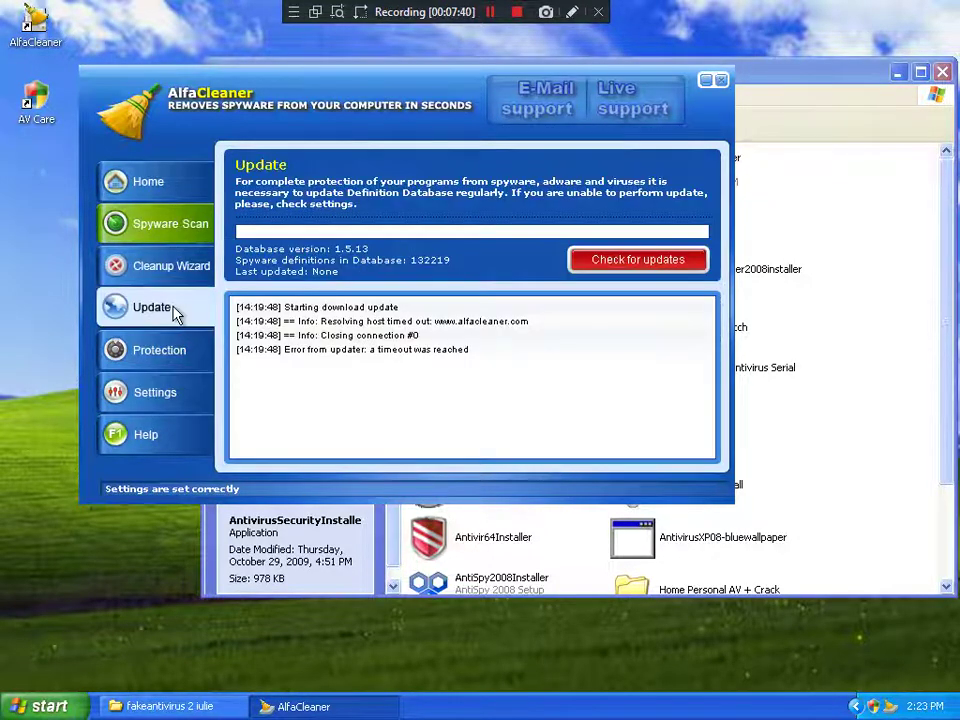
left_click(150, 355)
left_click(190, 394)
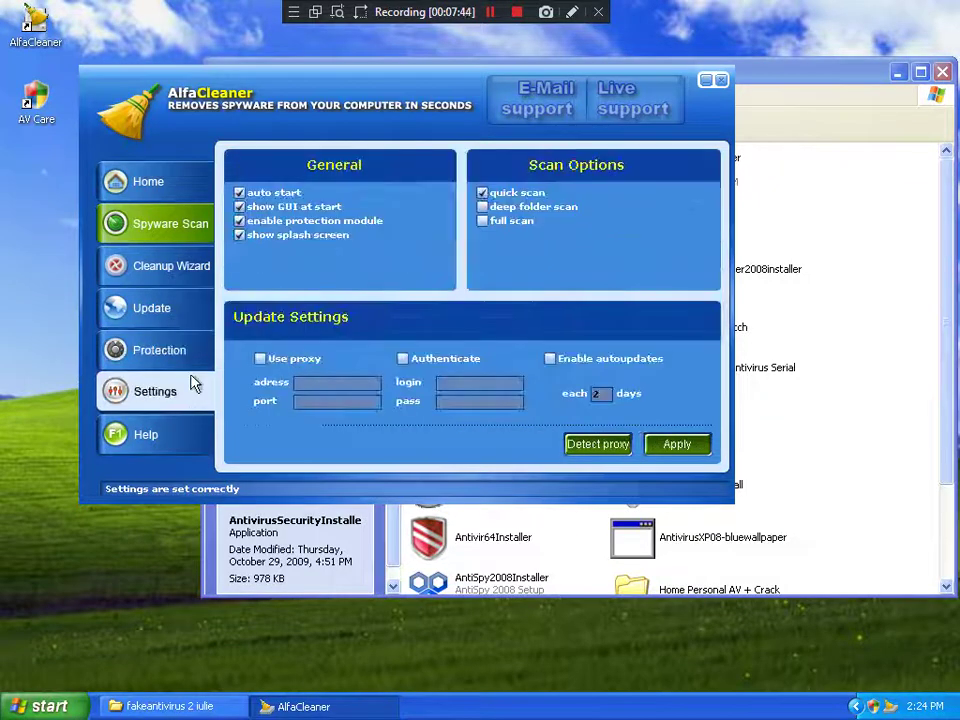
left_click(177, 270)
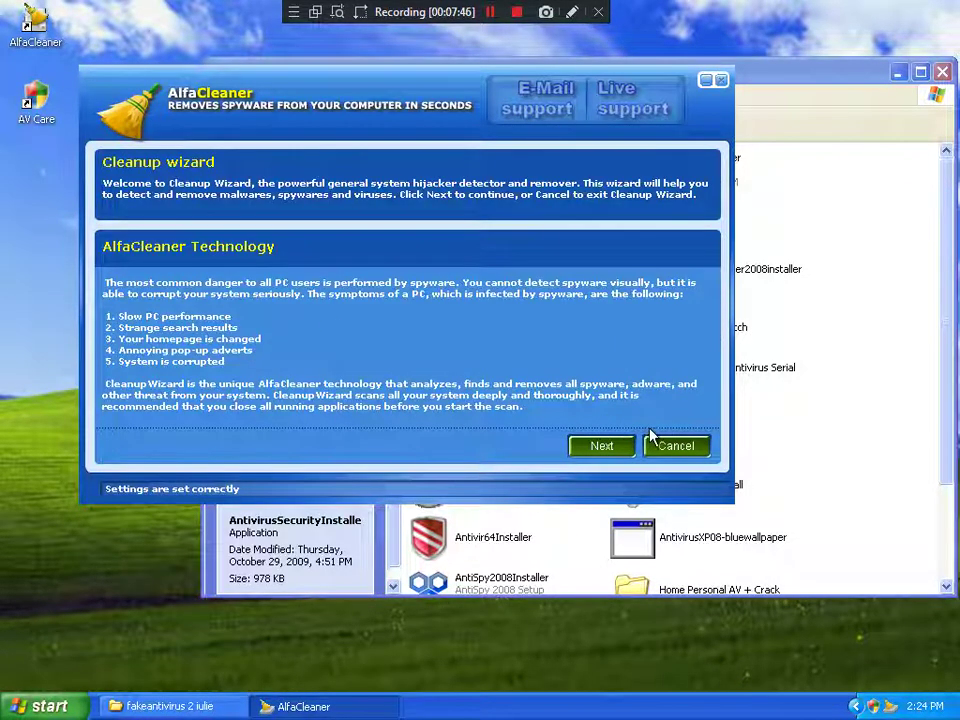
left_click(677, 447)
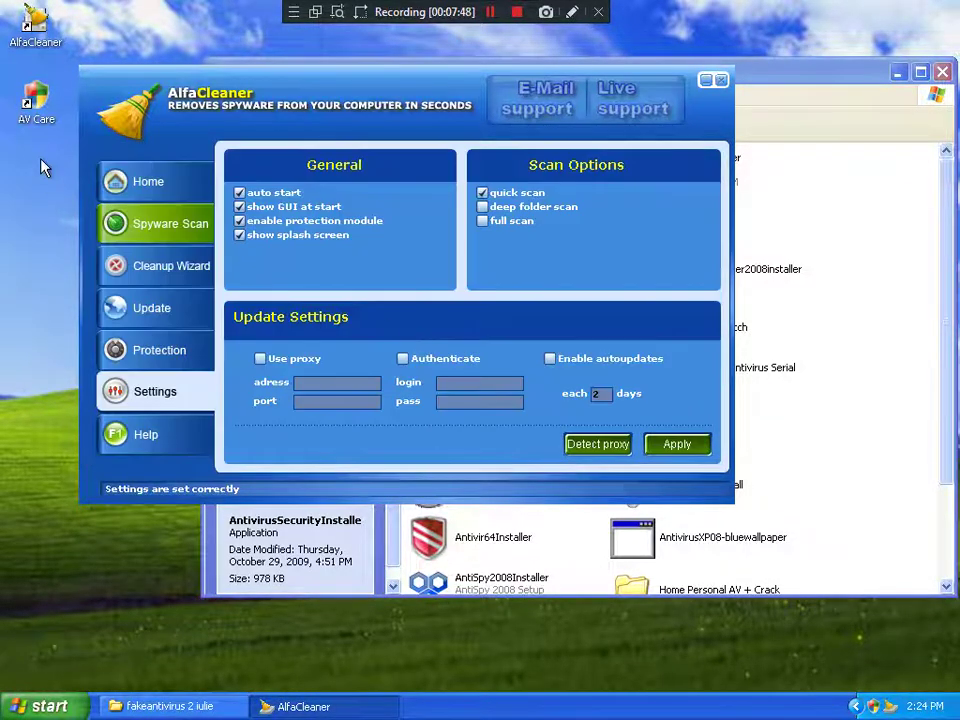
left_click(130, 183)
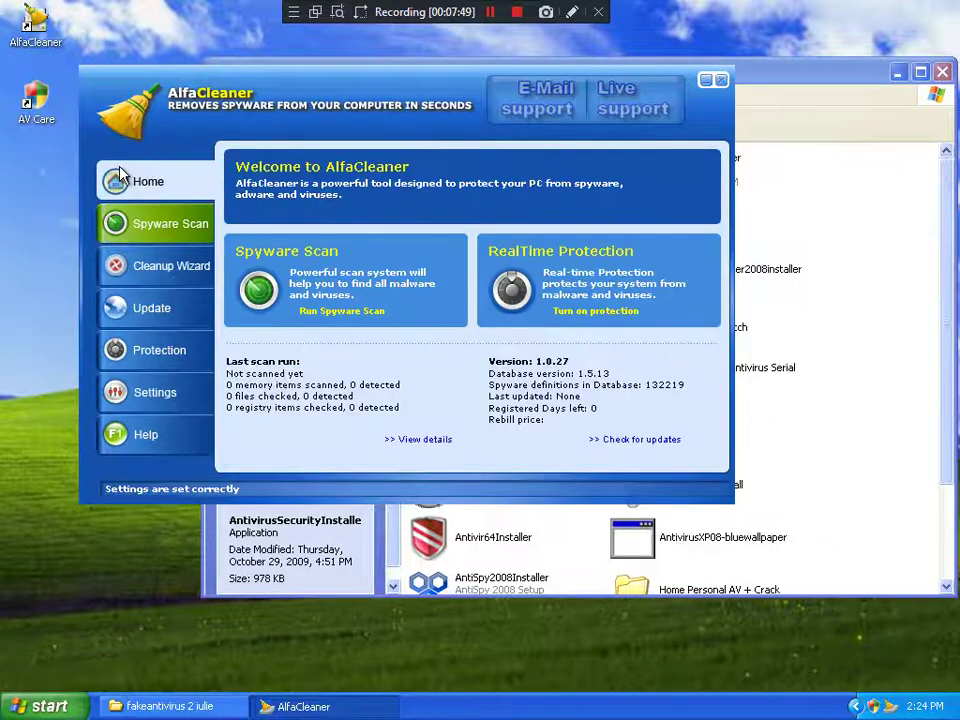
left_click(613, 313)
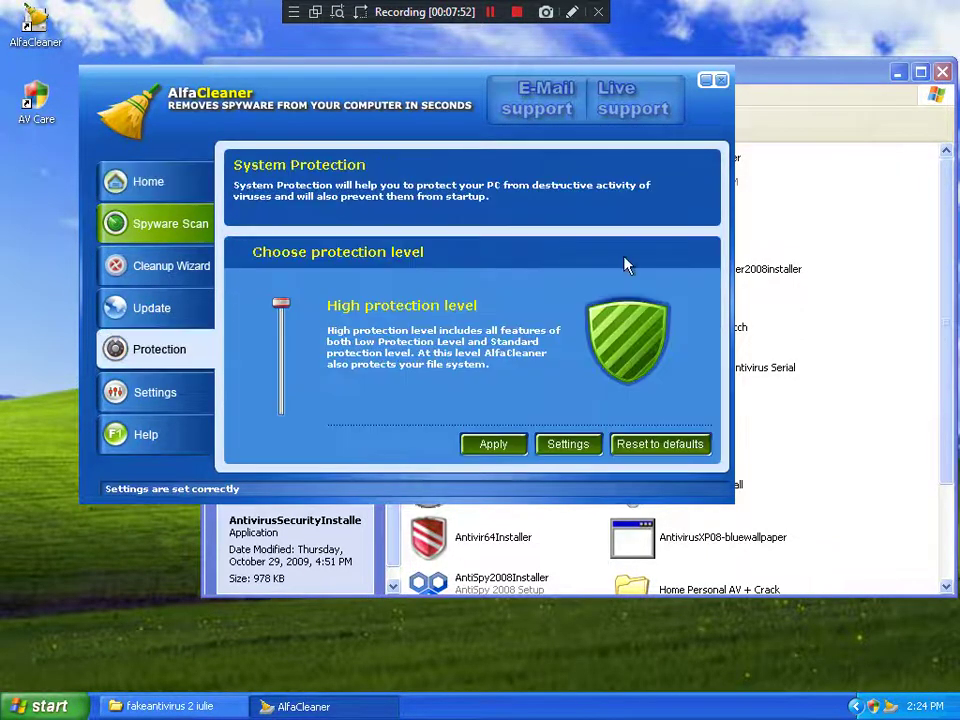
Step: Close AlfaCleaner and clear the file selection in the fakeantivirus 2 iulie folder
left_click(721, 80)
left_click(876, 274)
scroll(876, 279, "down", 2)
scroll(800, 279, "up", 2)
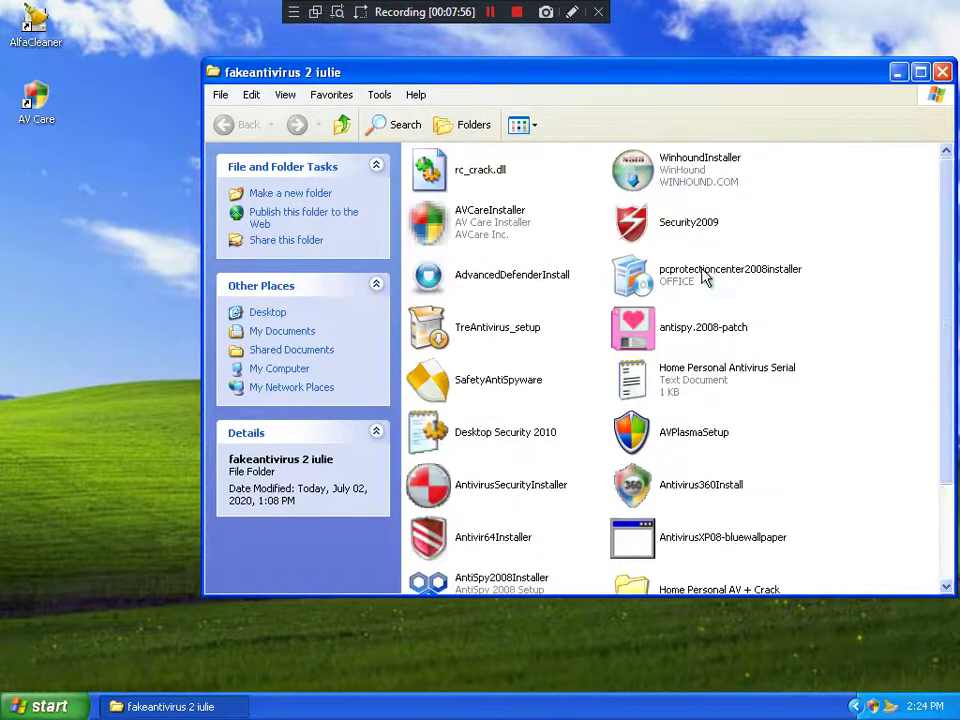
Step: Run pcprotectioncenter2008installer in English and deny its startup entry in the AlfaCleaner alert
double_click(705, 276)
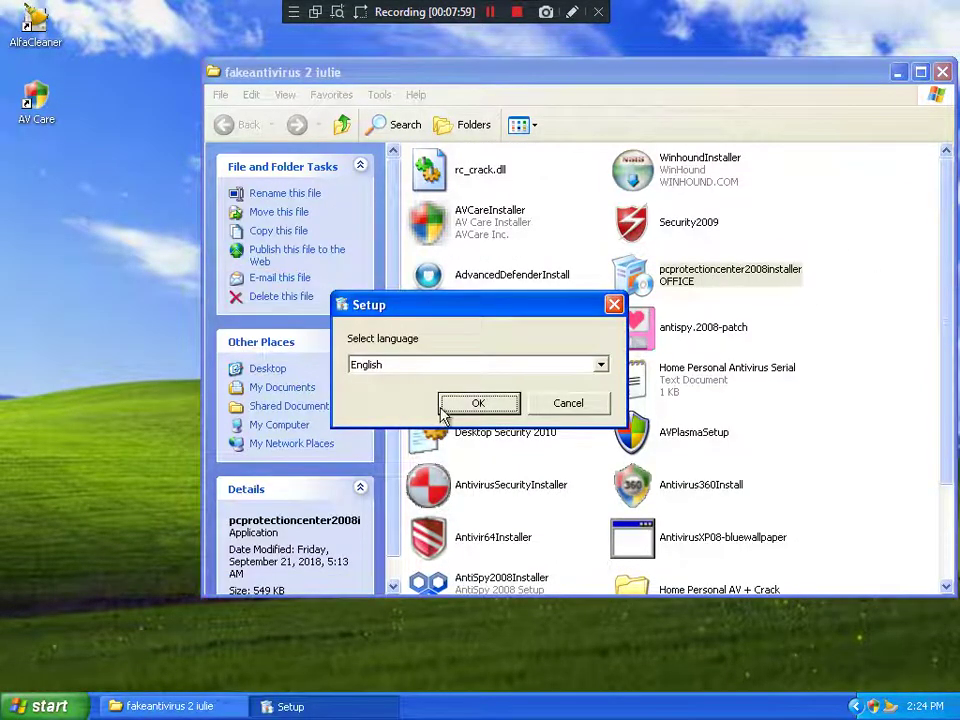
left_click(447, 408)
left_click(620, 469)
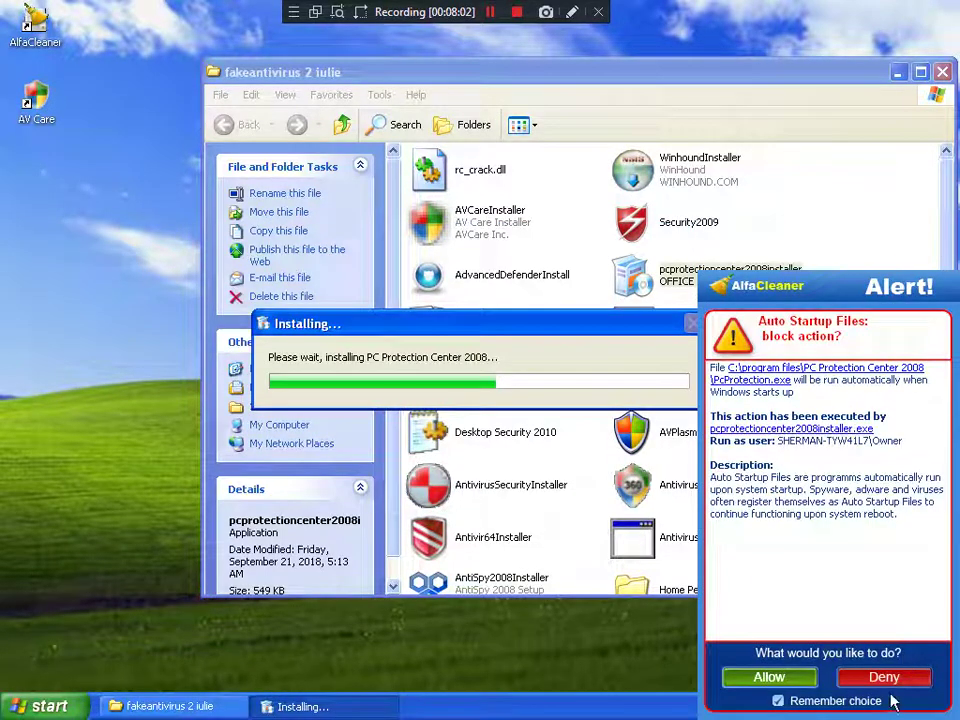
left_click(883, 678)
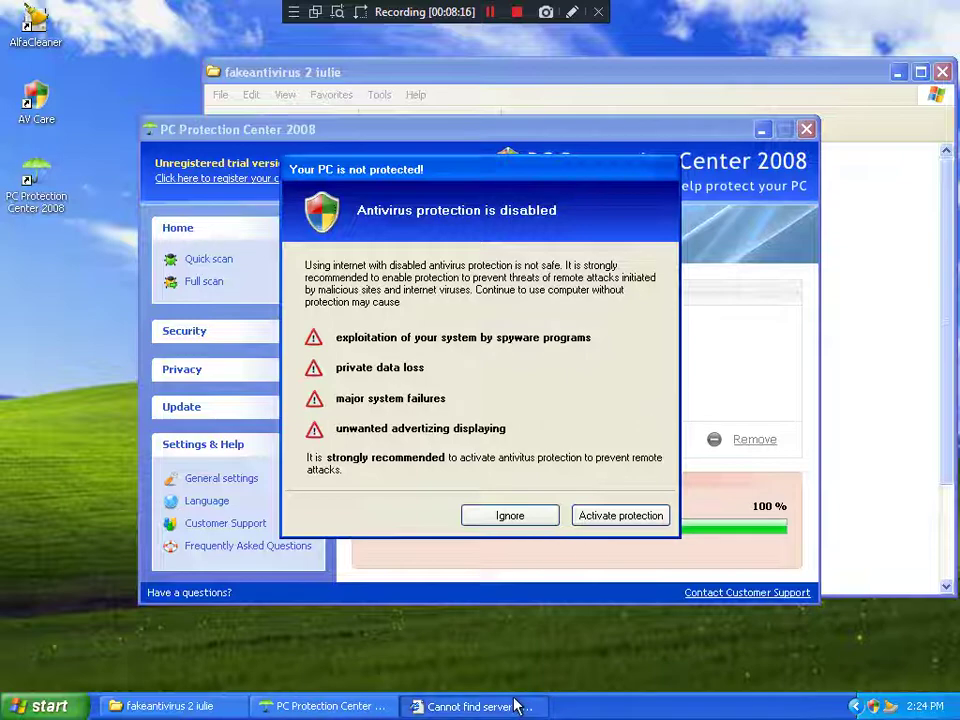
left_click(514, 702)
left_click(514, 702)
Step: Close the 'Cannot find server' Internet Explorer window
left_click(520, 705)
left_click(521, 702)
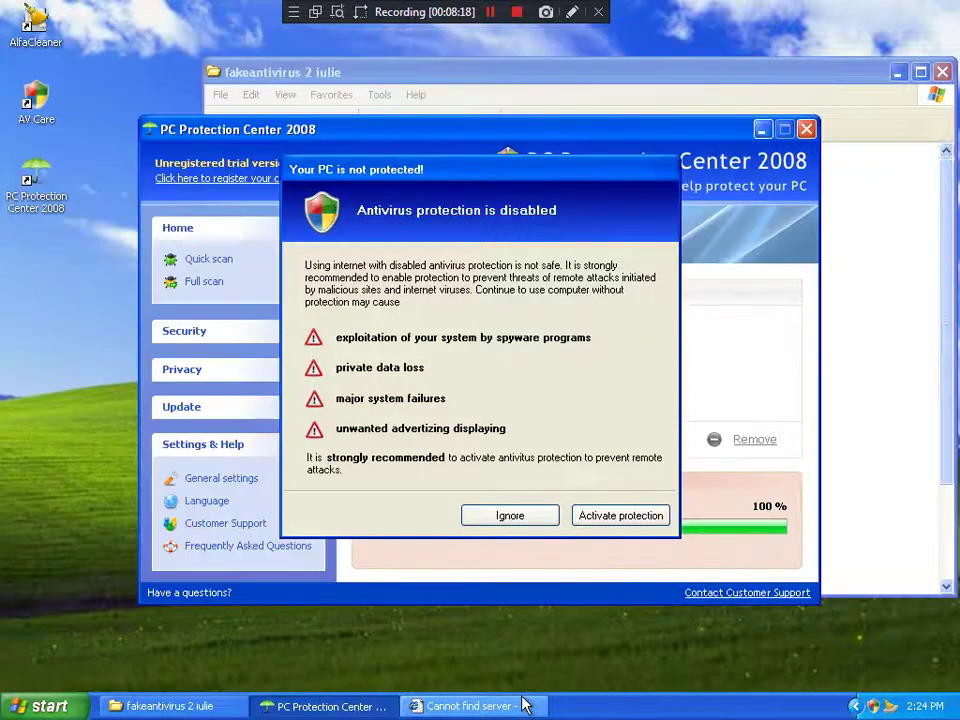
left_click(521, 702)
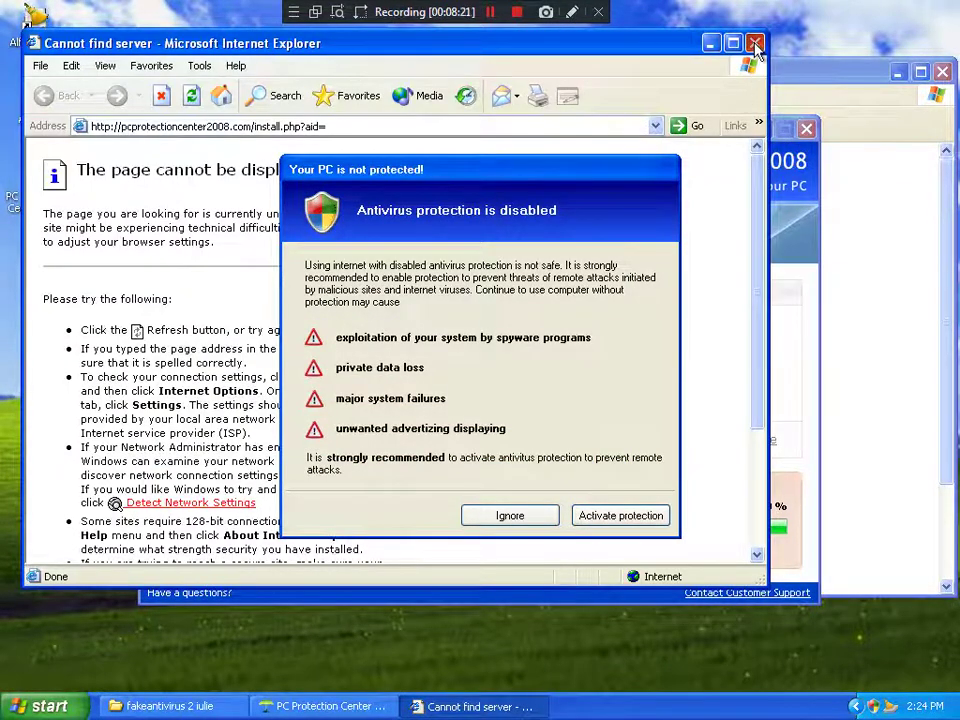
left_click(755, 43)
Step: Open Task Manager from the taskbar menu and check the running processes
right_click(624, 716)
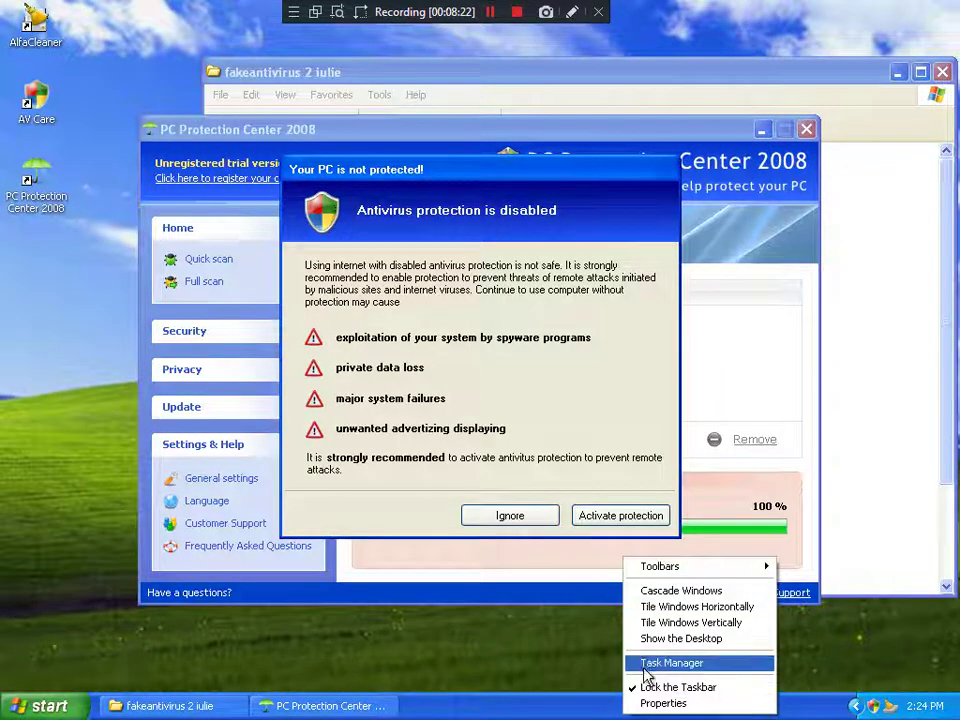
left_click(645, 664)
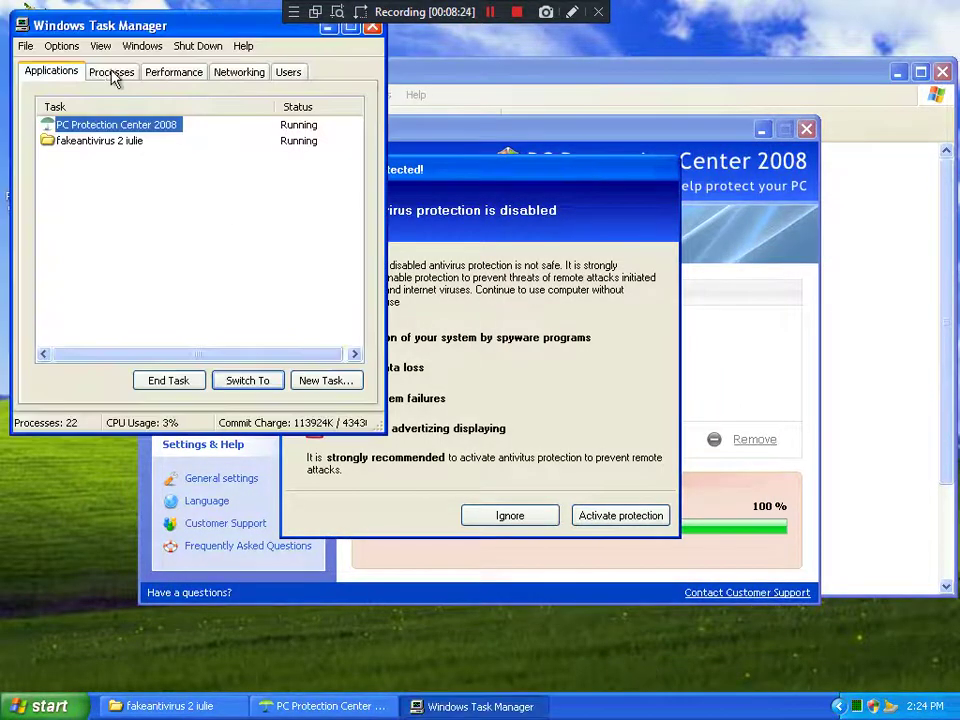
left_click(113, 76)
left_click_drag(108, 30, 701, 174)
left_click(641, 216)
Step: Ignore the 'Your PC is not protected!' and 'Your system is infected!' warnings, then close Task Manager
left_click(486, 320)
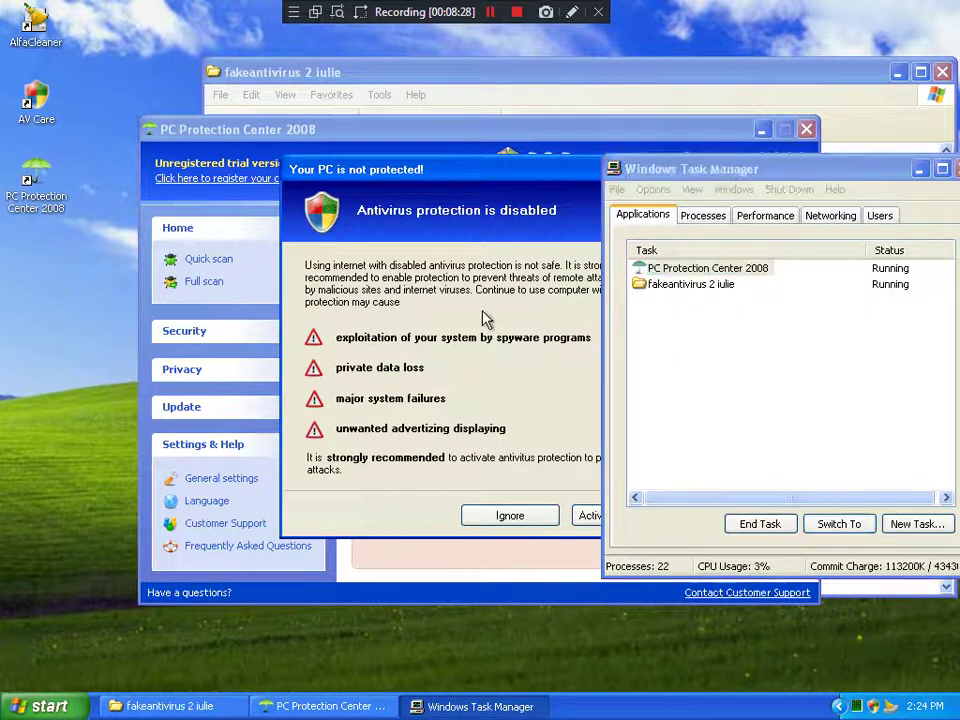
left_click_drag(390, 169, 227, 139)
left_click(340, 488)
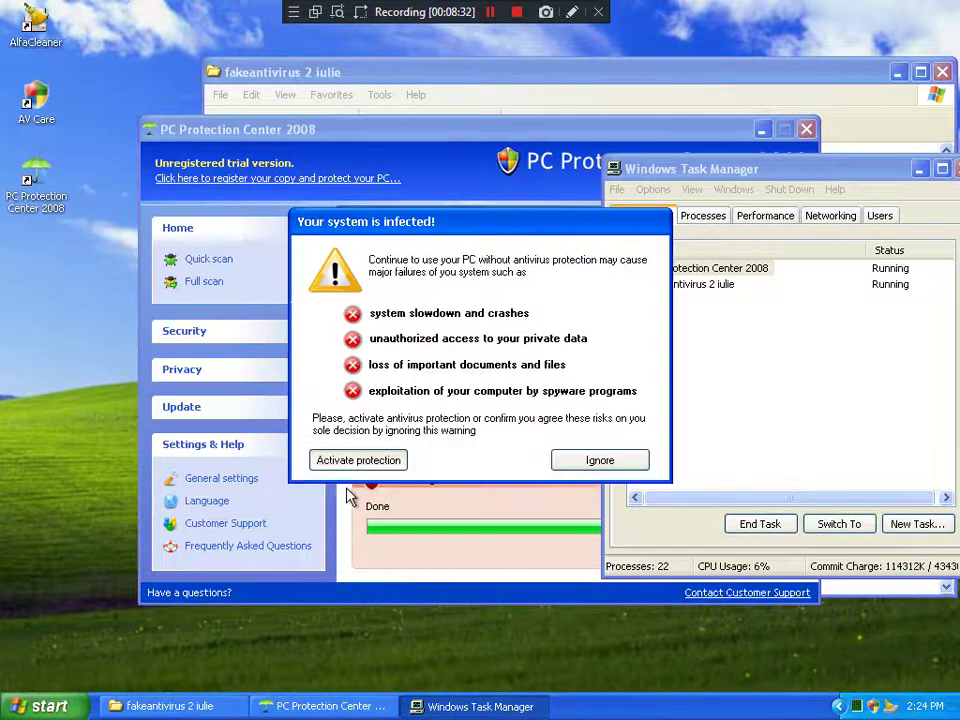
left_click(597, 464)
left_click(955, 170)
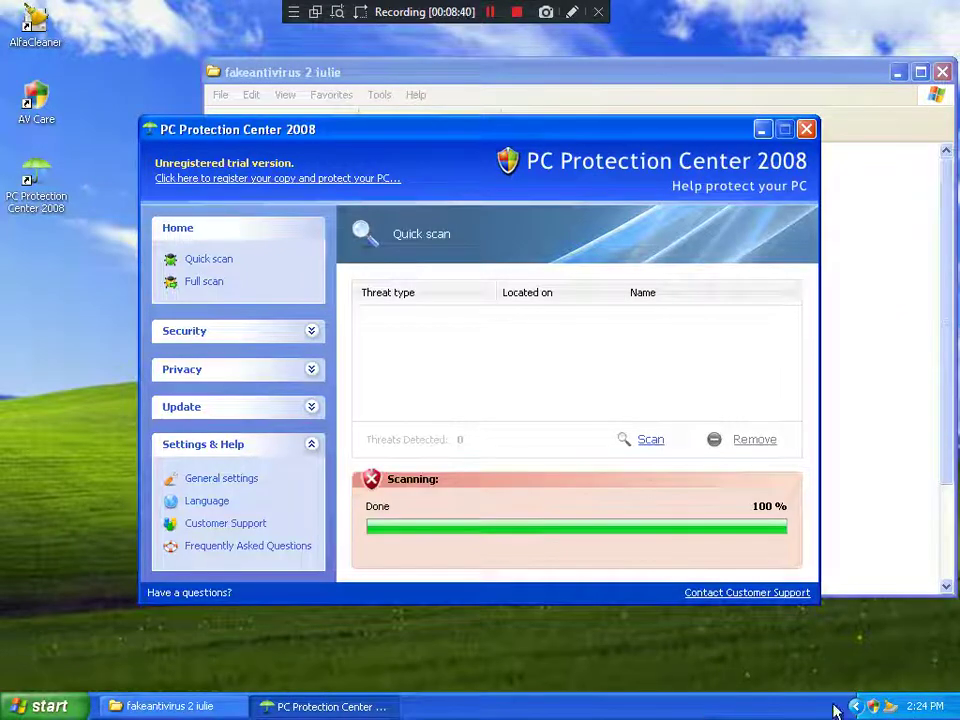
left_click(894, 411)
Step: Run AVPlasmaSetup, deny its startup entry in AlfaCleaner, and dismiss the 'Failed to set data' error
scroll(894, 411, "down", 2)
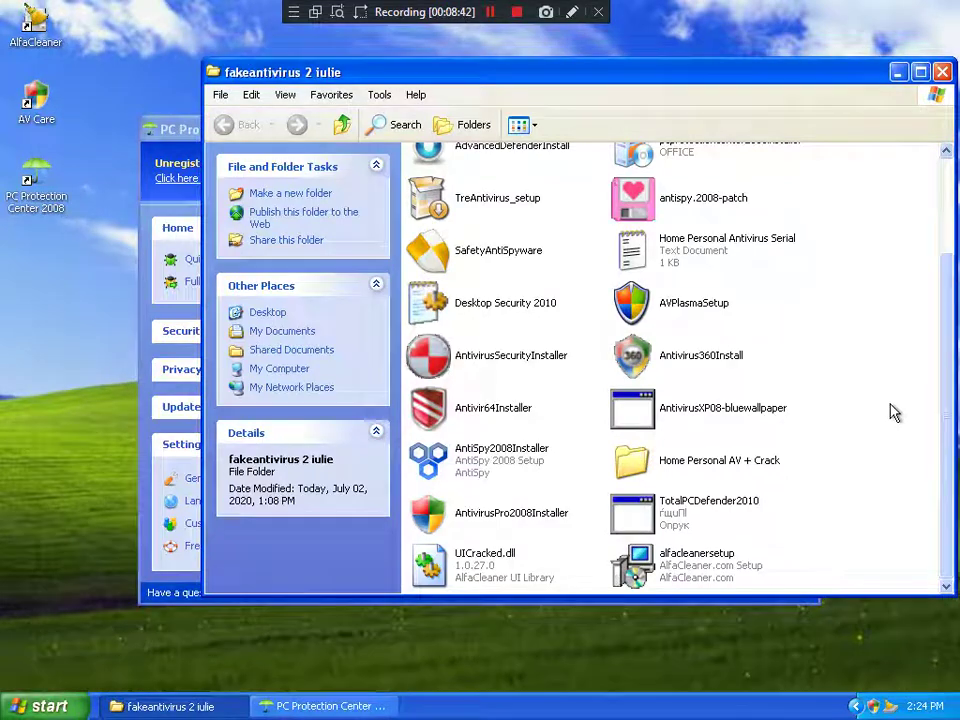
double_click(703, 317)
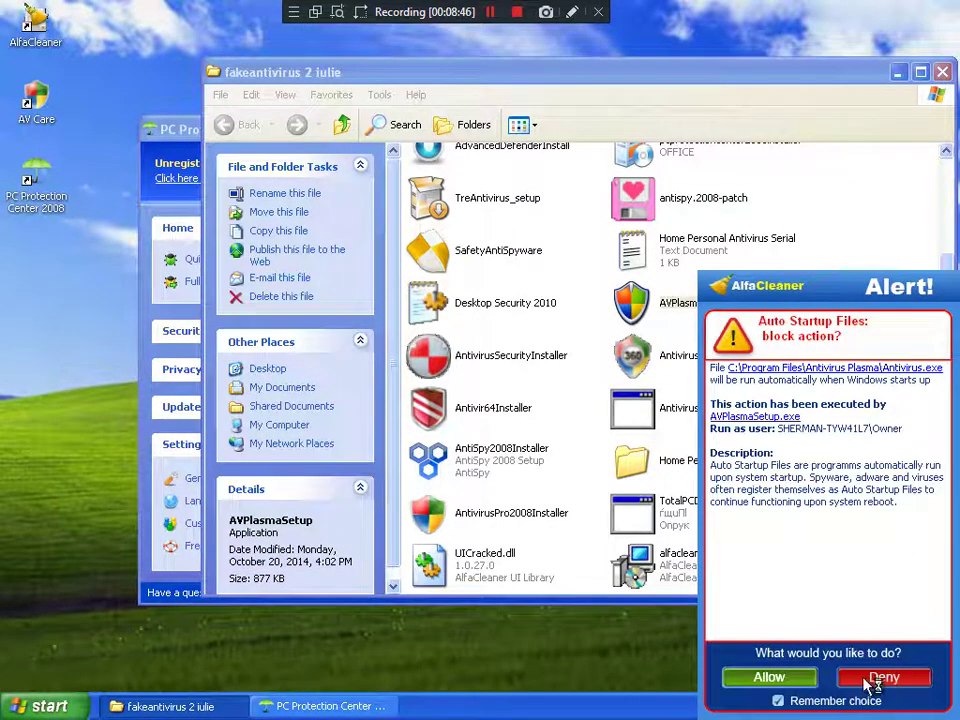
left_click(867, 681)
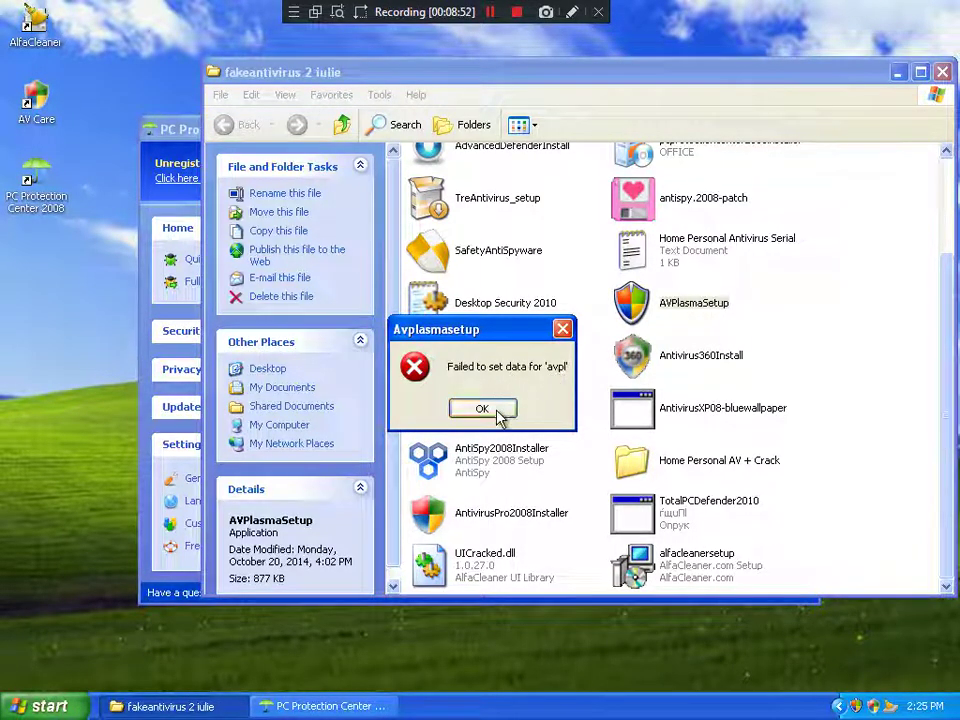
left_click(482, 408)
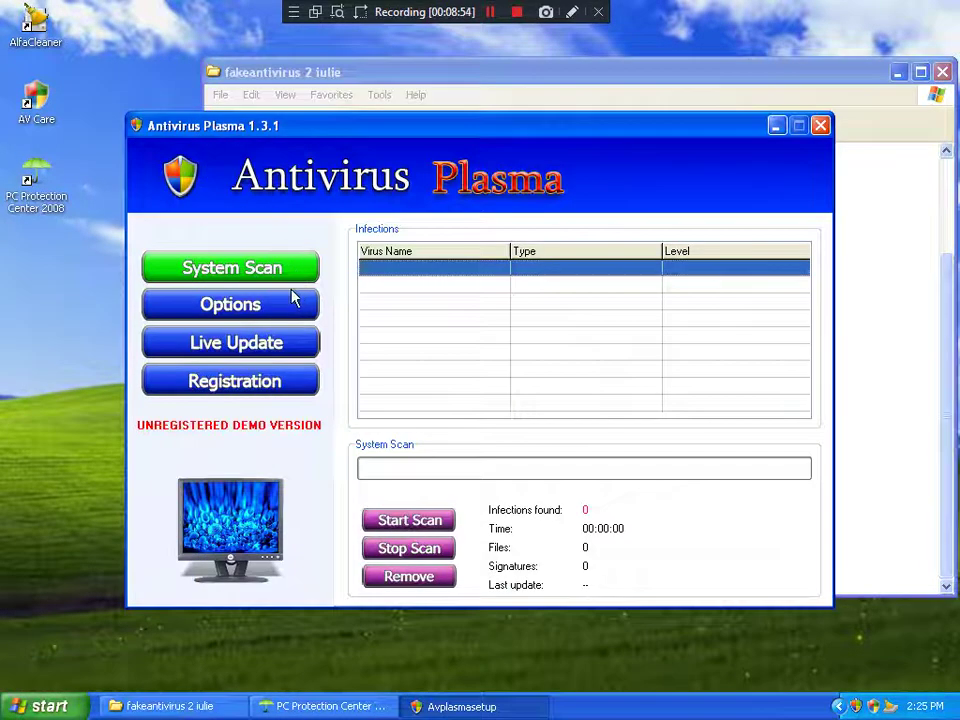
Step: Enter a made-up register key on Antivirus Plasma's Options > Live Update > Registration page
left_click(266, 305)
left_click(272, 343)
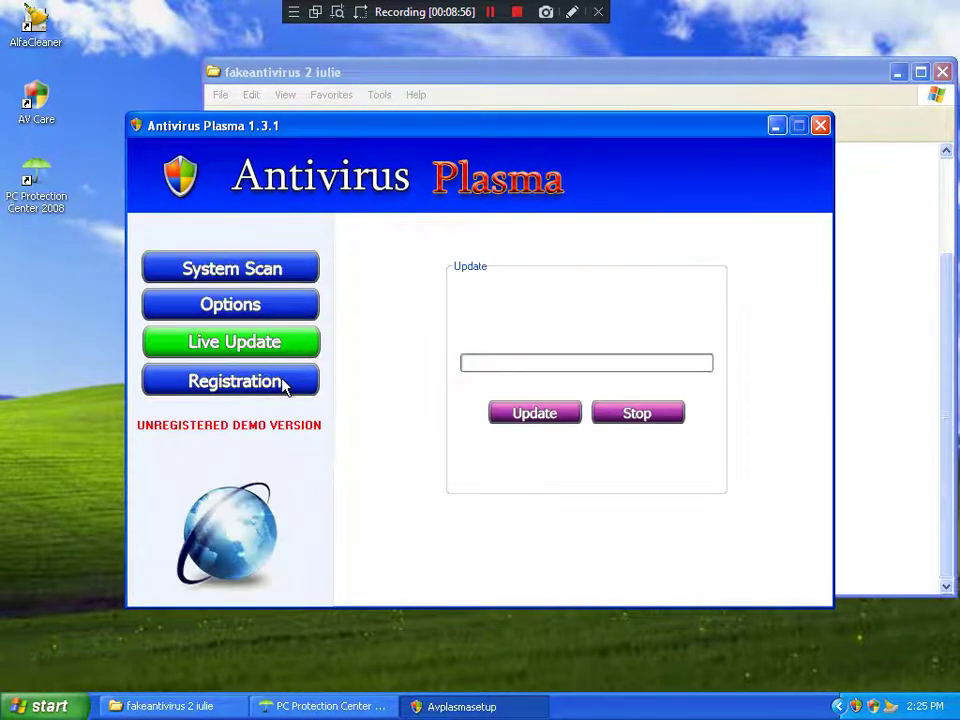
left_click(283, 383)
left_click(571, 411)
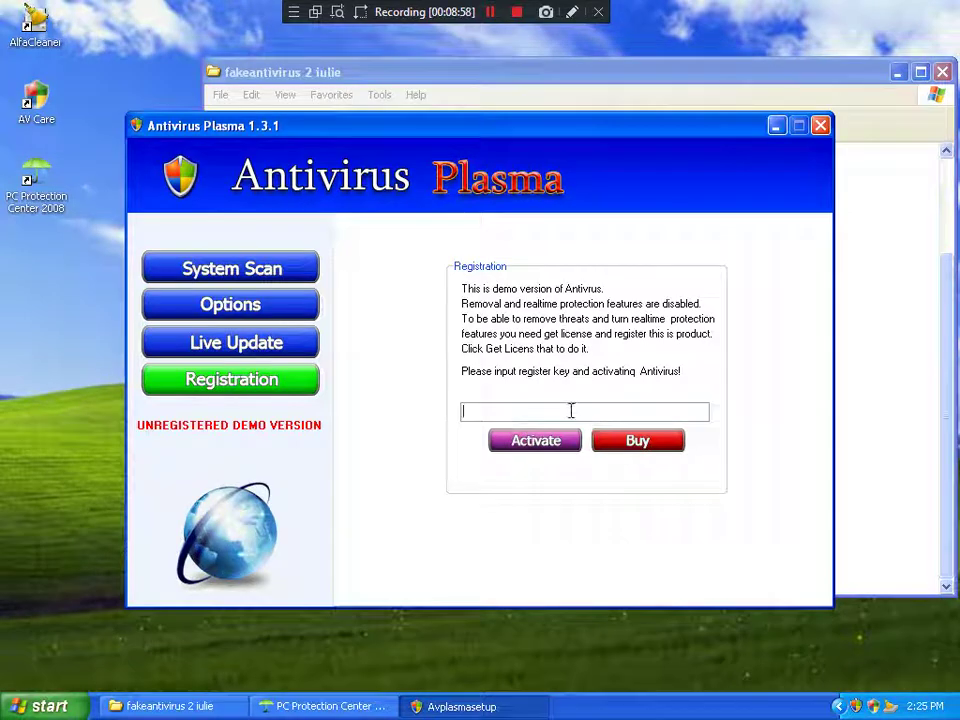
type("1234112233")
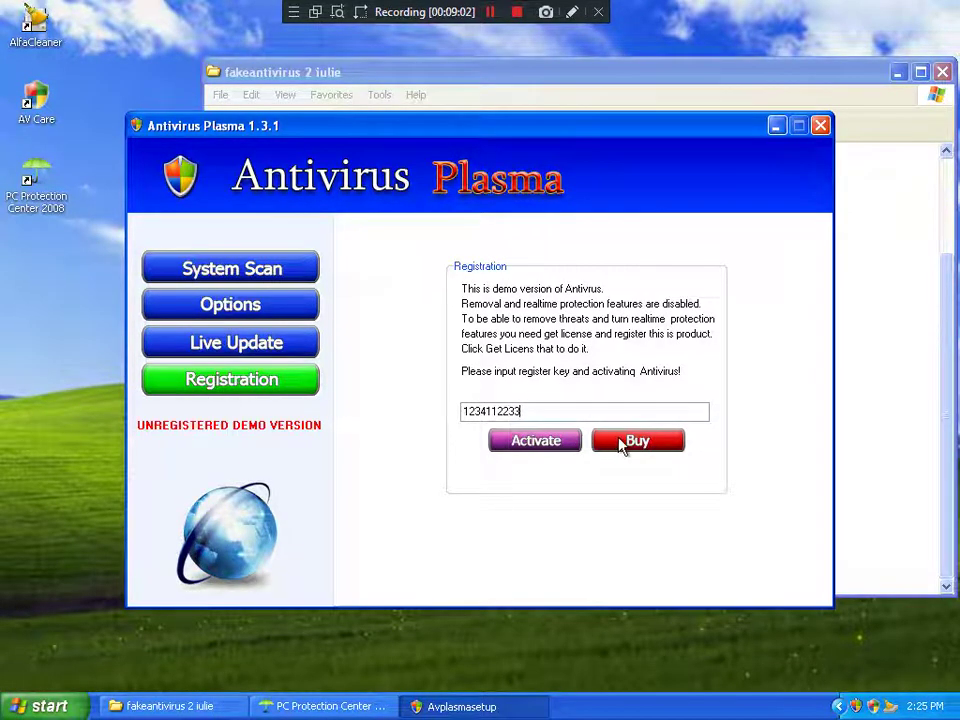
Step: Try the Buy offer, then dismiss the fake warnings and close the Google browser window
left_click(604, 438)
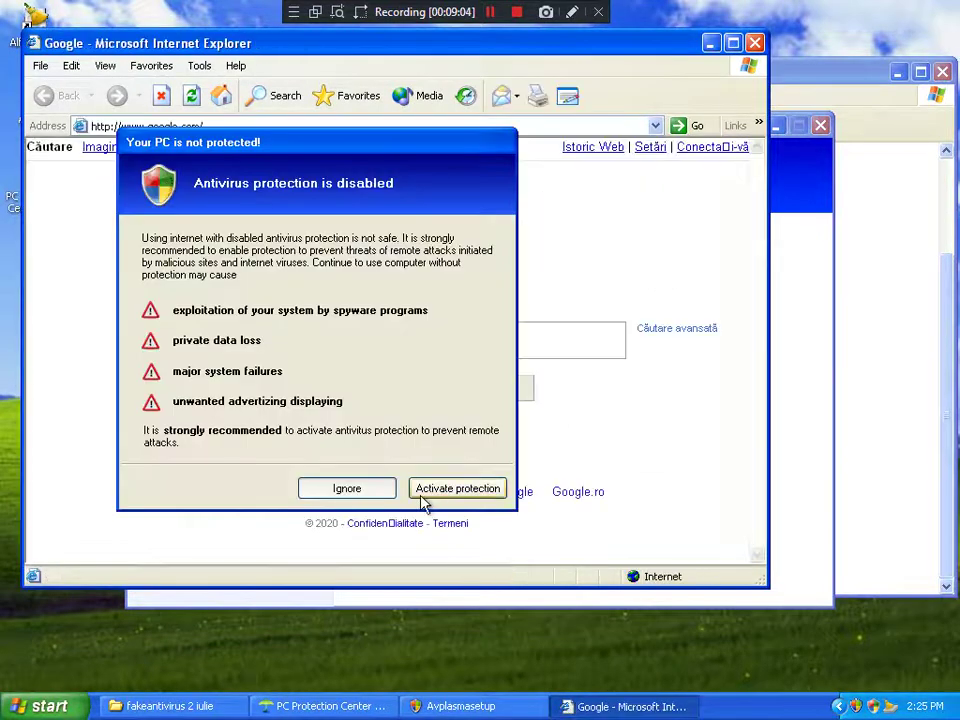
left_click(355, 490)
left_click(600, 460)
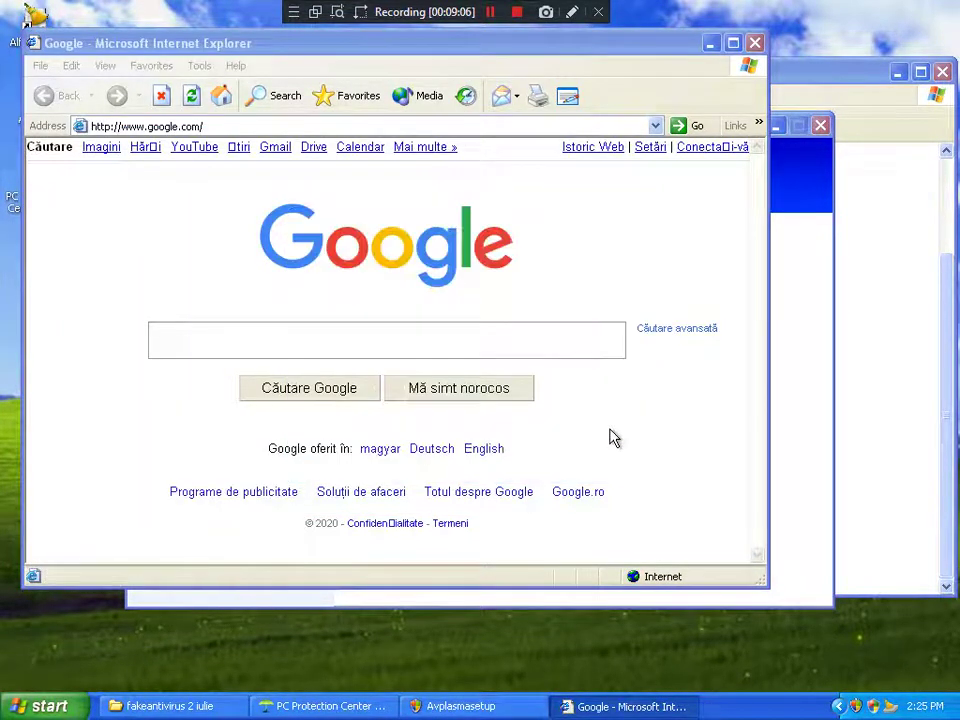
left_click(755, 43)
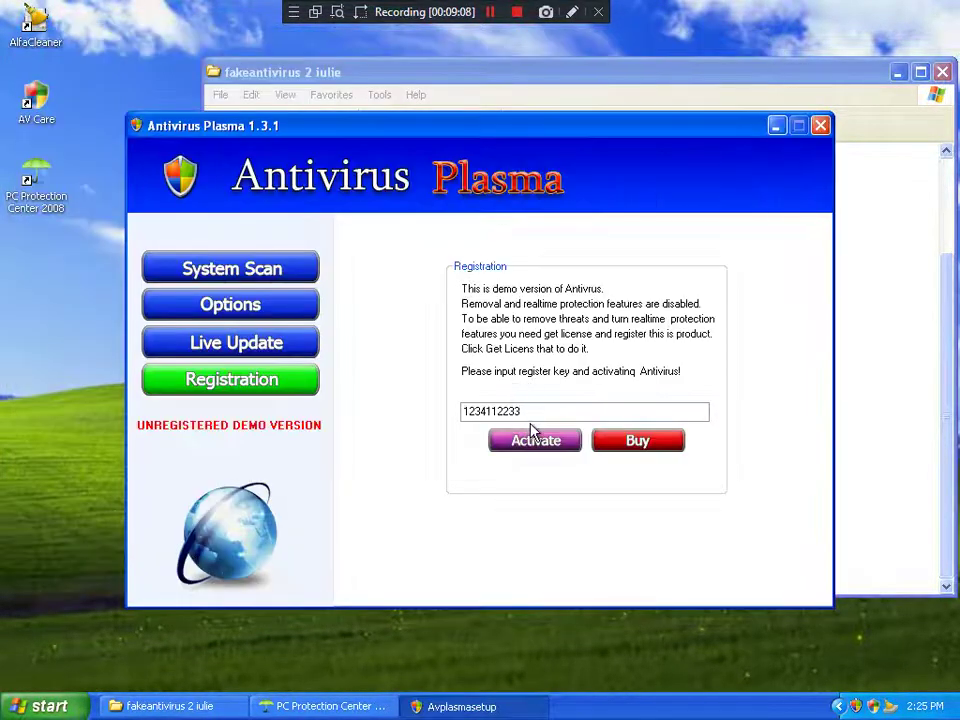
Step: Retype a different key, activate it, dismiss the invalid serial error, and minimize Antivirus Plasma
left_click(533, 440)
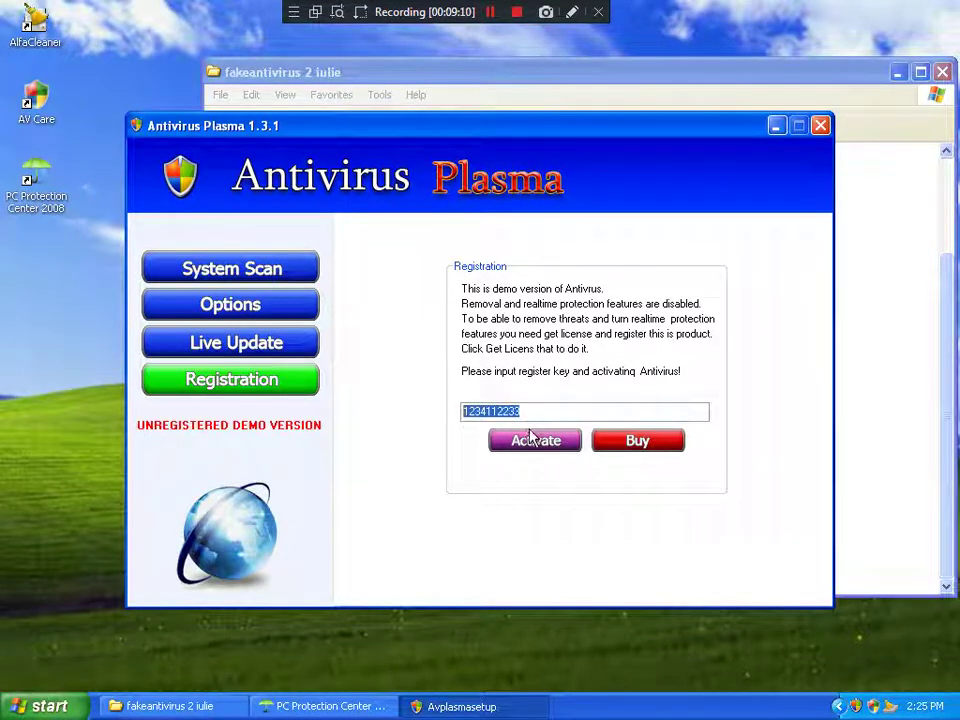
type("1234")
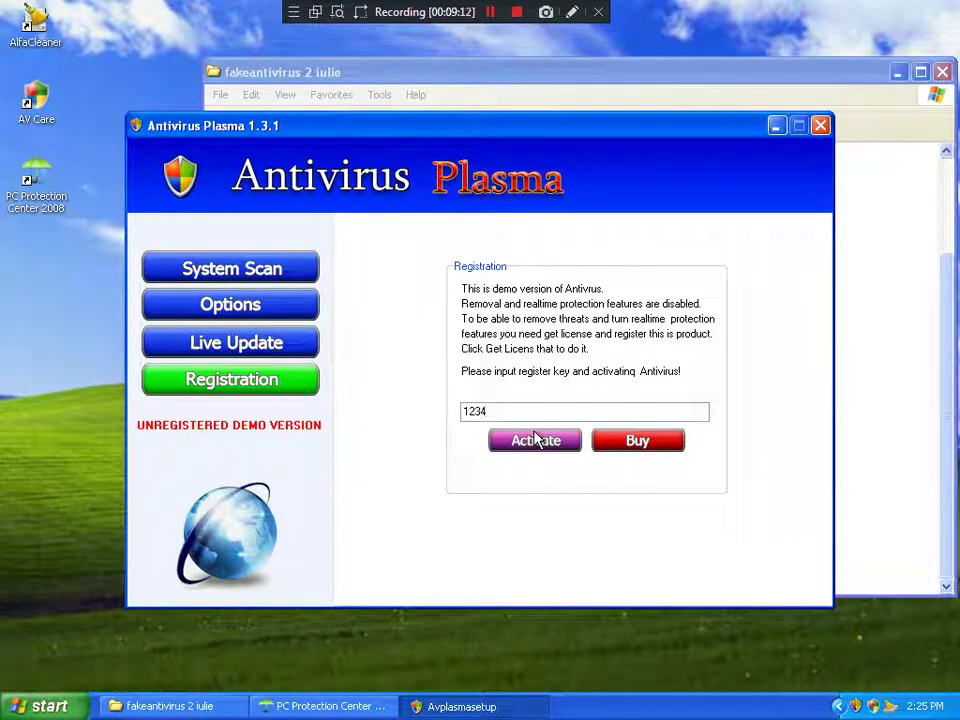
type("12312334")
key("BackSpace")
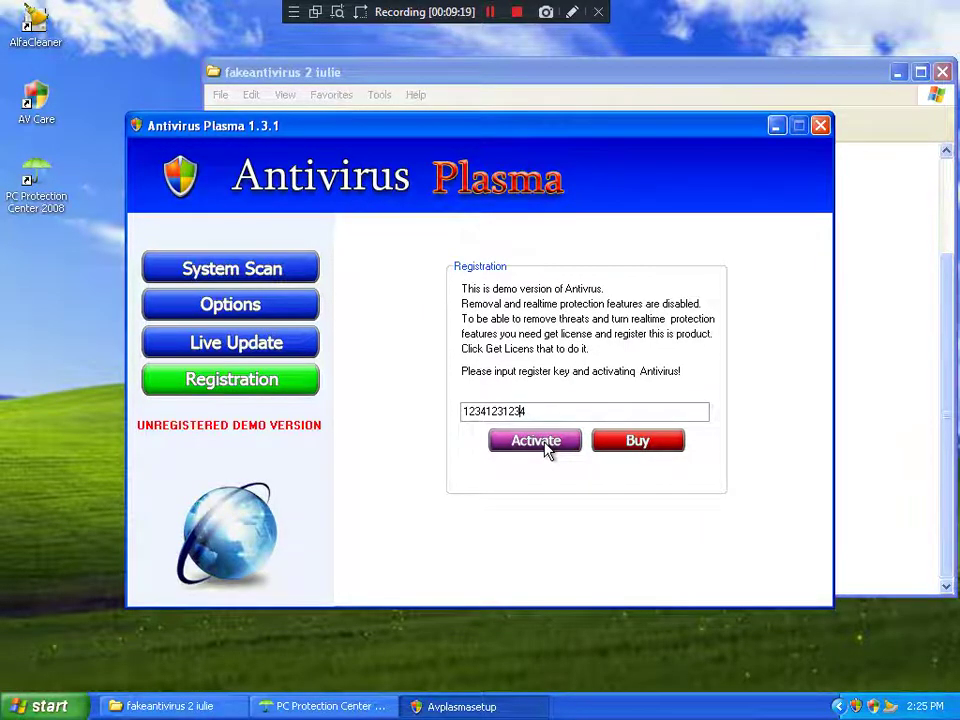
left_click(540, 443)
key("Return")
left_click(776, 125)
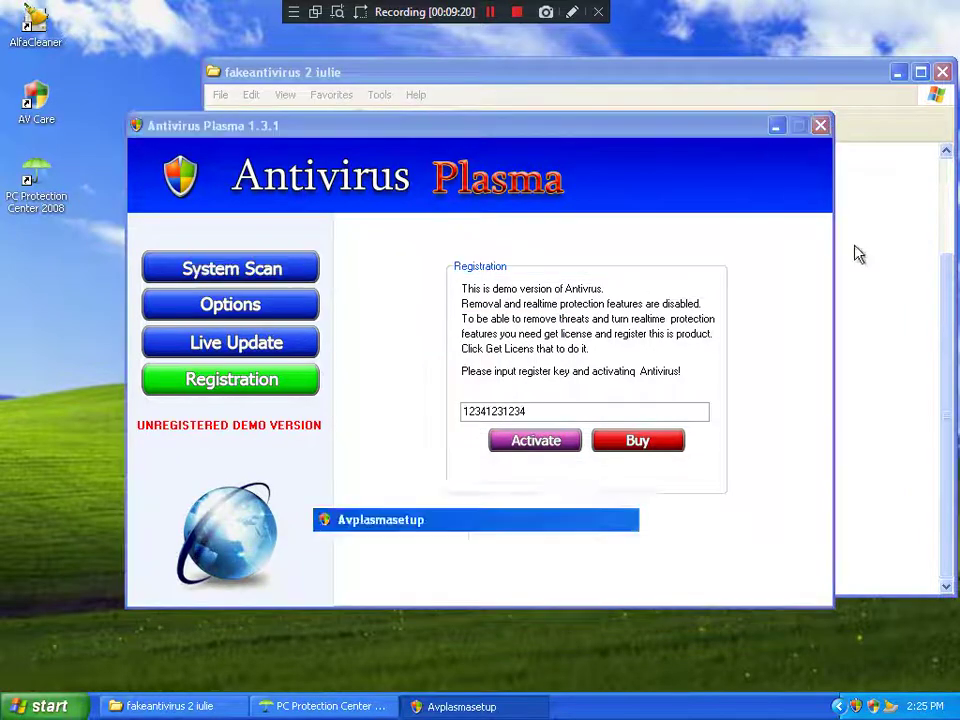
left_click(866, 311)
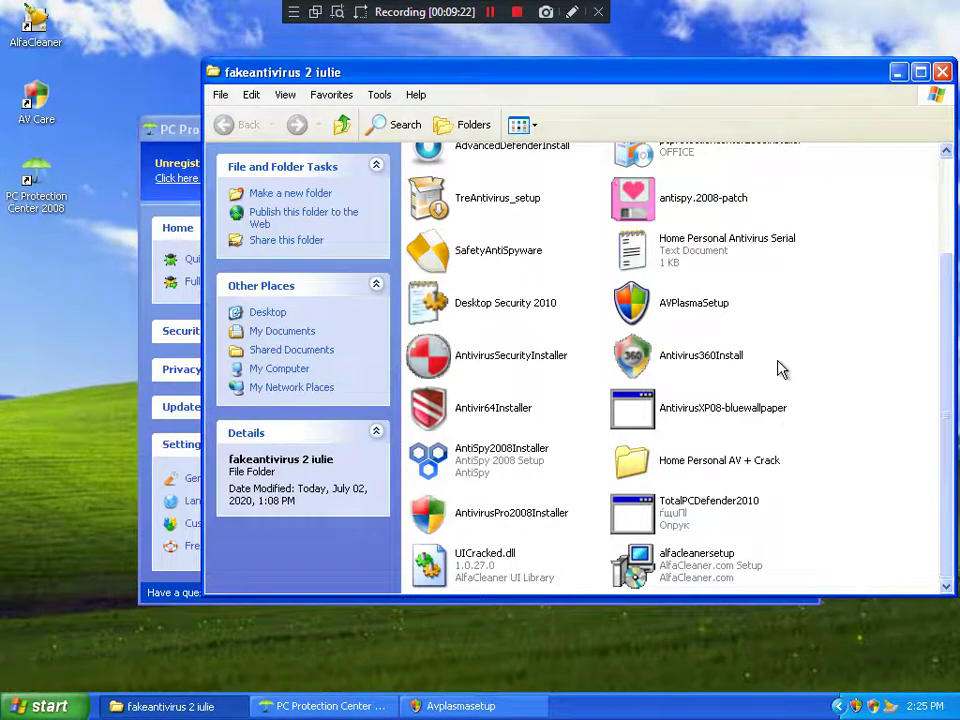
Step: Launch AntivirusXP08-bluewallpaper and dismiss its crash report with Don't Send
scroll(776, 369, "up", 2)
scroll(780, 369, "down", 2)
scroll(776, 371, "up", 2)
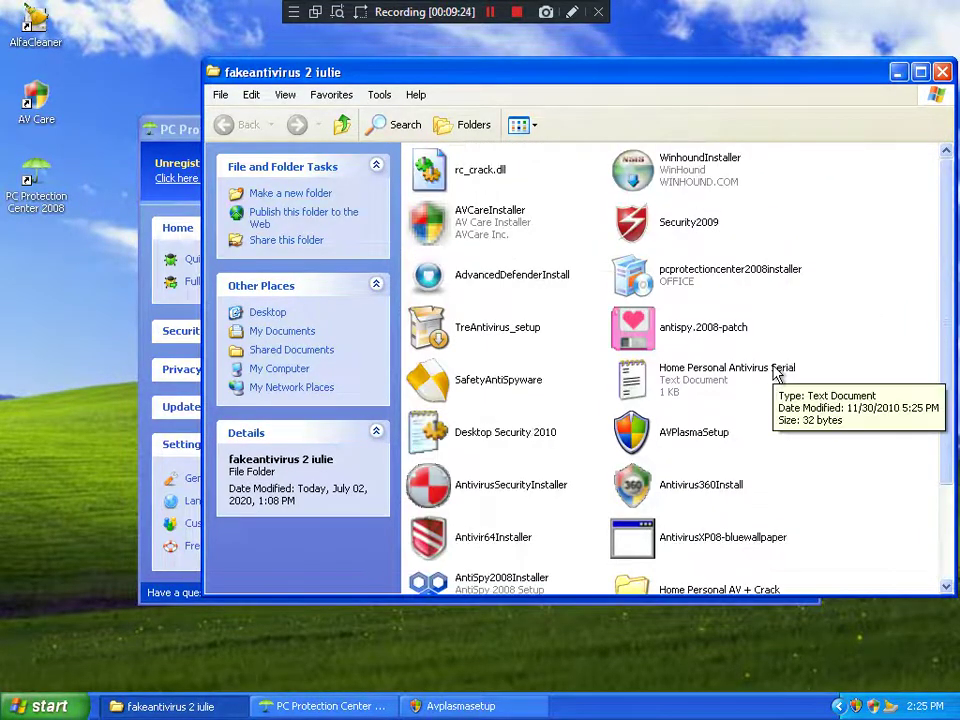
scroll(770, 370, "down", 2)
left_click(645, 415)
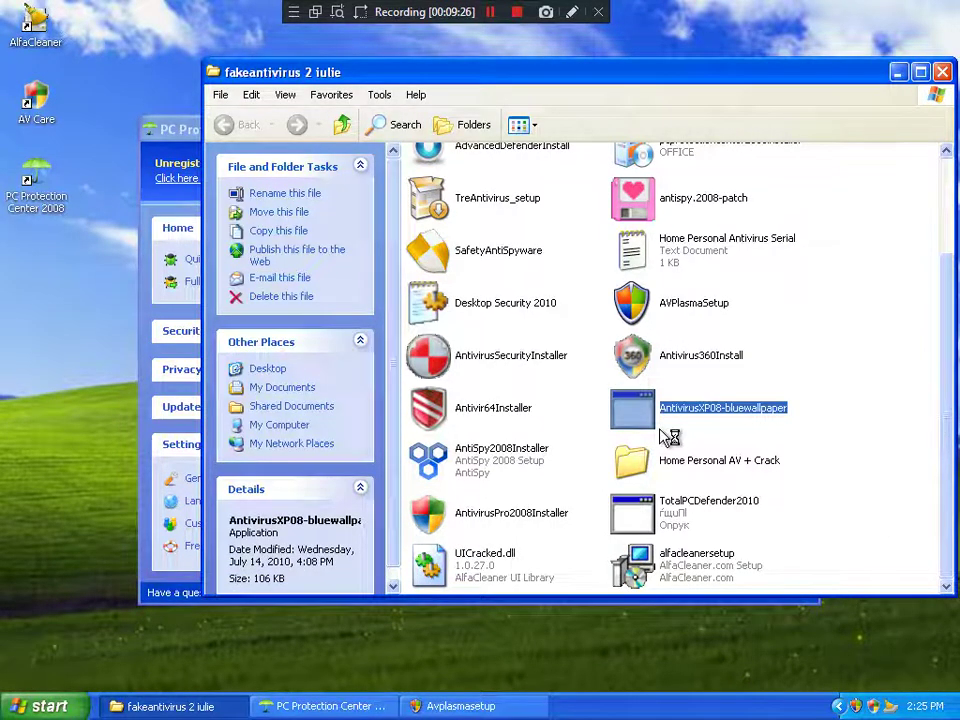
left_click(636, 444)
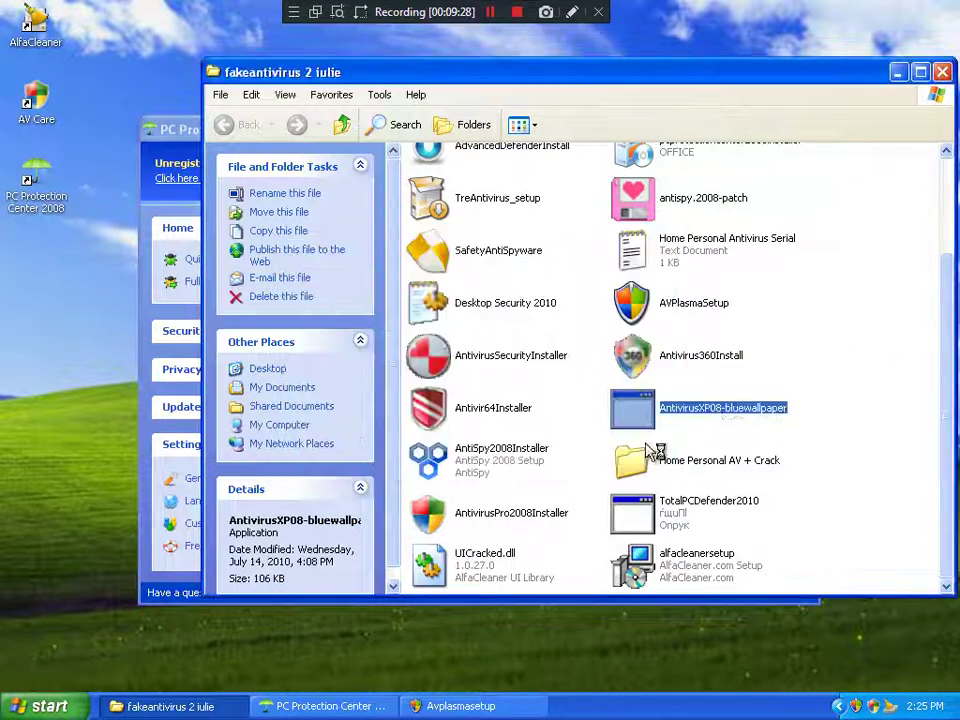
left_click(795, 401)
scroll(790, 400, "up", 2)
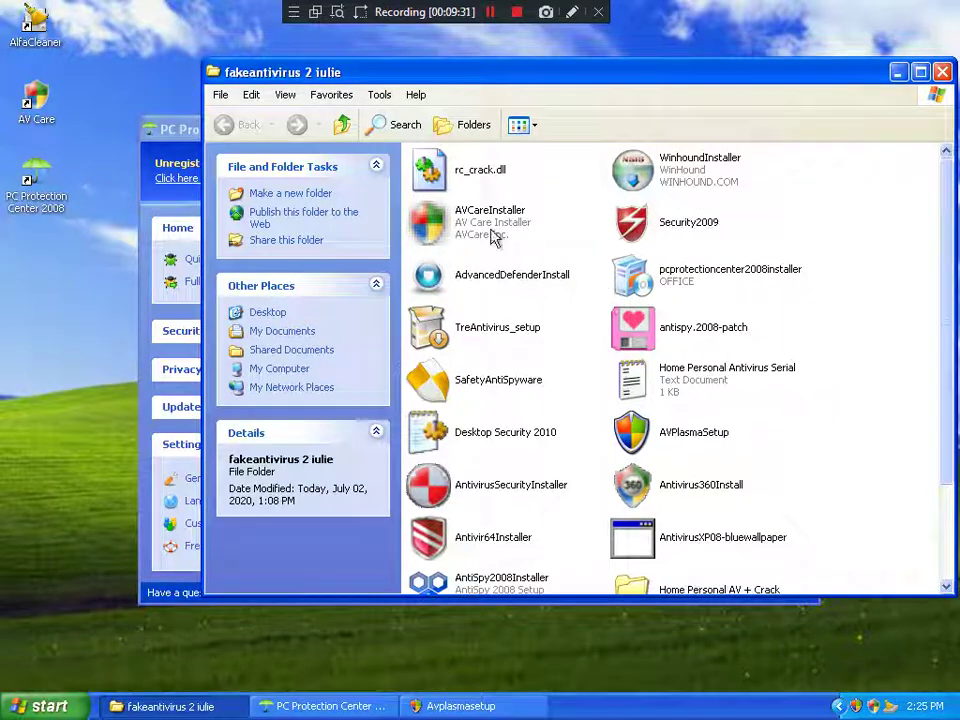
scroll(570, 330, "down", 2)
double_click(690, 410)
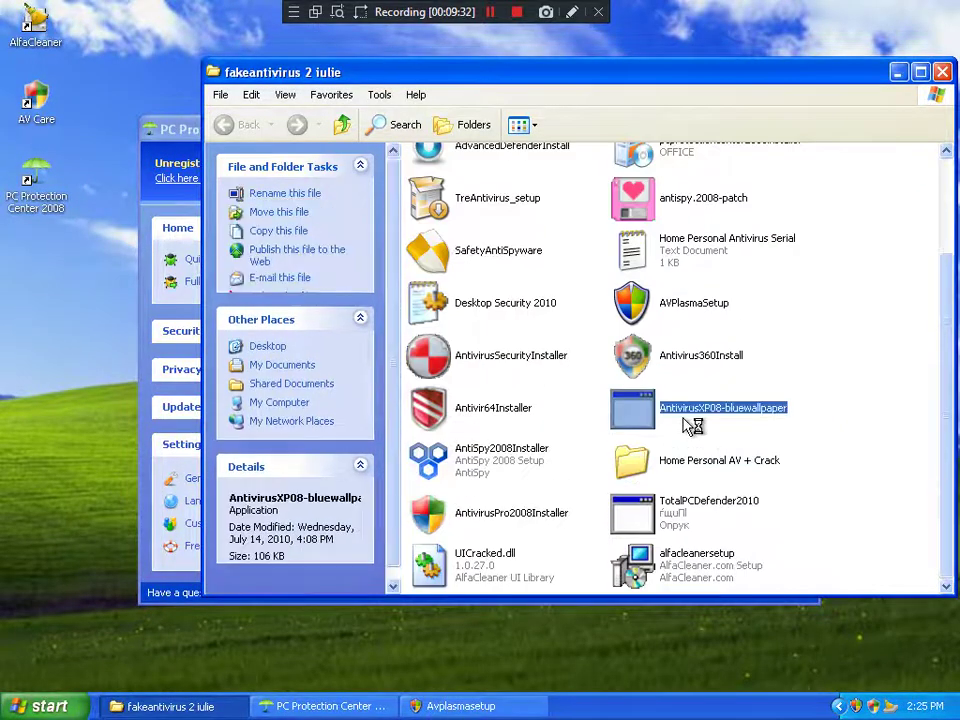
left_click(640, 446)
Step: Install TRE AntiVirus from TreAntivirus_setup with default settings, denying its startup entry in AlfaCleaner
scroll(580, 468, "up", 2)
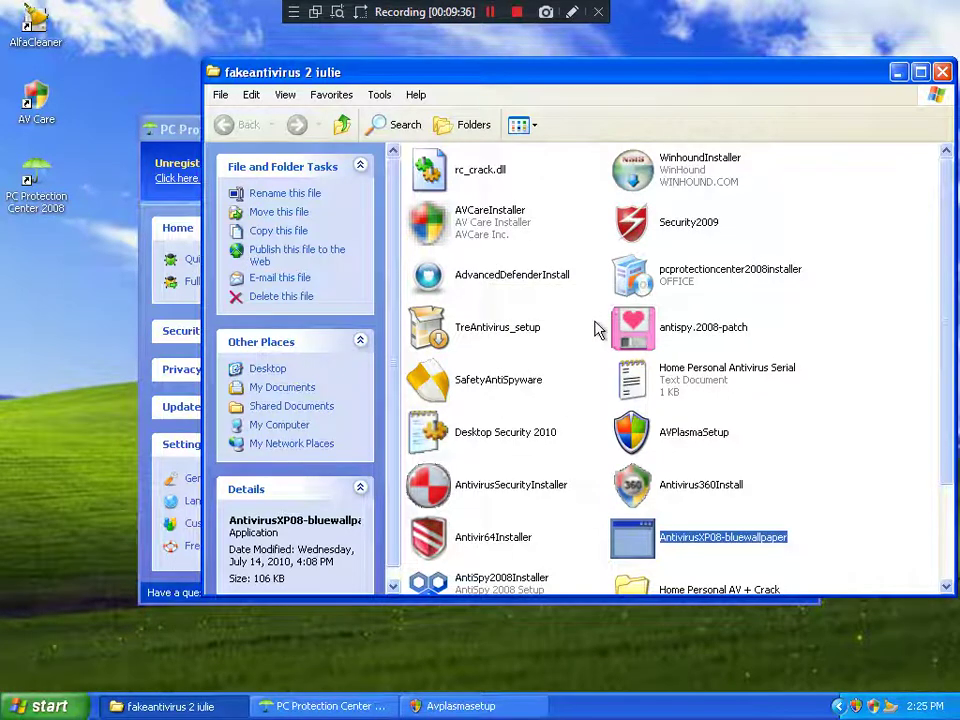
left_click(481, 318)
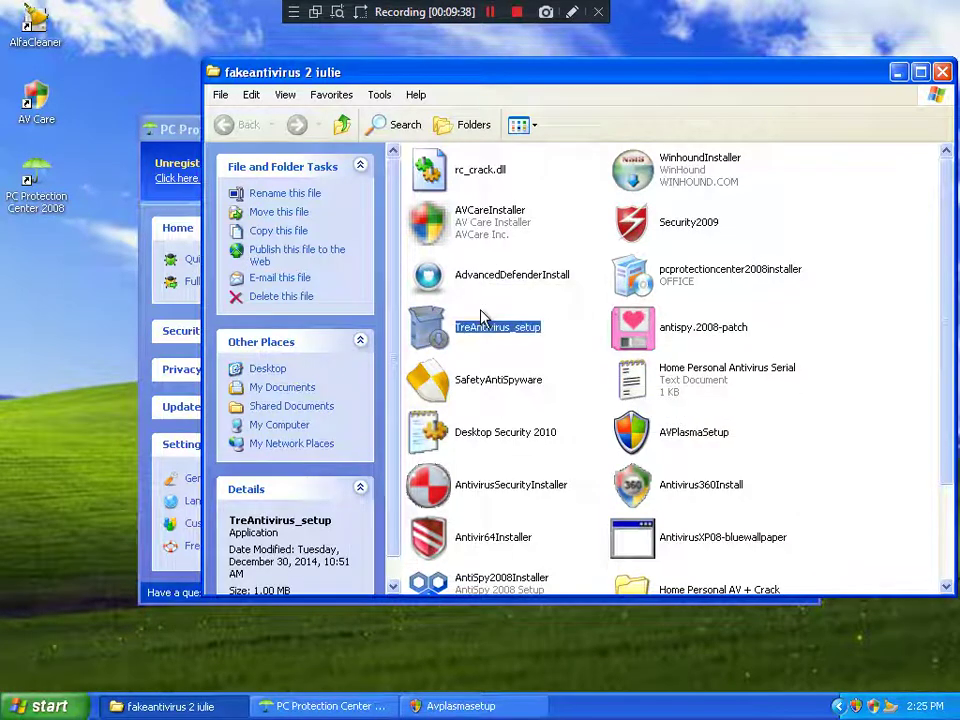
double_click(481, 318)
left_click(484, 399)
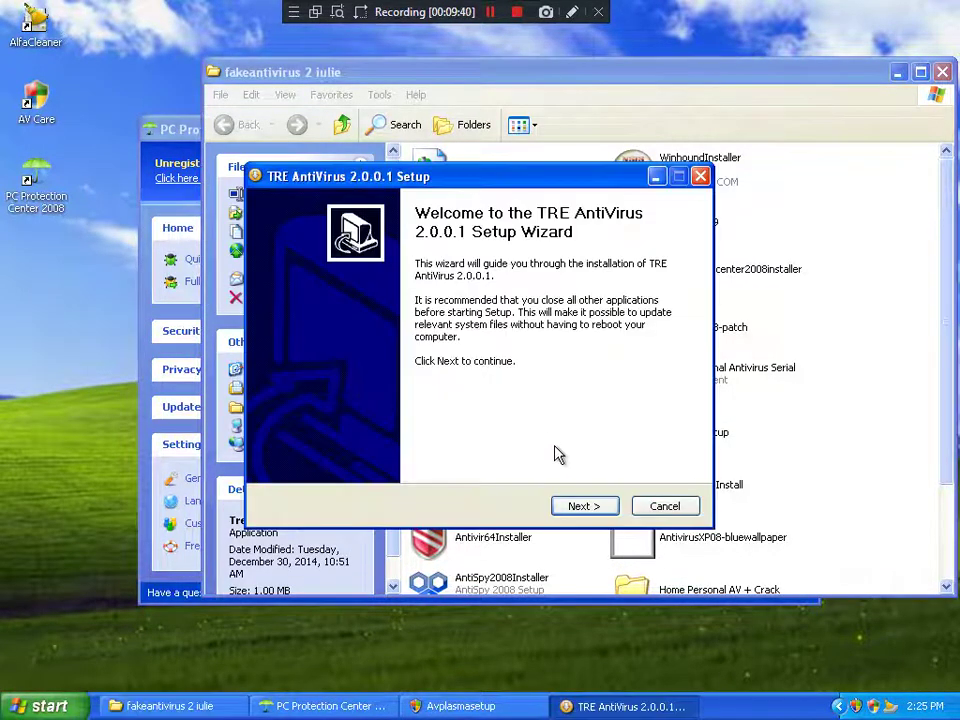
left_click(597, 507)
left_click(598, 507)
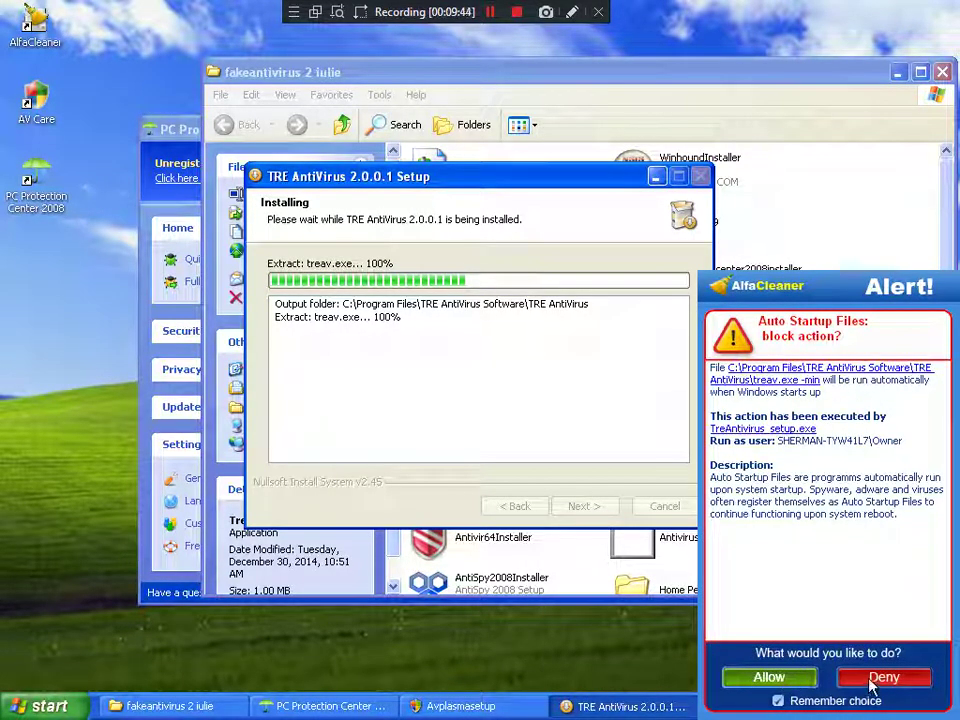
left_click(872, 685)
left_click(581, 505)
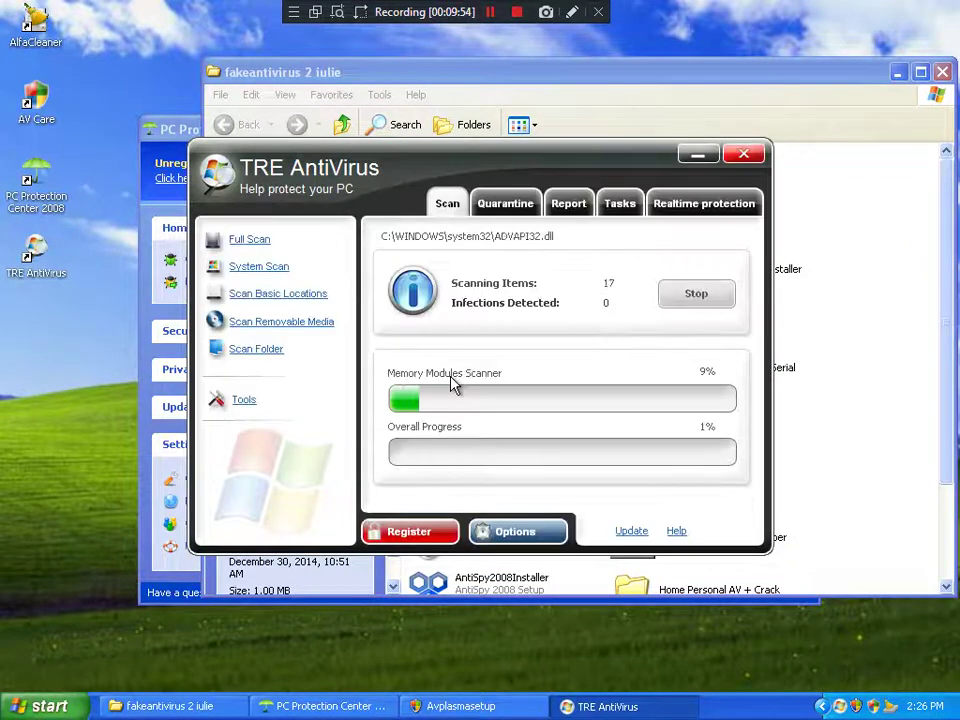
left_click(864, 321)
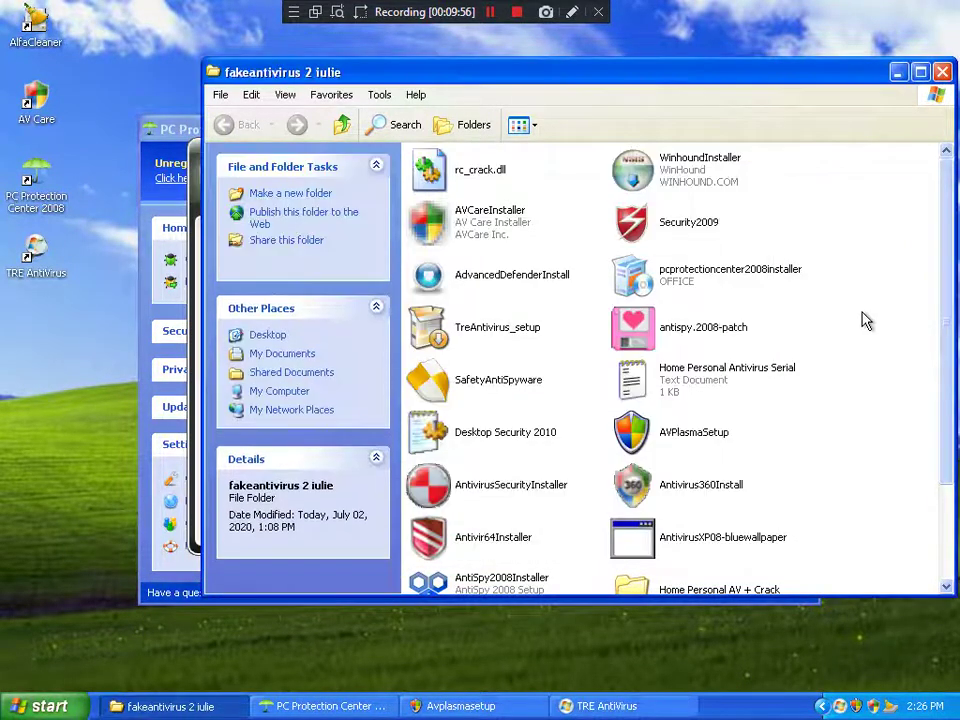
Step: Run WinhoundInstaller, accept the license, and install with default components and folder
scroll(866, 321, "down", 2)
scroll(800, 318, "up", 2)
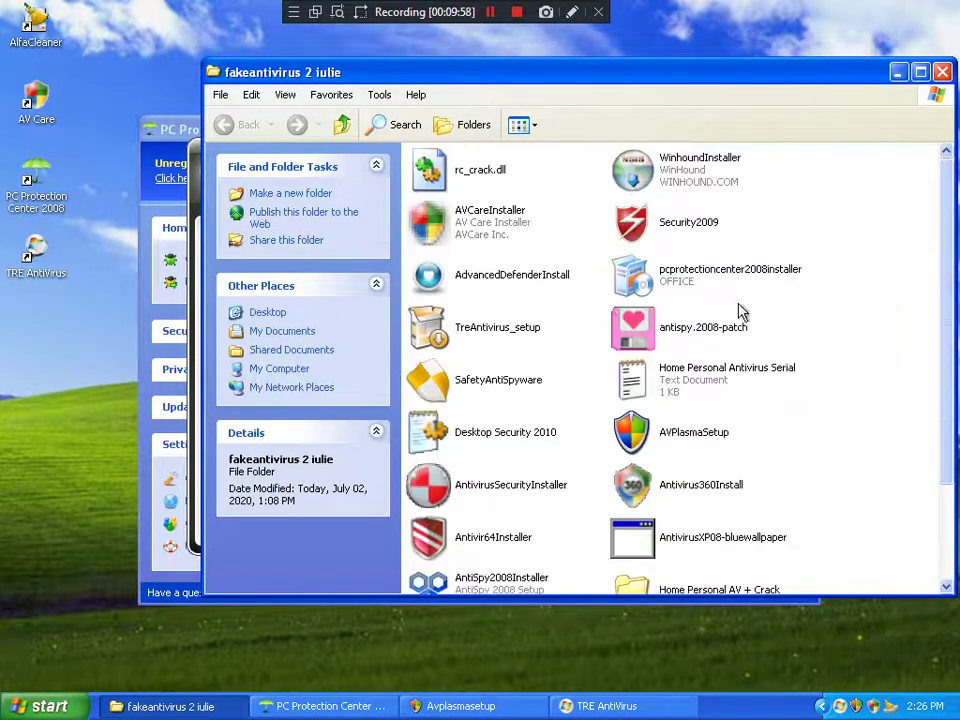
left_click(670, 170)
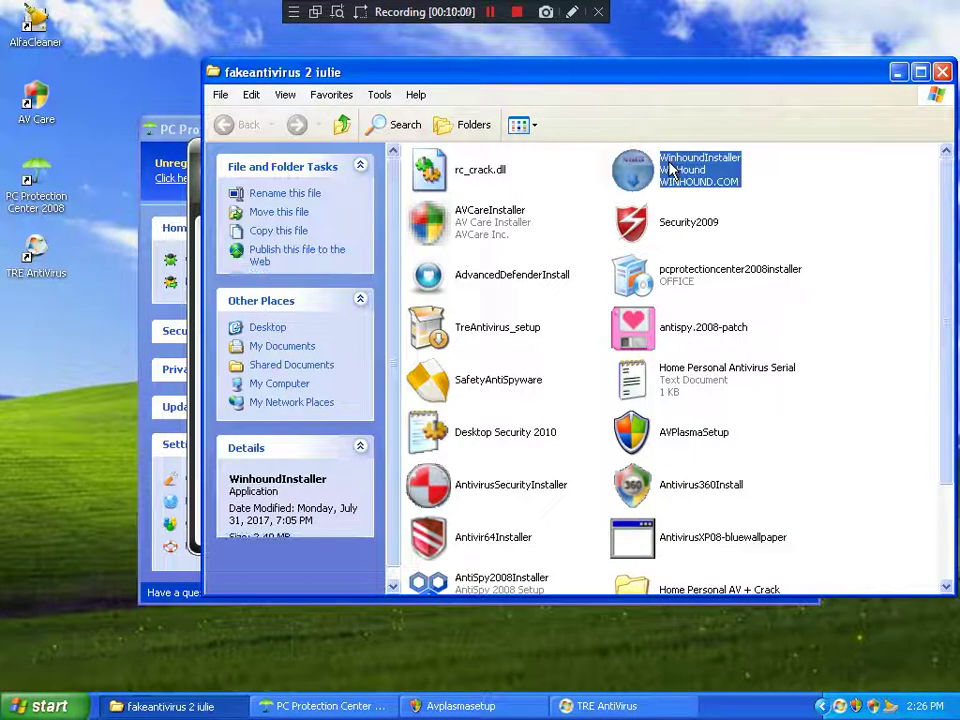
double_click(670, 170)
left_click(592, 507)
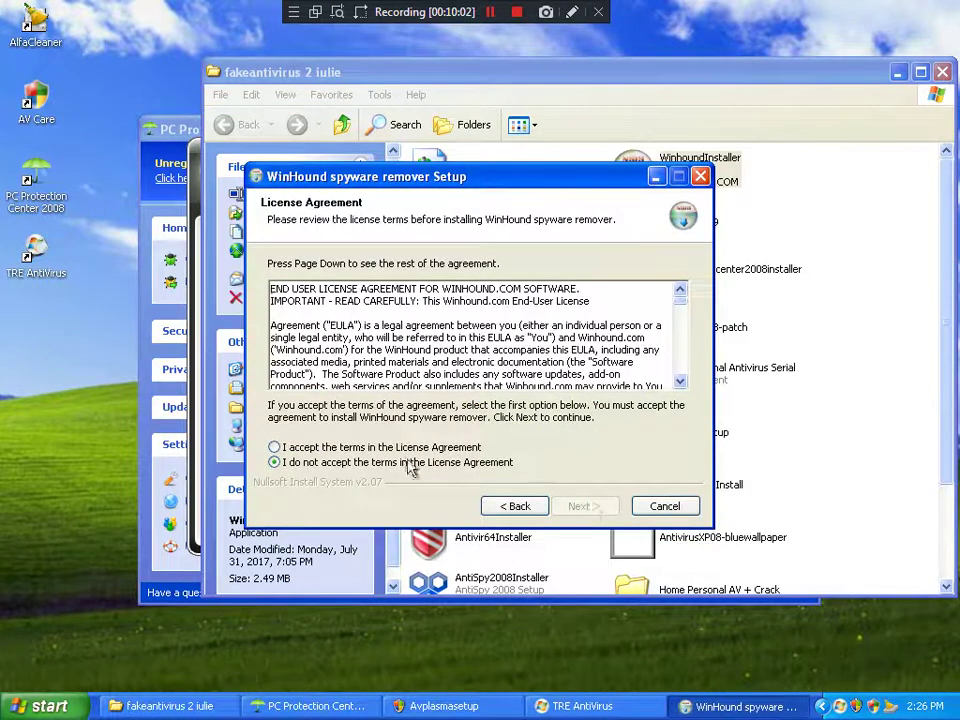
left_click(435, 449)
left_click(576, 508)
left_click(574, 510)
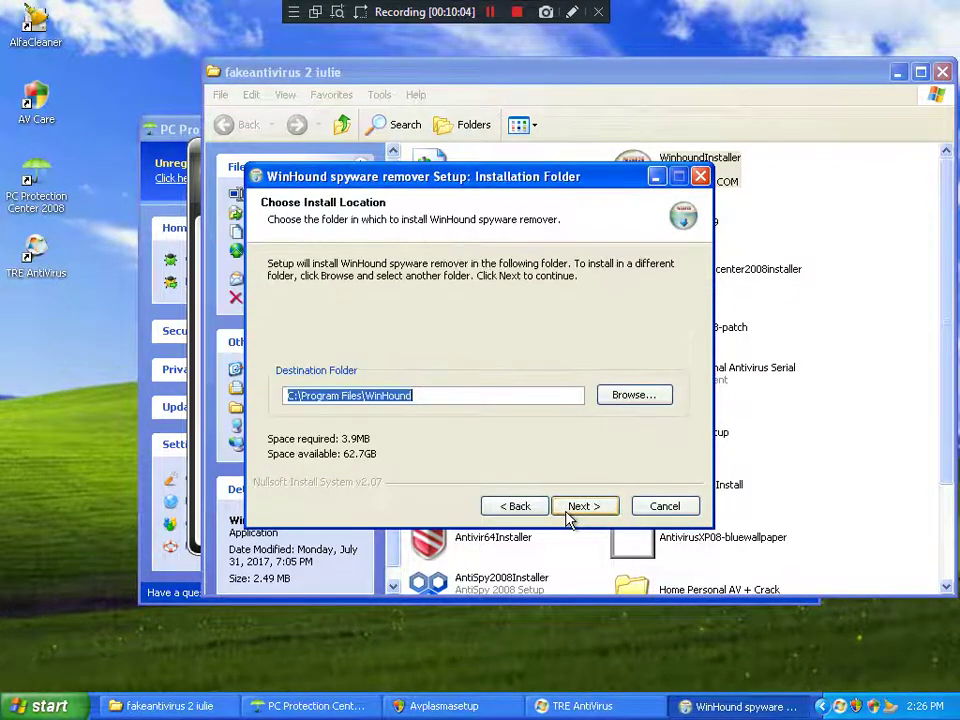
left_click(583, 506)
left_click(572, 511)
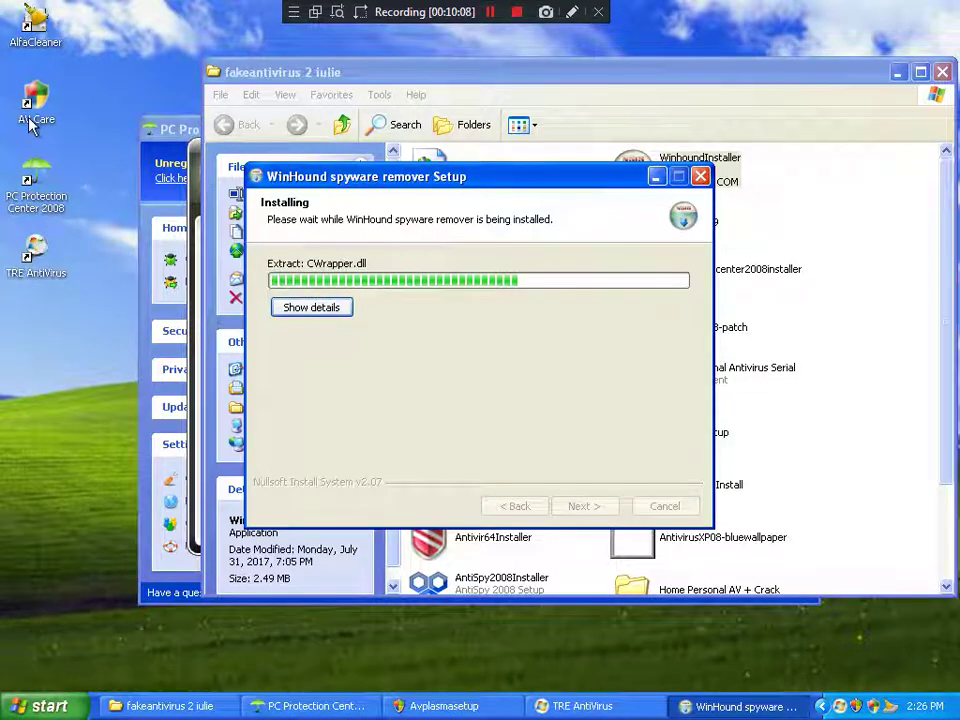
Step: Rename rc_crack.dll to rc.dll in the fakeantivirus 2 iulie folder
left_click(826, 320)
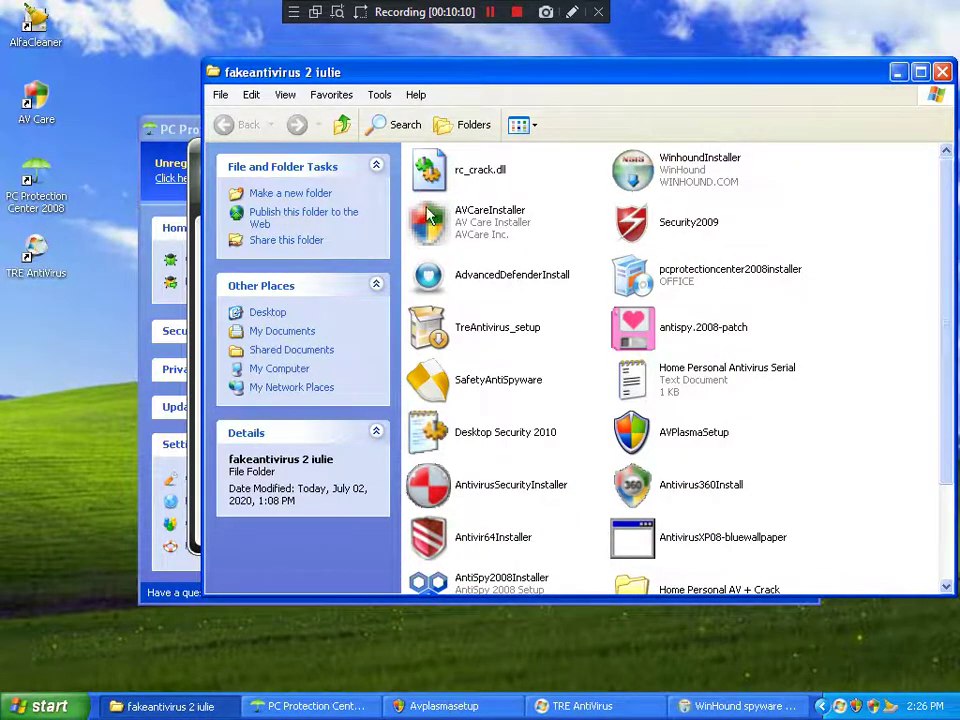
right_click(443, 182)
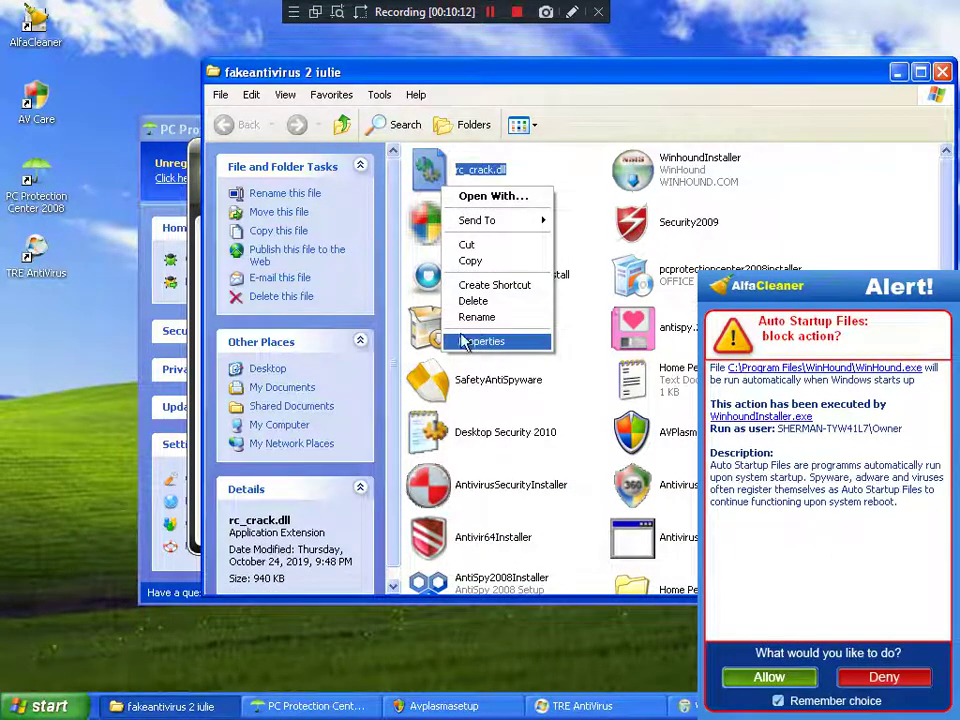
left_click(476, 316)
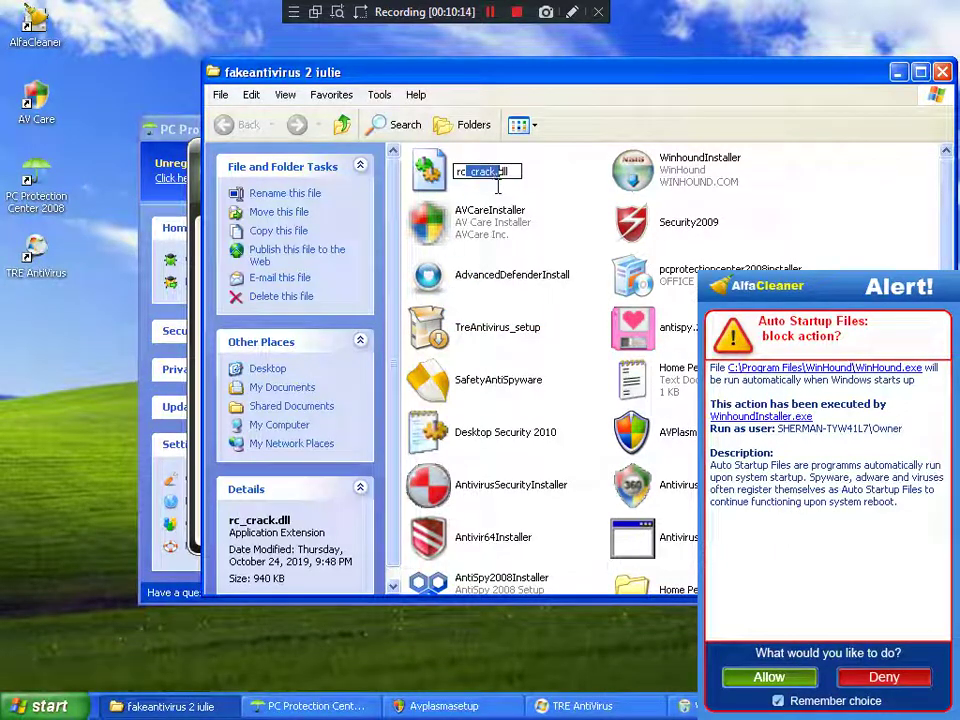
key("Return")
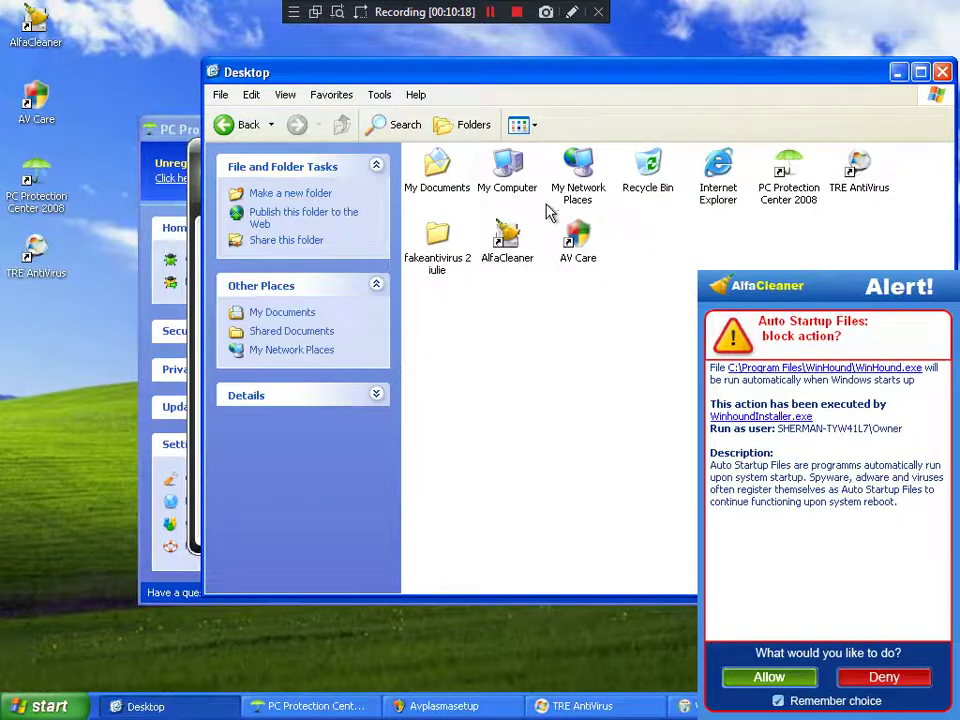
left_click(238, 127)
right_click(441, 166)
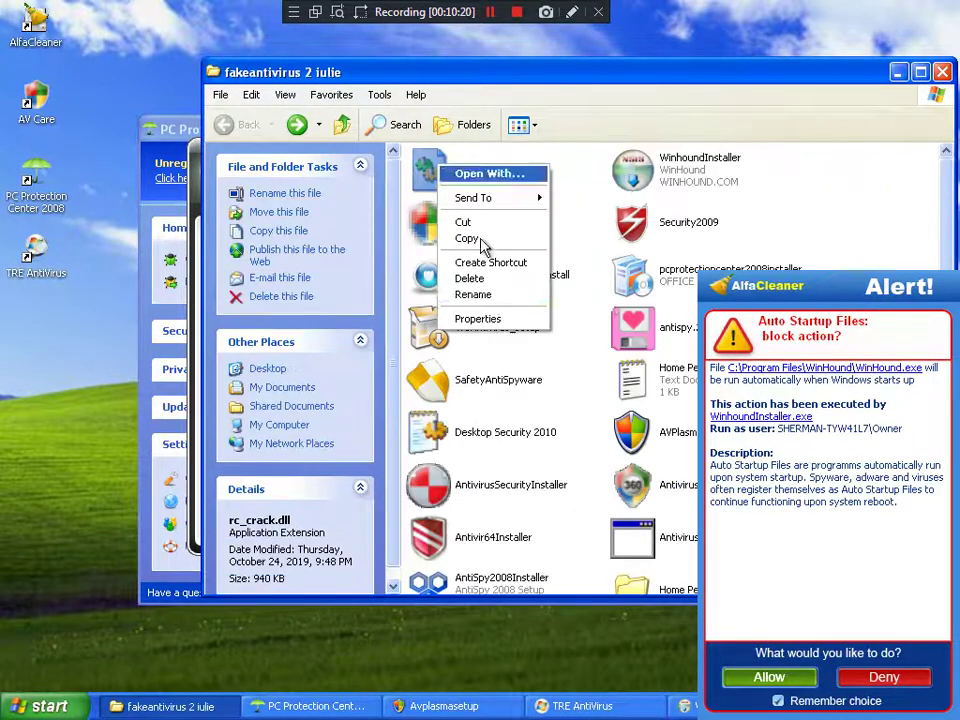
left_click(465, 293)
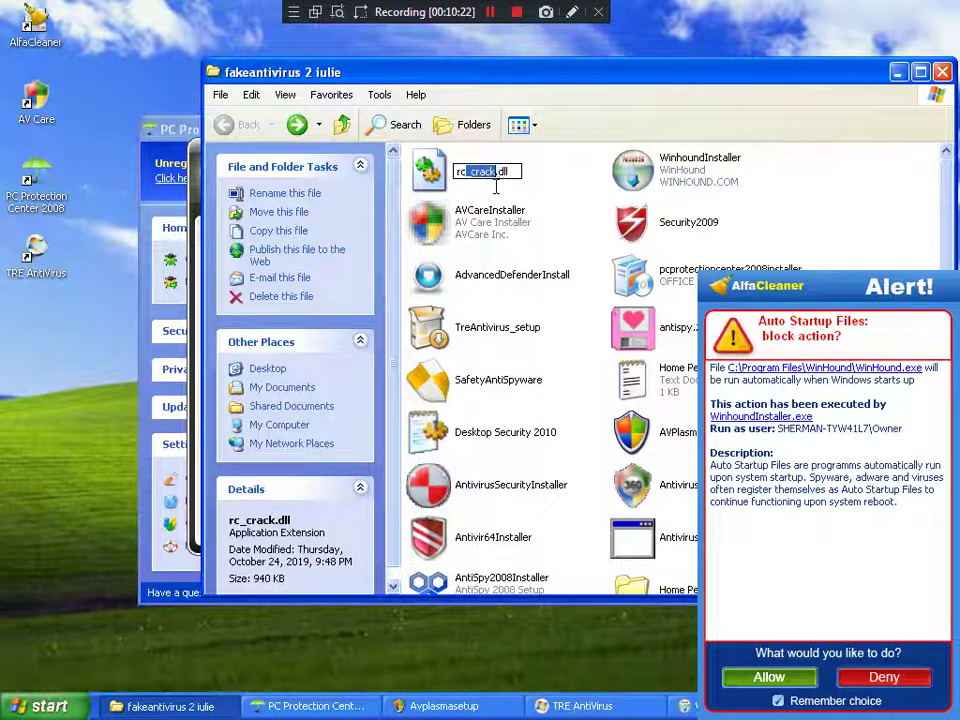
key("BackSpace")
key("Return")
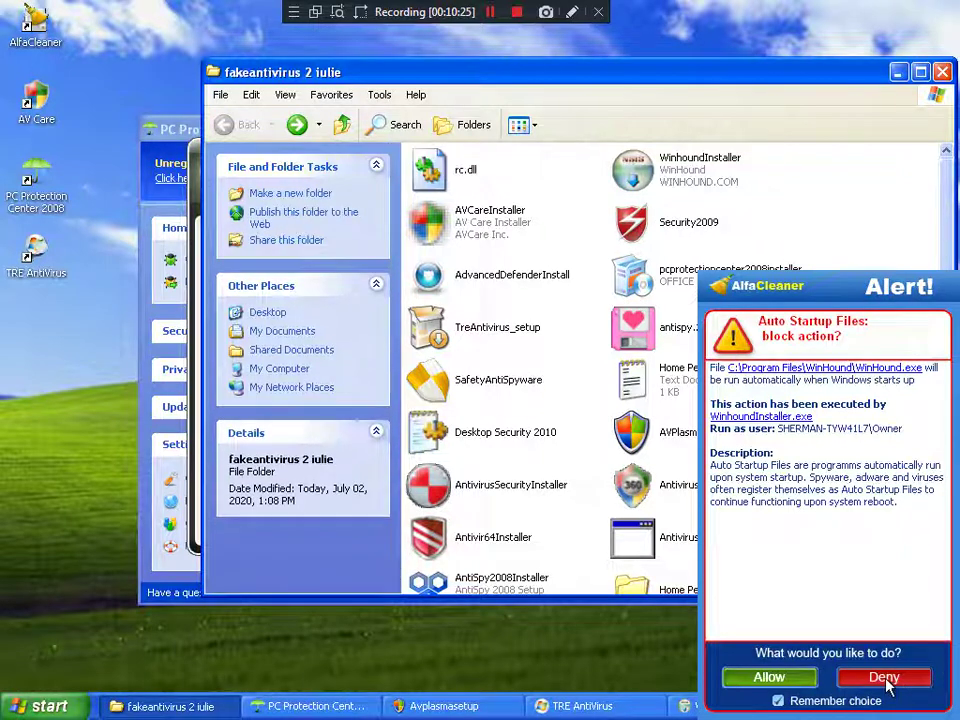
Step: Deny WinHound's startup entry and open its program folder via the desktop shortcut's Find Target
left_click(884, 677)
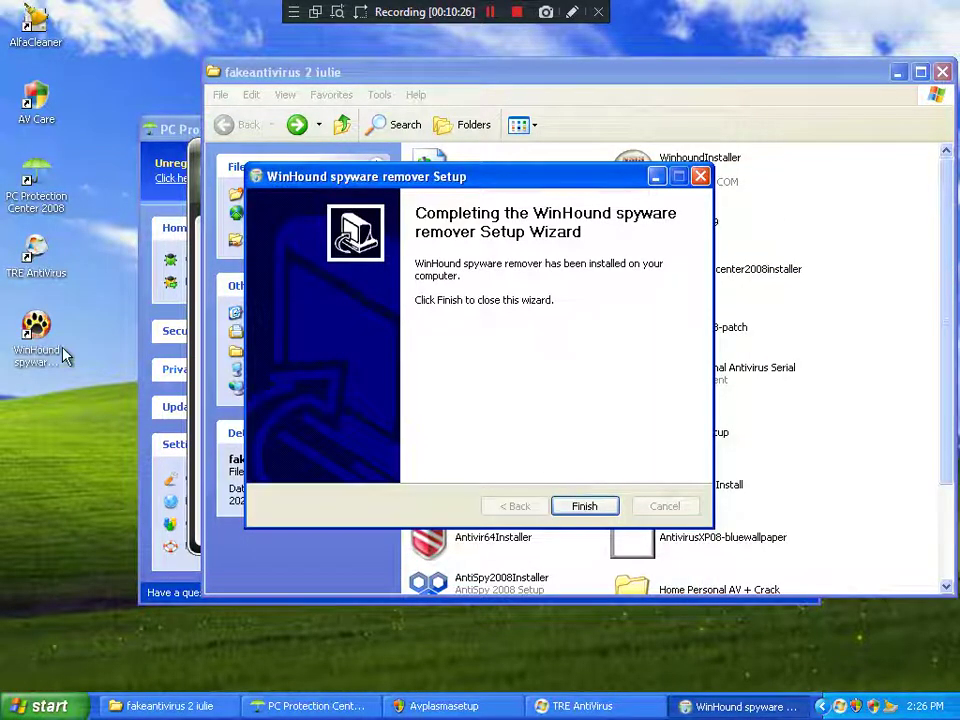
right_click(60, 338)
left_click(86, 523)
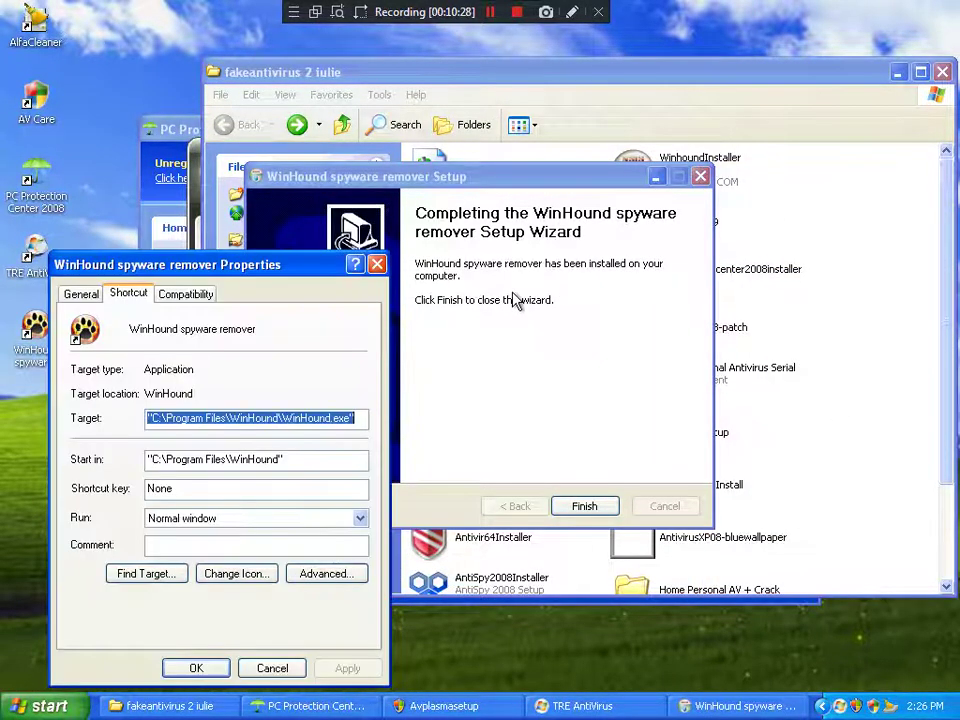
left_click(146, 573)
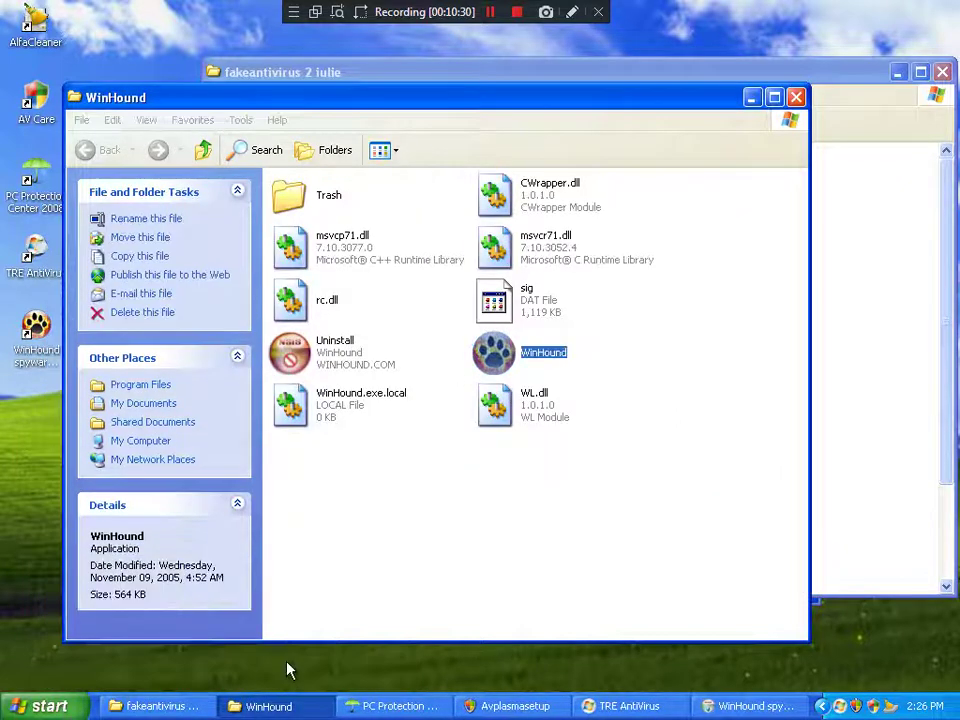
Step: Move rc.dll into WinHound's program folder, replacing the existing rc.dll
left_click_drag(673, 99, 634, 82)
double_click(634, 82)
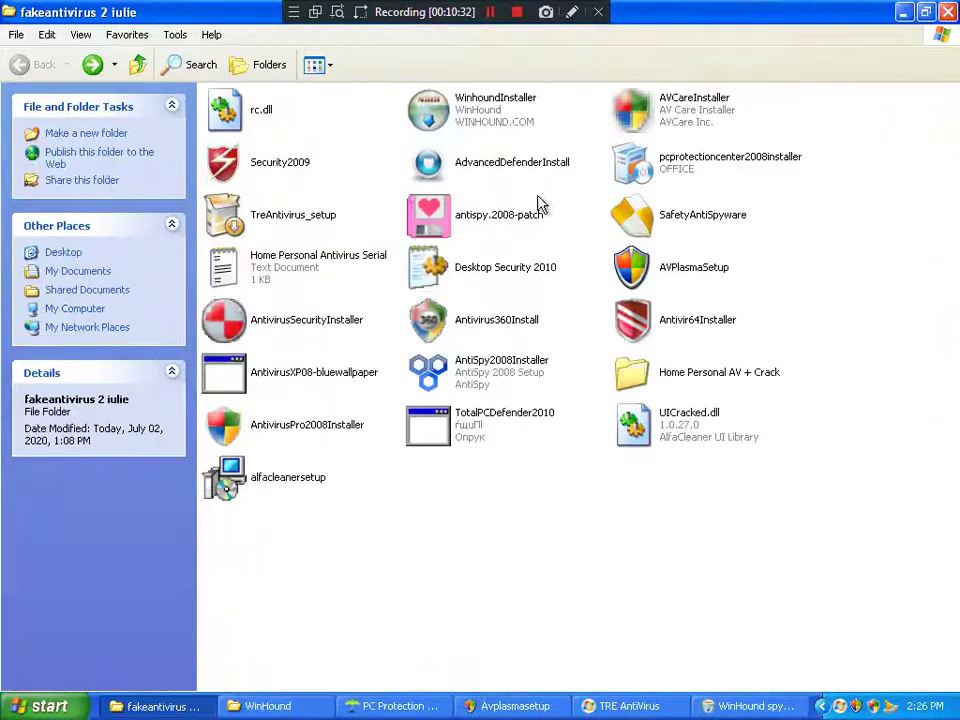
double_click(849, 24)
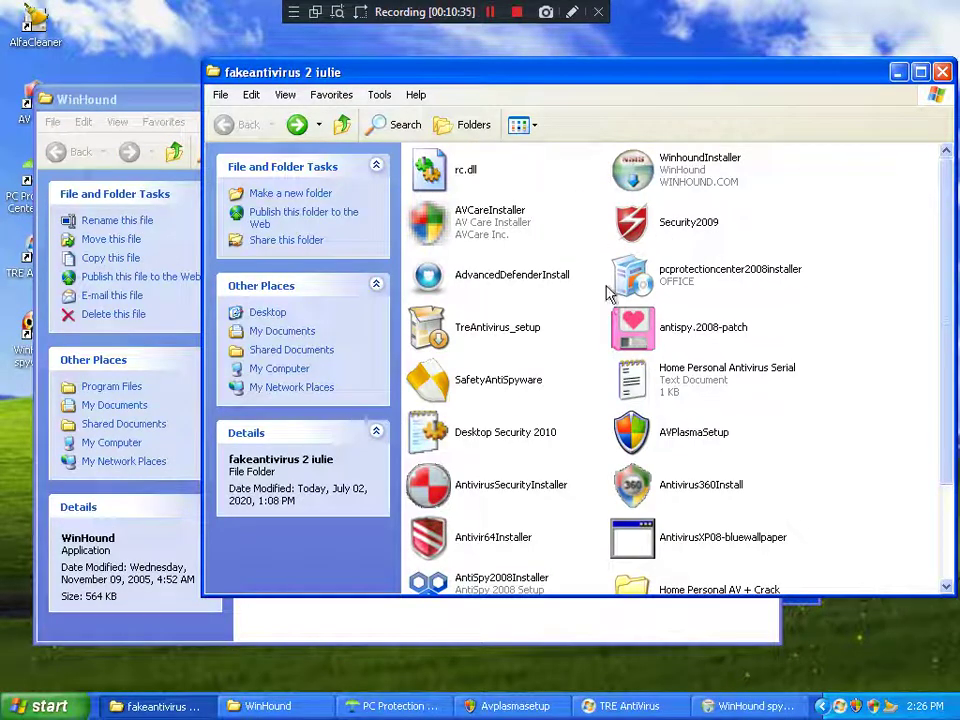
left_click_drag(456, 183, 579, 572)
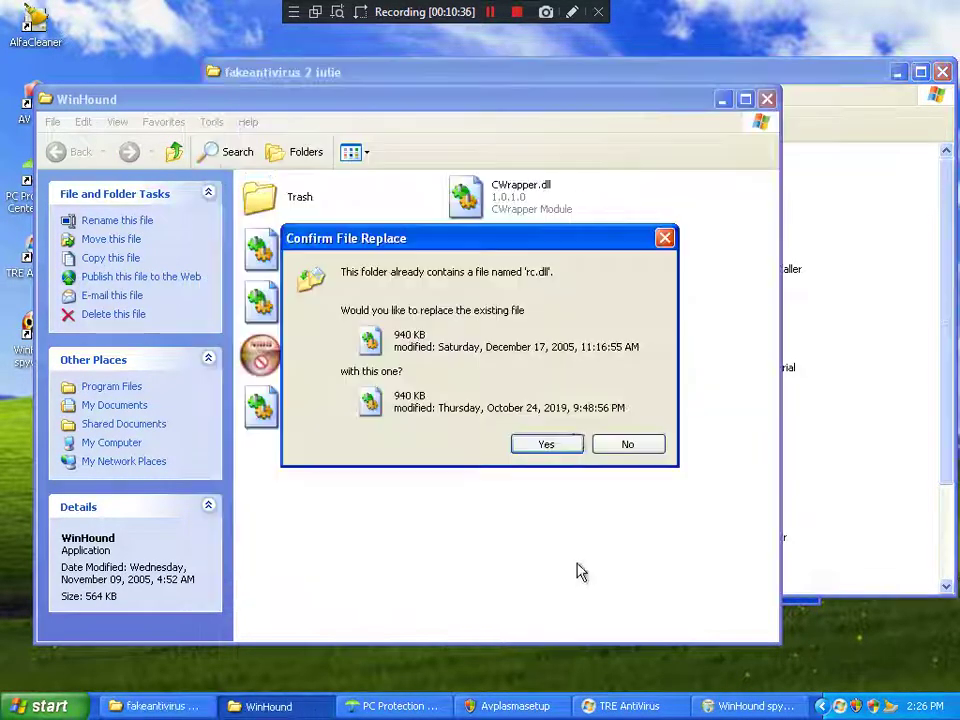
left_click(551, 448)
left_click(765, 96)
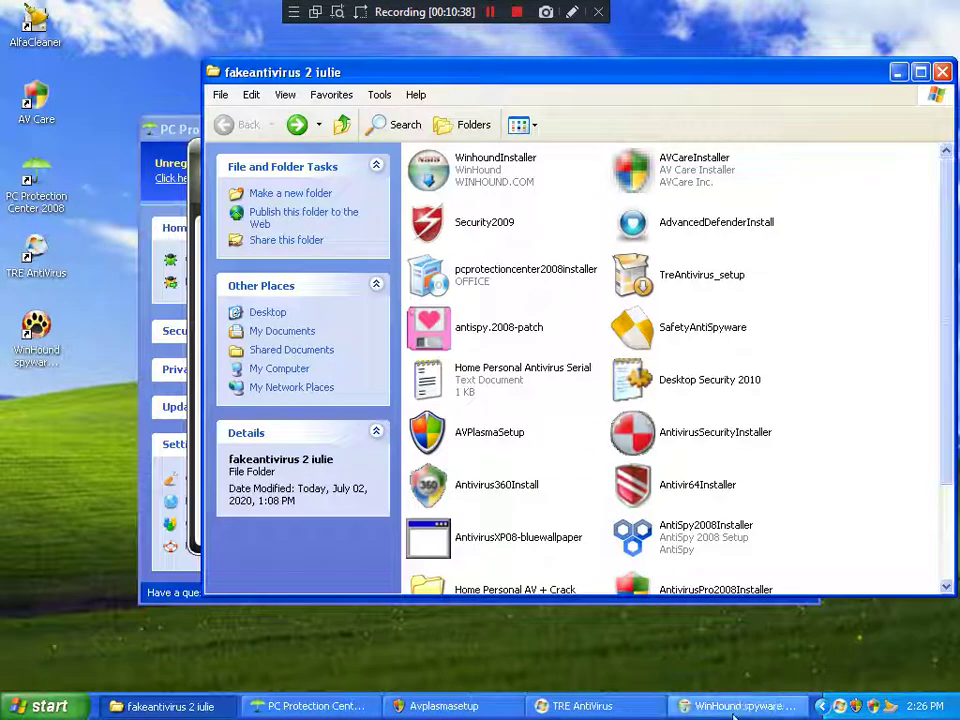
Step: Stop the current TRE AntiVirus scan, start a Full Scan, and finish the WinHound setup wizard
left_click(634, 705)
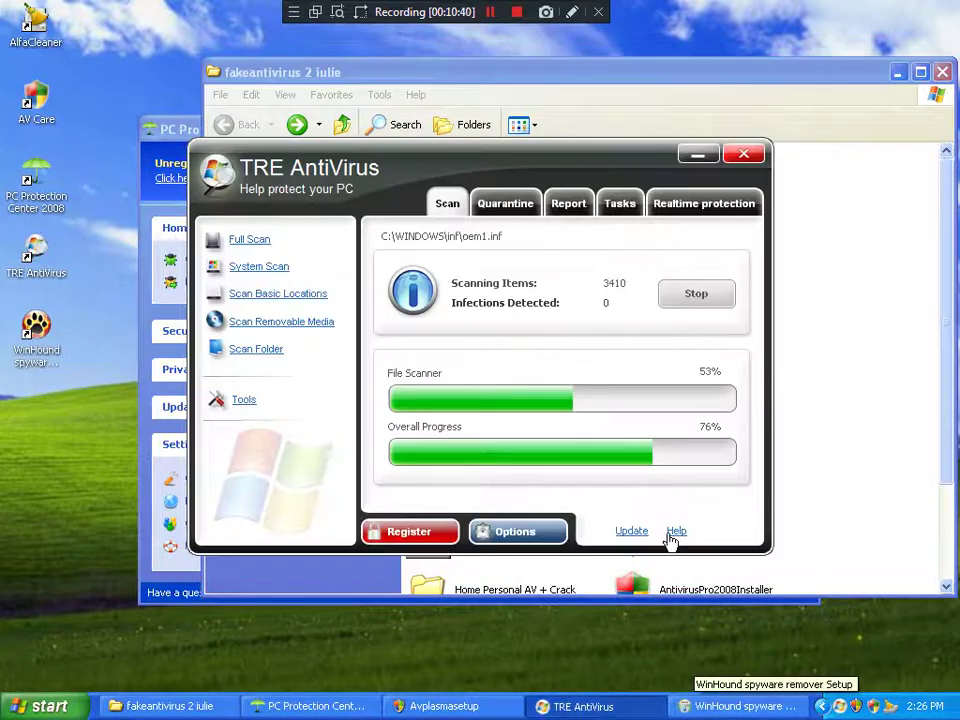
left_click(705, 302)
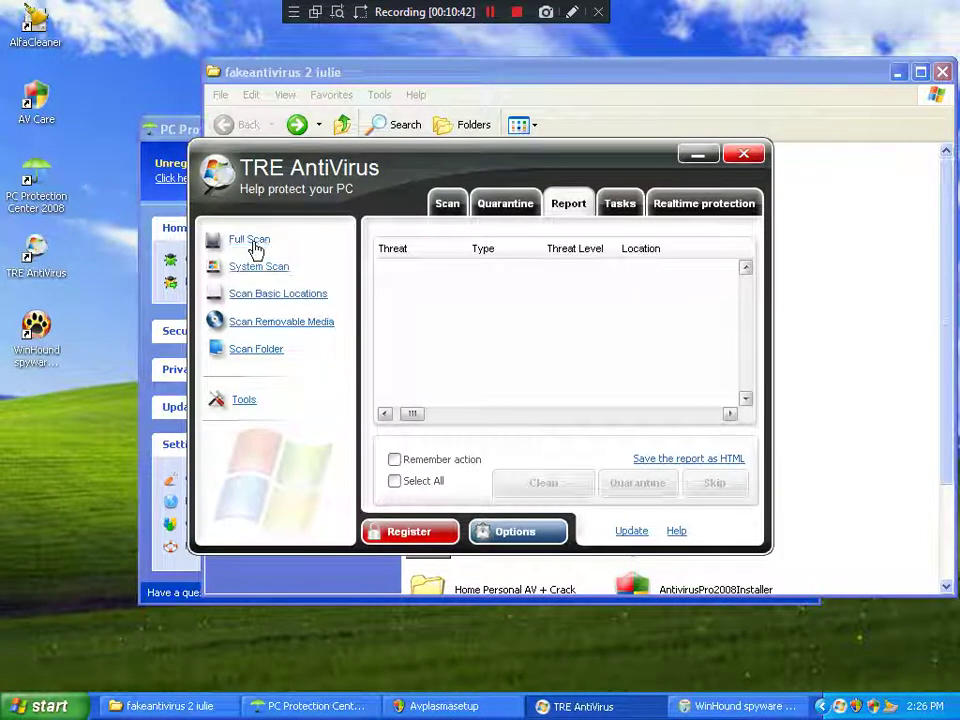
left_click(255, 248)
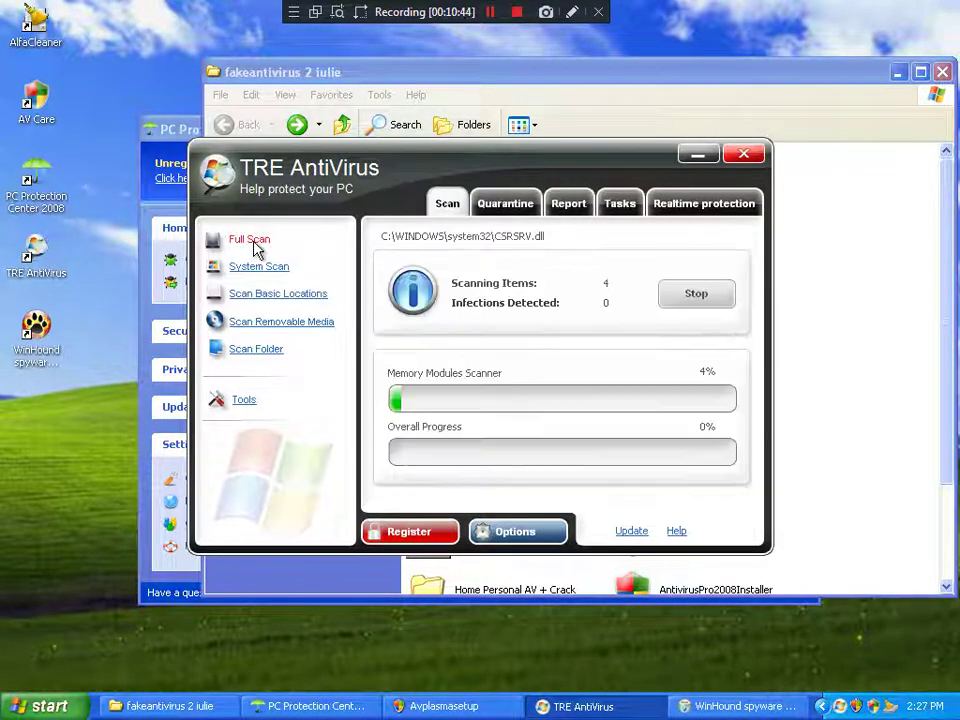
left_click(727, 708)
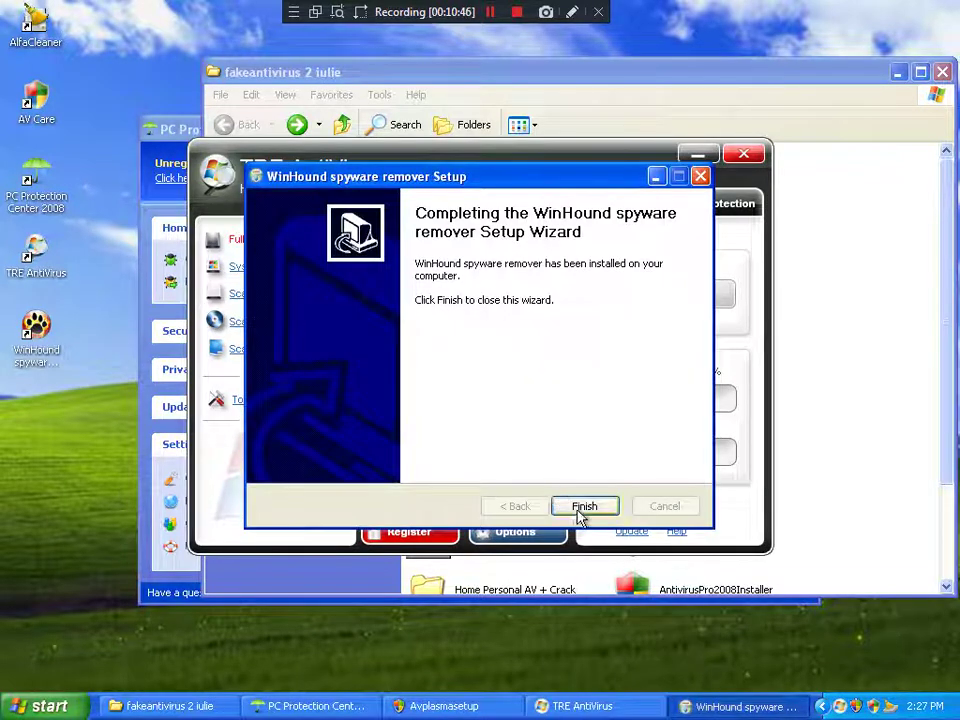
left_click(584, 506)
Step: Enable 'Ask user' under Realtime Mode Protection, deny the AlfaCleaner alert, and open Register
left_click(537, 535)
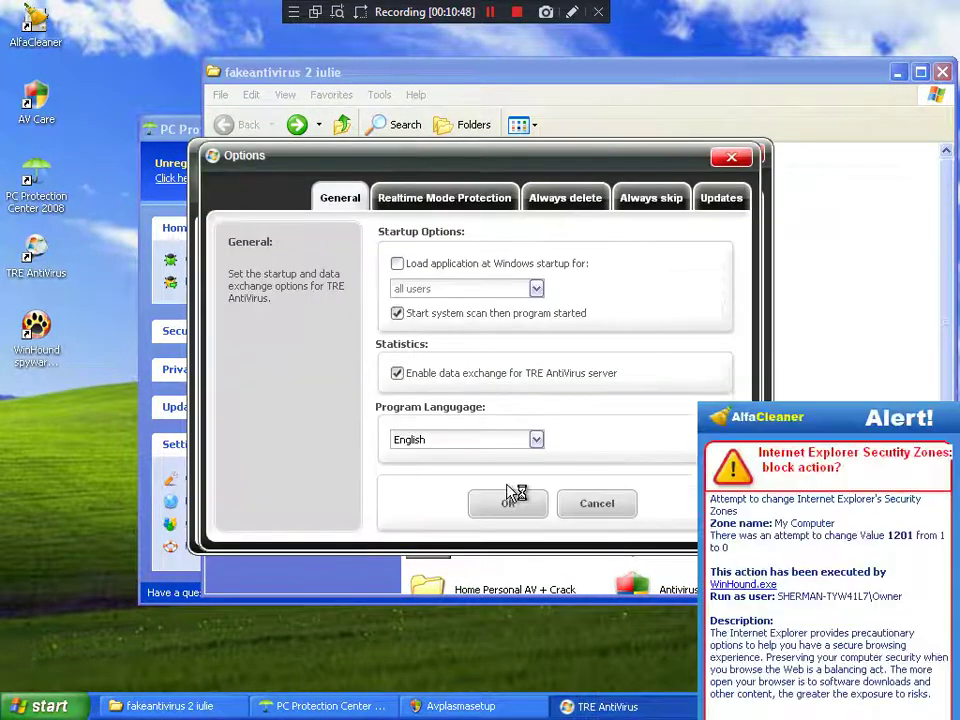
left_click(428, 203)
left_click(435, 440)
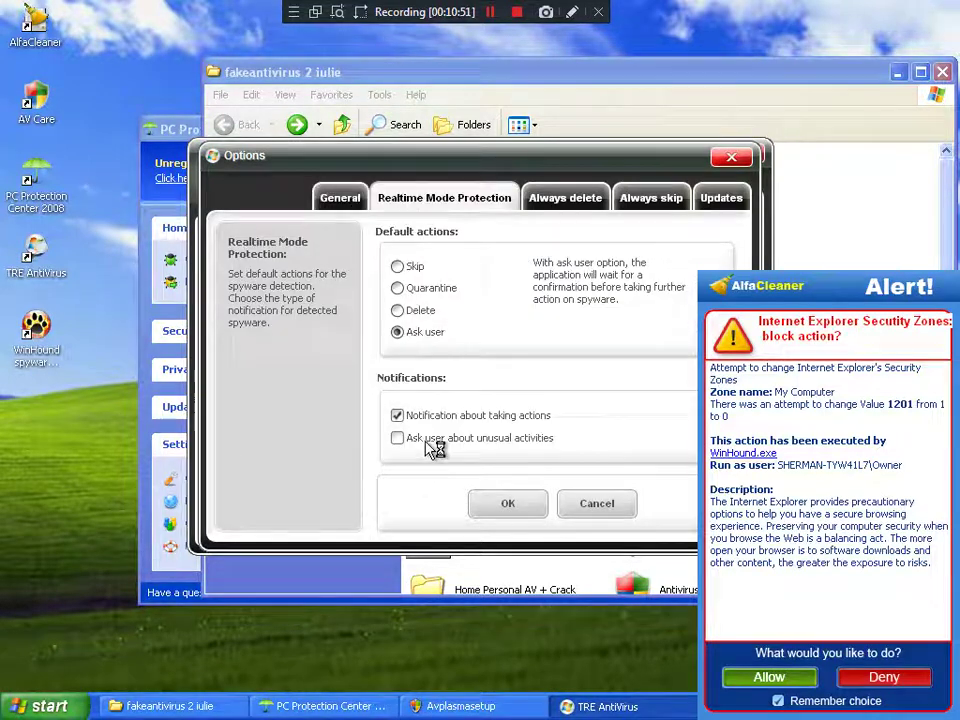
left_click(519, 511)
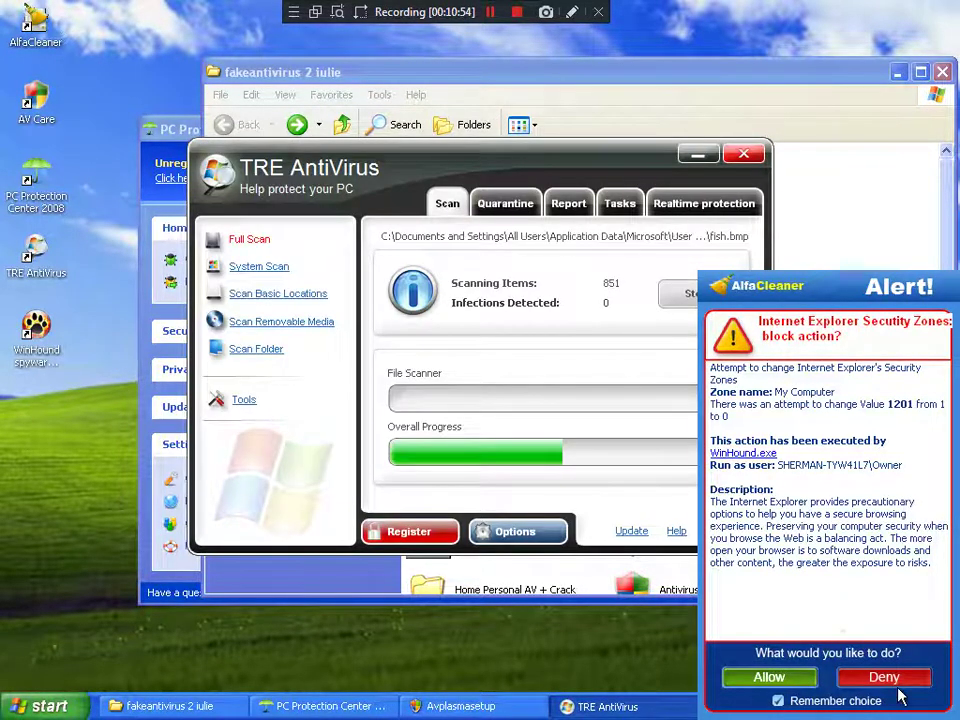
left_click(884, 677)
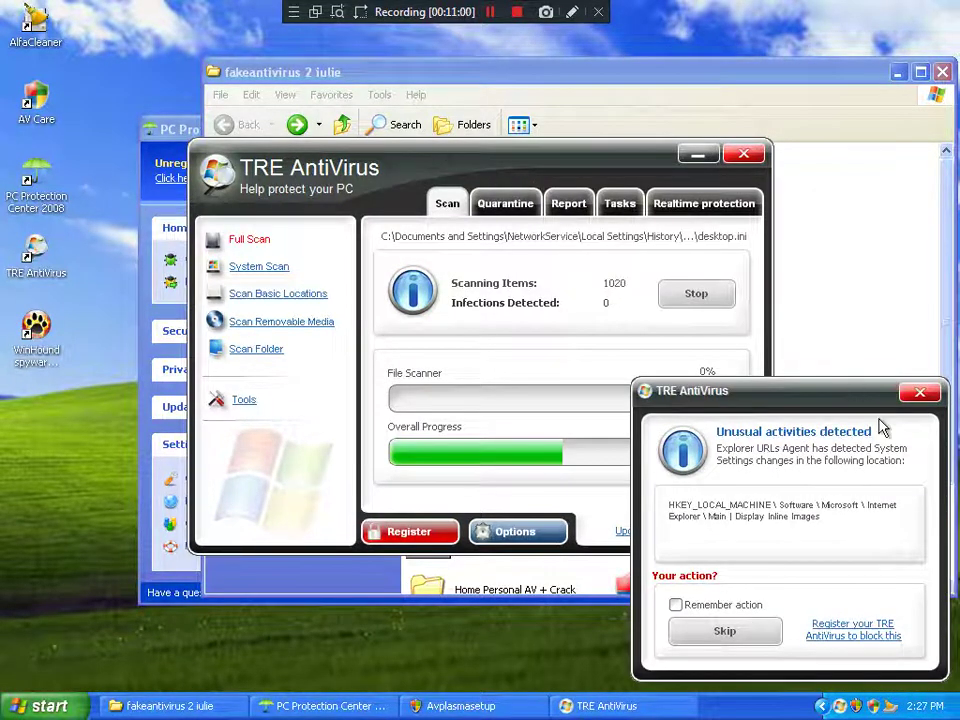
left_click(853, 630)
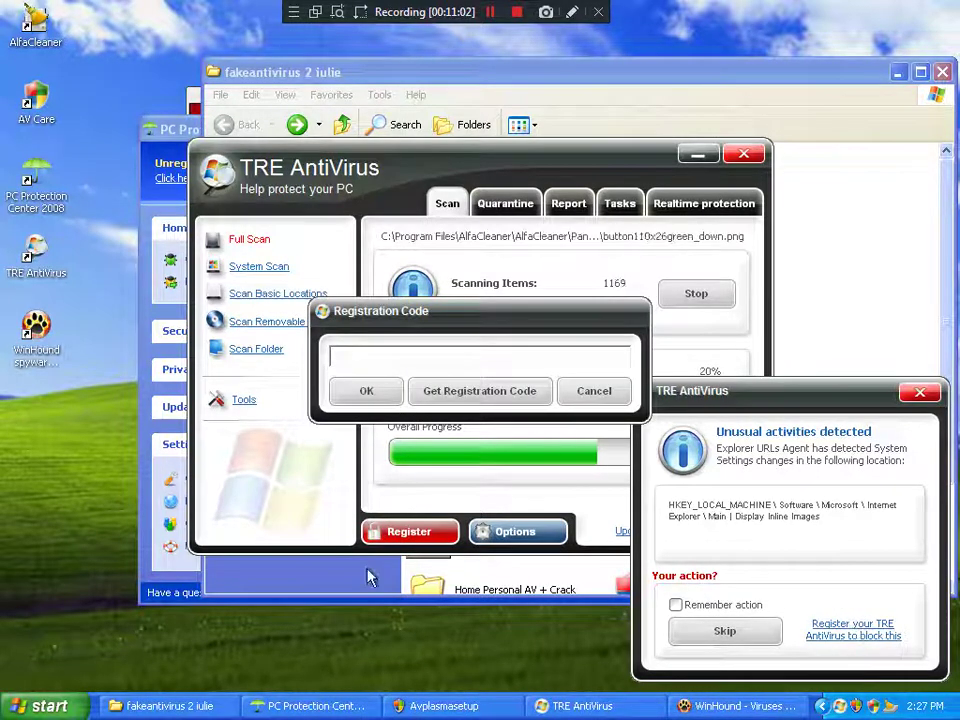
Step: Launch regedit from Run and navigate to HKEY_CURRENT_USER\Software\TRE AntiVirus
left_click(45, 706)
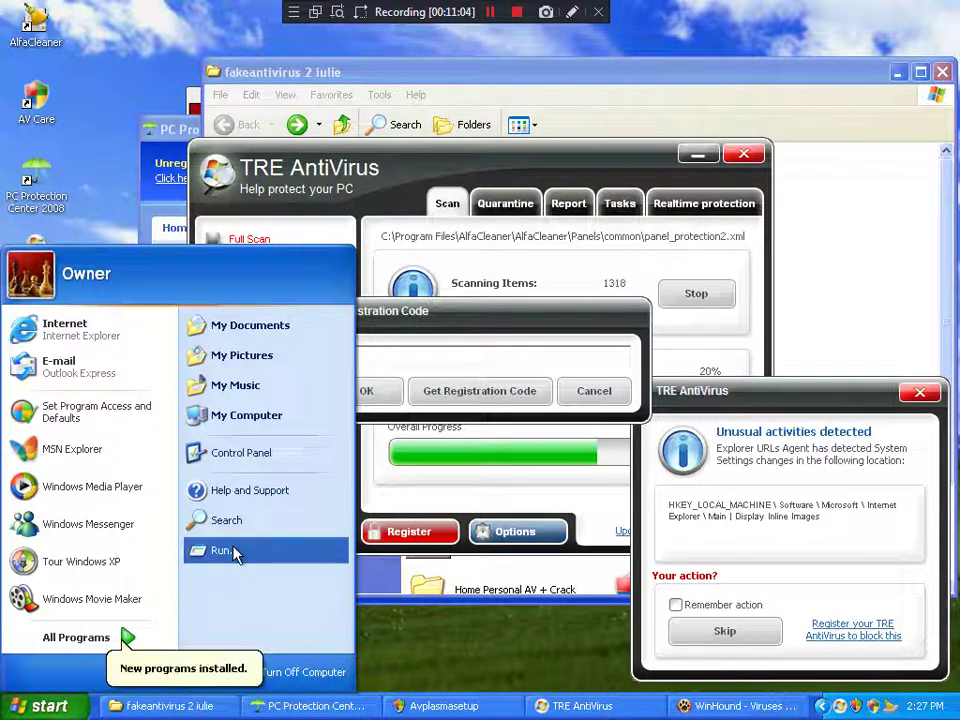
left_click(232, 552)
type("regedit")
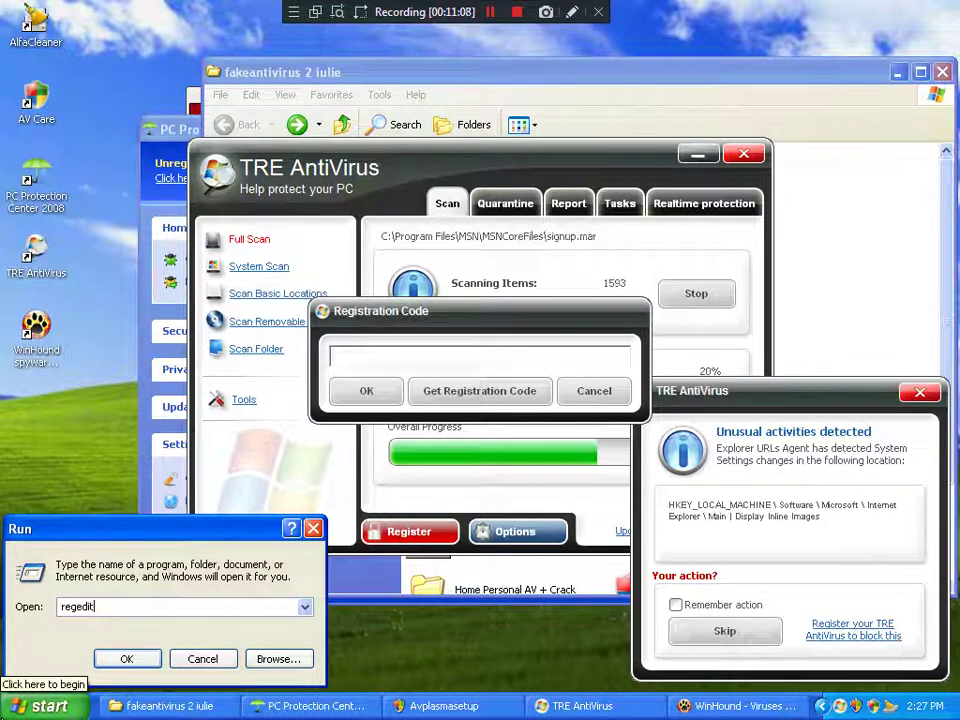
key("Return")
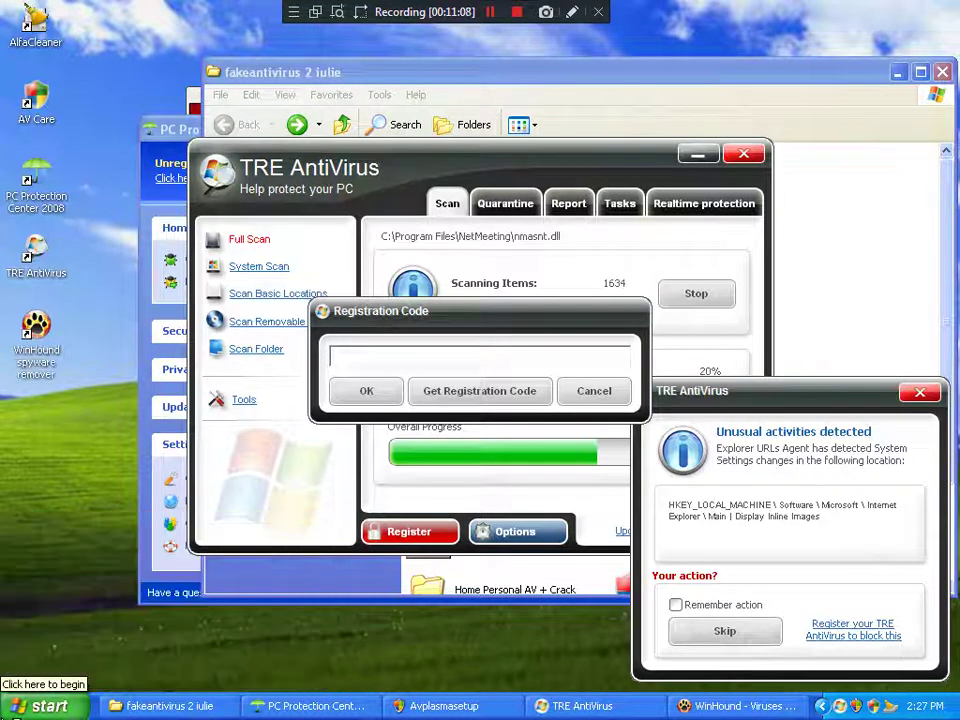
double_click(137, 116)
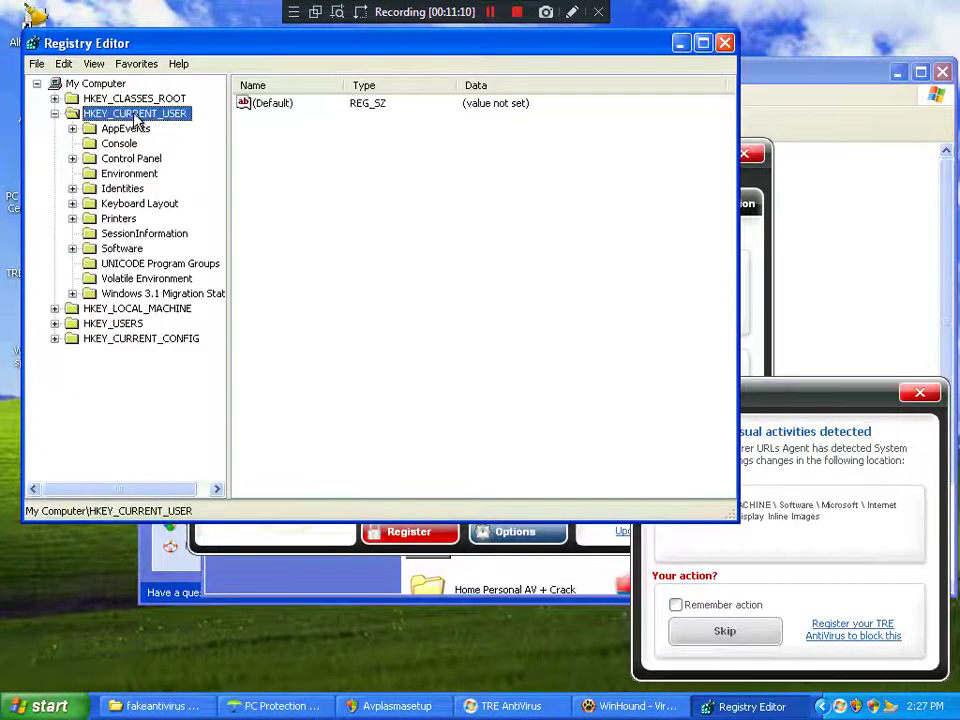
double_click(128, 249)
left_click(136, 355)
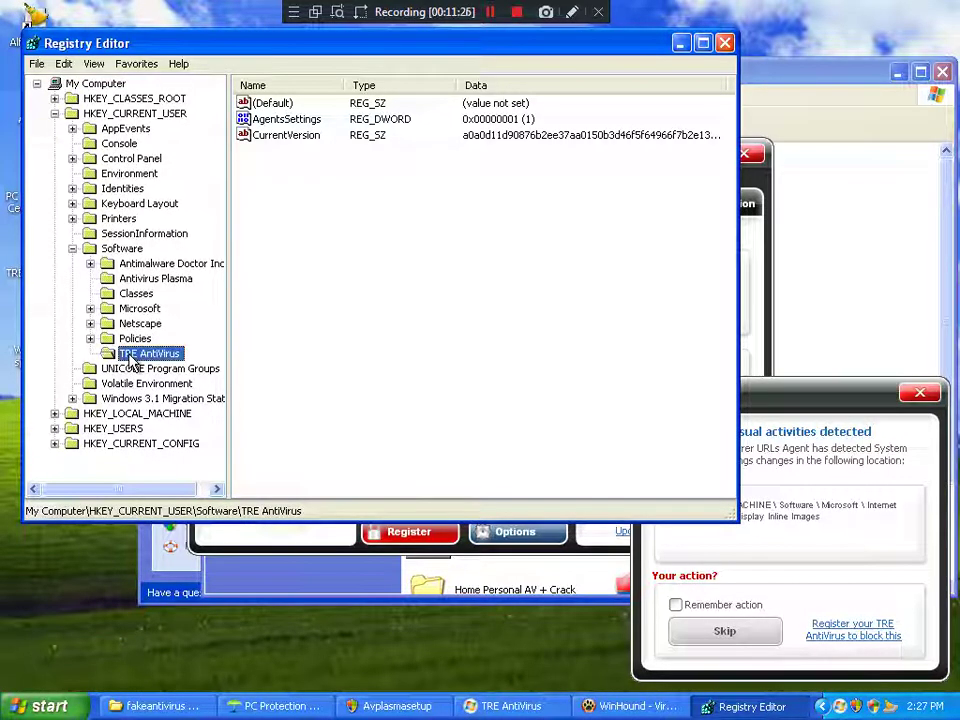
Step: Create a new binary value named Serial in the TRE AntiVirus key
right_click(131, 363)
mouse_move(155, 386)
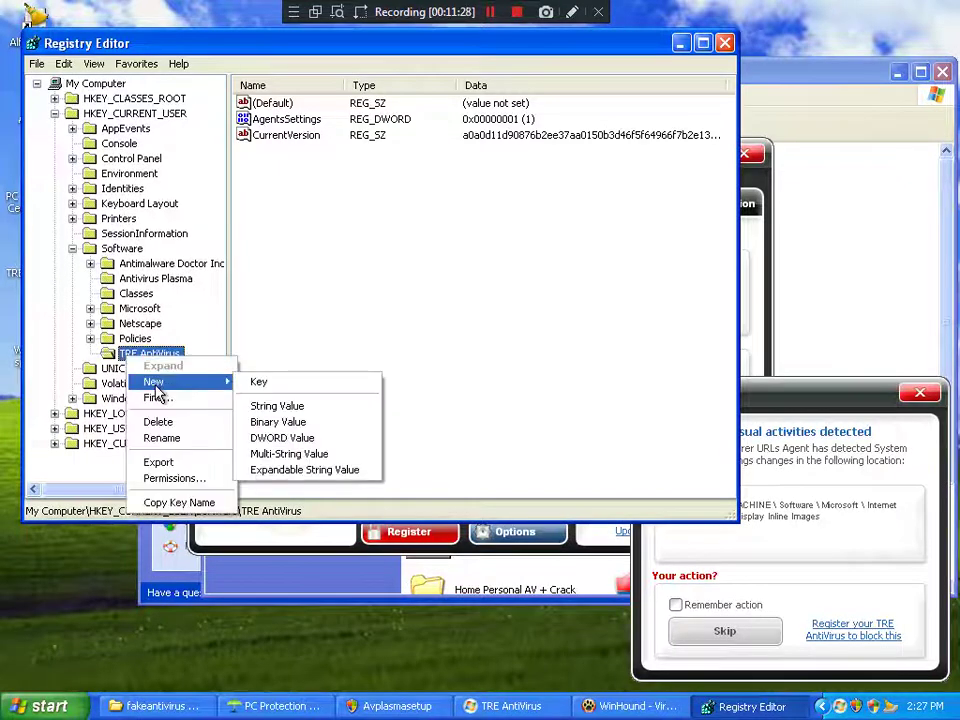
left_click(278, 422)
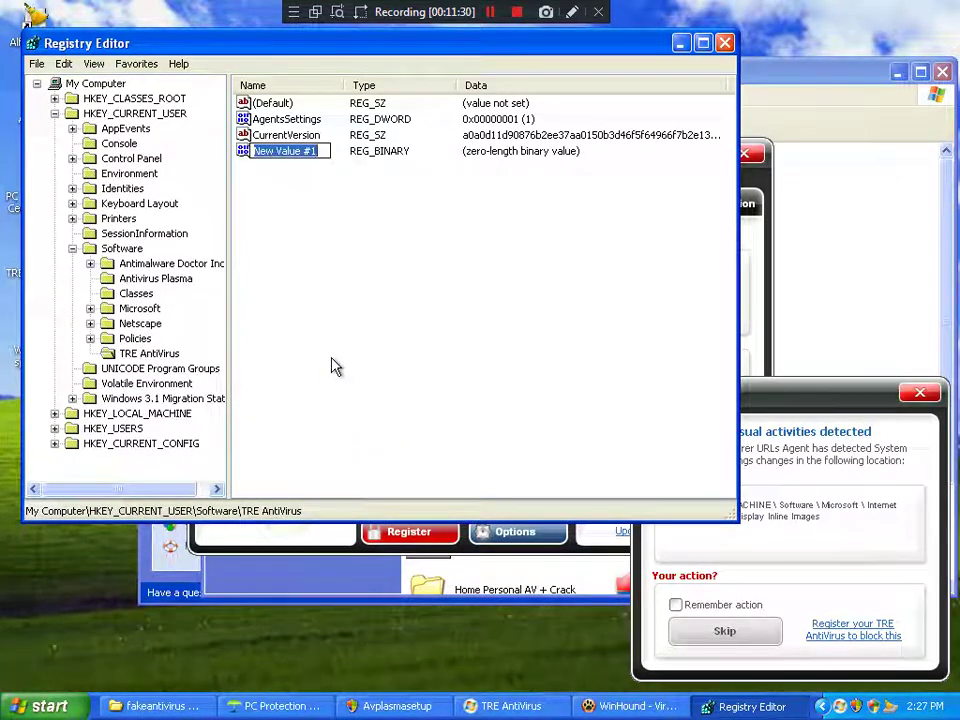
type("Serial")
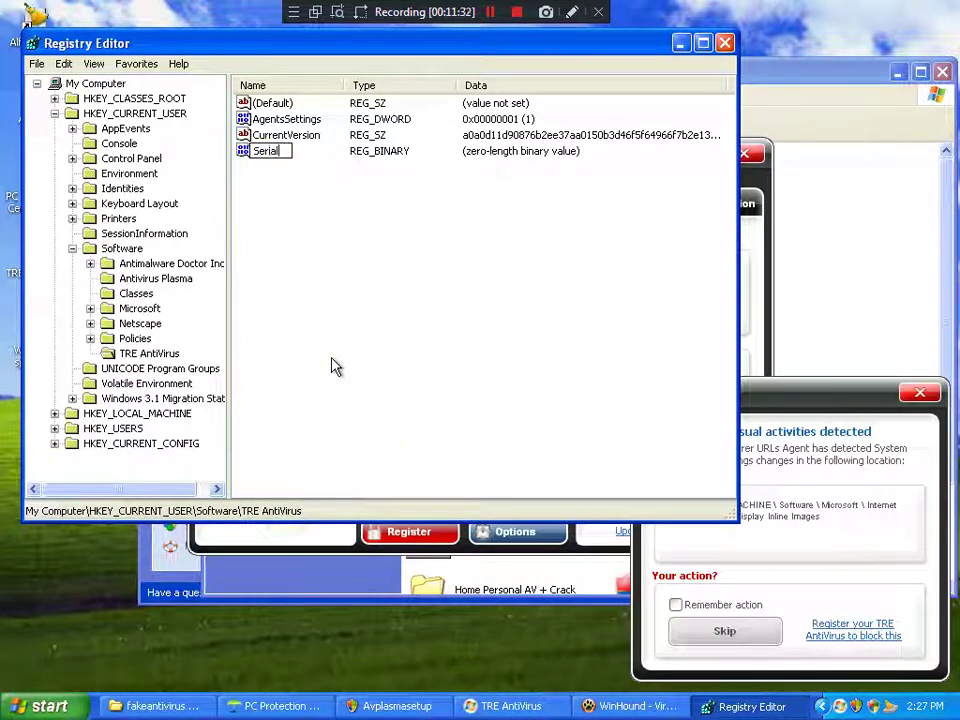
key("Return")
Step: Enter the eight hex registration bytes into Serial's Edit Binary Value dialog and confirm
double_click(251, 152)
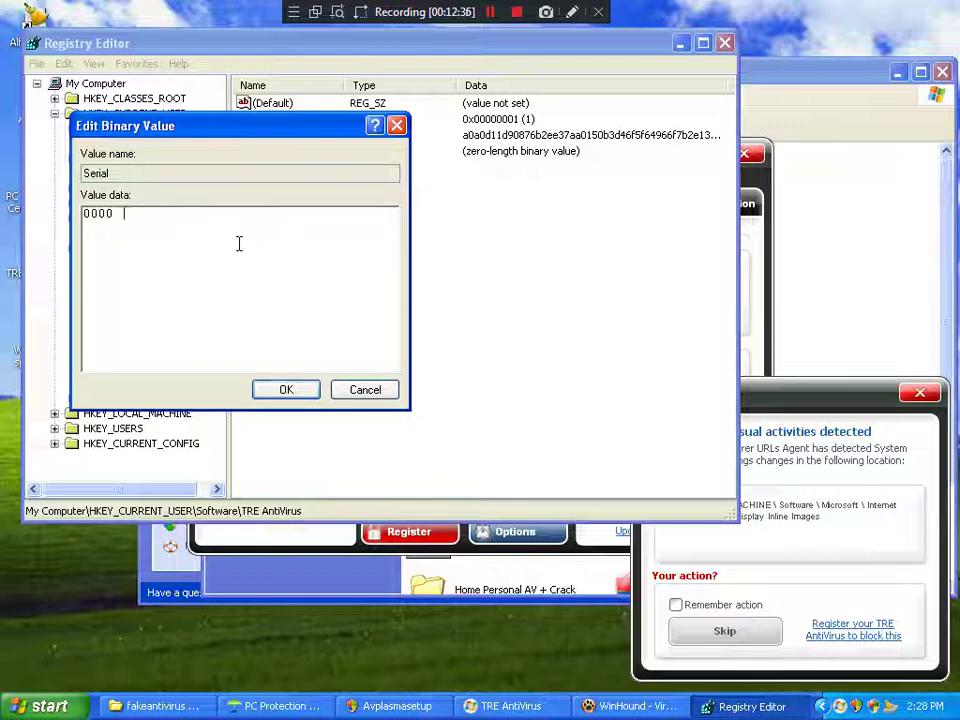
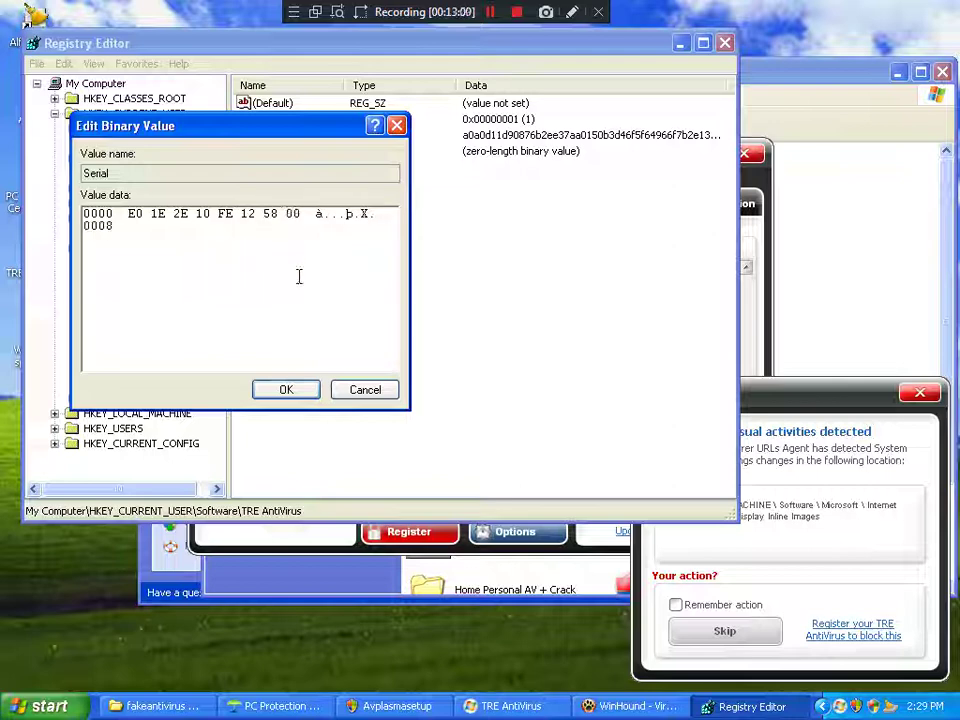
left_click(288, 390)
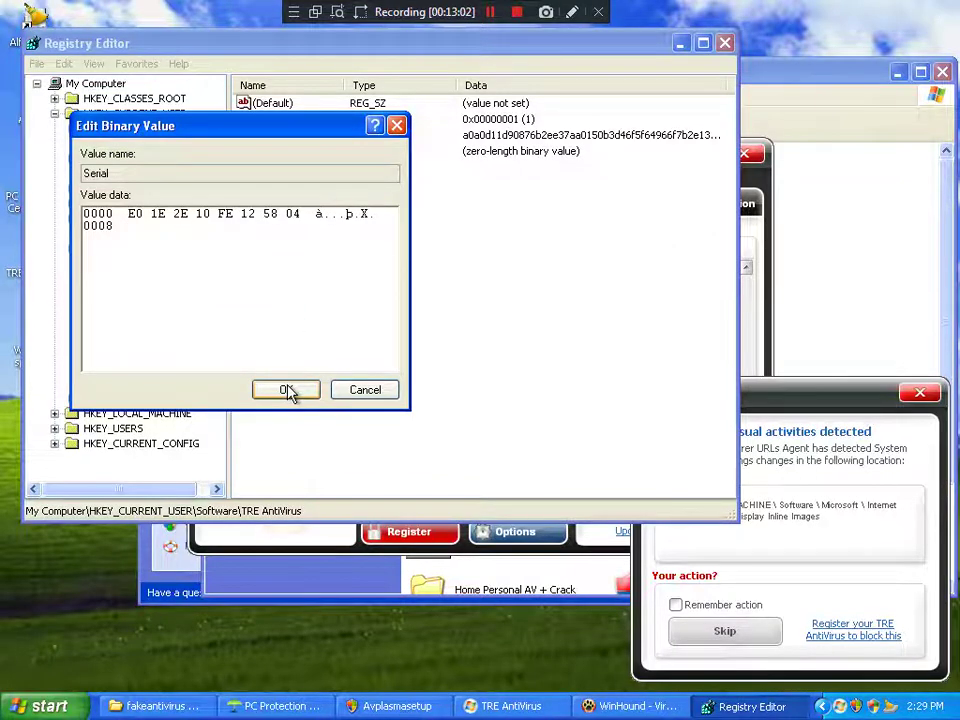
Step: Close Registry Editor, submit the registration code in TRE AntiVirus, and restart it
left_click(725, 43)
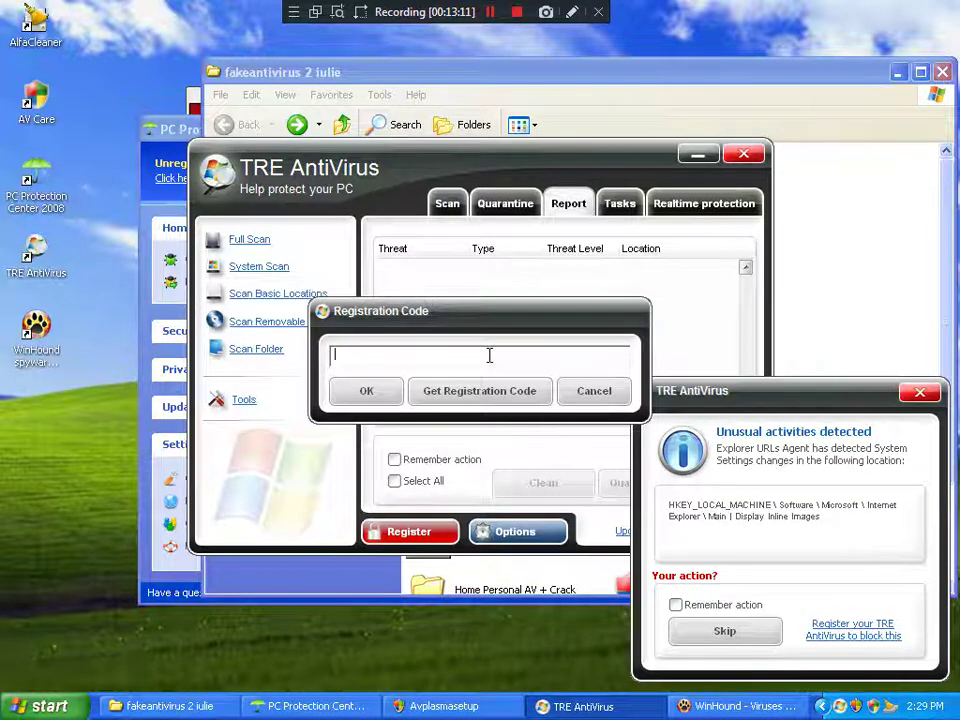
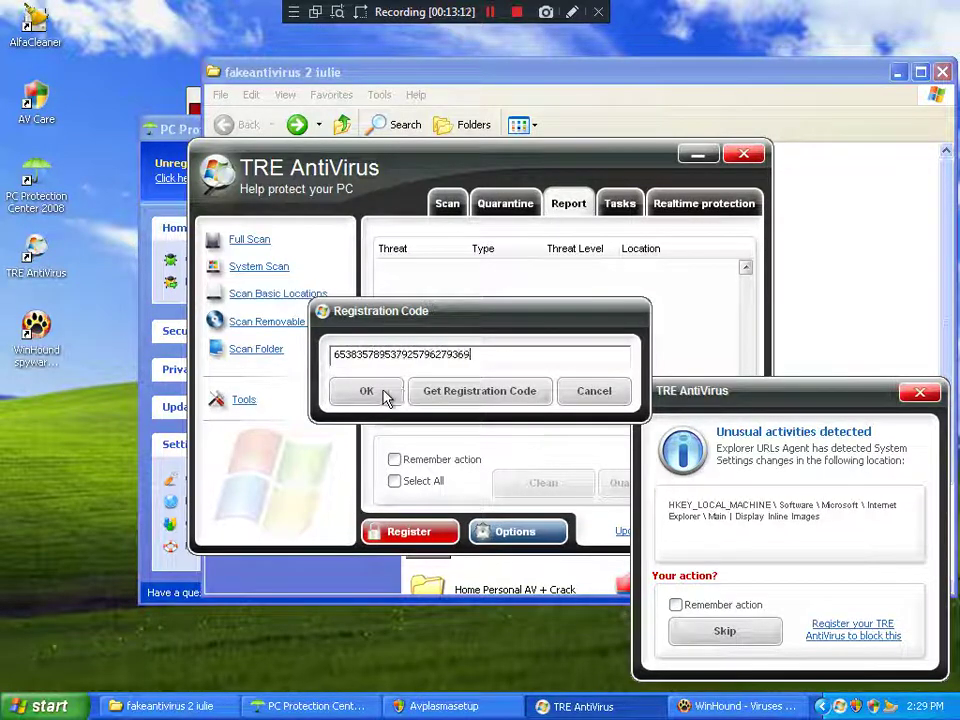
left_click(380, 397)
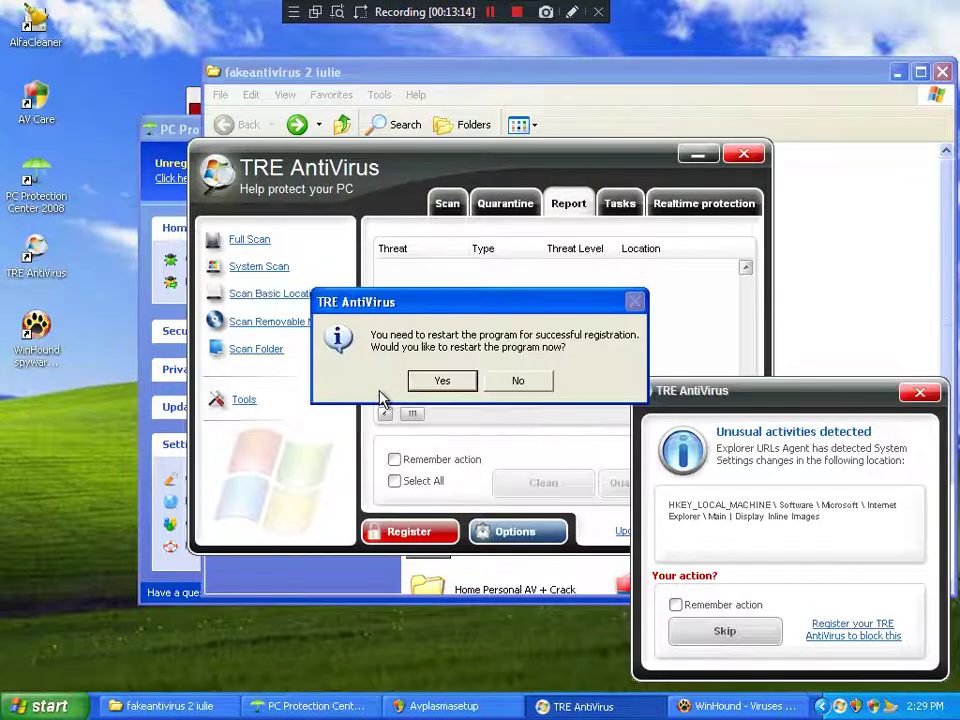
left_click(441, 381)
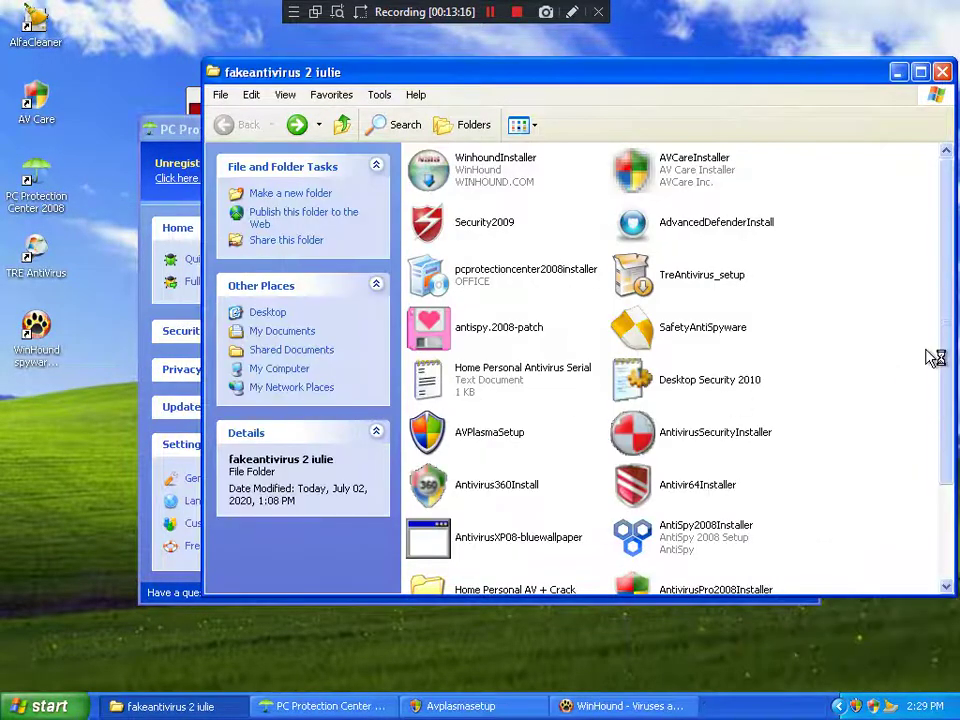
Step: Dismiss WinHound's no-threats message and move the WinHound and PC Protection Center windows aside
scroll(894, 343, "down", 3)
scroll(893, 344, "up", 3)
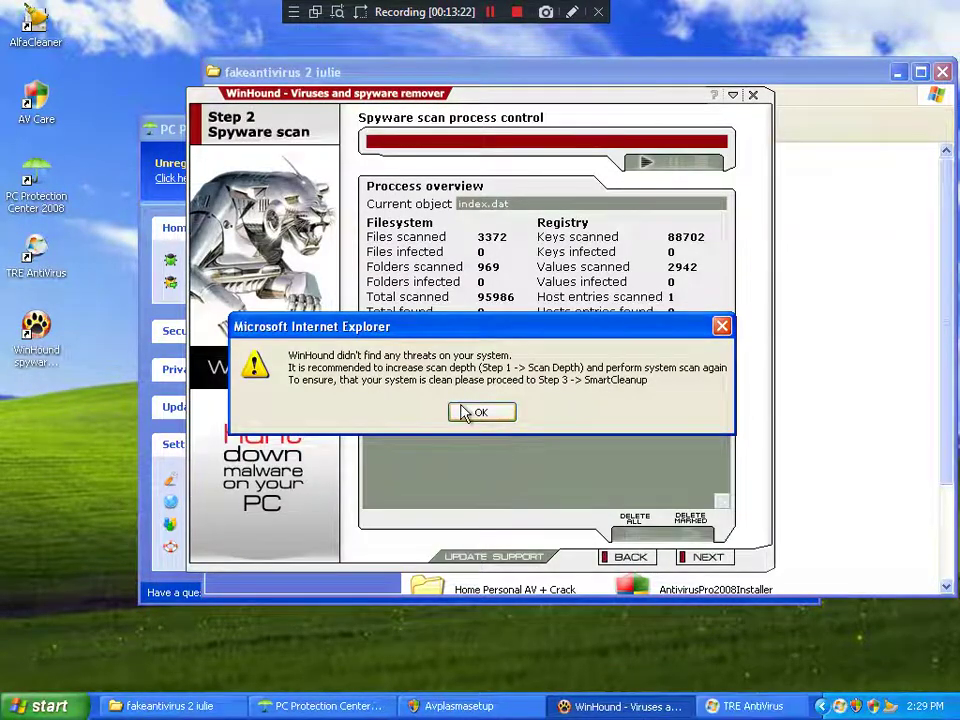
left_click(478, 412)
left_click_drag(491, 104, 688, 76)
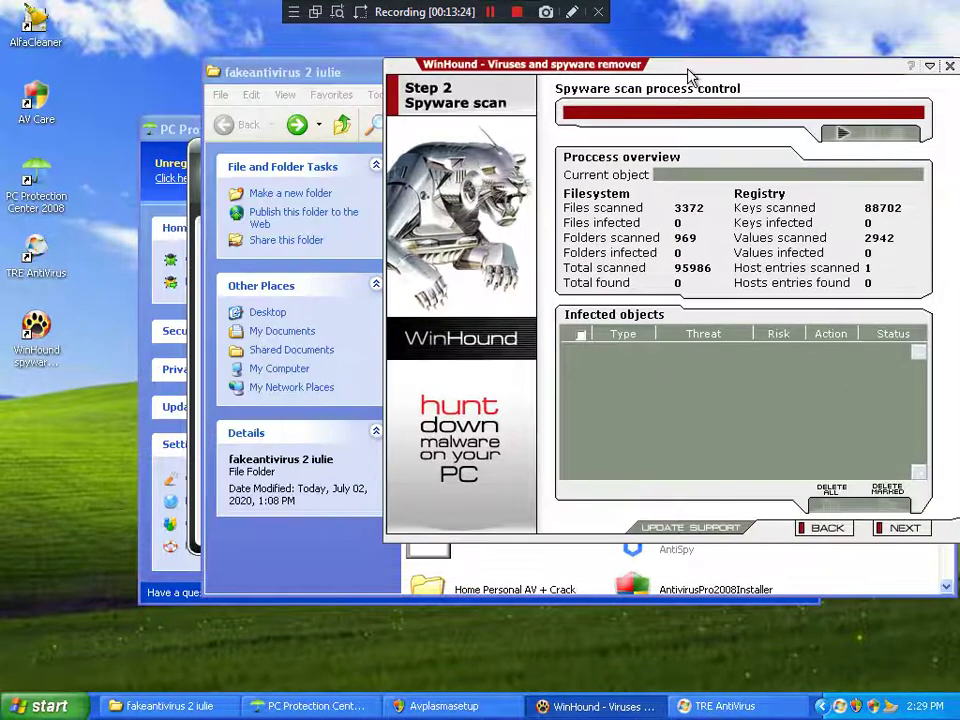
left_click(162, 128)
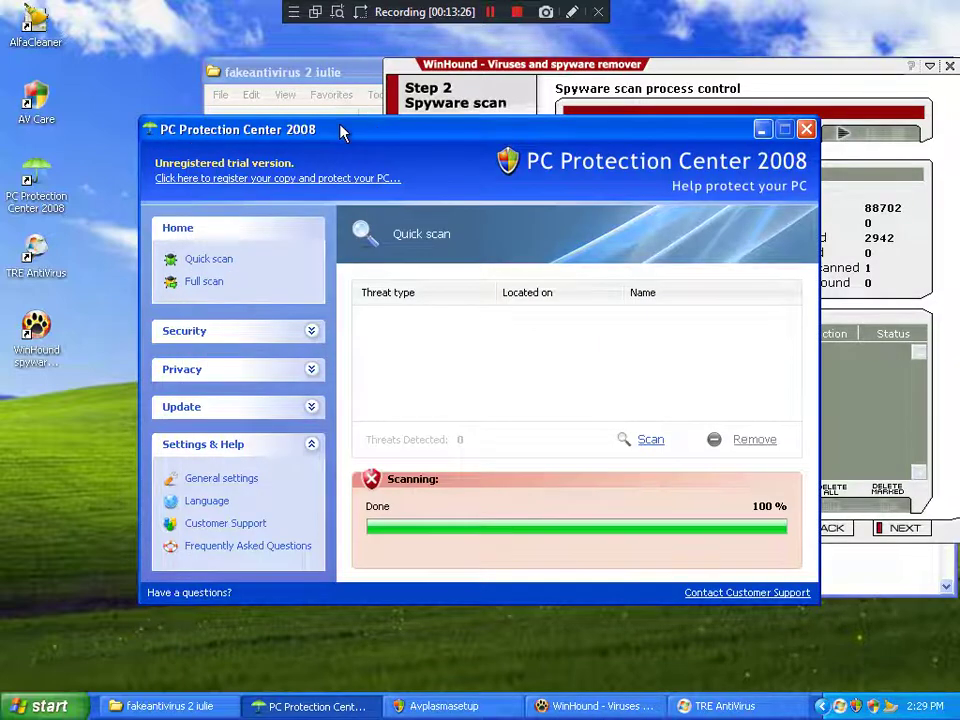
left_click_drag(340, 132, 198, 67)
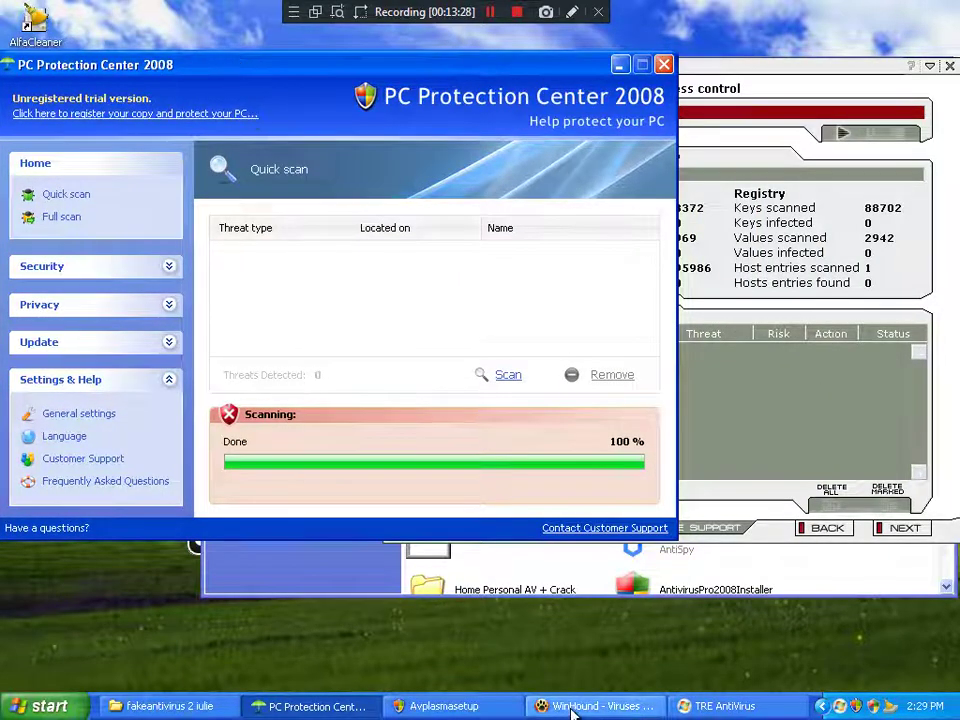
Step: Move the TRE AntiVirus scan window up and left, then bring the fakeantivirus 2 iulie folder forward
left_click(572, 710)
left_click(752, 706)
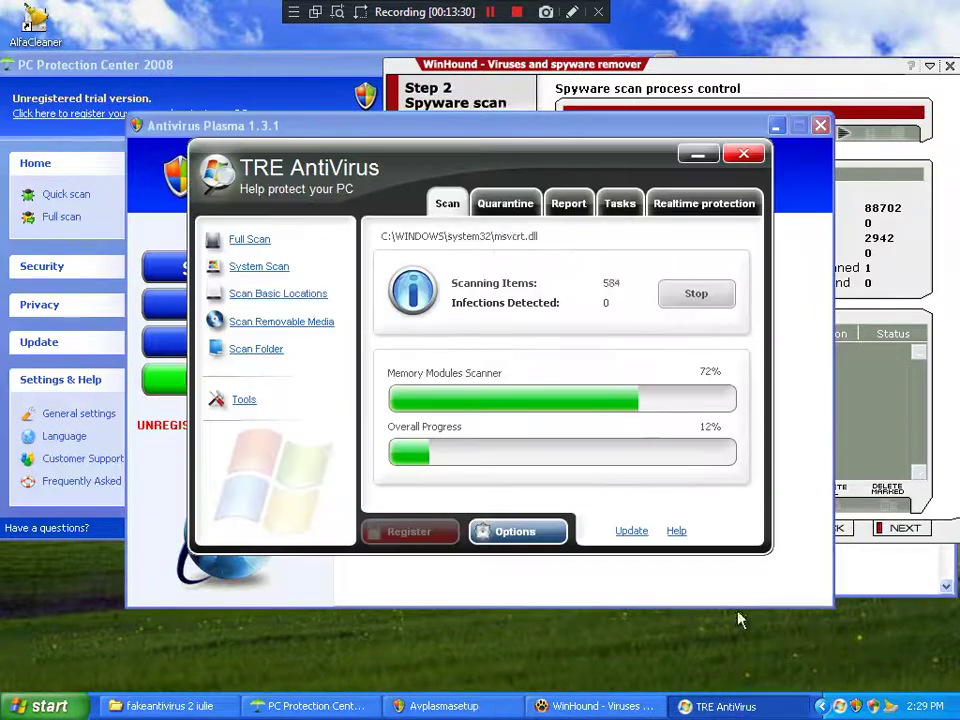
left_click(819, 124)
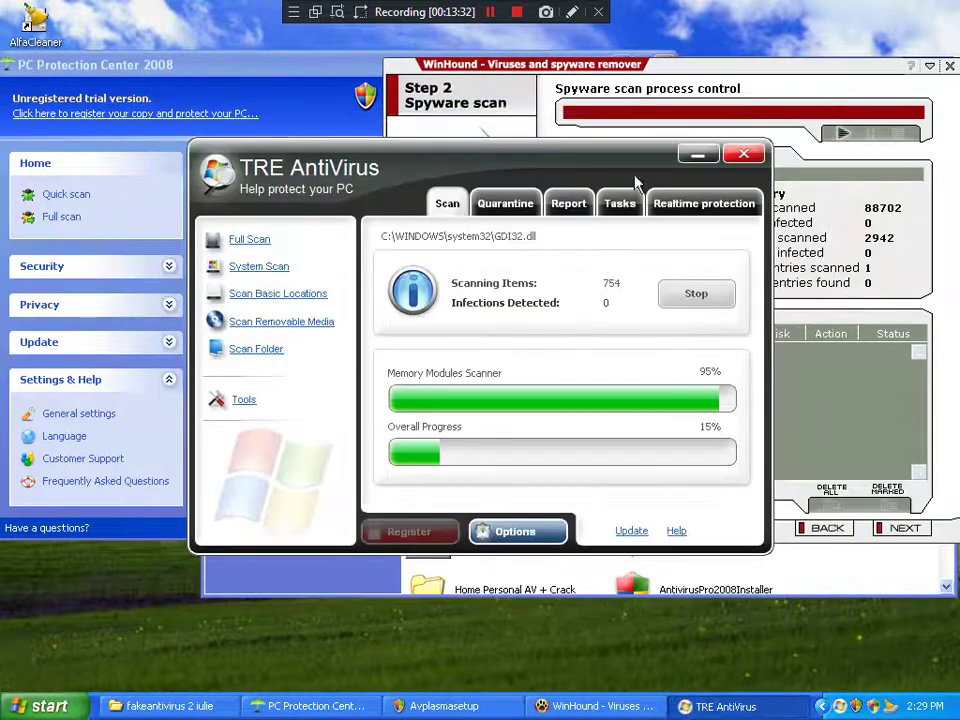
left_click_drag(580, 155, 424, 92)
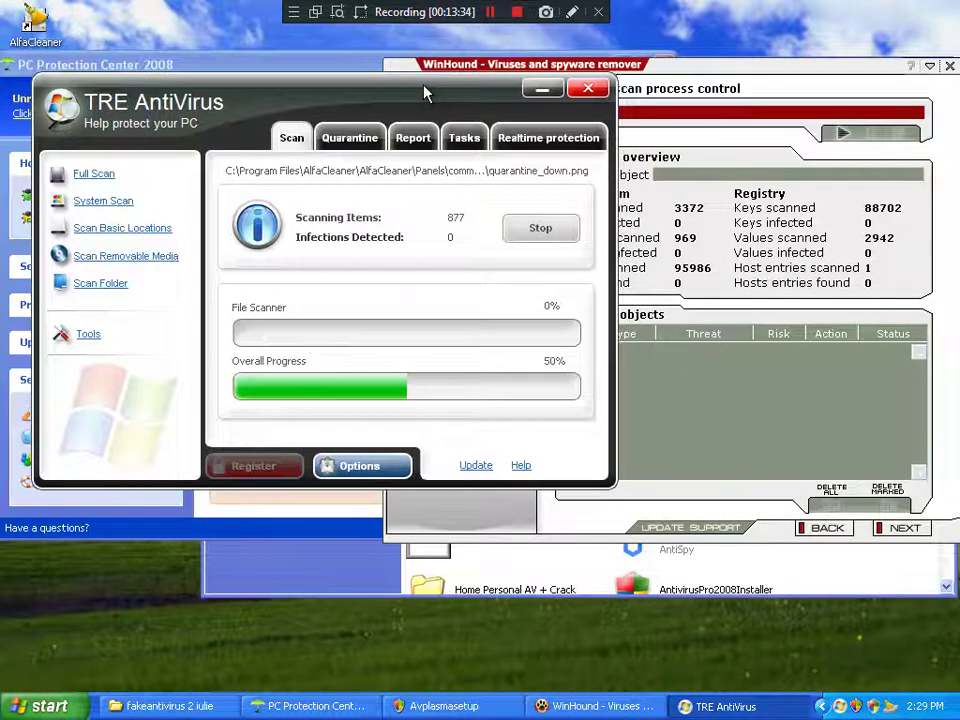
left_click(307, 585)
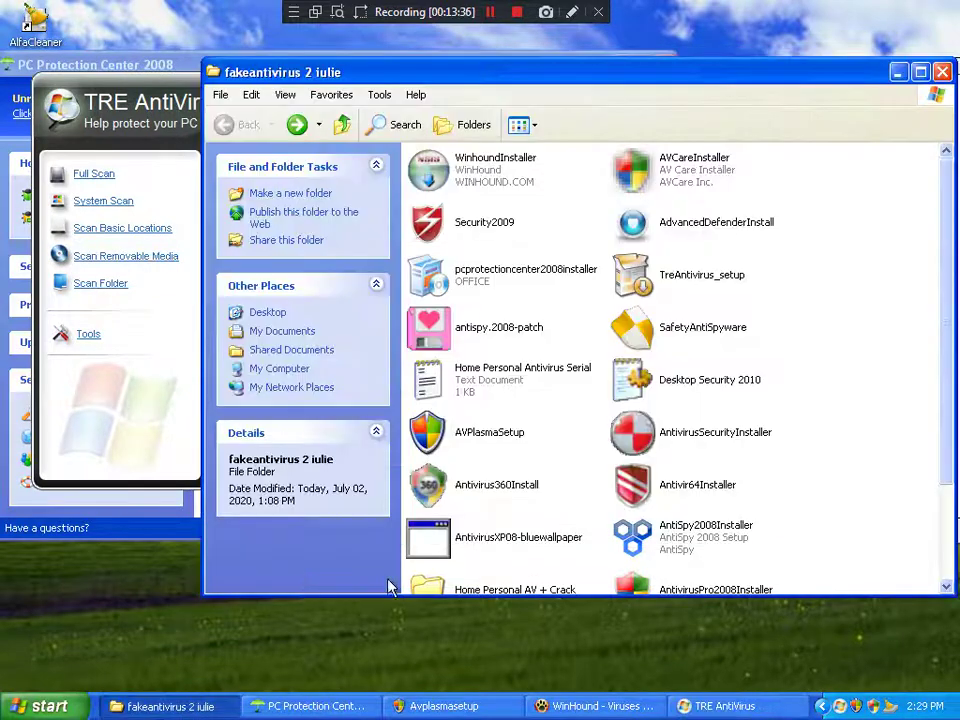
Step: Run the rogue installer, deny Total PC Defender 2010's auto-startup, and dismiss the crash report unsent
scroll(630, 512, "down", 3)
left_click(510, 510)
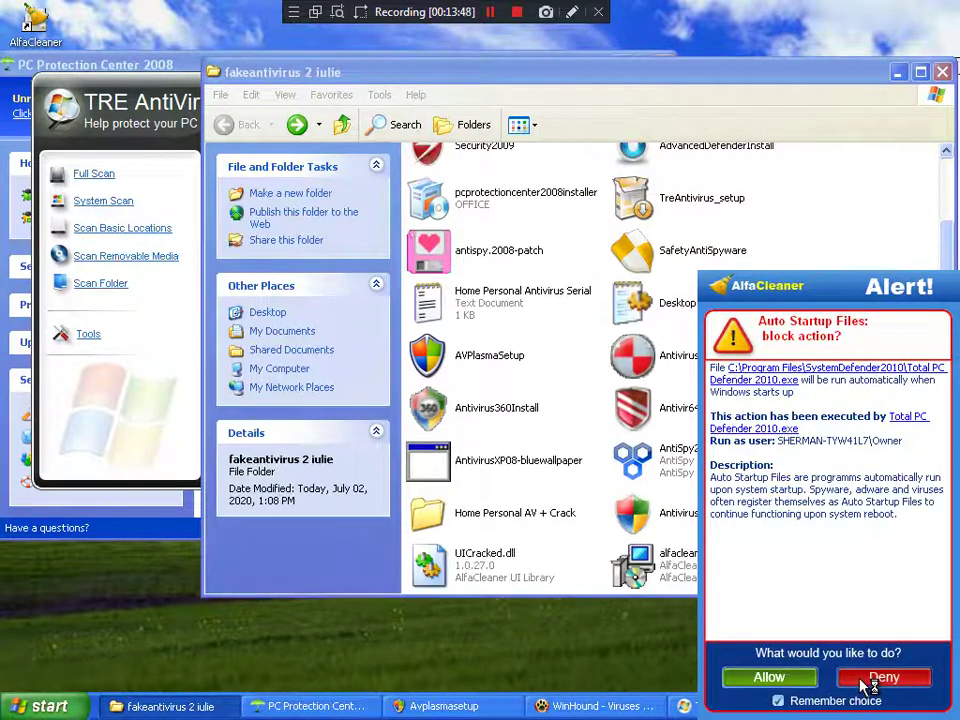
left_click(868, 680)
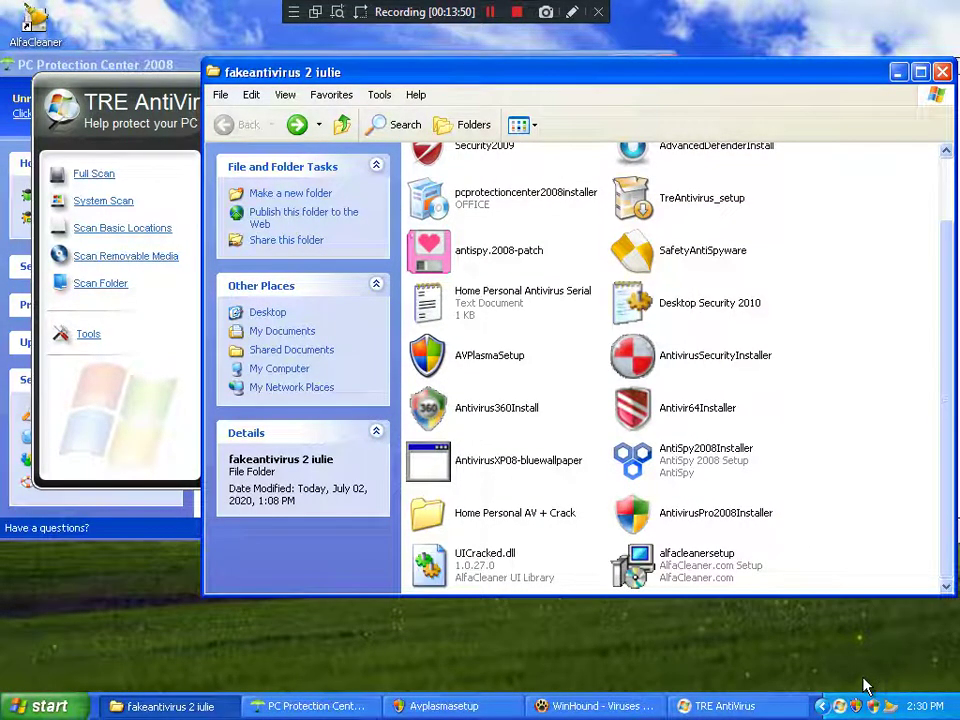
left_click(627, 445)
Step: Check TRE AntiVirus's scan, then return to the fakeantivirus 2 iulie folder list
left_click(115, 420)
left_click(818, 489)
scroll(816, 489, "up", 2)
scroll(812, 489, "down", 2)
scroll(810, 489, "up", 2)
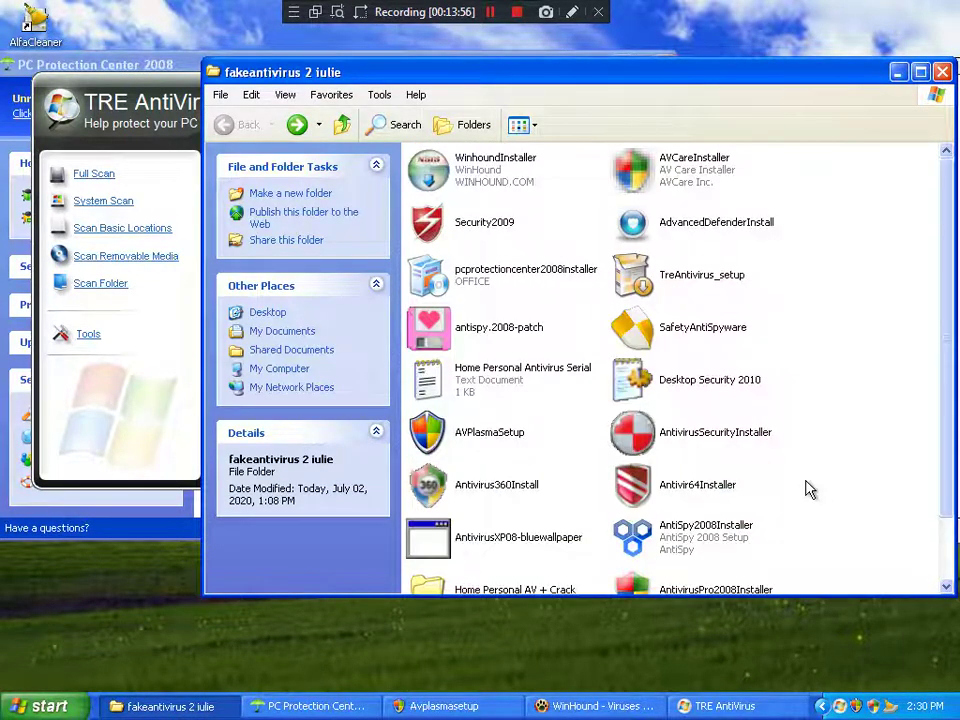
scroll(810, 489, "down", 2)
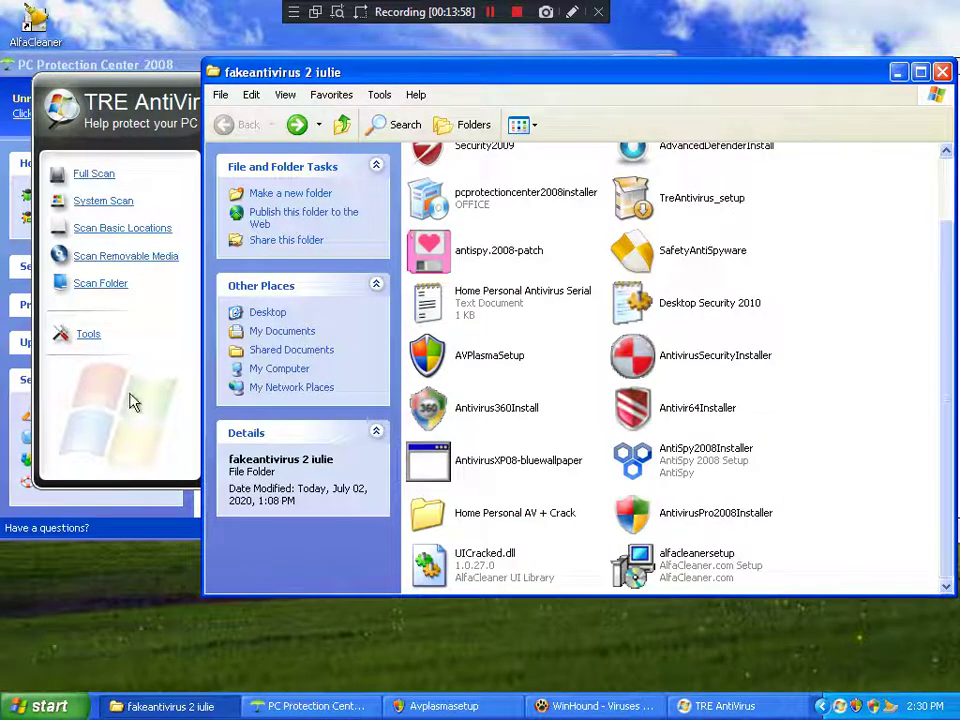
Step: Open TRE AntiVirus's realtime protection overview and review the Internet Agents settings without changes
left_click(131, 401)
left_click(513, 143)
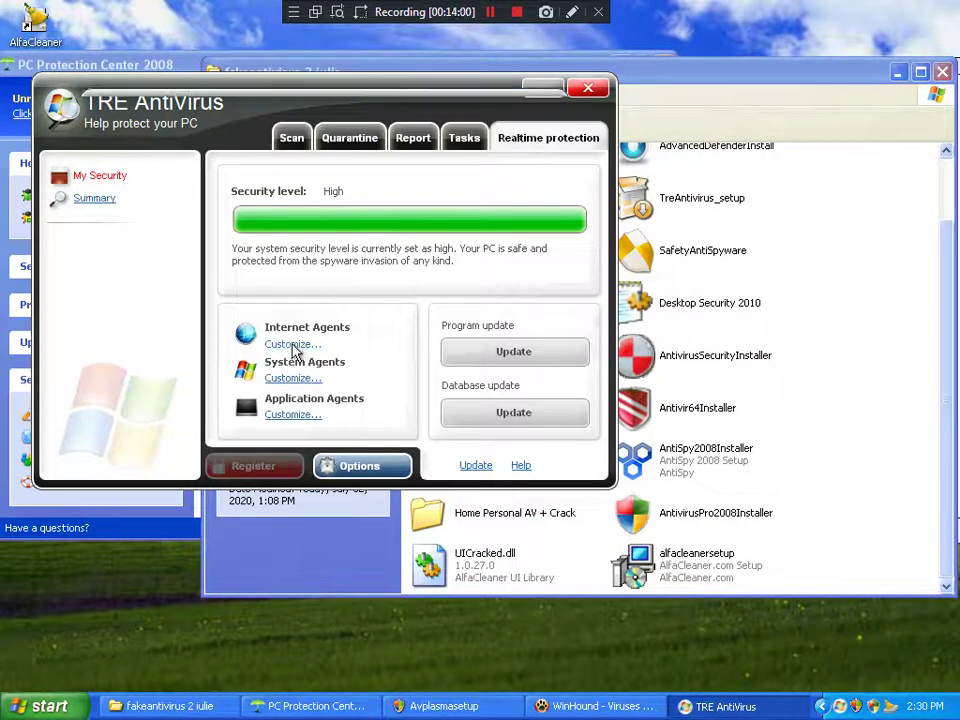
left_click(270, 344)
left_click(499, 428)
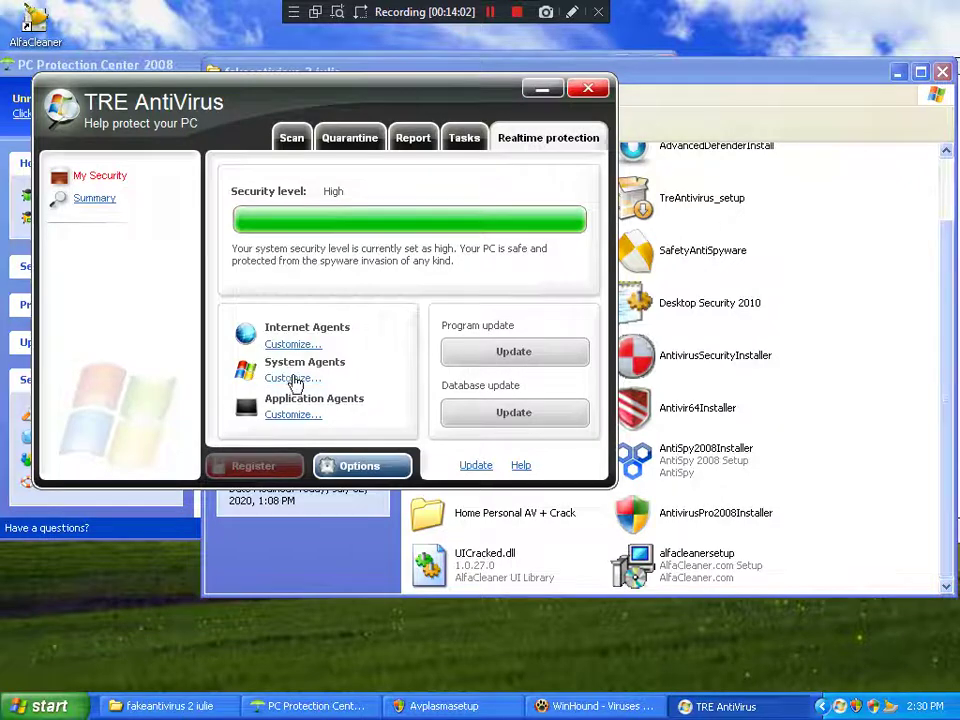
left_click(272, 377)
Step: Review the System and Application Agents lists, all left enabled, then scroll the folder back to its top
left_click_drag(357, 205, 350, 364)
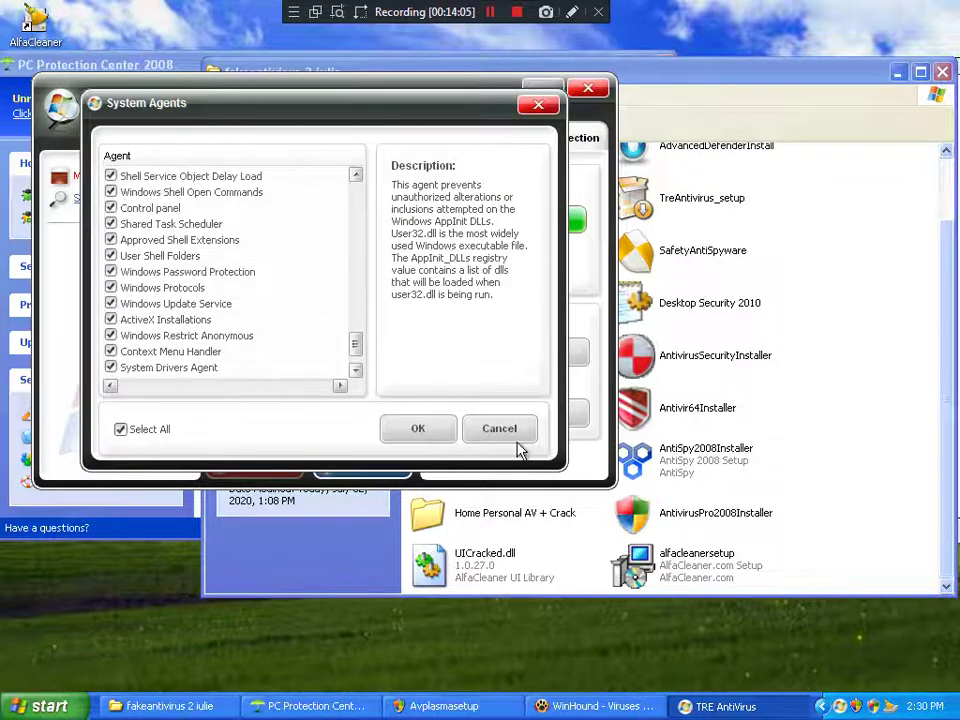
left_click(515, 438)
left_click(290, 414)
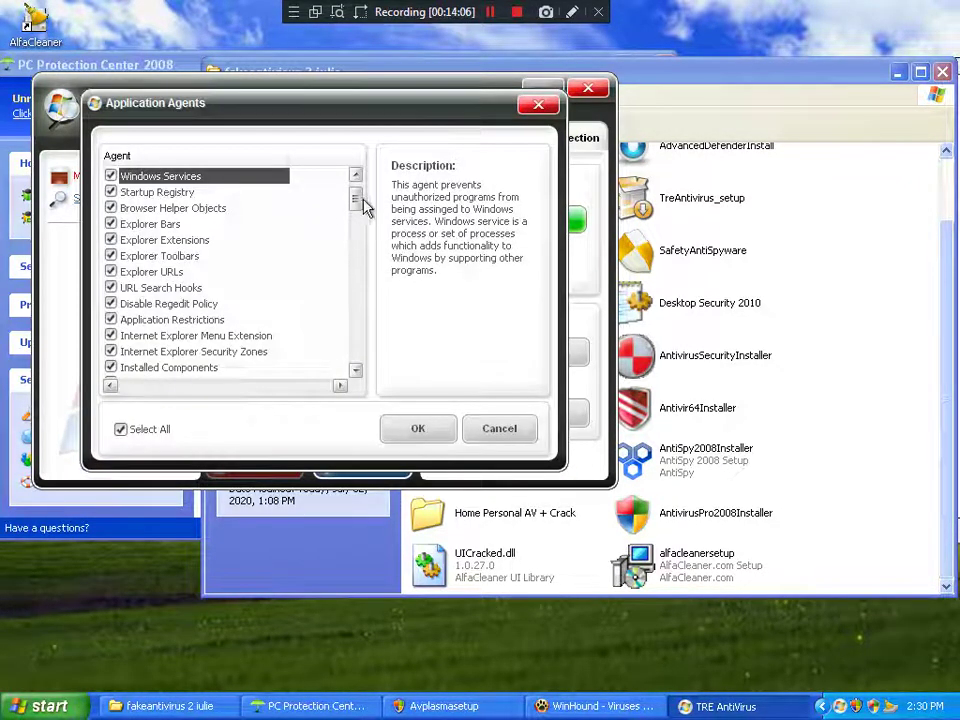
left_click_drag(364, 206, 370, 388)
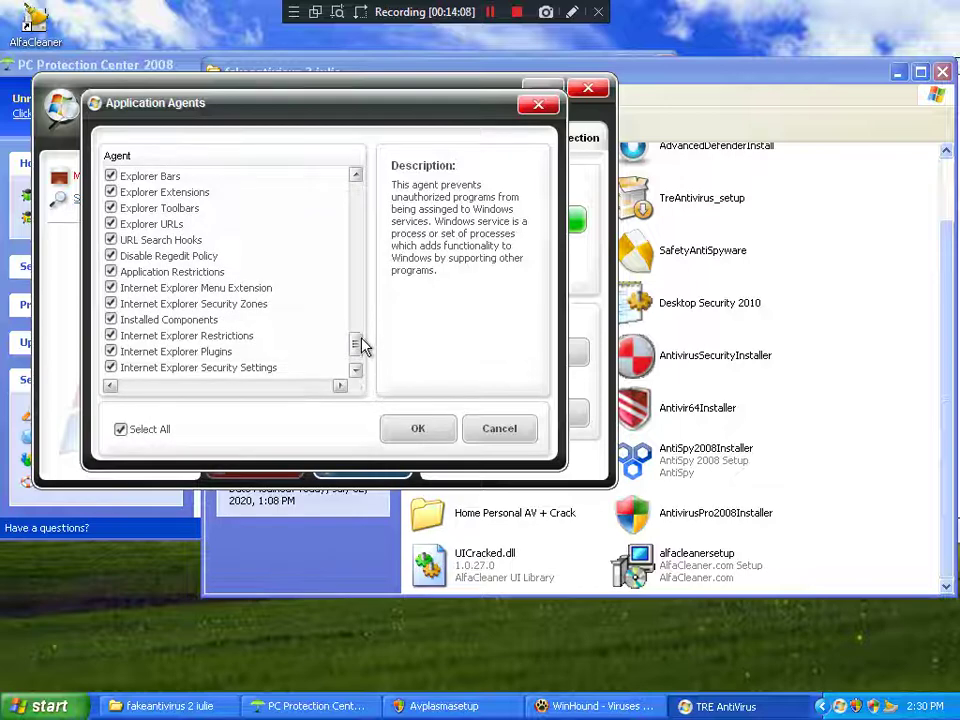
left_click(515, 437)
left_click(820, 446)
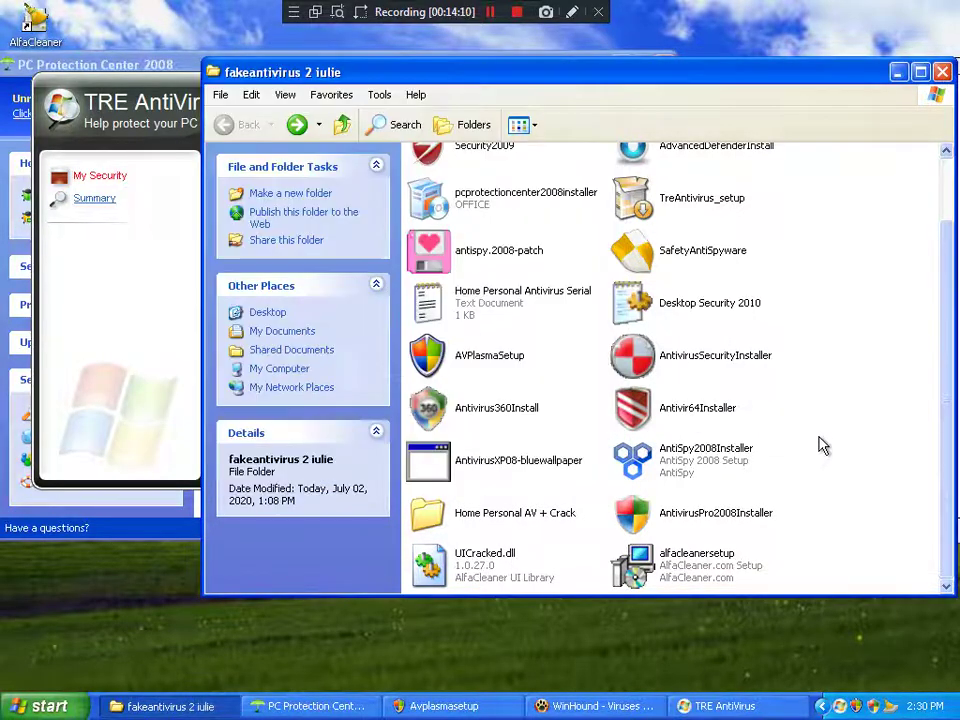
scroll(820, 446, "up", 2)
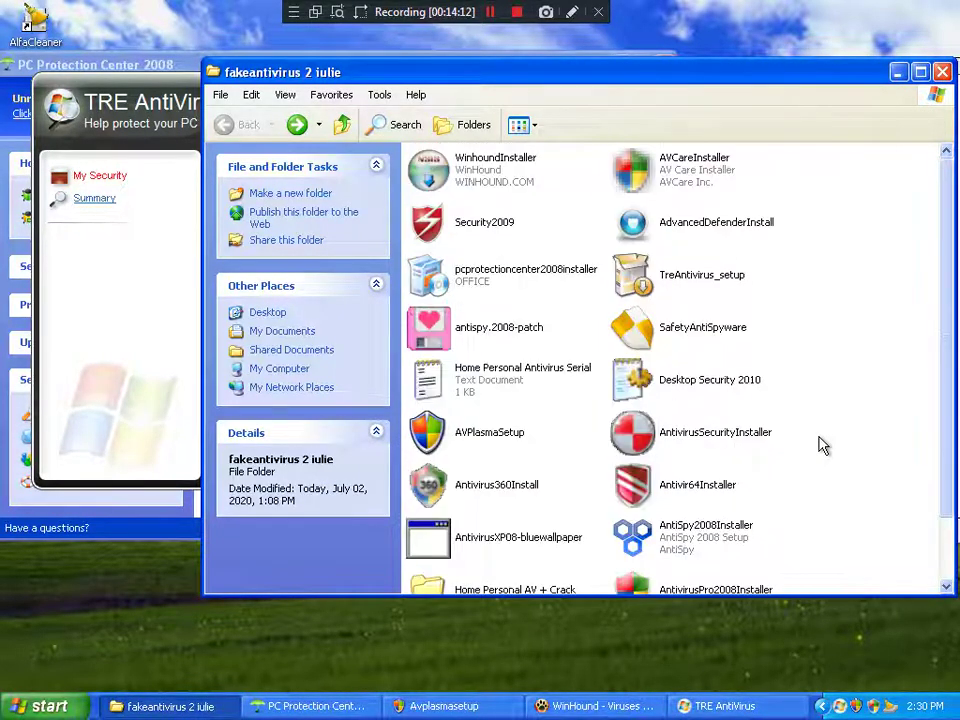
Step: Run AdvancedDefenderInstall, deny its auto-startup in AlfaCleaner, and dismiss the failed-to-set-data error
double_click(696, 241)
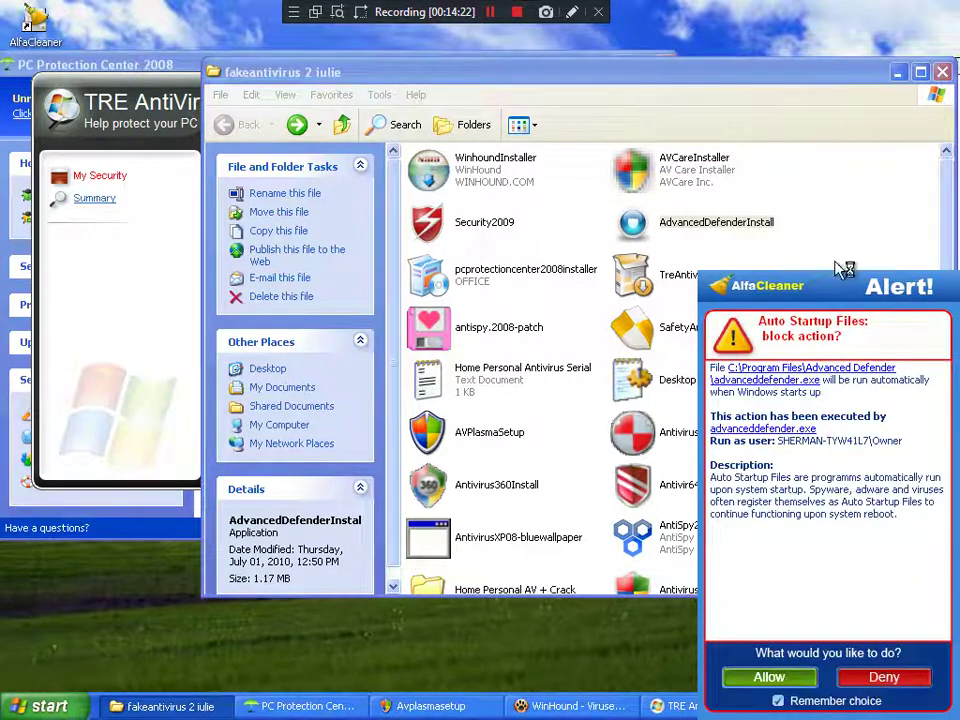
left_click_drag(842, 285, 398, 165)
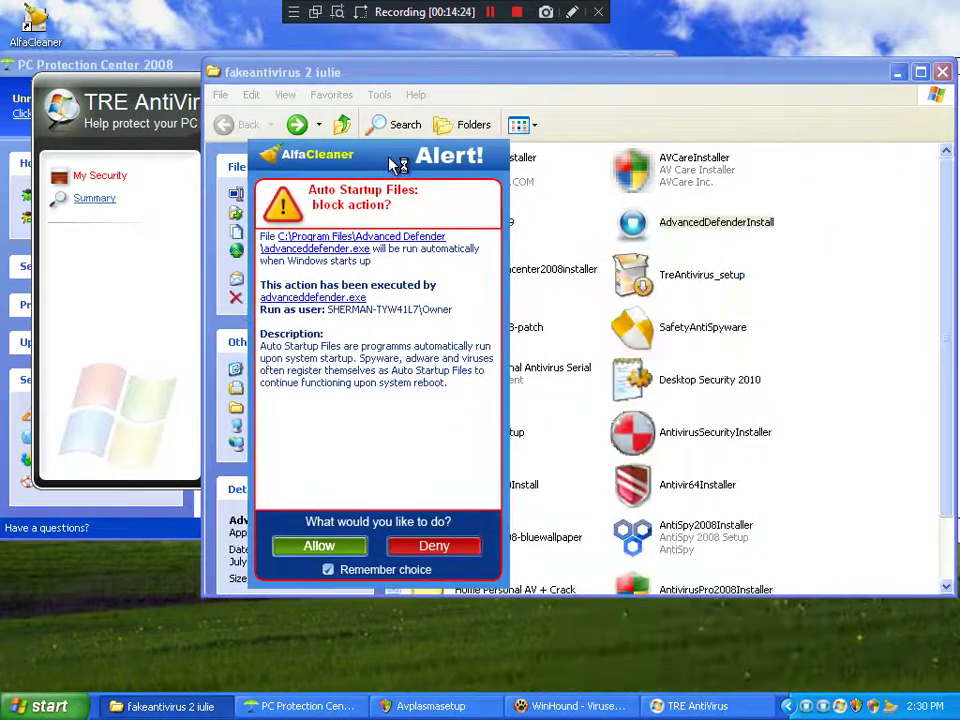
left_click(448, 546)
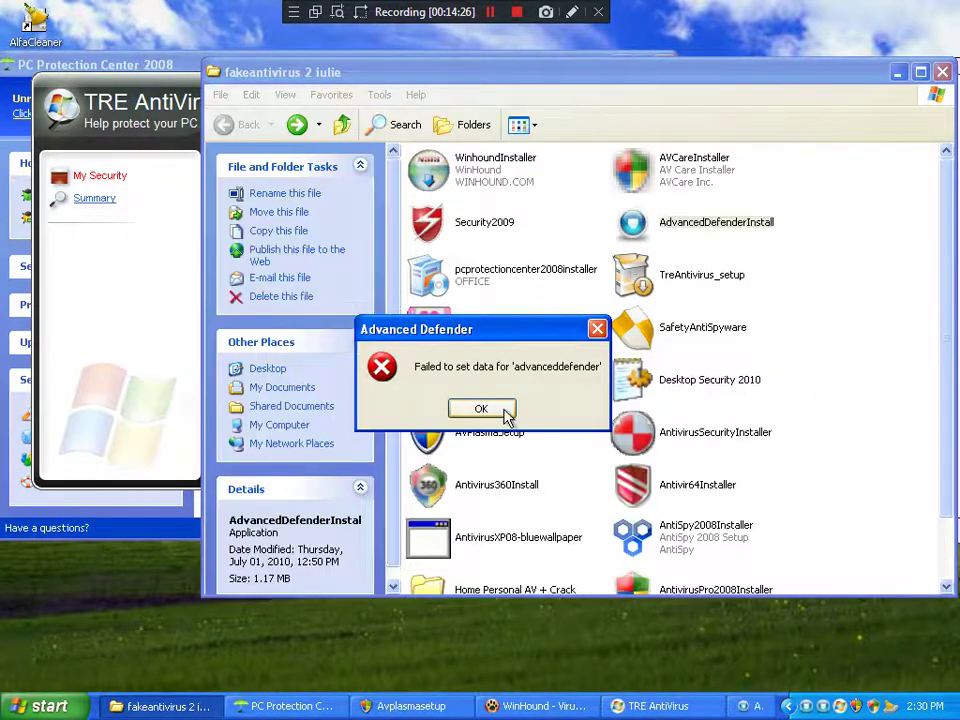
left_click(483, 410)
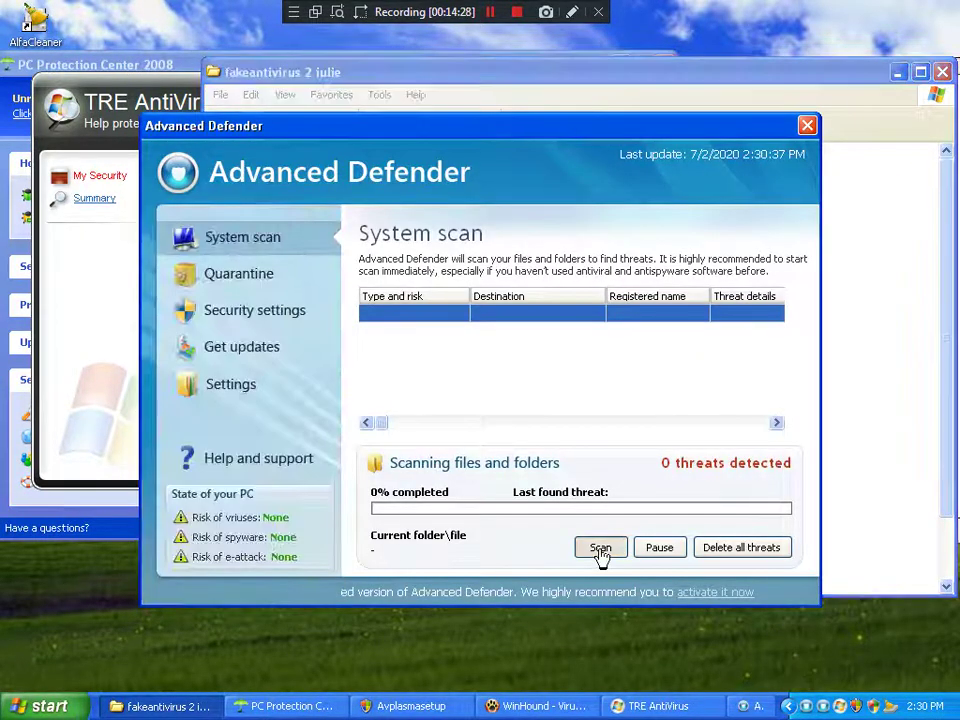
Step: View Advanced Defender's fake scan and security settings pages, then close the program
left_click(601, 552)
left_click(230, 310)
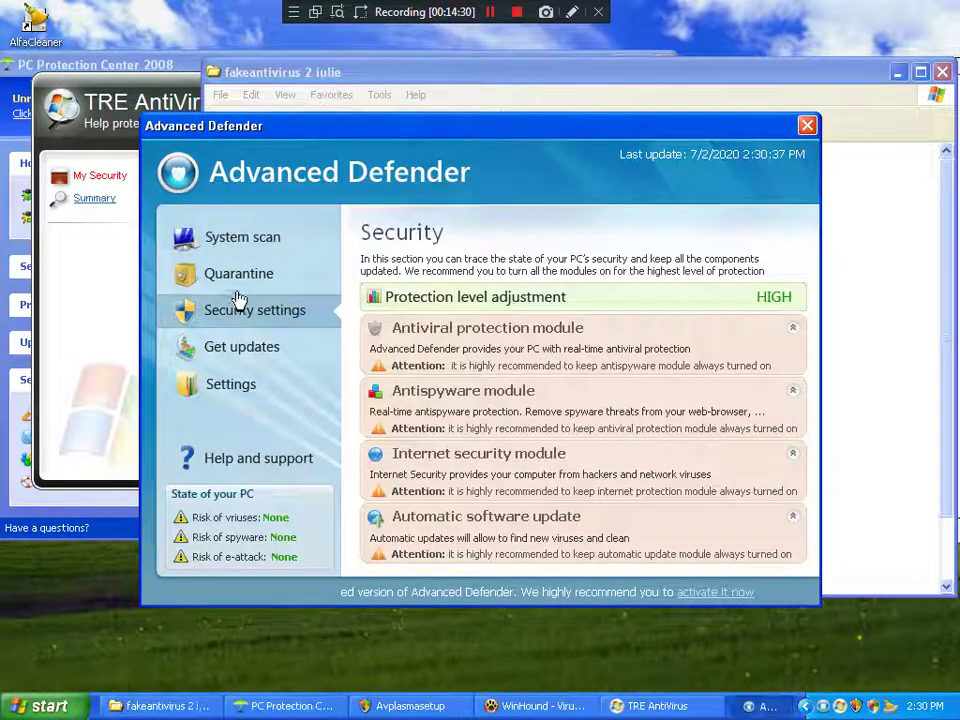
left_click(807, 125)
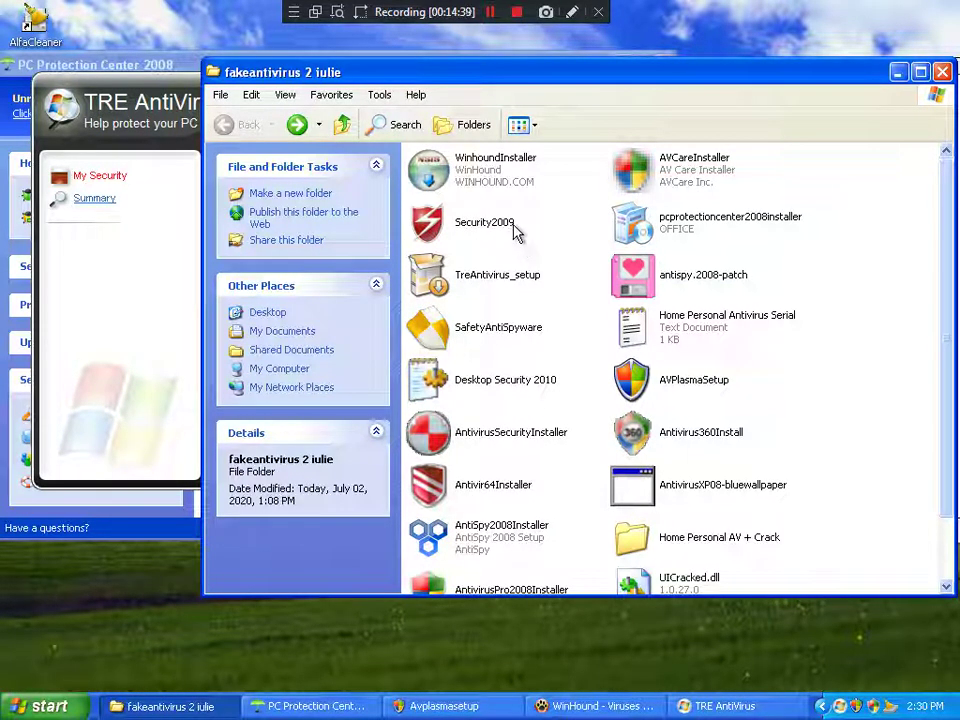
Step: Check TRE AntiVirus's empty event summary and running scan, then close its window
left_click(84, 207)
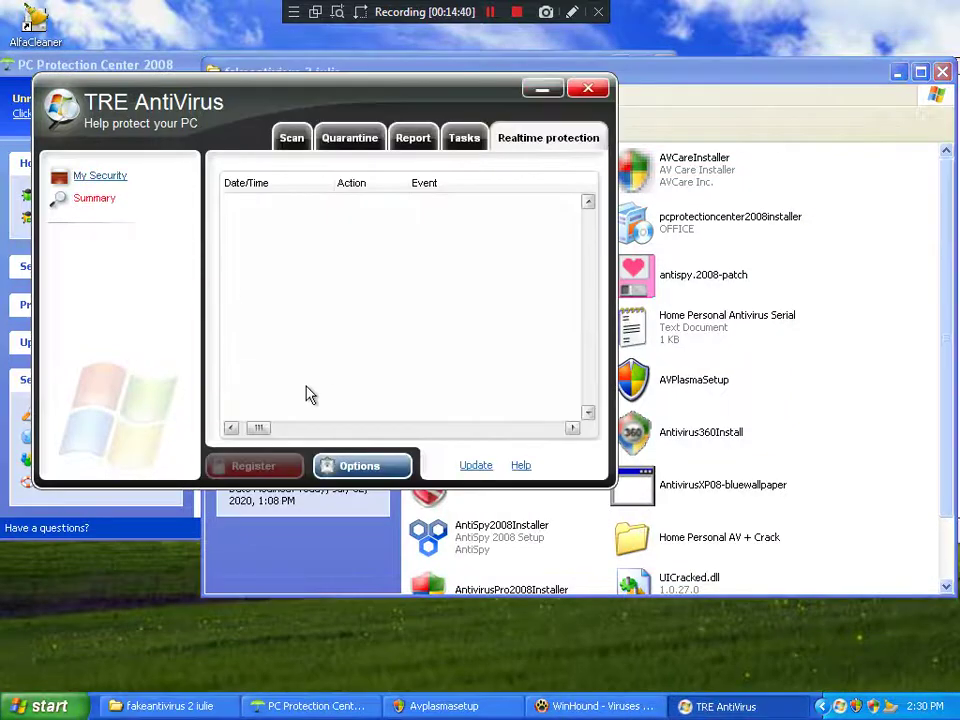
left_click(291, 136)
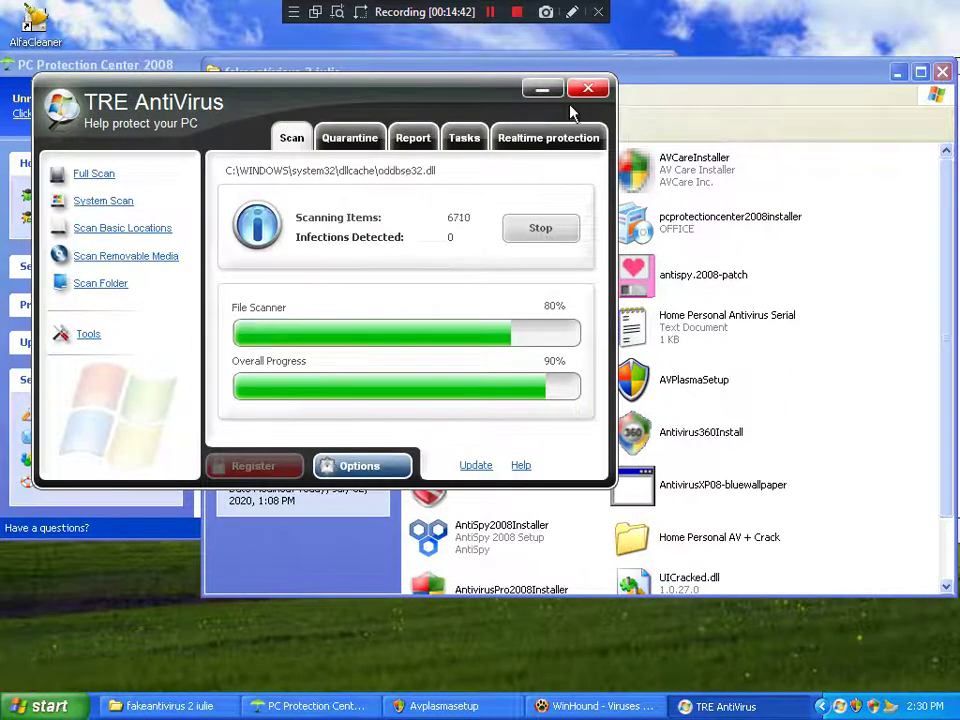
left_click(588, 89)
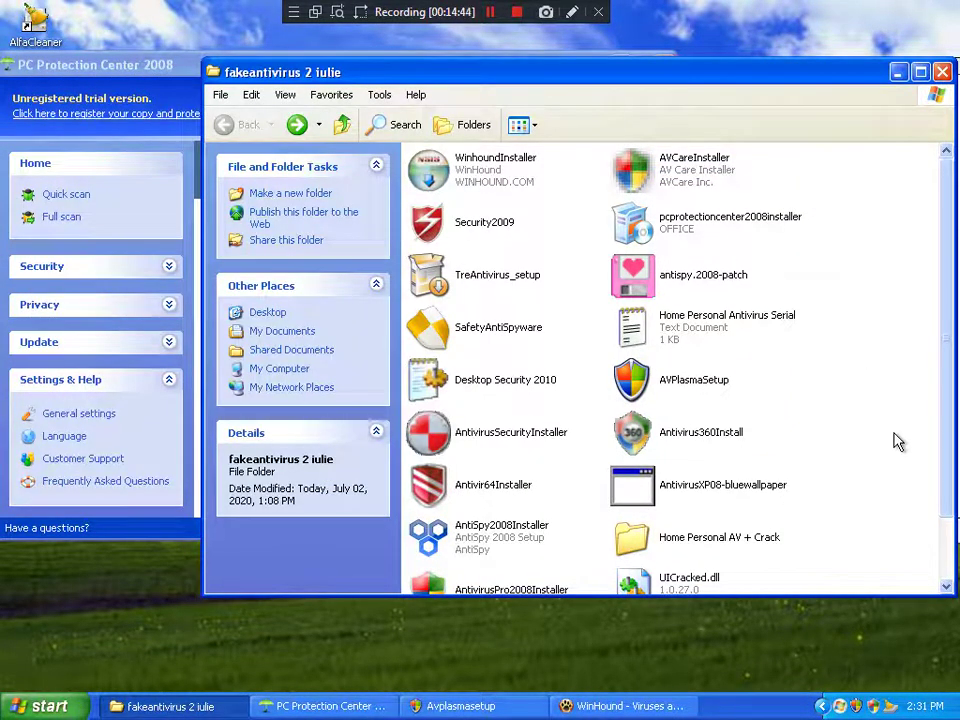
Step: Select Antivirus360Install in the installer folder, then clear the selection
scroll(896, 442, "down", 1)
scroll(896, 442, "up", 1)
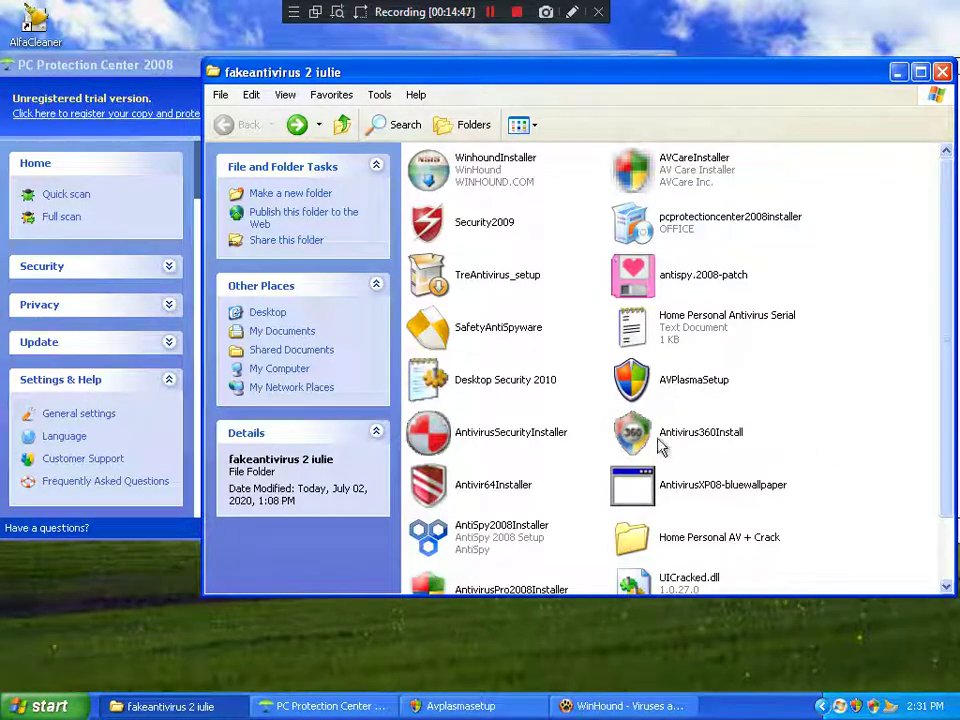
mouse_move(499, 393)
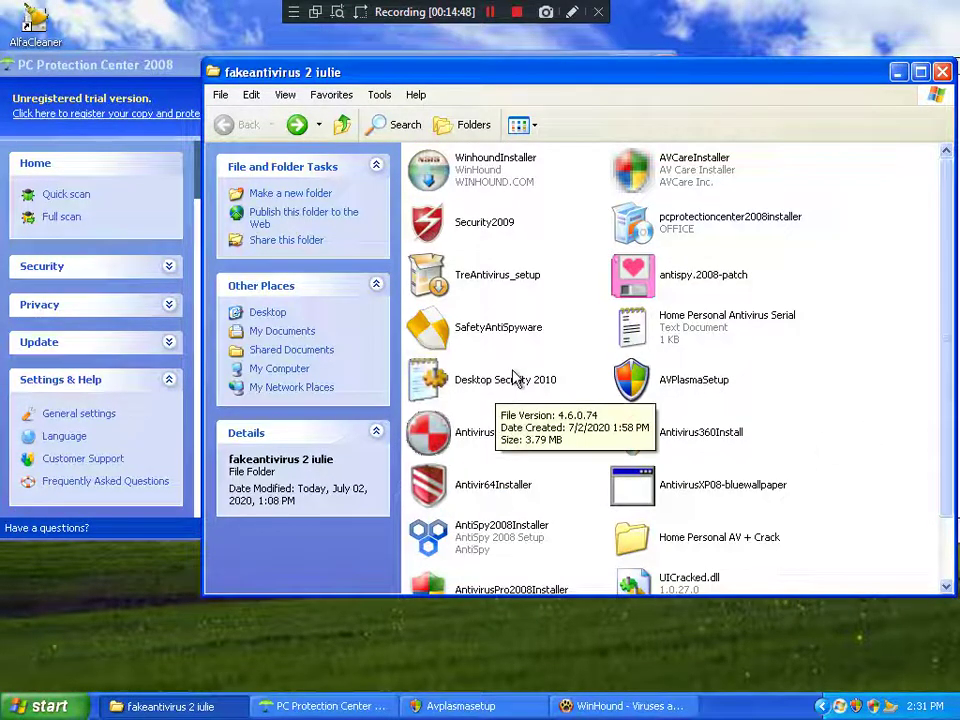
scroll(513, 377, "down", 1)
left_click(639, 370)
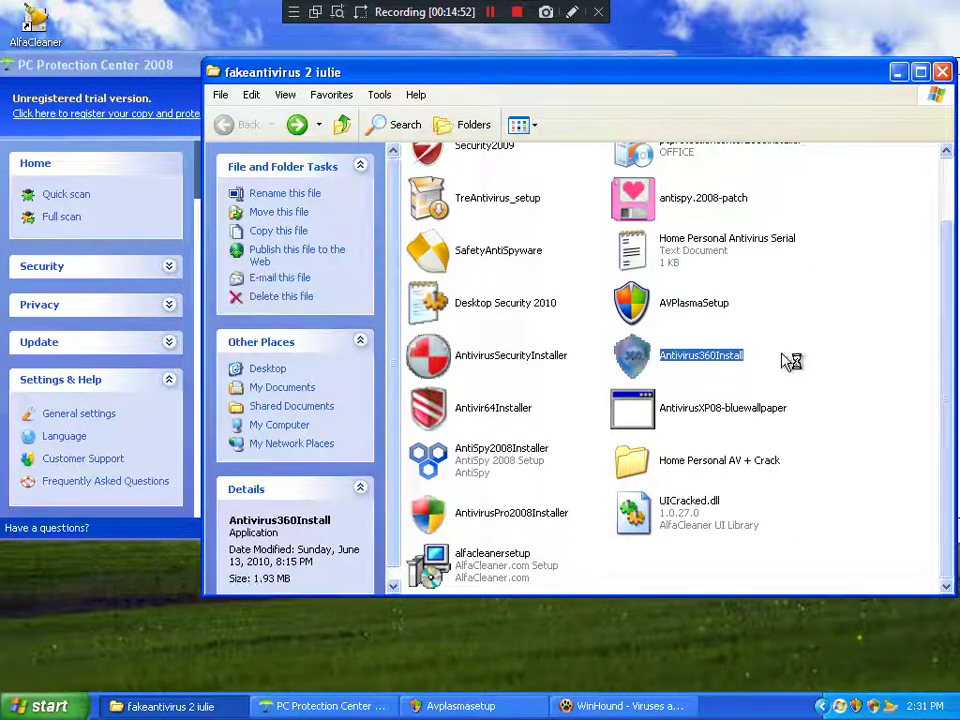
left_click(843, 327)
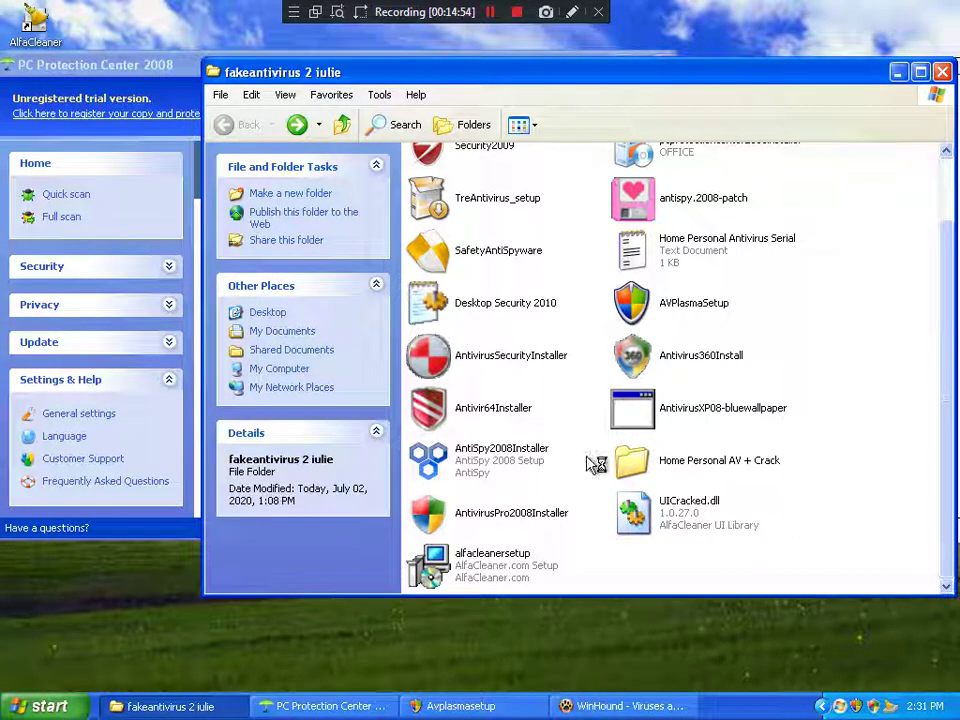
Step: Dismiss the Antivirus360Install crash report and close Antivirus Plasma
left_click(508, 525)
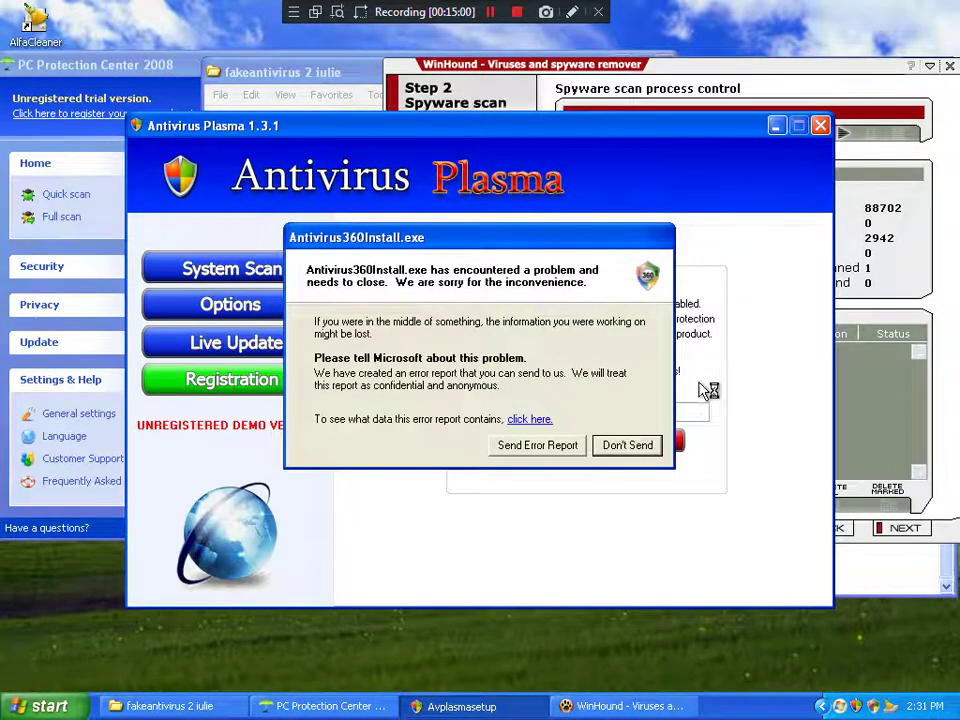
left_click(628, 446)
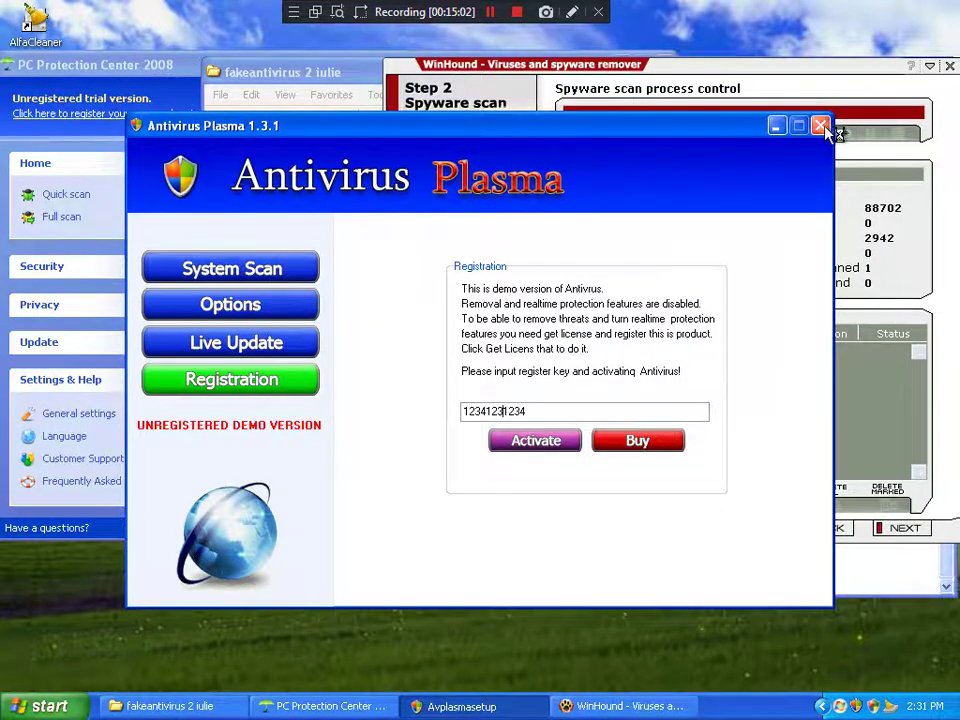
left_click(821, 127)
Step: Move WinHound aside, close PC Protection Center 2008, and reposition the installer folder window up-left
left_click_drag(825, 90, 792, 109)
left_click_drag(175, 68, 320, 91)
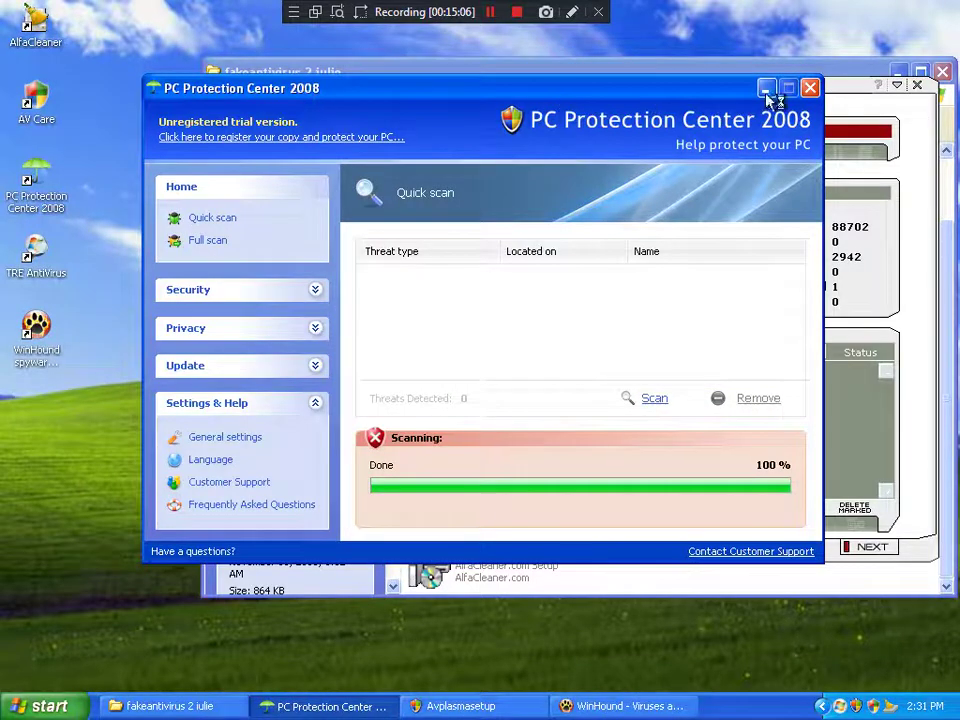
left_click(811, 90)
left_click(251, 85)
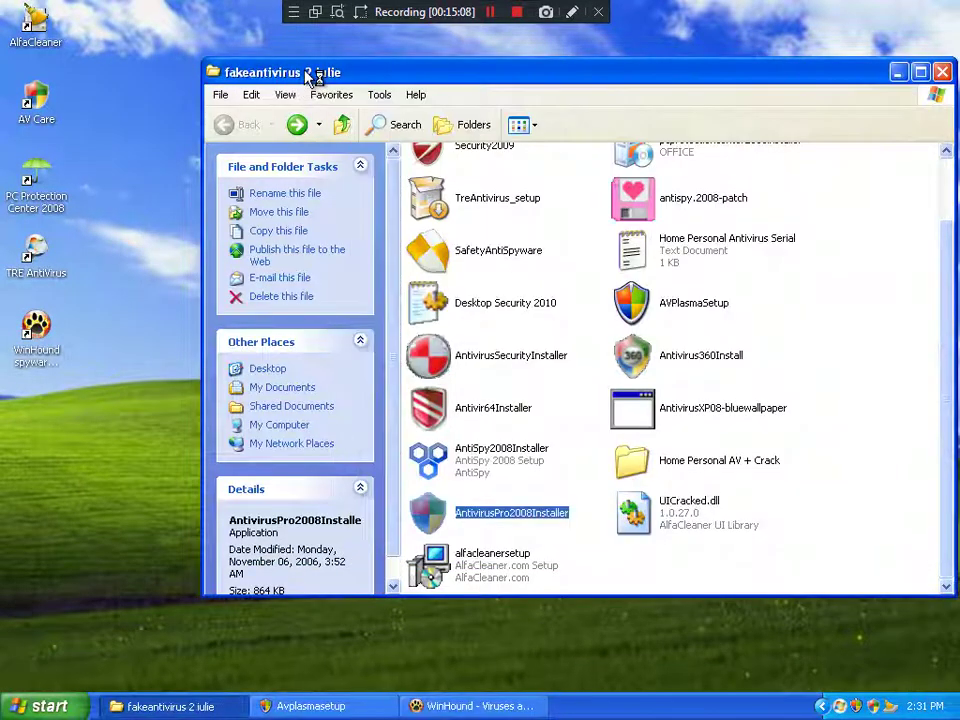
left_click_drag(315, 71, 230, 57)
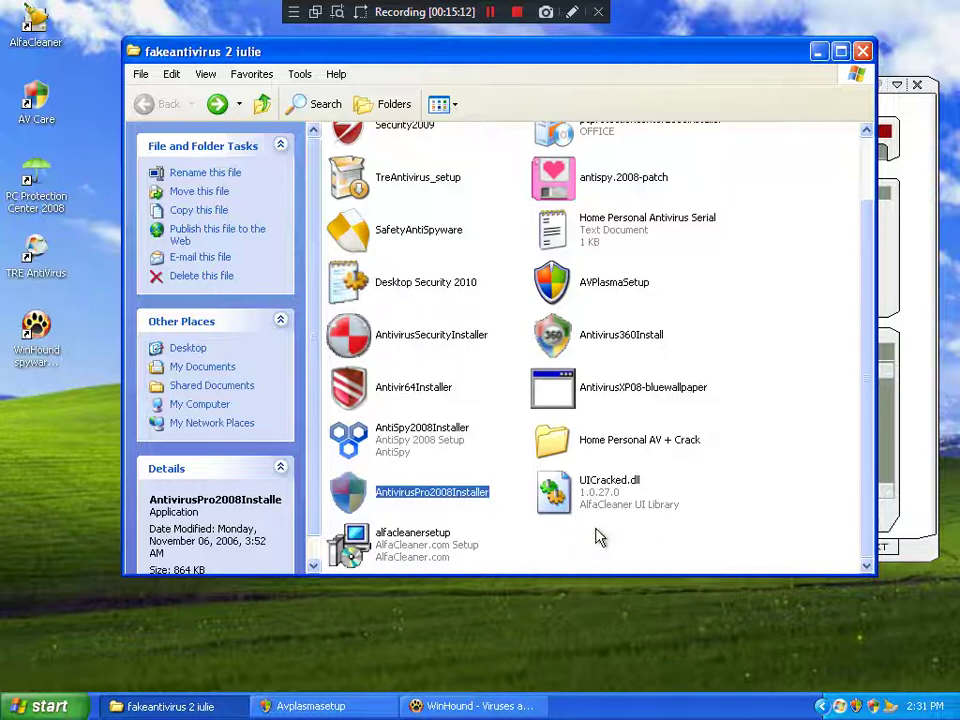
Step: Deny Antivirus Pro 2008's auto-startup entry in the AlfaCleaner alert
left_click(600, 540)
left_click(884, 678)
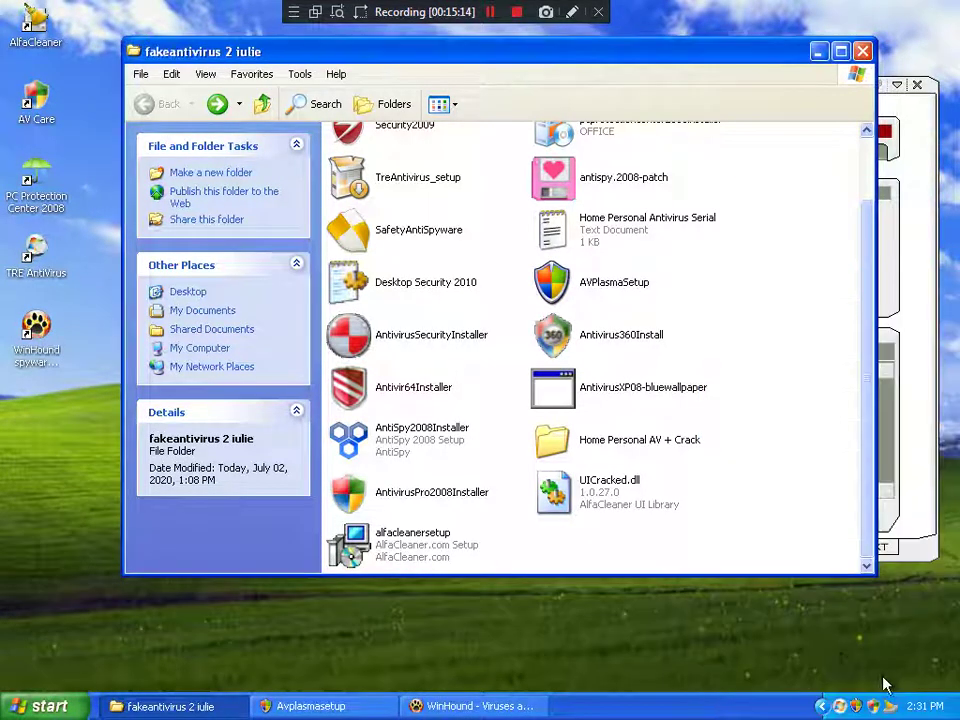
scroll(735, 540, "up", 1)
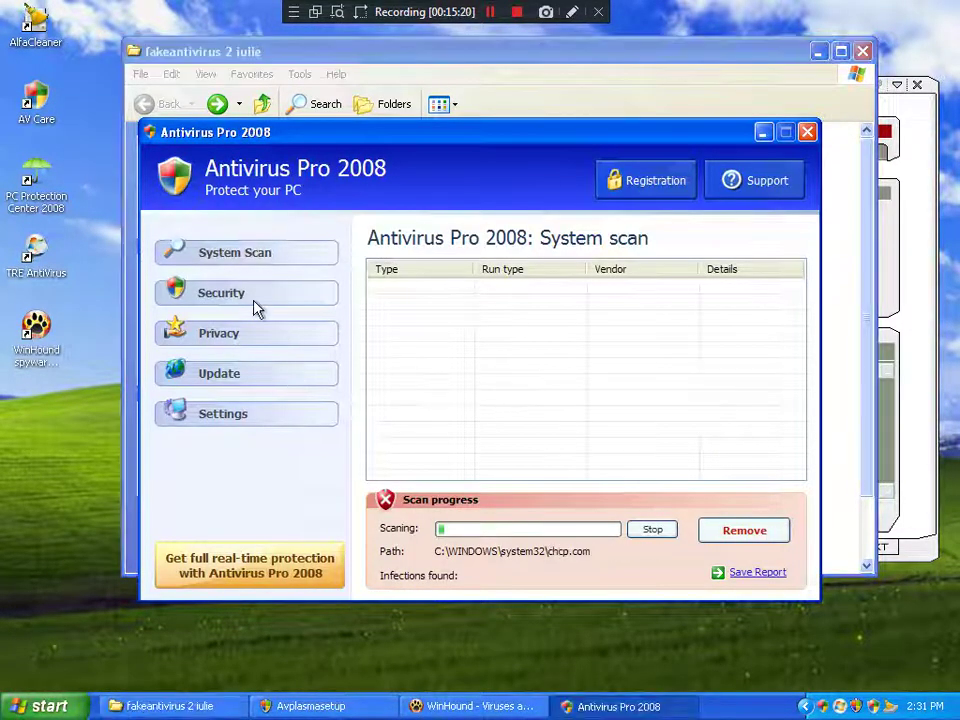
Step: Return to the installer folder and select the AntiSpy2008Installer file
left_click(632, 86)
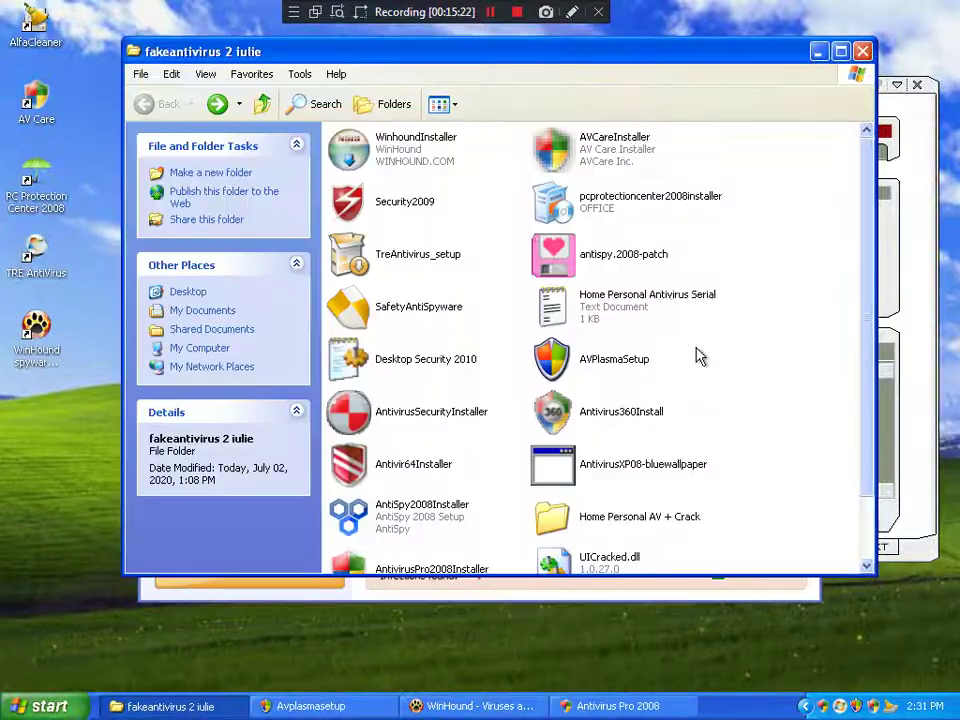
scroll(699, 359, "down", 1)
scroll(699, 359, "up", 1)
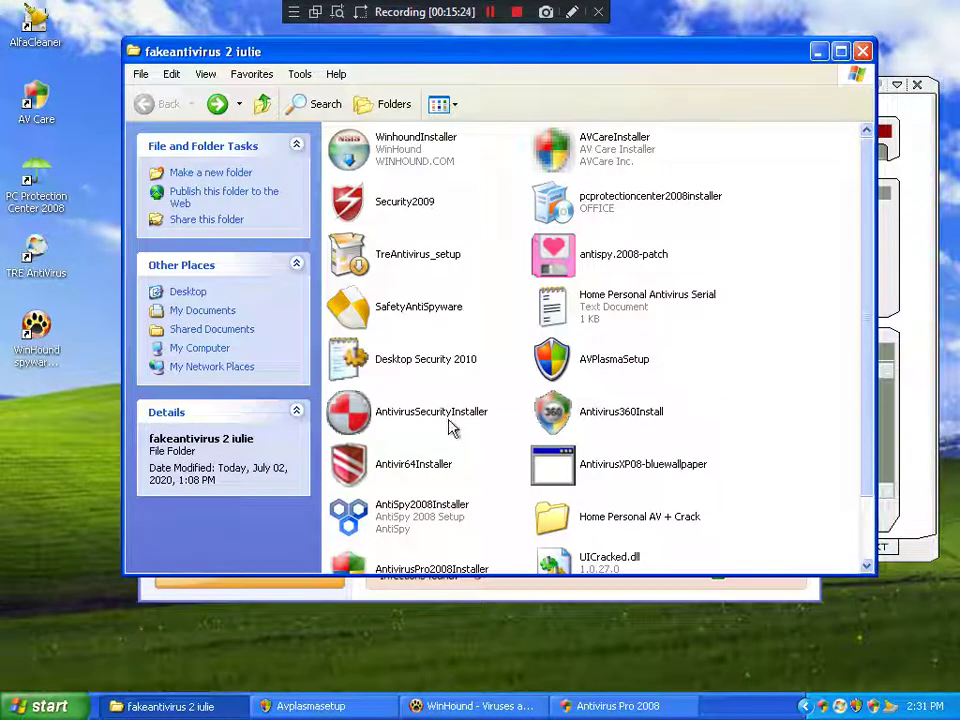
scroll(452, 440, "down", 1)
left_click(428, 455)
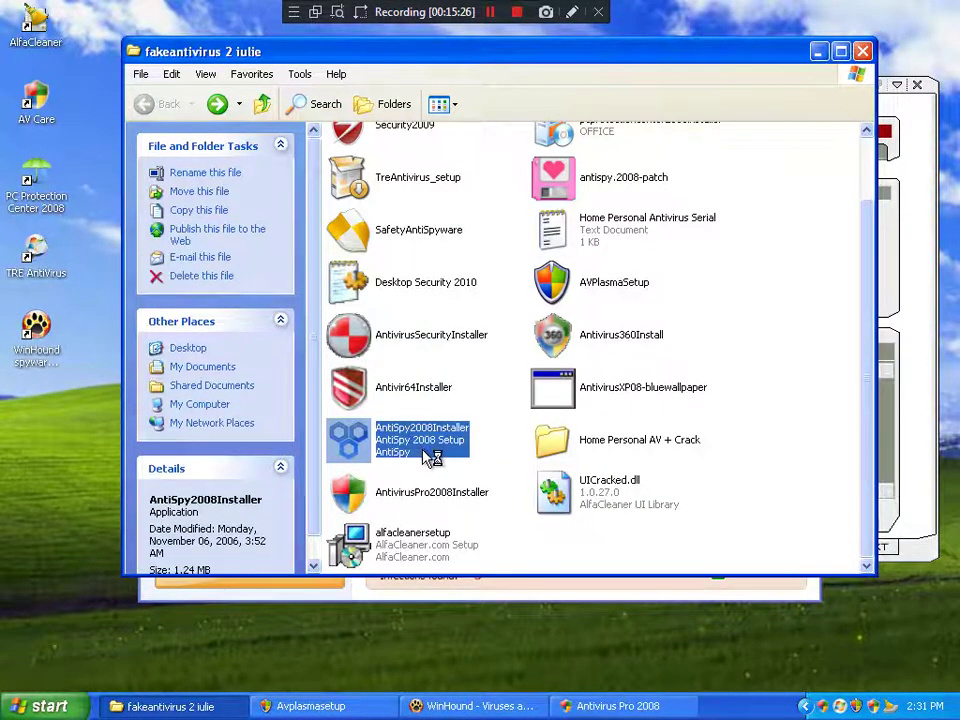
Step: Install AntiSpy 2008 at the default location with a desktop icon, denying its auto-startup entry
left_click(600, 507)
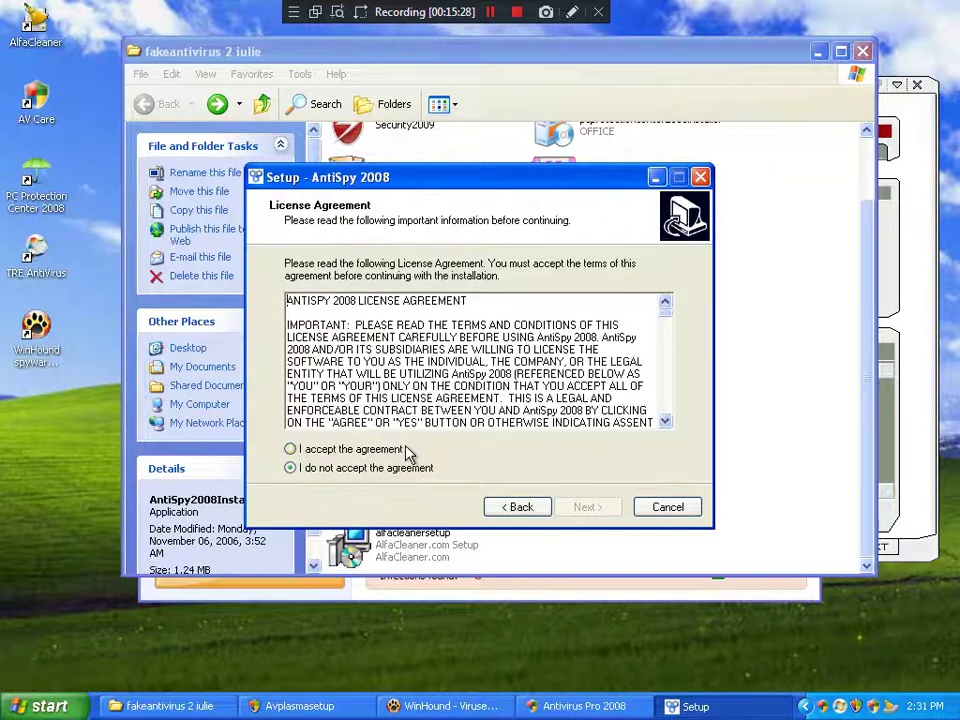
left_click(405, 450)
left_click(584, 507)
left_click(585, 507)
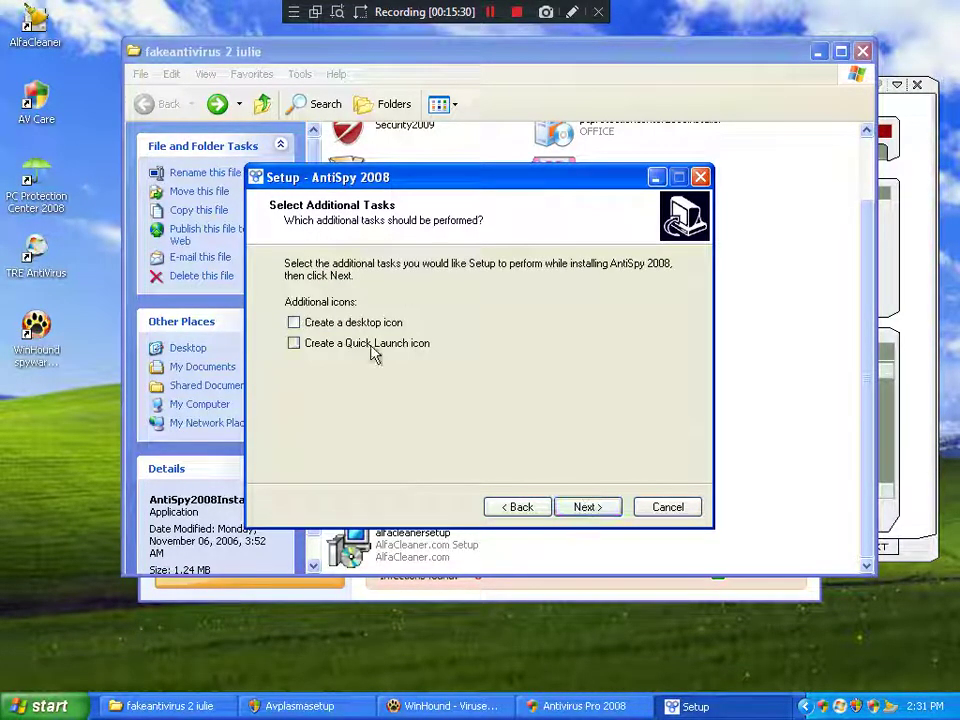
left_click(352, 324)
left_click(588, 507)
left_click(588, 507)
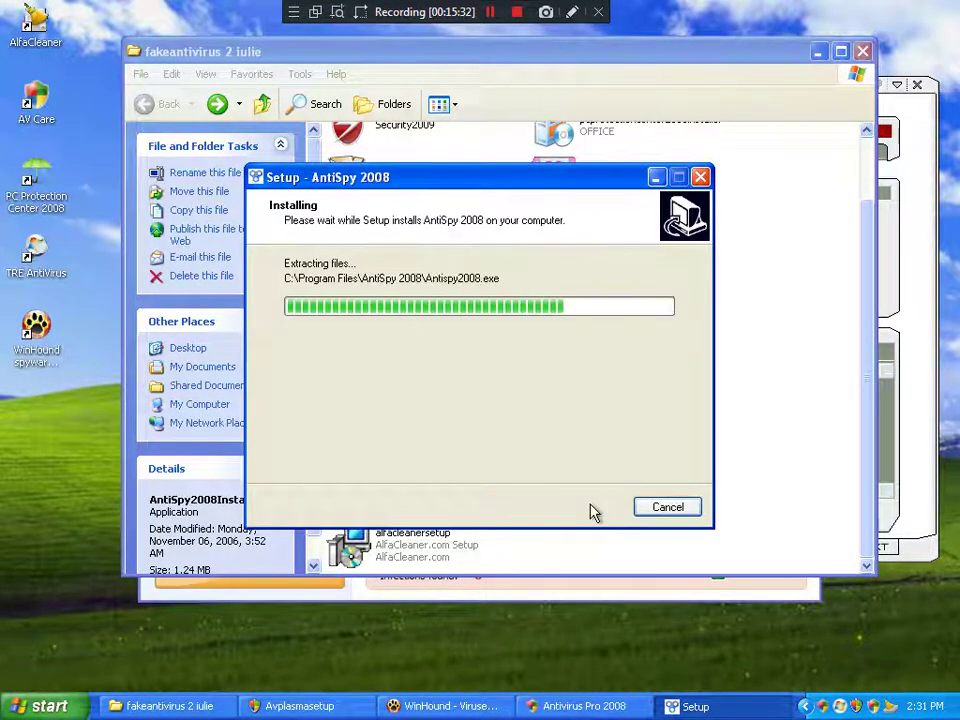
left_click(591, 508)
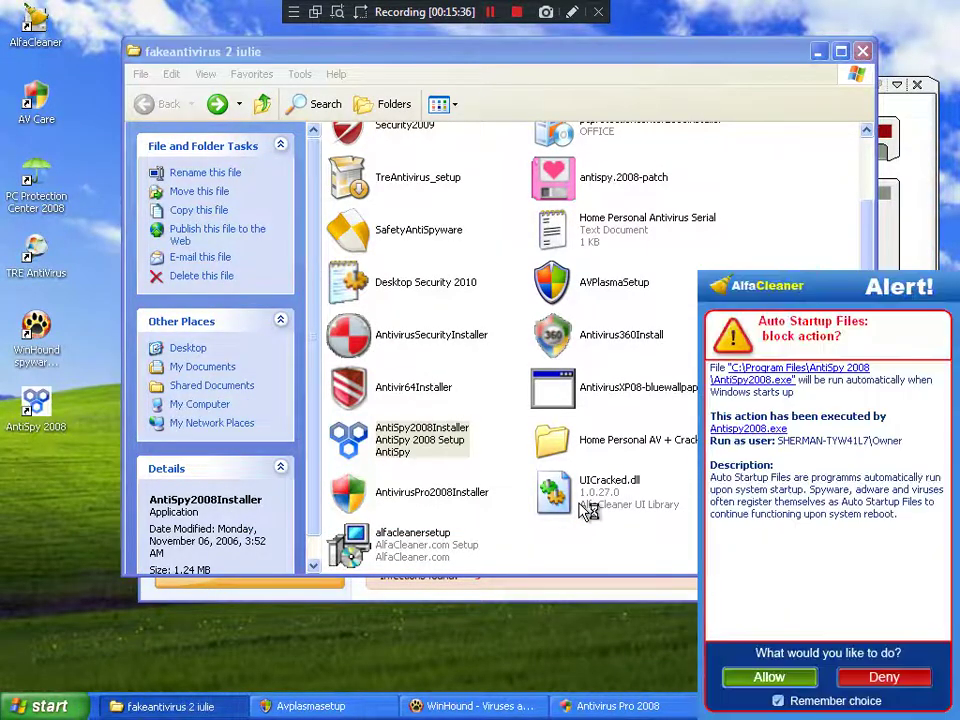
left_click(910, 676)
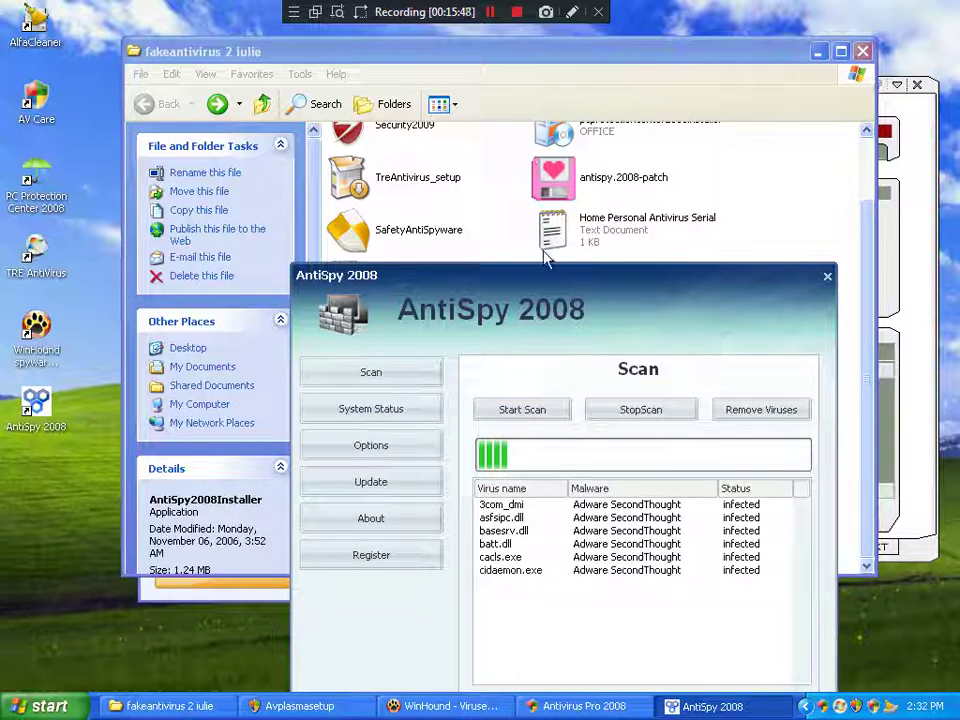
left_click_drag(524, 278, 300, 105)
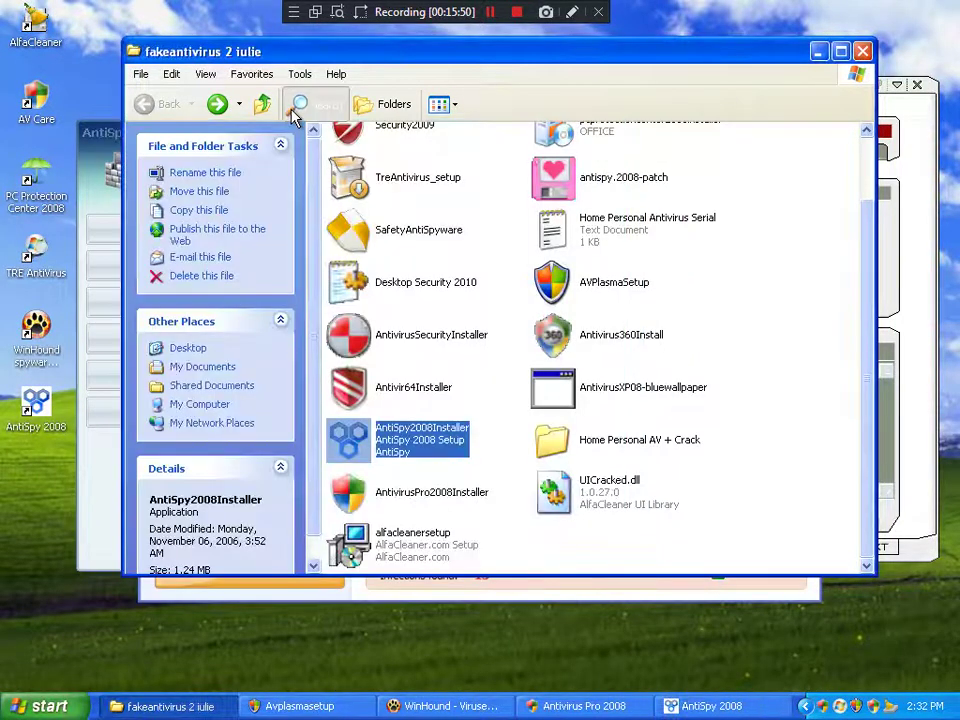
Step: Close the AntiSpy 2008 window mid-scan and close the Search Companion pane
left_click(82, 176)
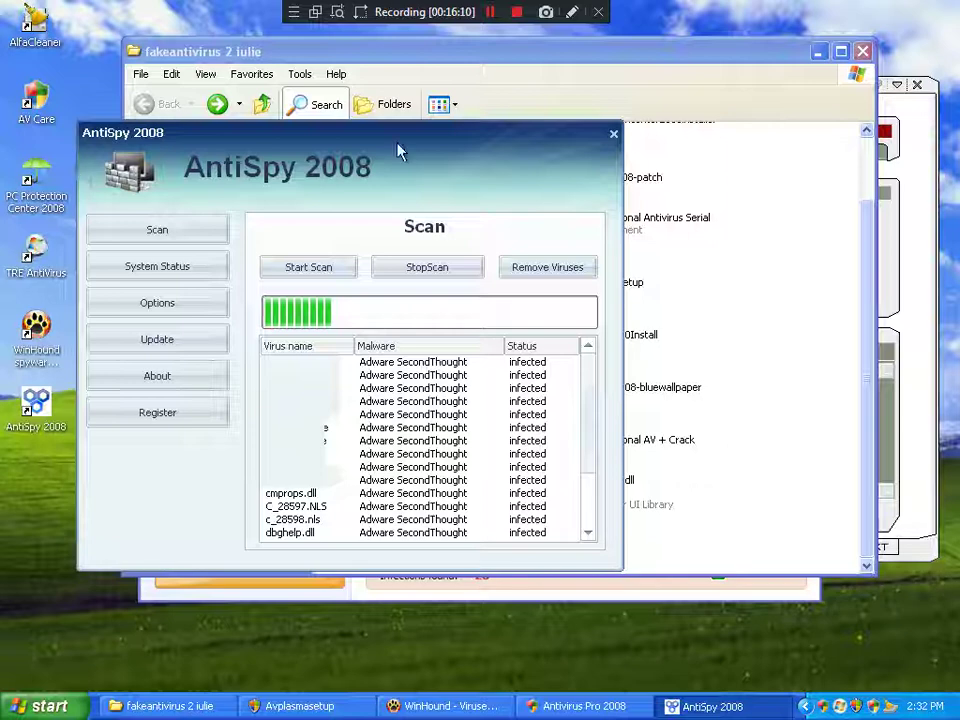
left_click(613, 134)
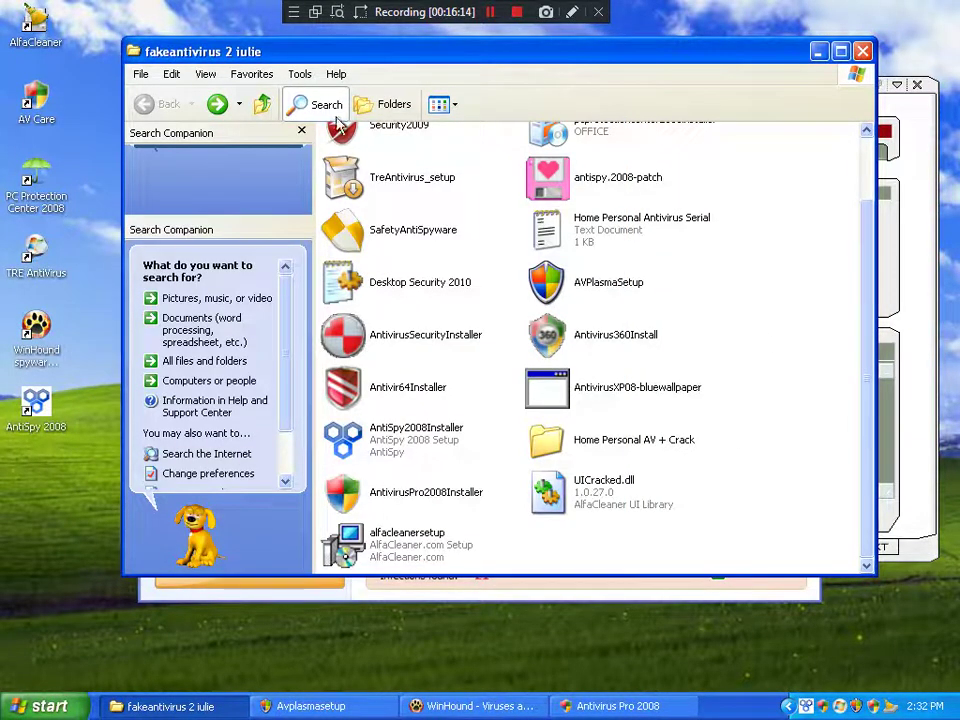
left_click(318, 106)
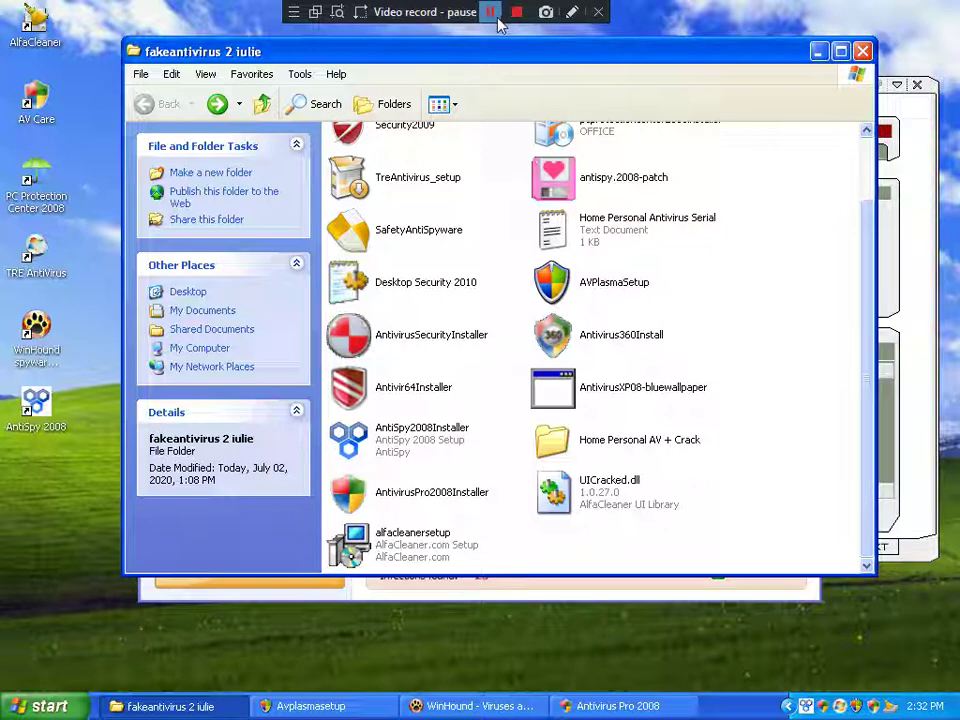
Step: Close Antivirus Pro 2008 after its scan reports 26 infections
left_click(475, 706)
left_click(577, 708)
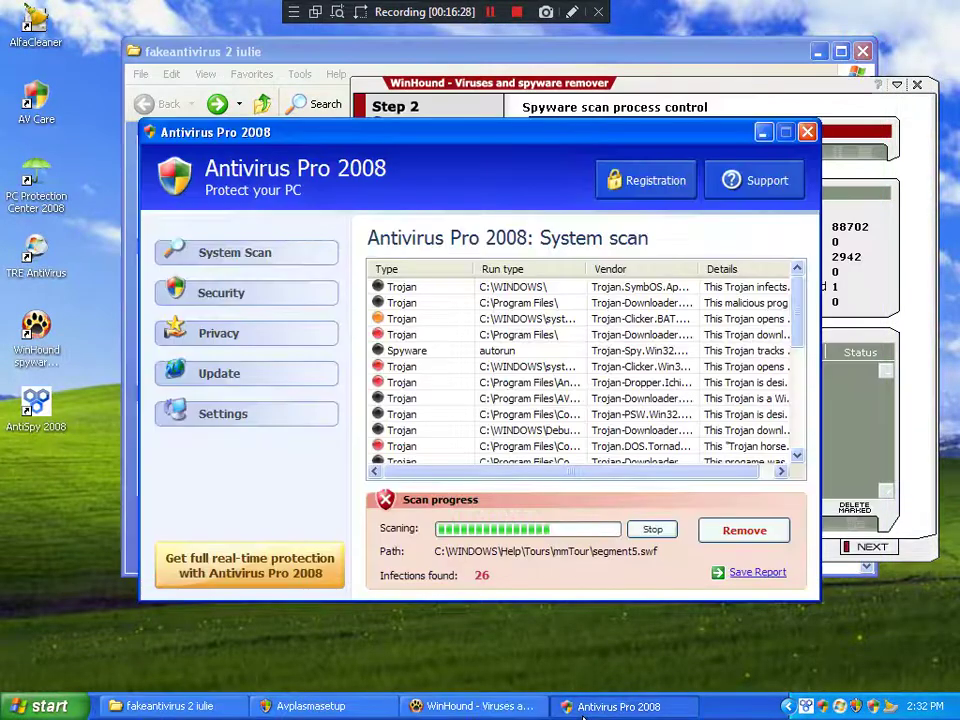
left_click(843, 710)
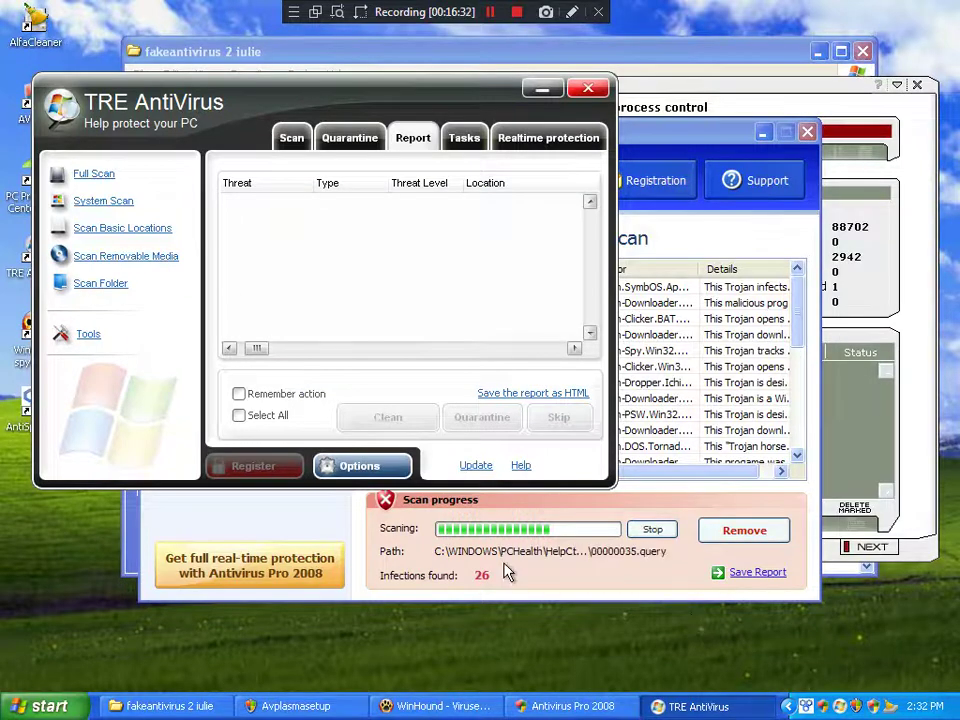
left_click(231, 514)
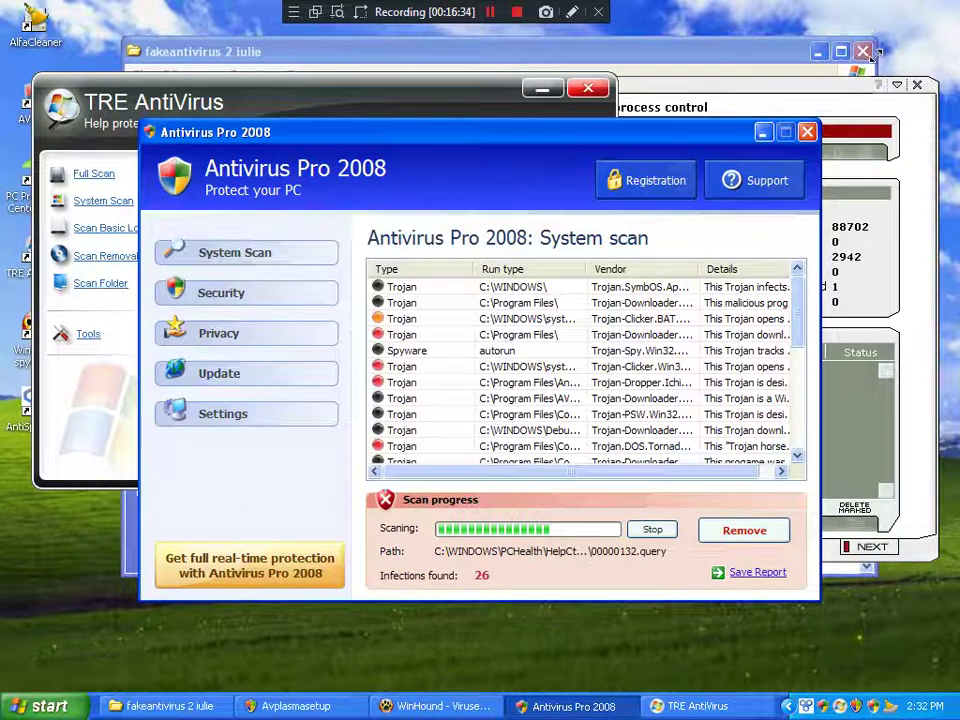
left_click(806, 134)
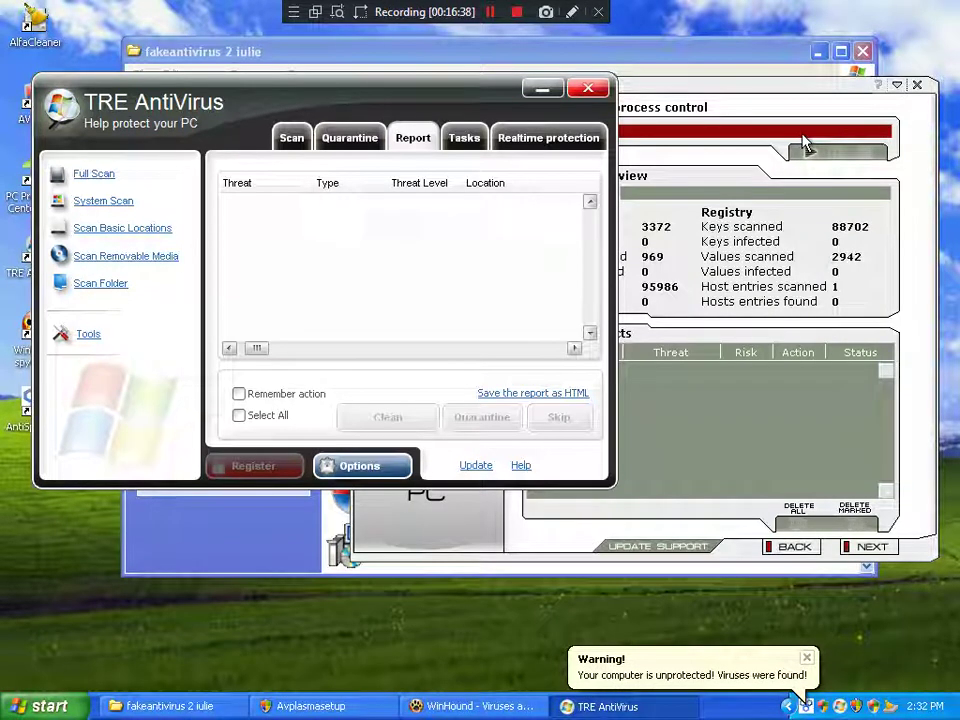
Step: Bring up TRE AntiVirus showing its empty threat report
left_click(236, 565)
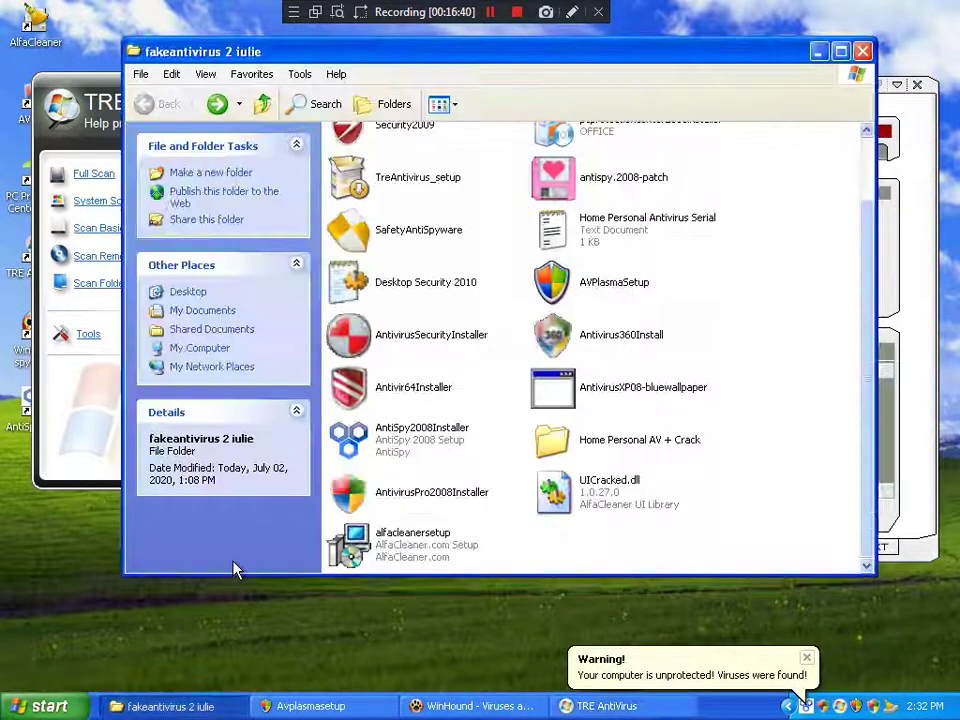
scroll(348, 478, "up", 2)
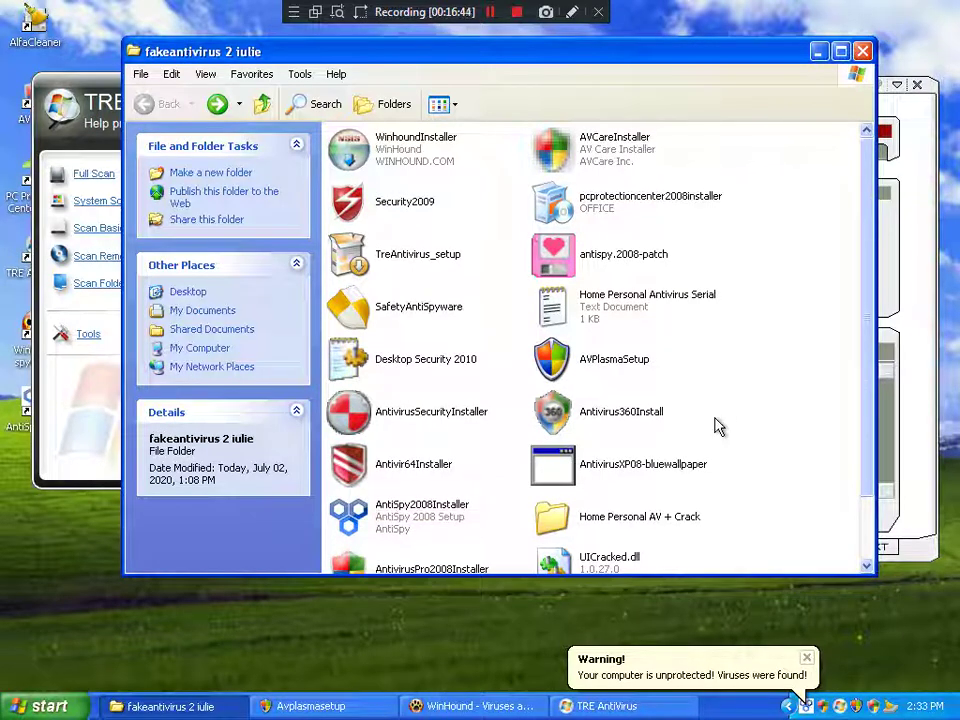
scroll(716, 427, "down", 2)
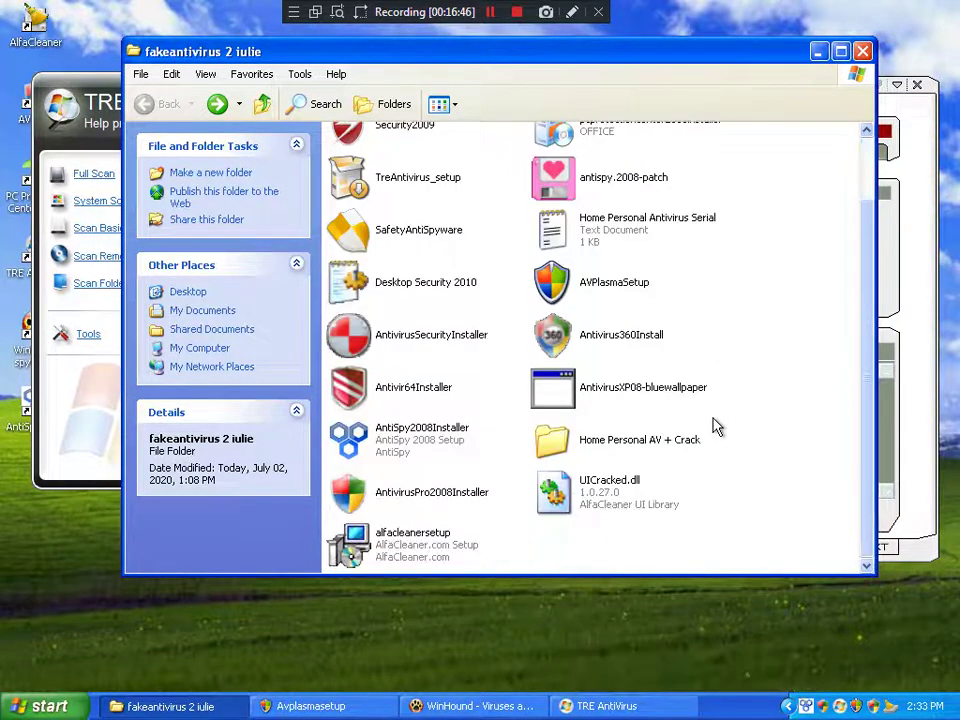
left_click(68, 452)
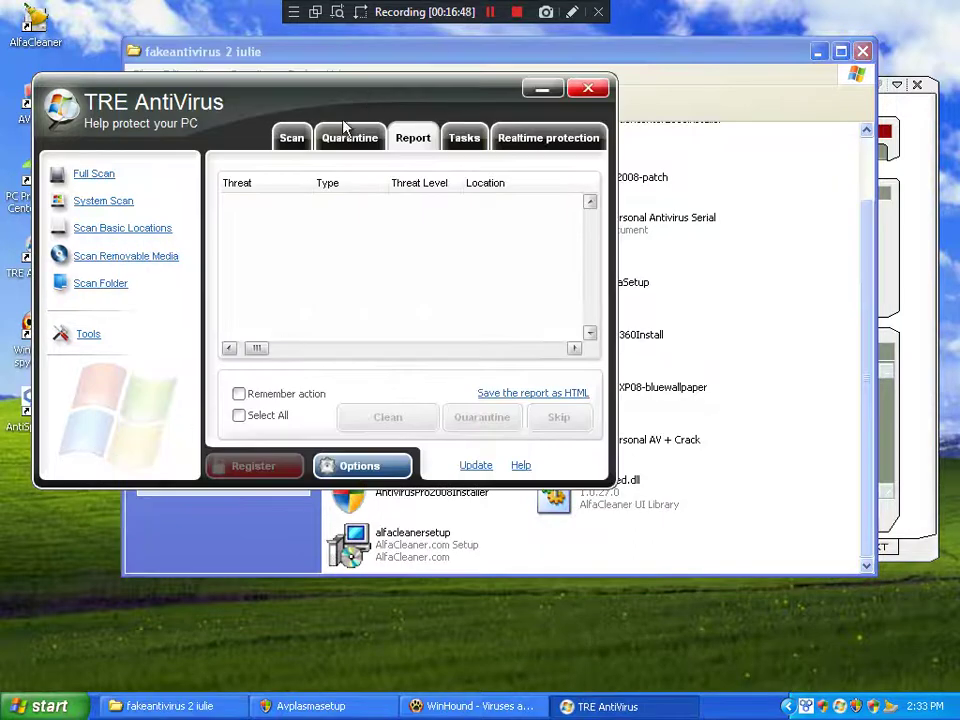
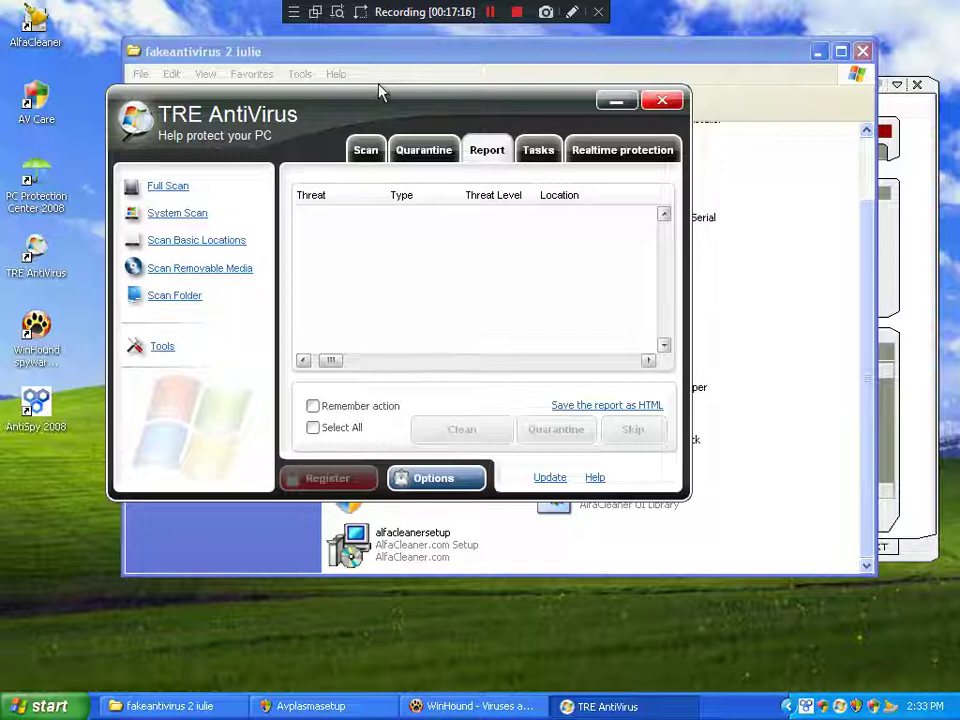
Step: Move TRE AntiVirus aside, dismiss the Antivirus Pro 2008 warning, and bring the fakeantivirus 2 iulie folder forward
left_click_drag(371, 101, 317, 100)
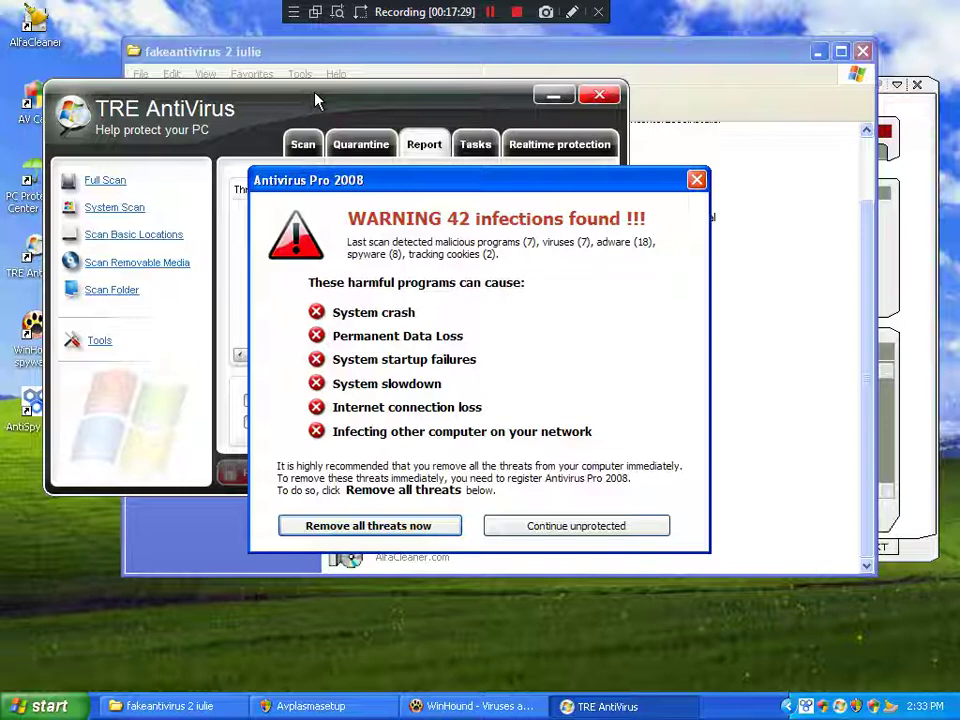
left_click(580, 530)
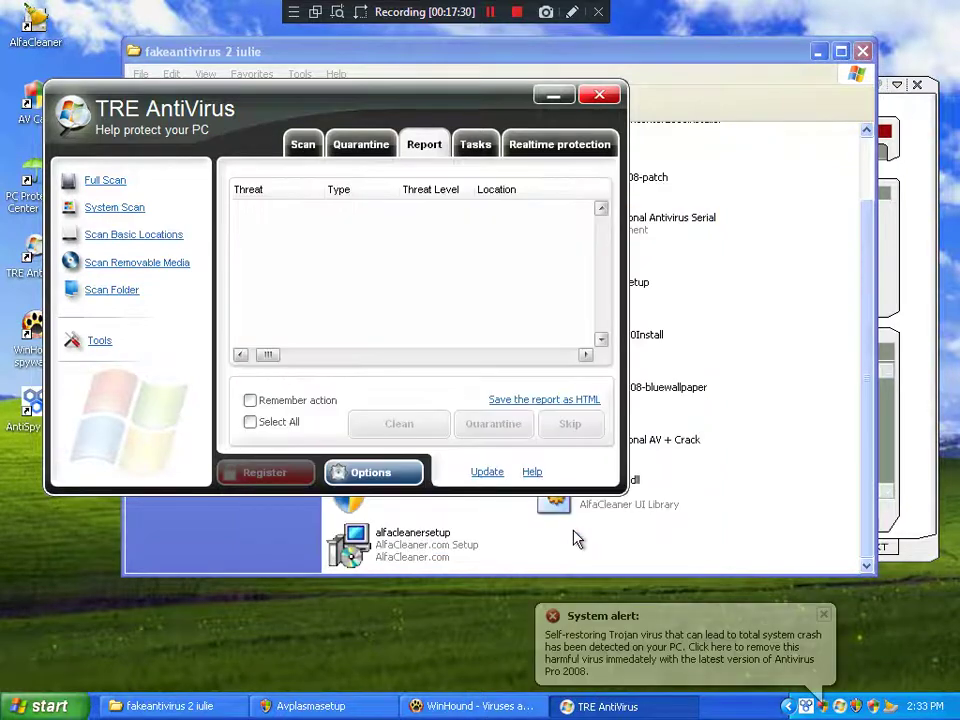
left_click(806, 525)
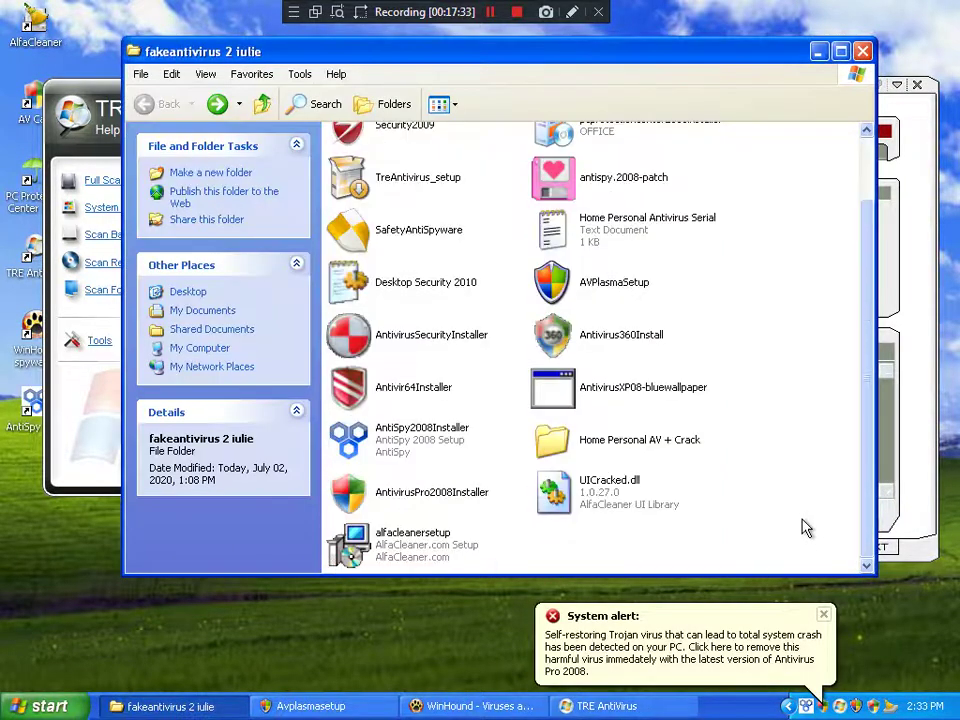
Step: Browse the folder's installers, select and deselect AntivirusSecurityInstaller, then bring up AlfaCleaner's System Protection page
scroll(806, 527, "up", 2)
scroll(806, 527, "down", 2)
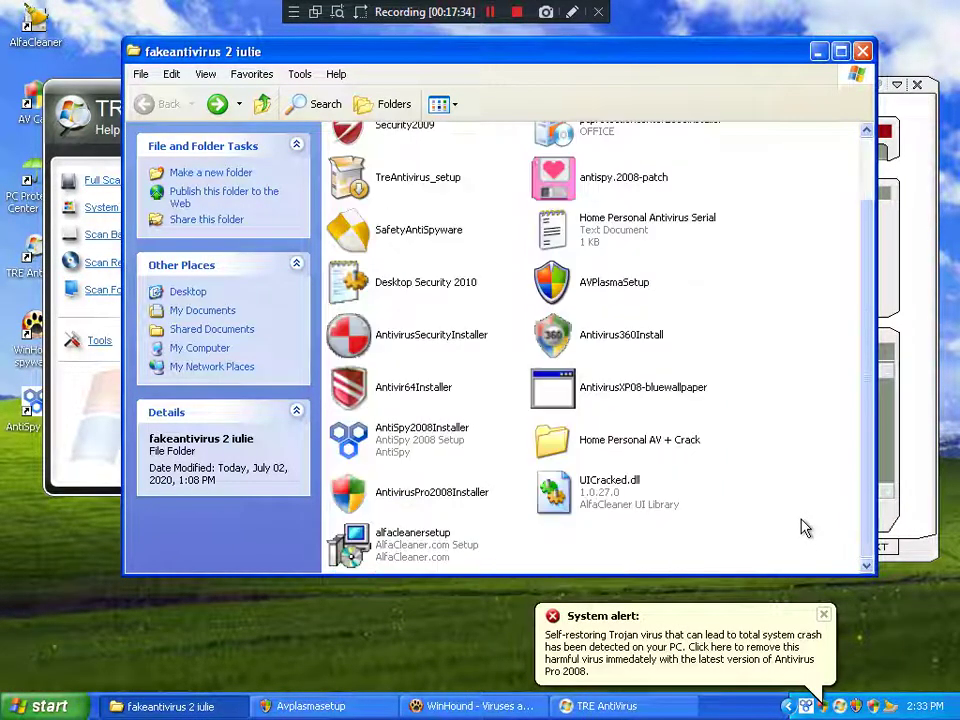
left_click(412, 356)
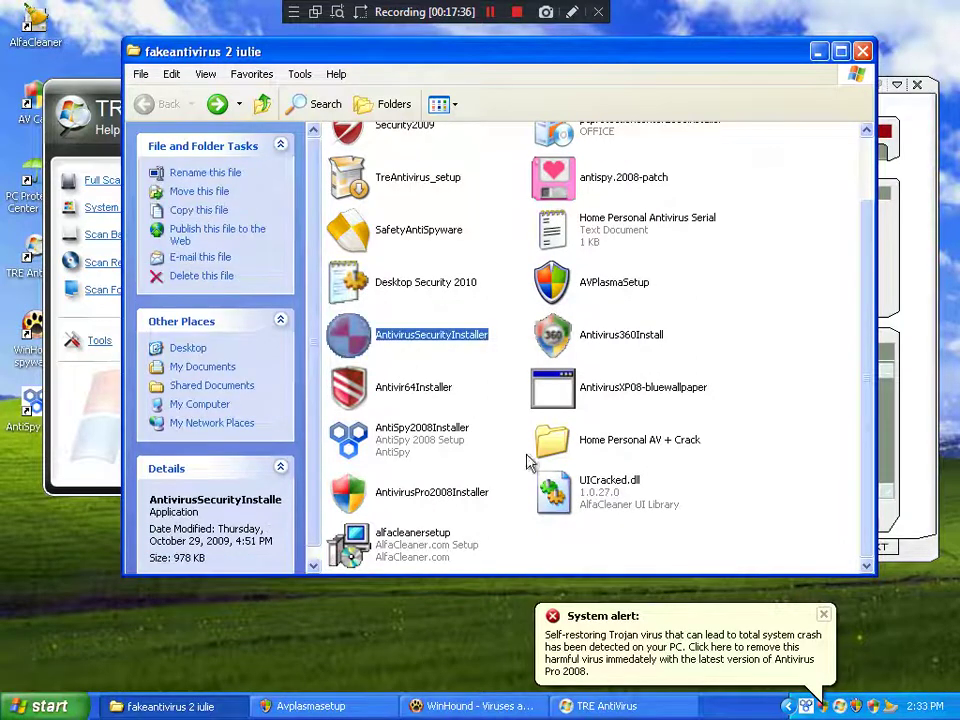
left_click(754, 559)
scroll(680, 528, "up", 2)
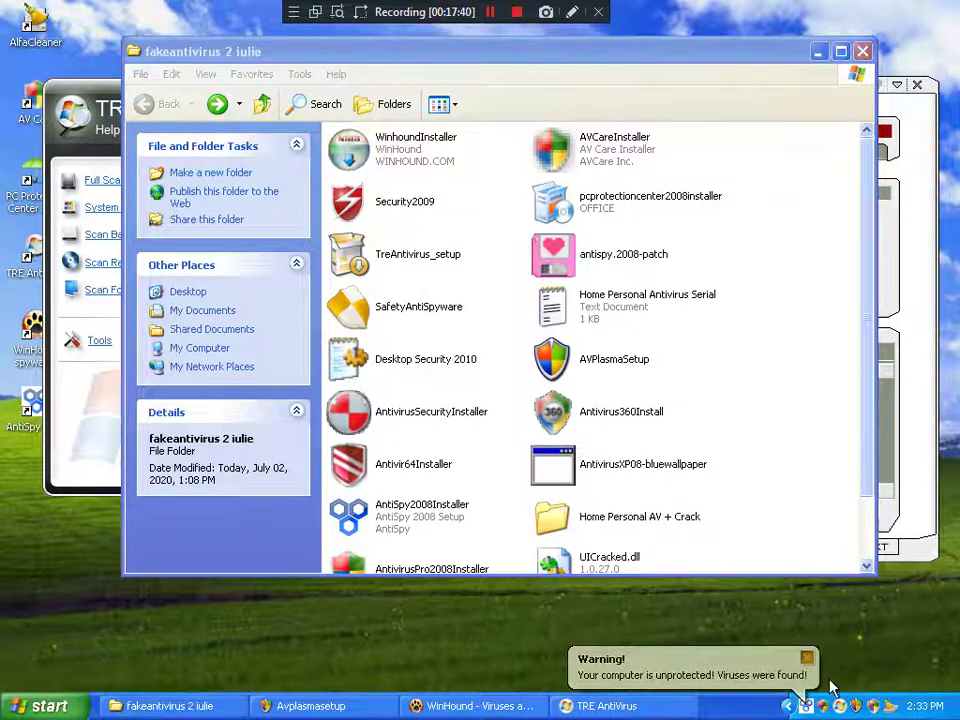
left_click(884, 710)
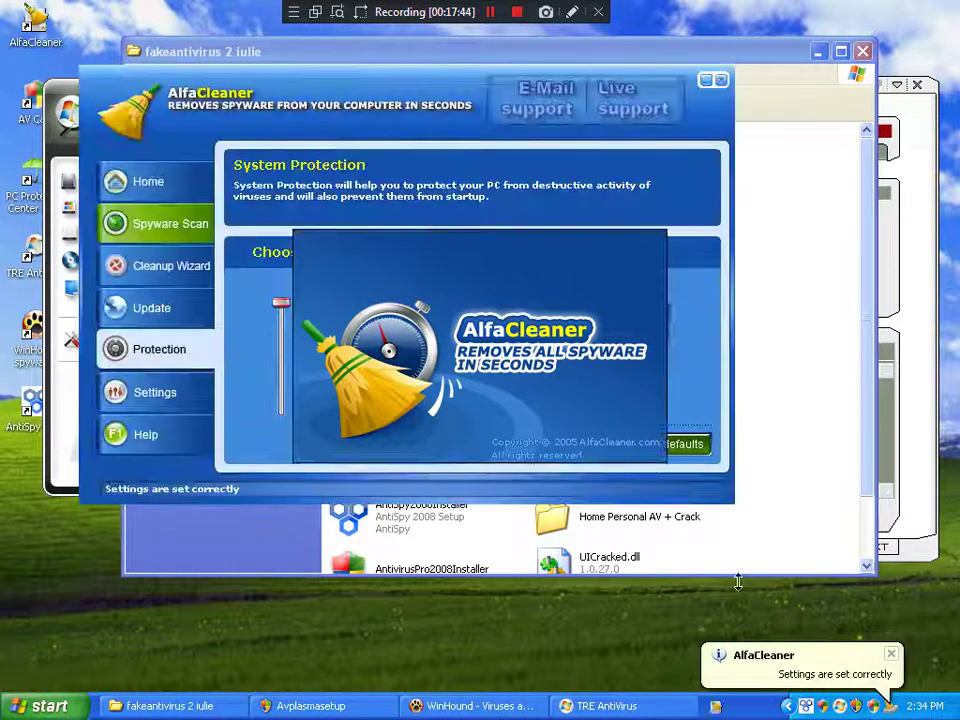
Step: Start AlfaCleaner's Spyware Scan, move its window right, and bring the folder back in front
left_click(165, 222)
left_click(343, 212)
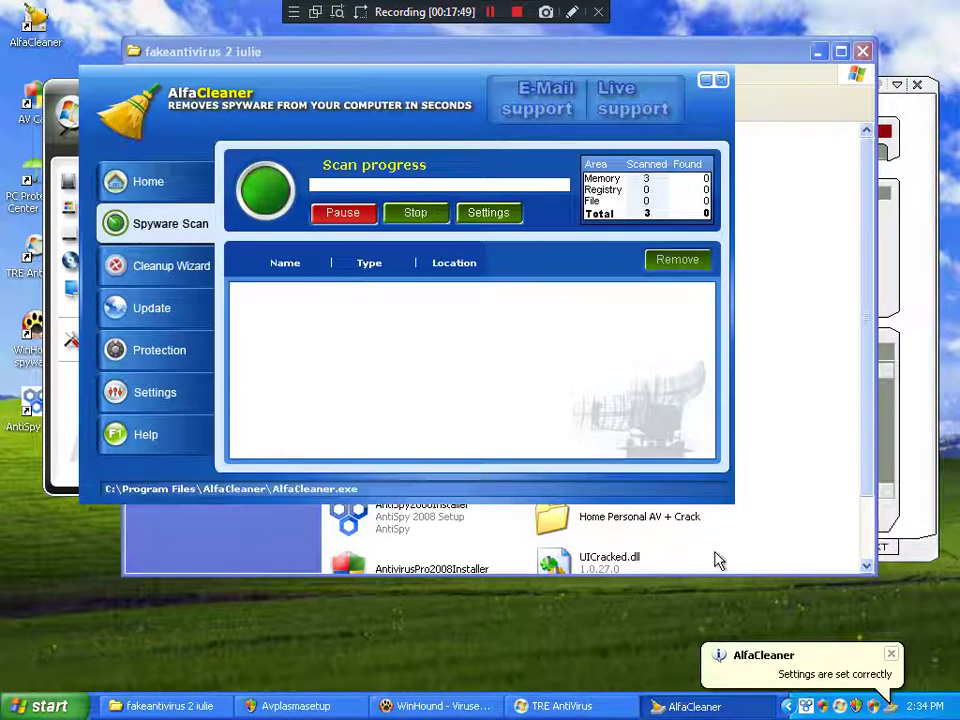
left_click_drag(349, 120, 532, 117)
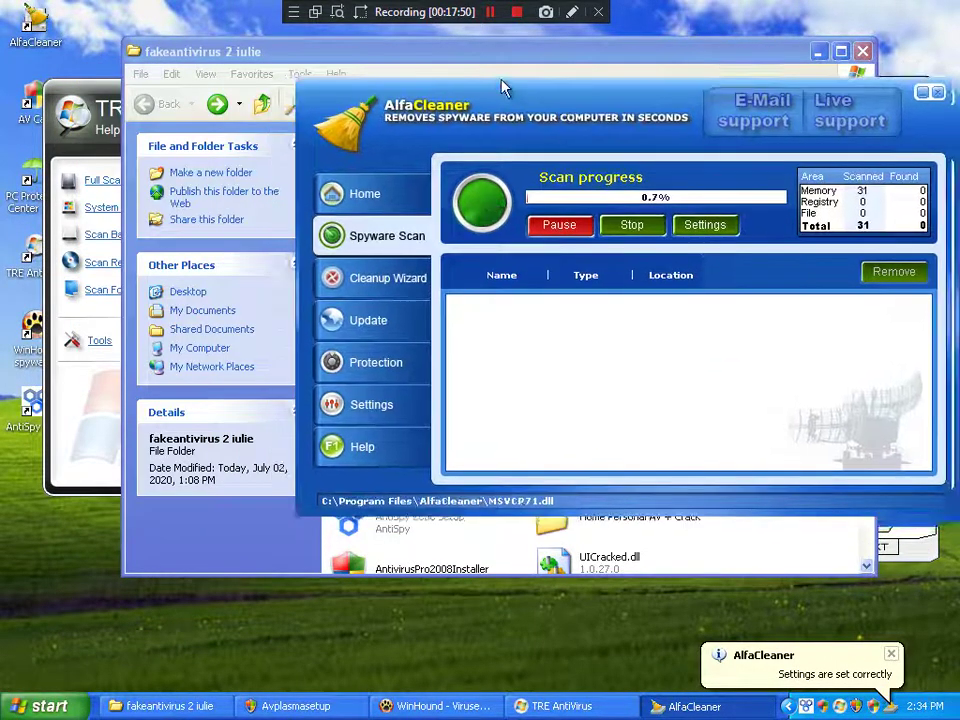
left_click(82, 430)
left_click(224, 527)
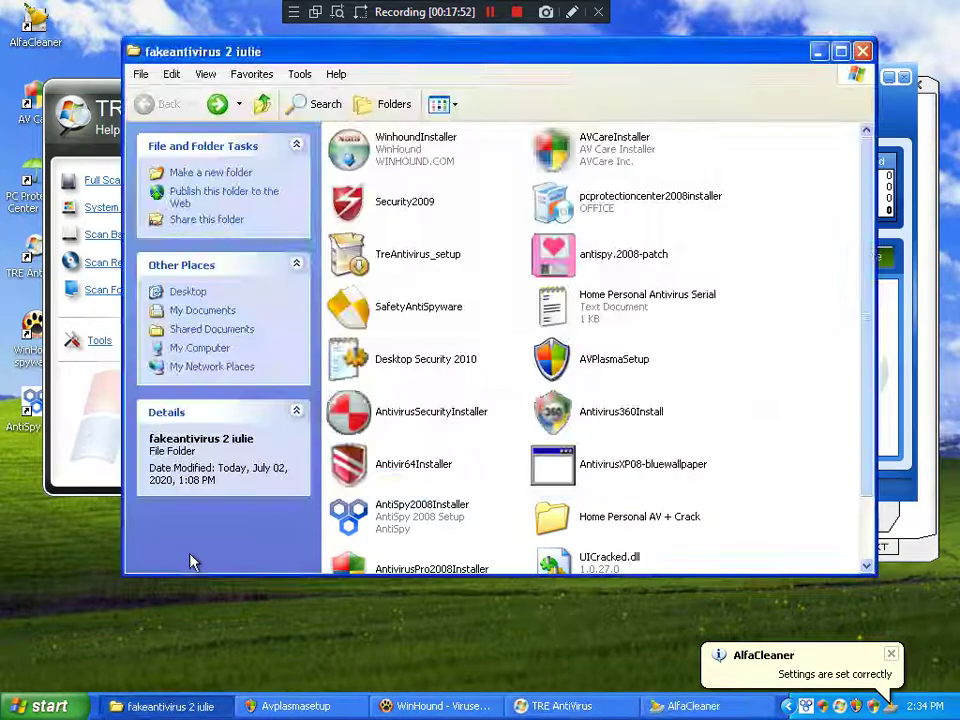
Step: Restart WinHound's spyware scan from Step 1 Configure, then return to the fakeantivirus 2 iulie folder
scroll(300, 520, "down", 3)
left_click(437, 706)
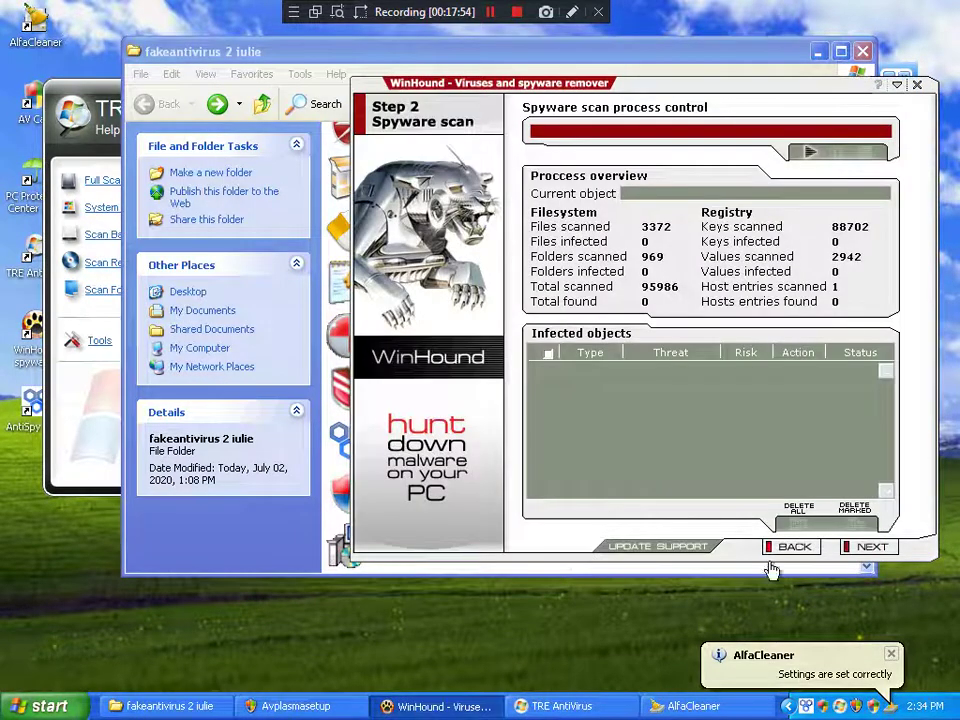
left_click(810, 156)
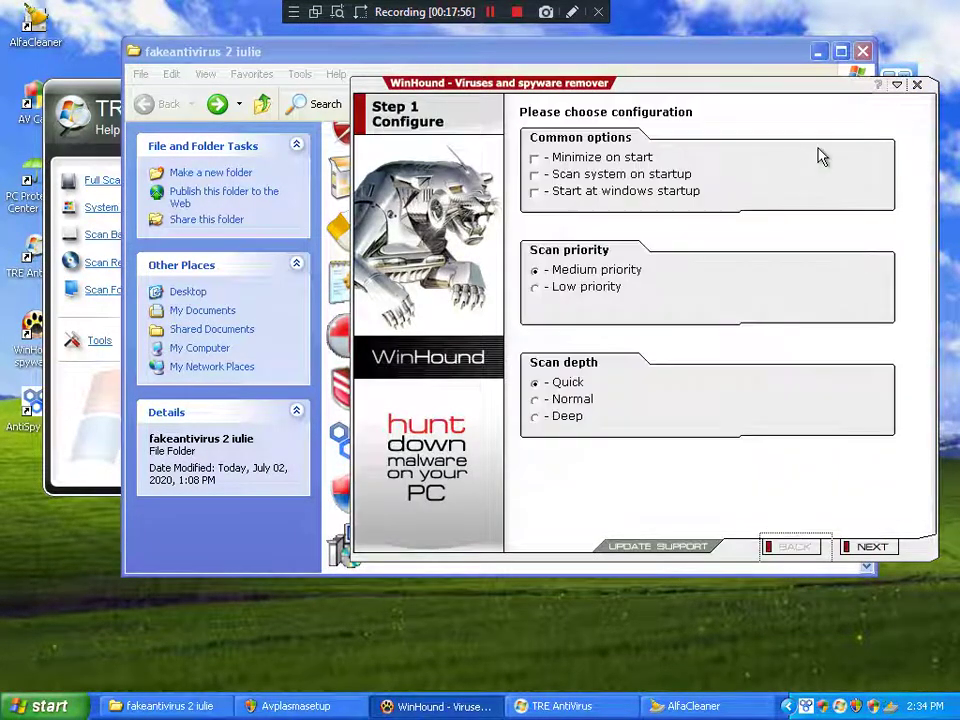
left_click(868, 545)
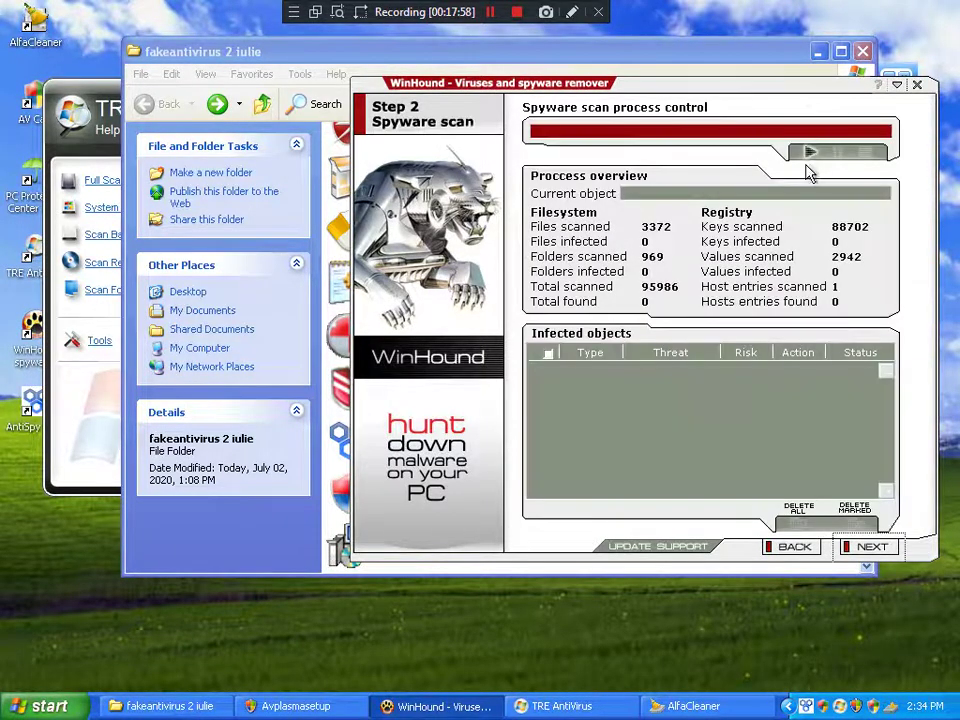
left_click(808, 158)
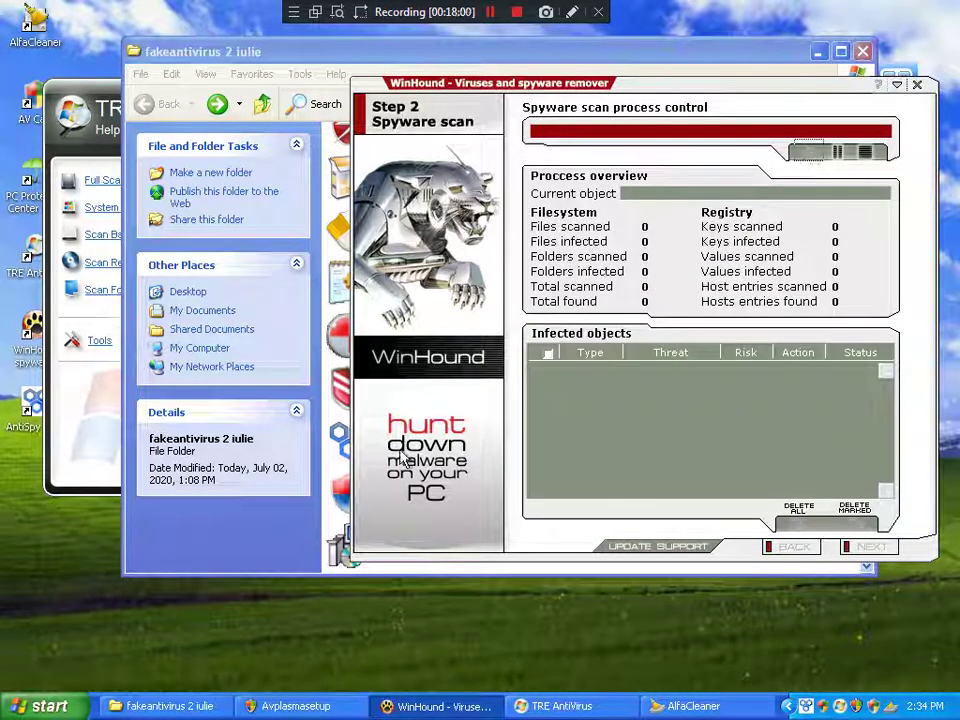
left_click(222, 541)
scroll(800, 340, "up", 2)
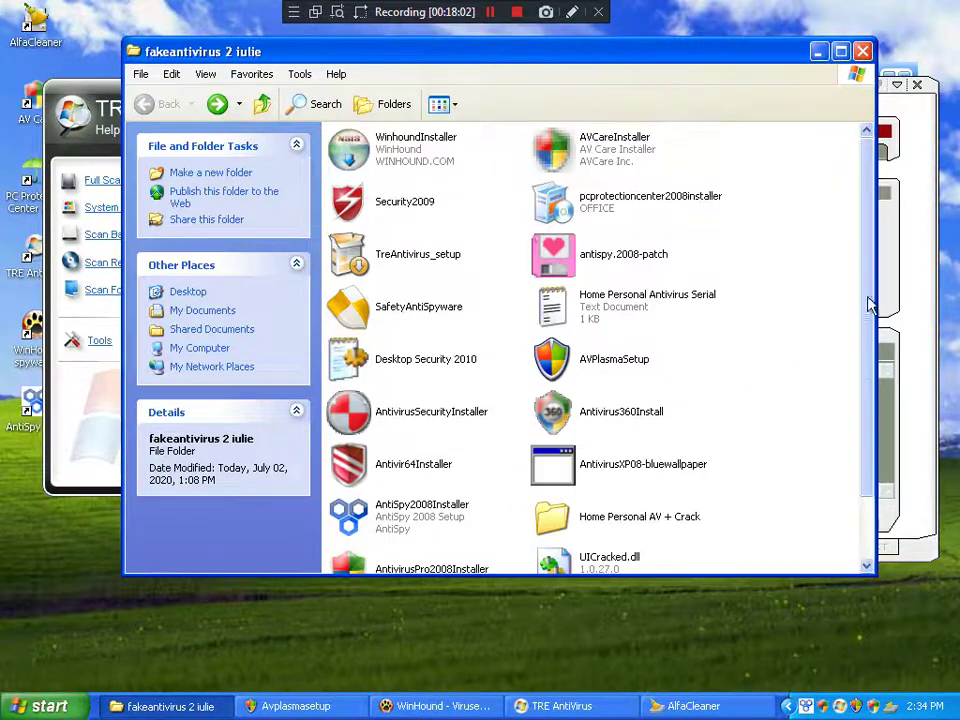
Step: Run the Desktop Security 2010 installer from the fakeantivirus 2 iulie folder
left_click(909, 264)
left_click(227, 527)
left_click(367, 368)
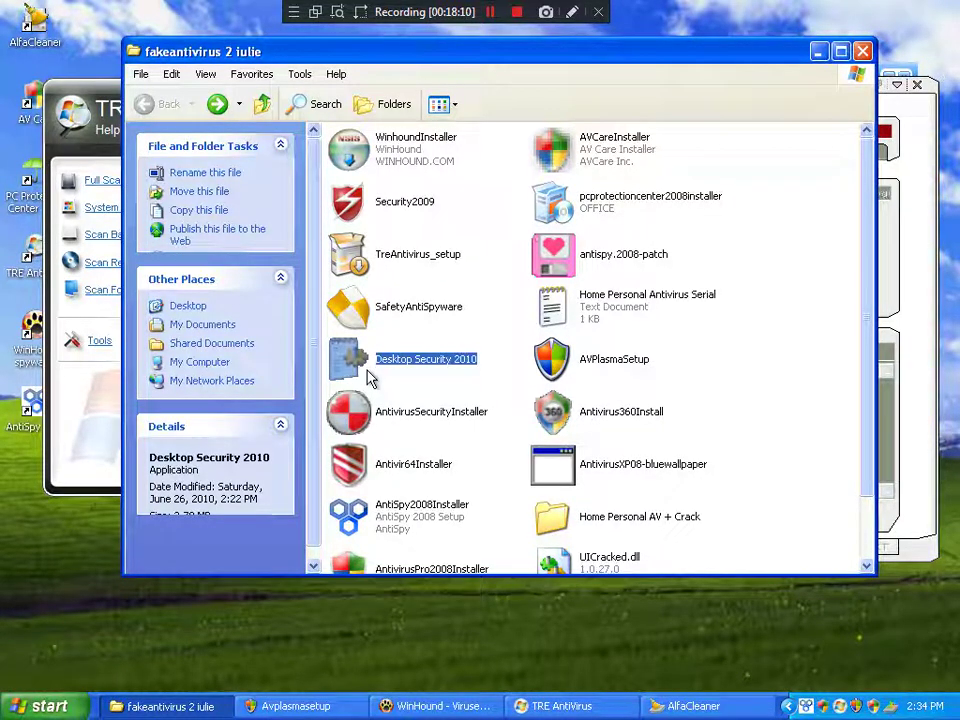
double_click(378, 372)
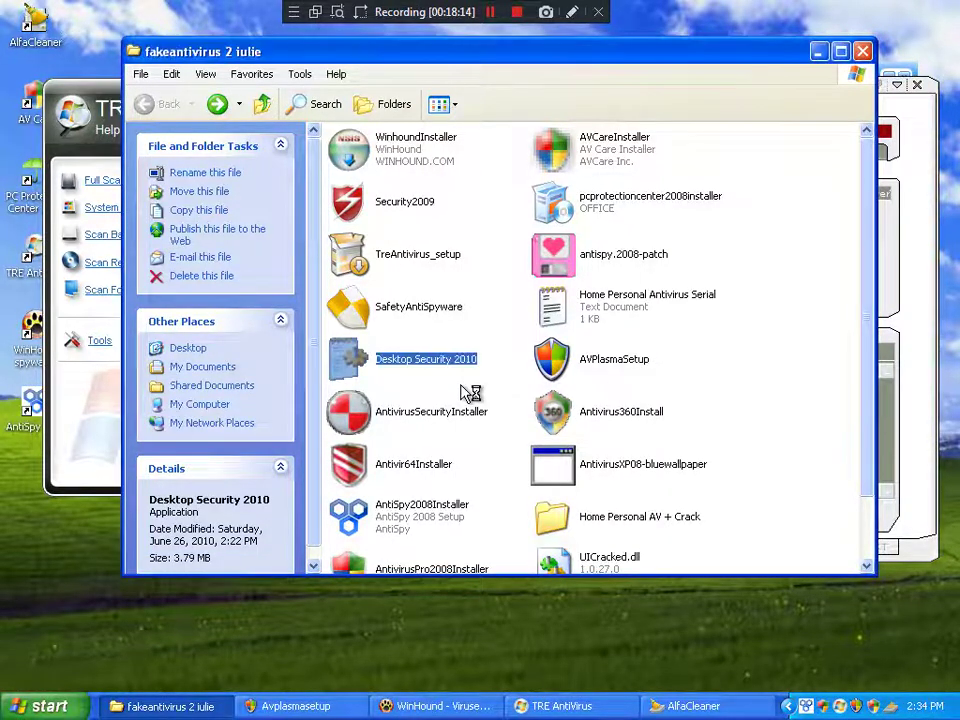
Step: Minimize the folder window so WinHound's scan at 10,757 items is showing
scroll(469, 391, "down", 3)
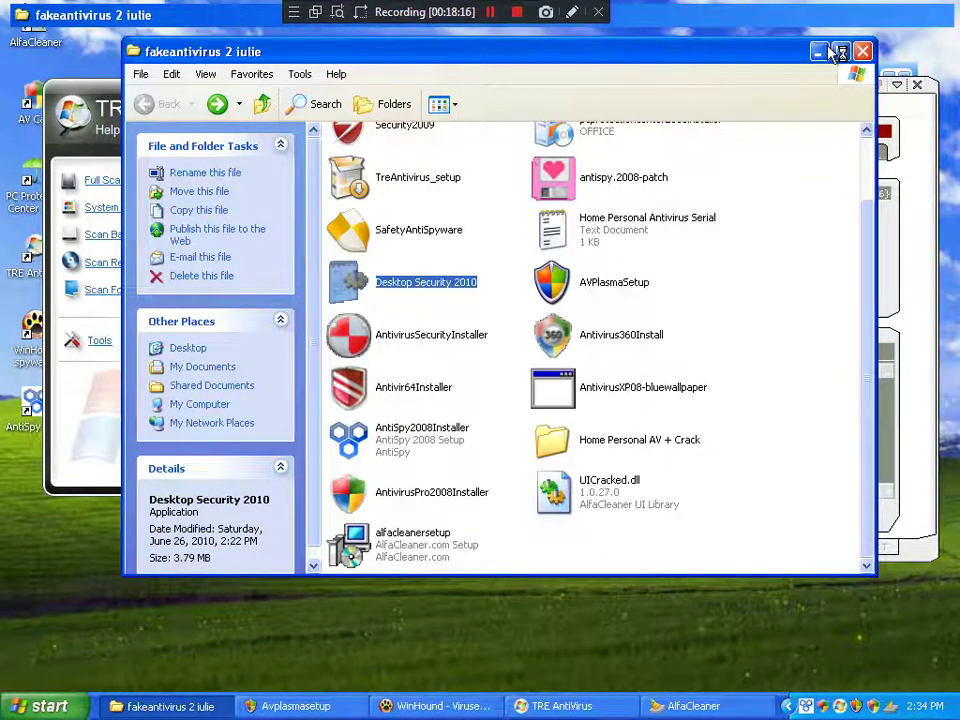
left_click(840, 51)
left_click(904, 14)
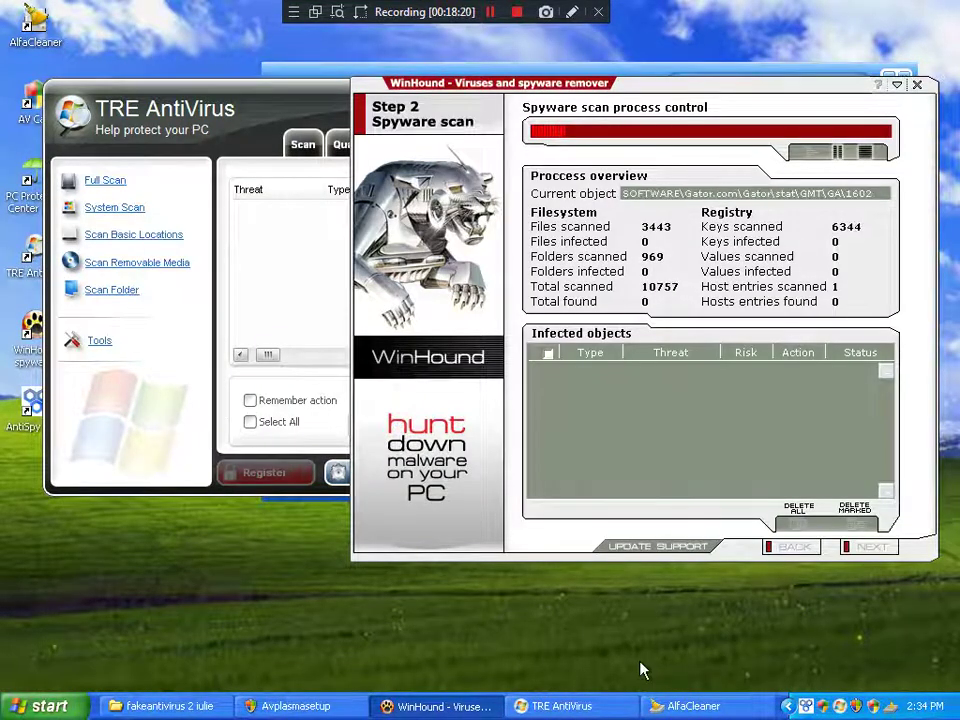
Step: Cycle through AlfaCleaner, TRE AntiVirus and WinHound, then close the Avplasmasetup window
left_click(664, 705)
left_click(587, 708)
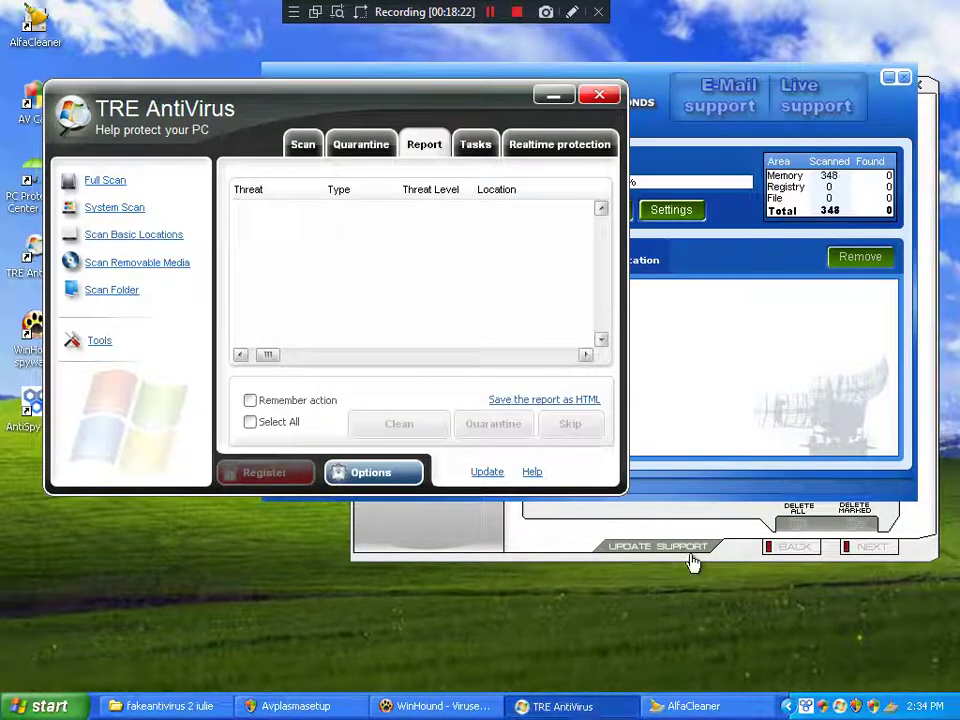
left_click(420, 542)
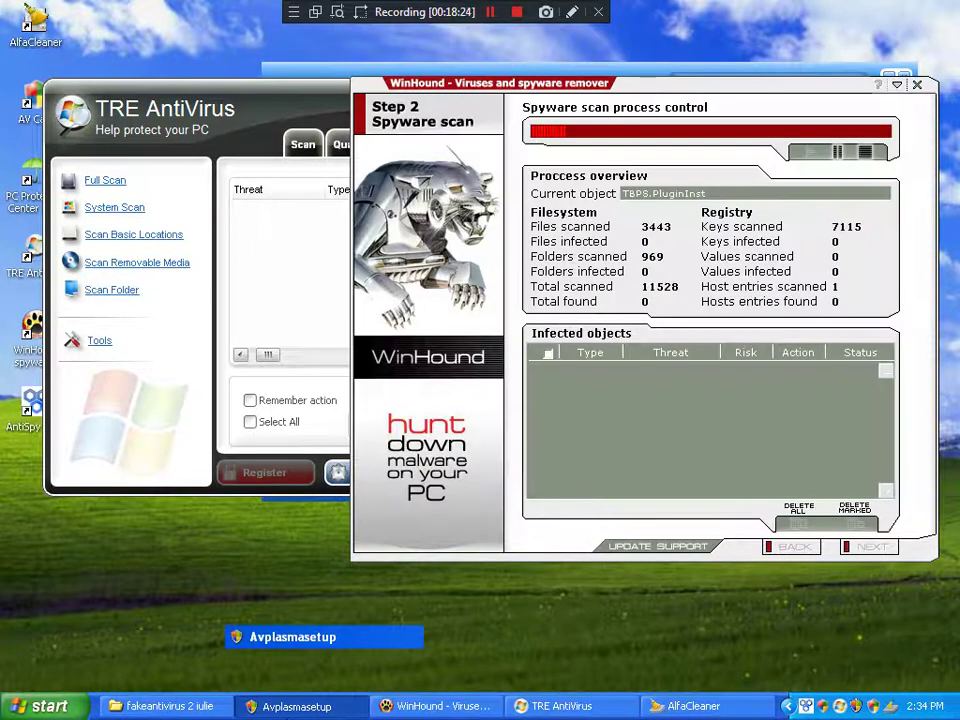
left_click(300, 706)
left_click(819, 127)
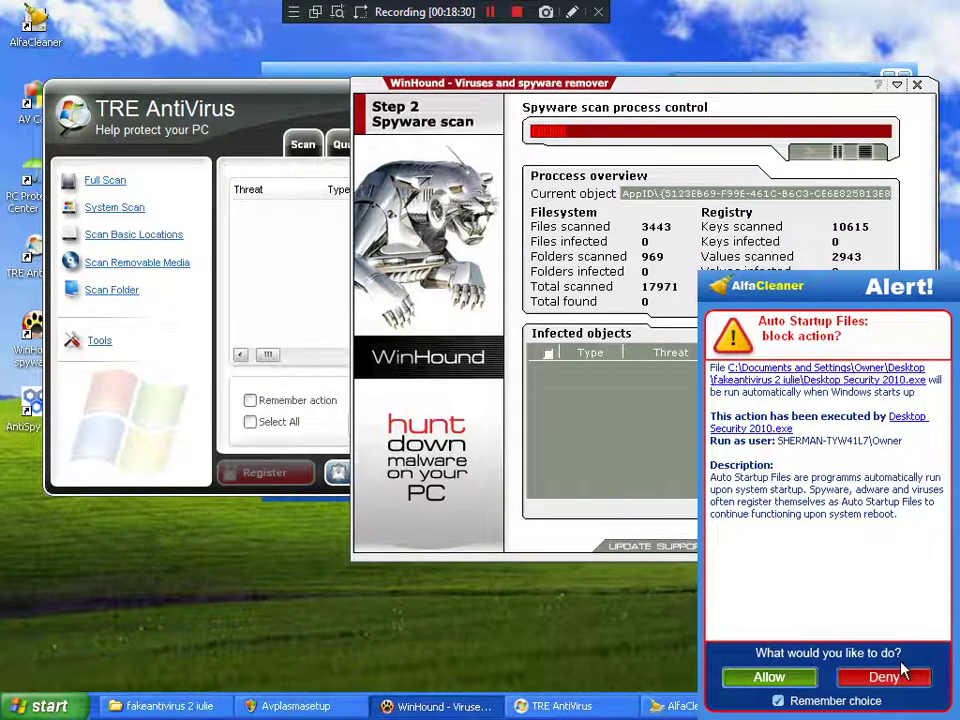
Step: Deny both Desktop Security 2010 startup requests, minimize the folder, and dismiss the unprotected warning
left_click(883, 677)
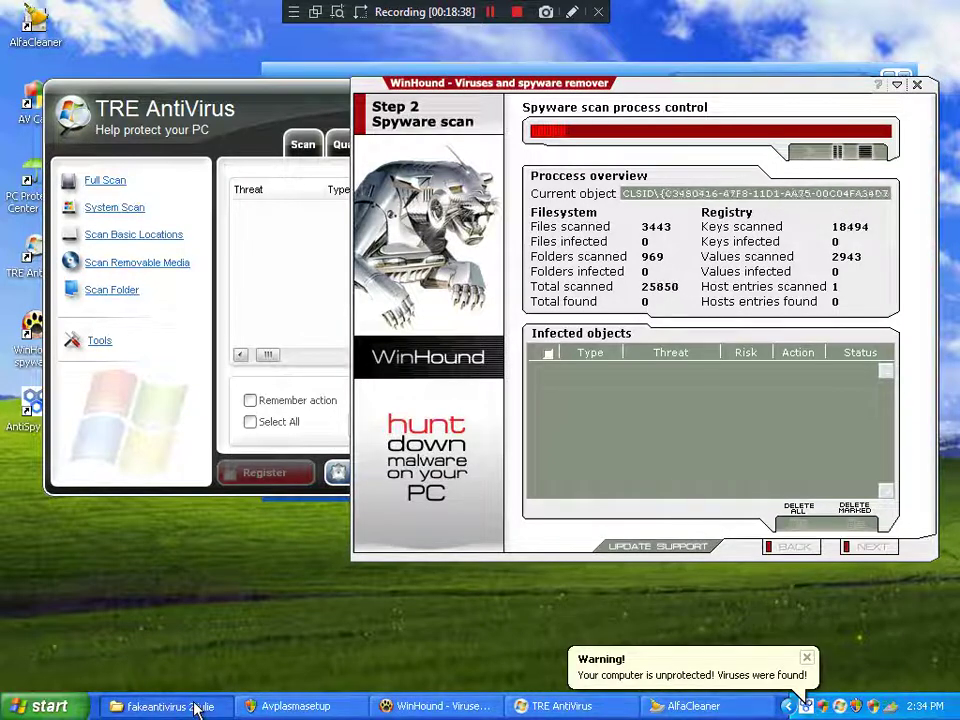
left_click(197, 707)
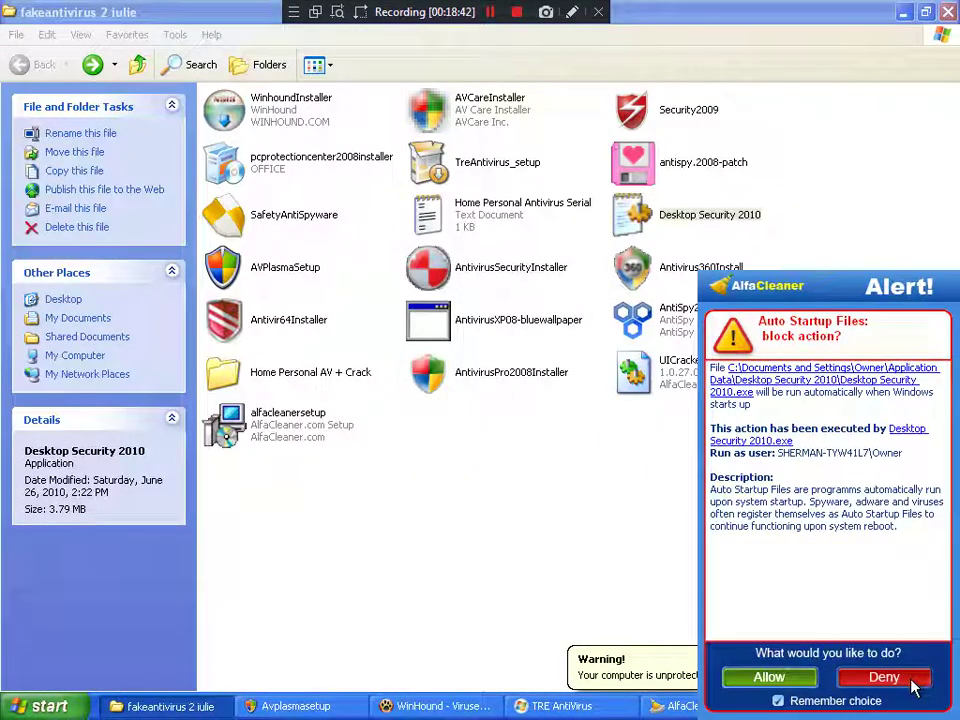
left_click(908, 680)
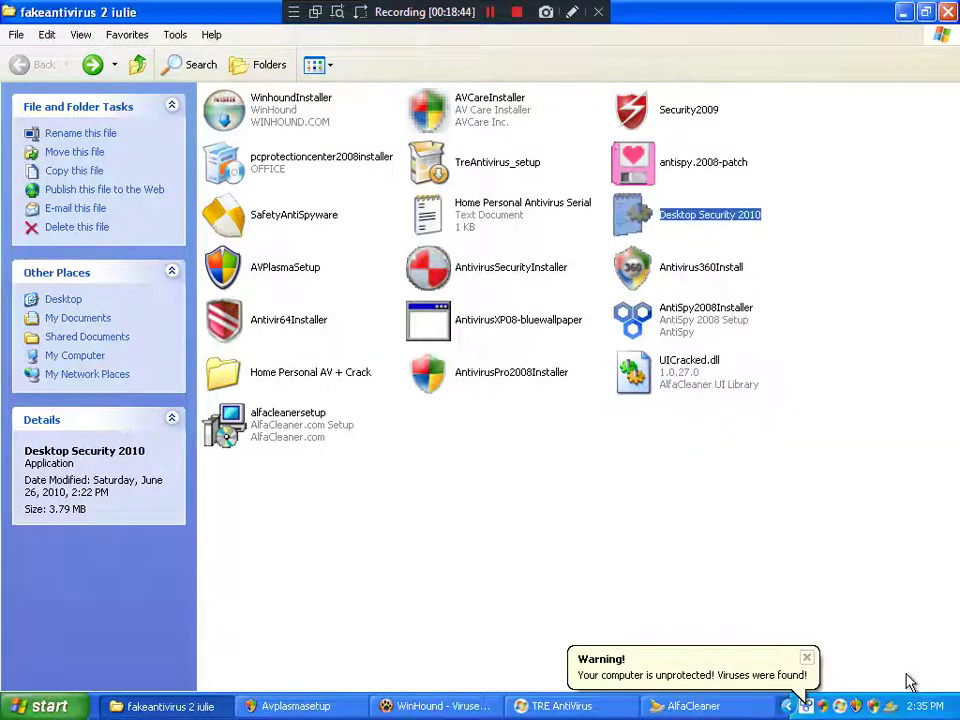
left_click(903, 12)
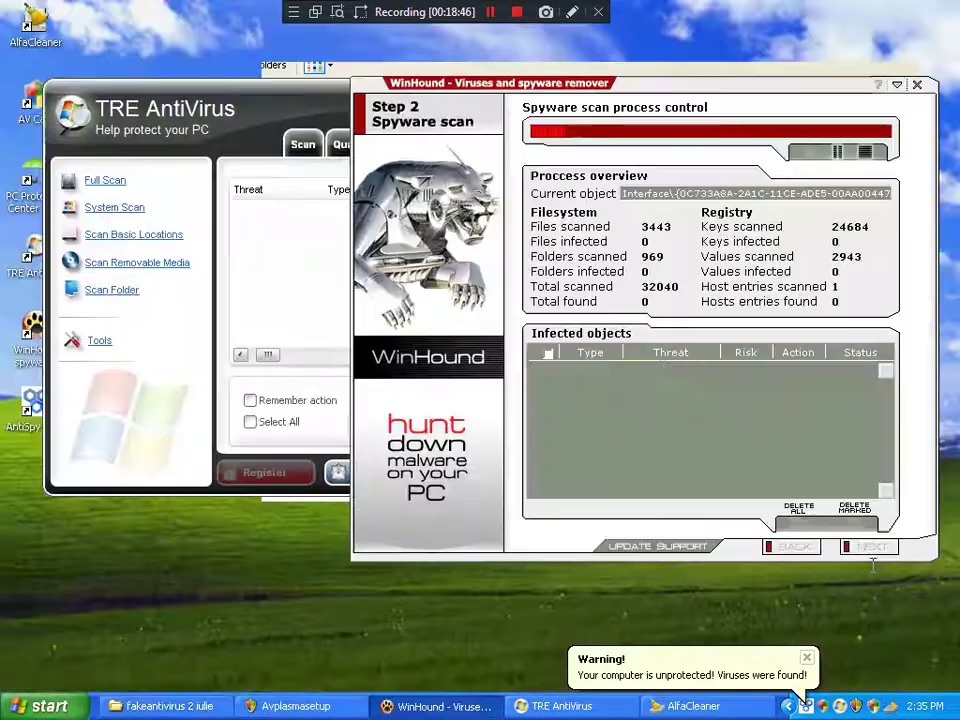
left_click(810, 658)
Step: Review TRE AntiVirus Options: Realtime, Always delete, Always skip, Updates, General, keeping Ask user
left_click(285, 279)
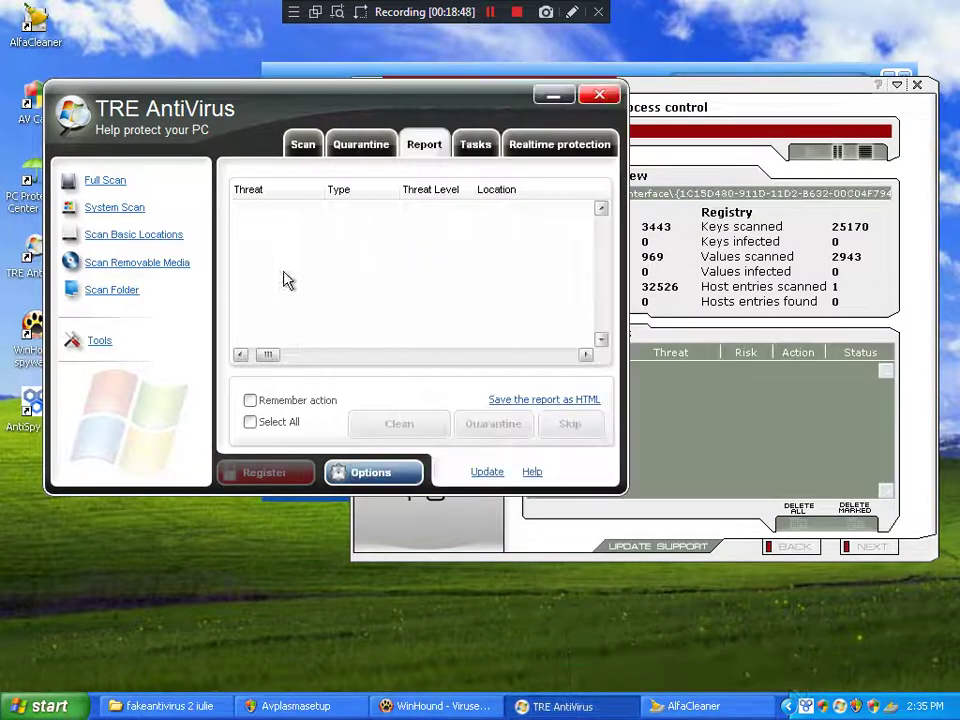
left_click(368, 478)
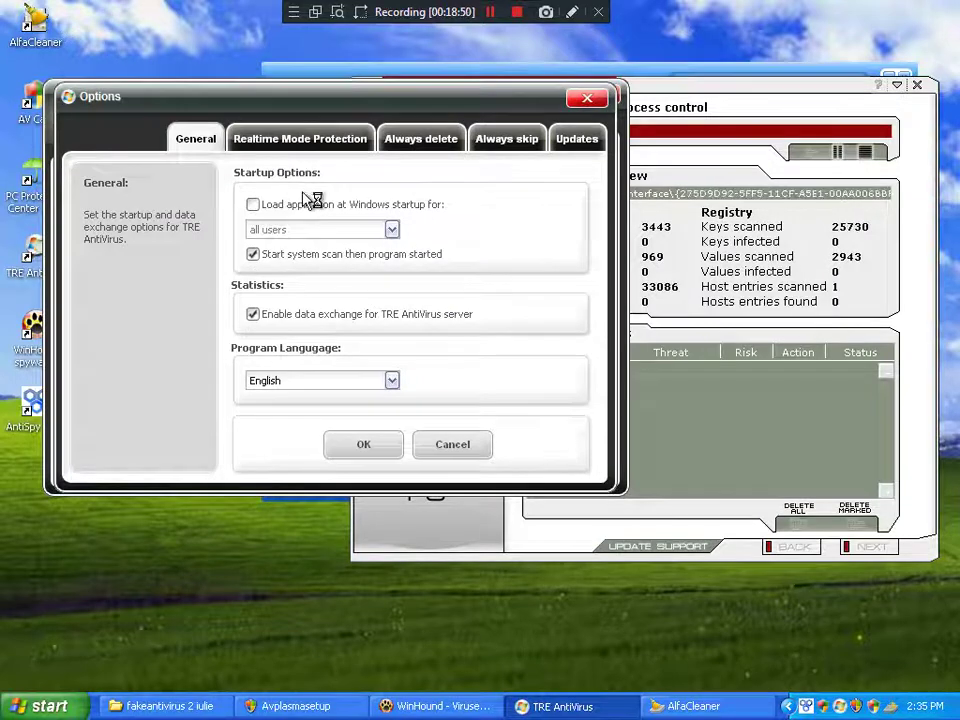
left_click(300, 138)
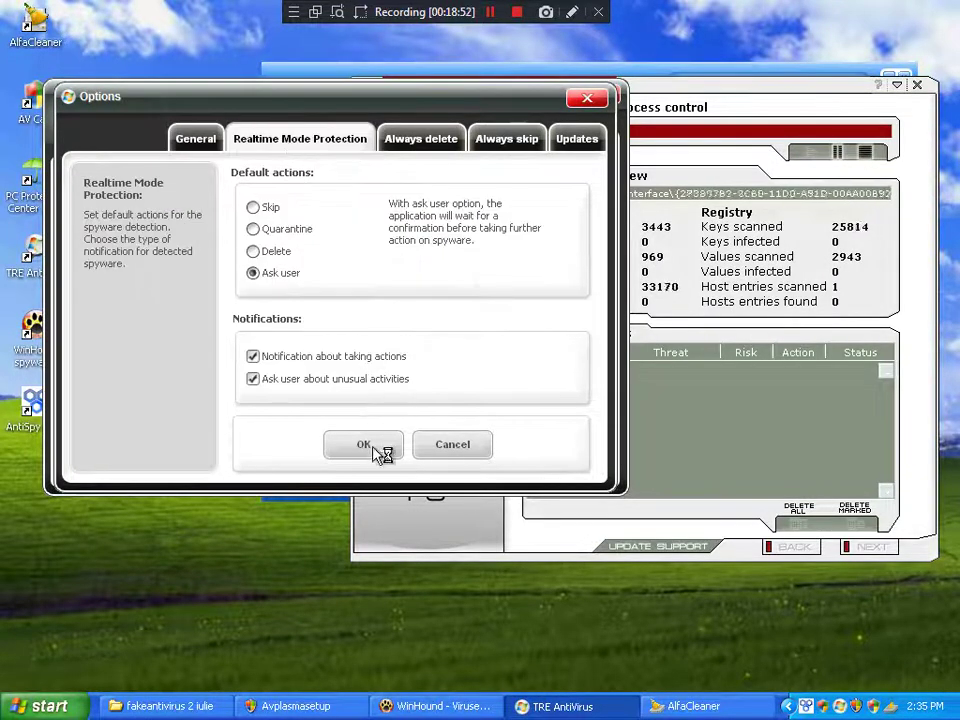
left_click(431, 140)
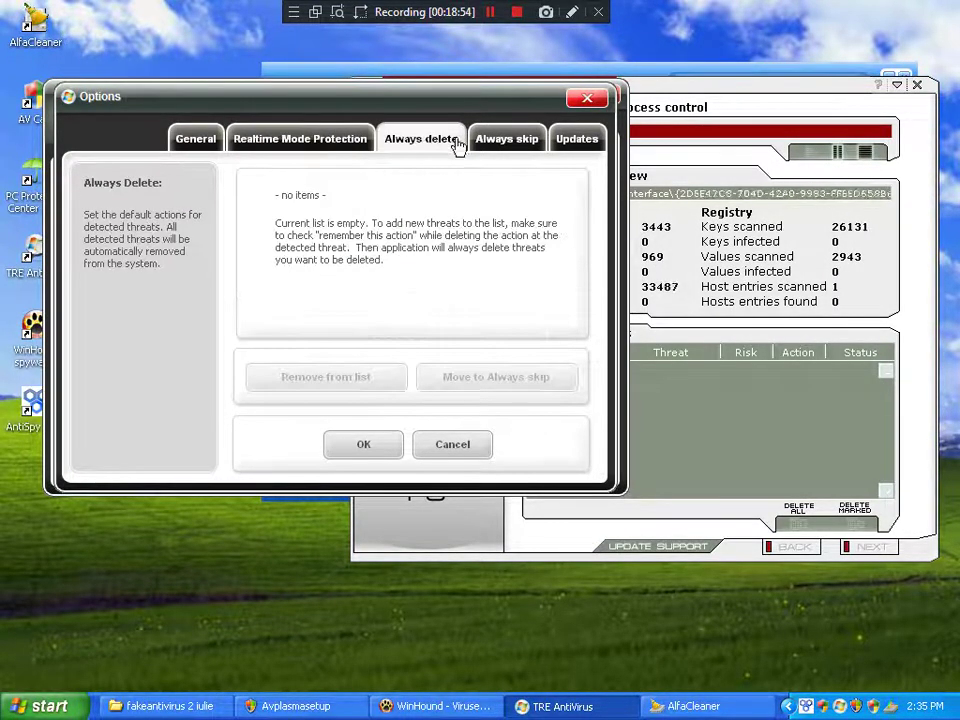
left_click(506, 139)
left_click(560, 142)
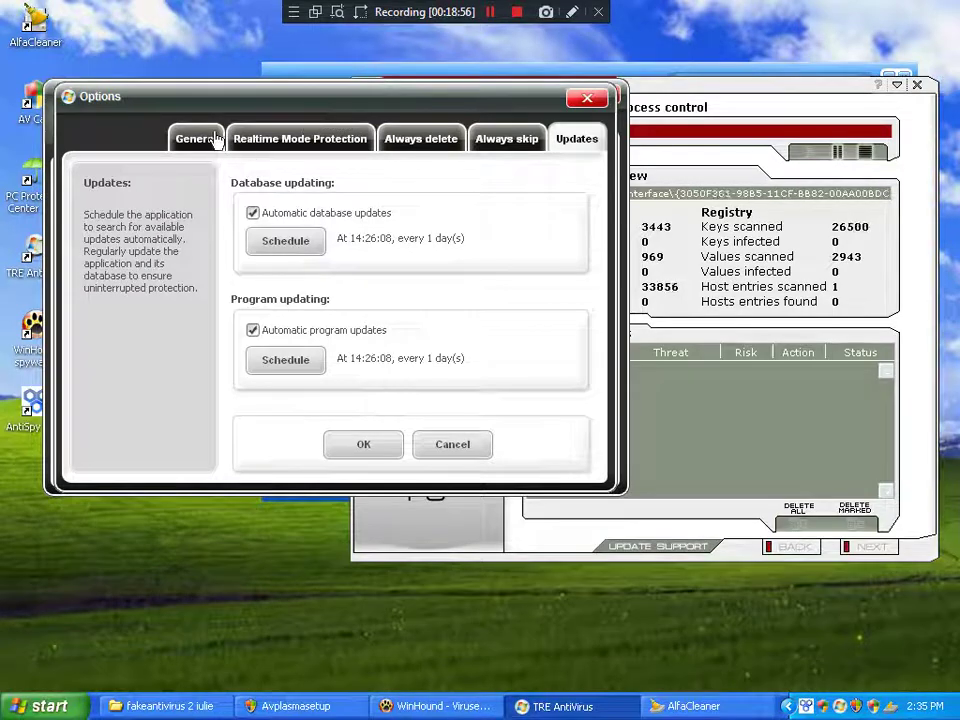
left_click(192, 138)
left_click(267, 144)
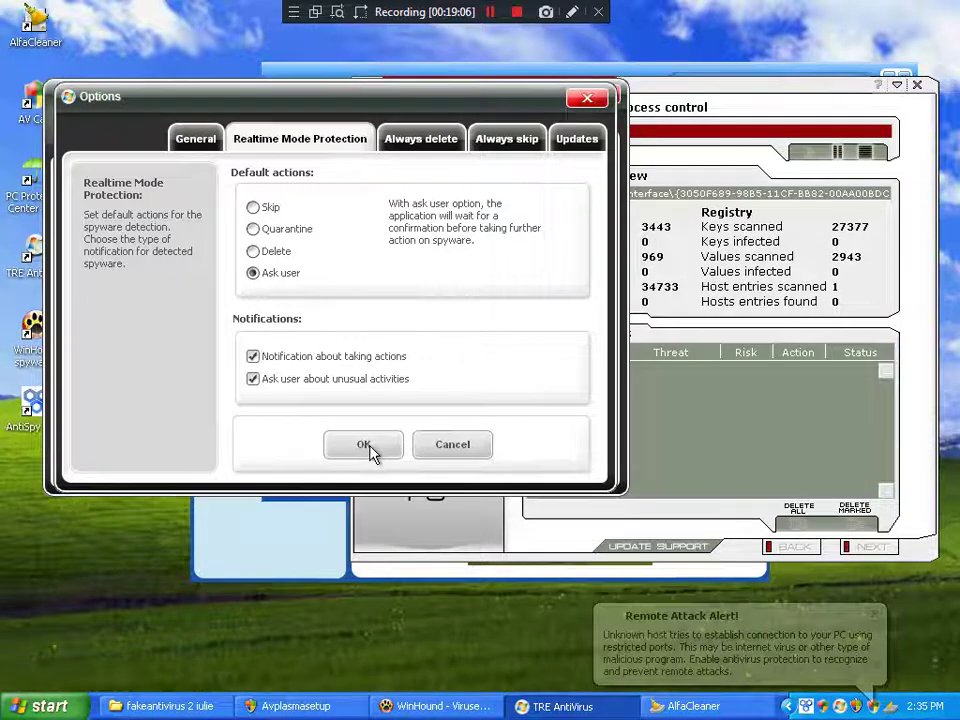
left_click(253, 563)
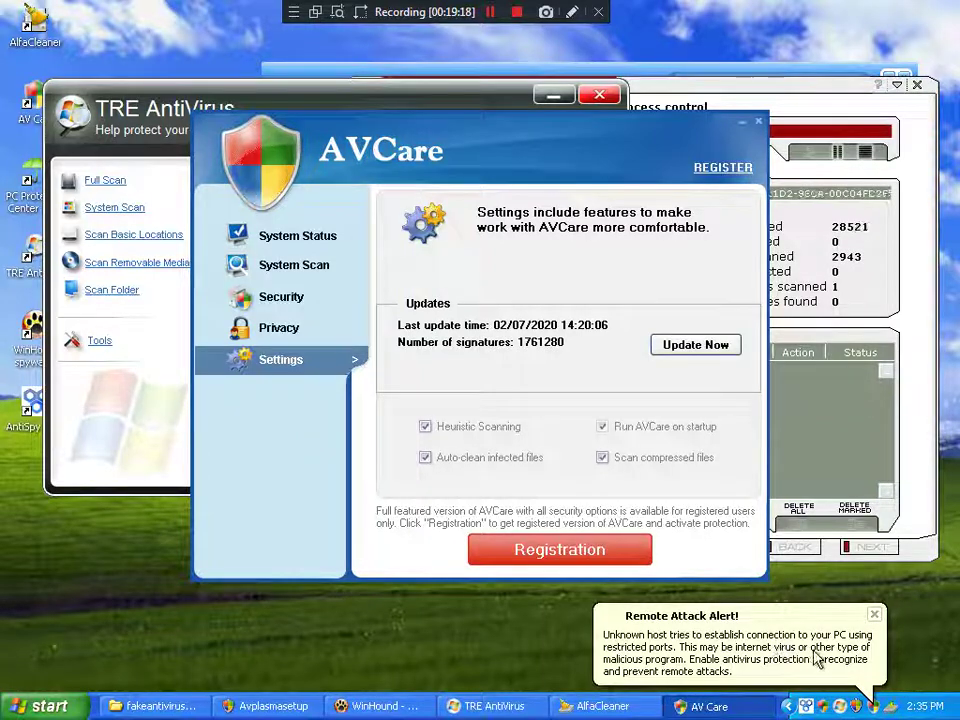
Step: Dismiss the Remote Attack Alert, close AVCare, and shift TRE AntiVirus to the right
left_click(876, 614)
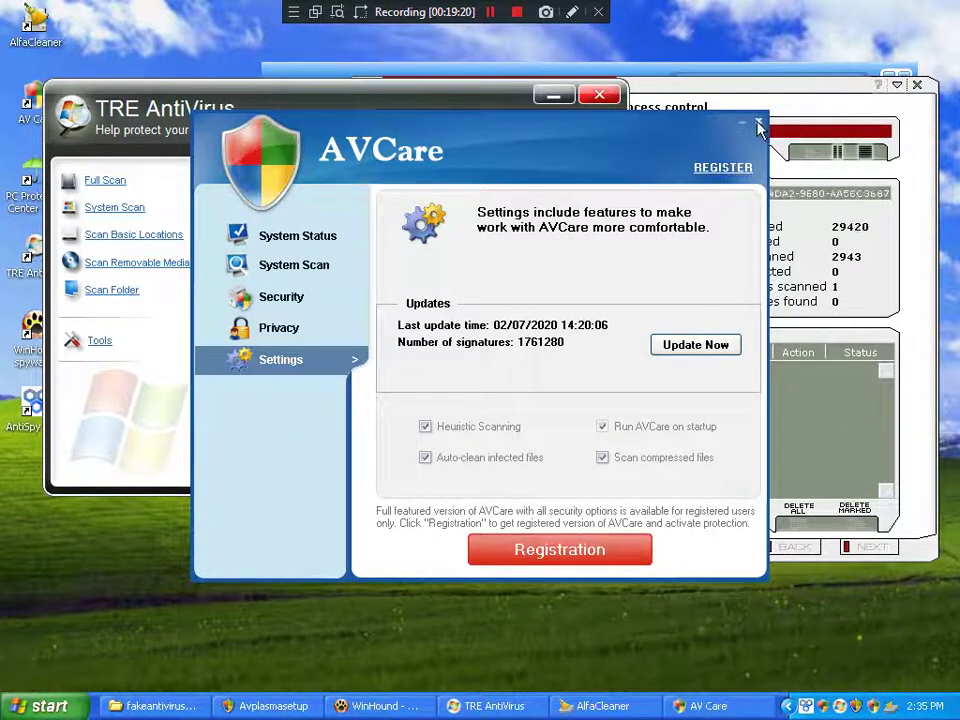
left_click(759, 123)
left_click_drag(401, 111, 534, 111)
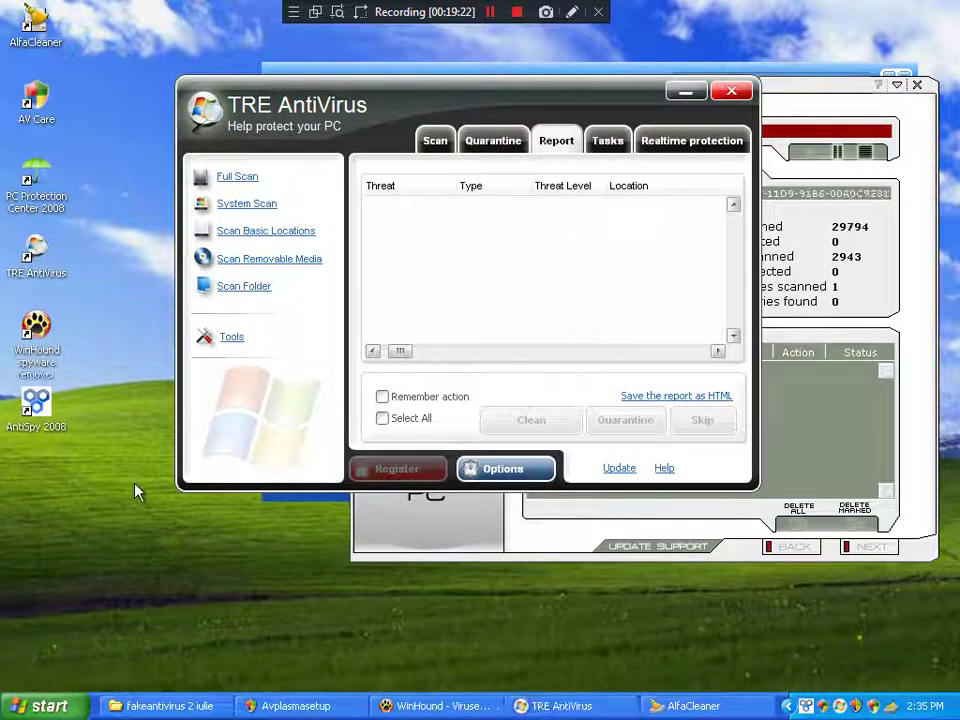
left_click(45, 706)
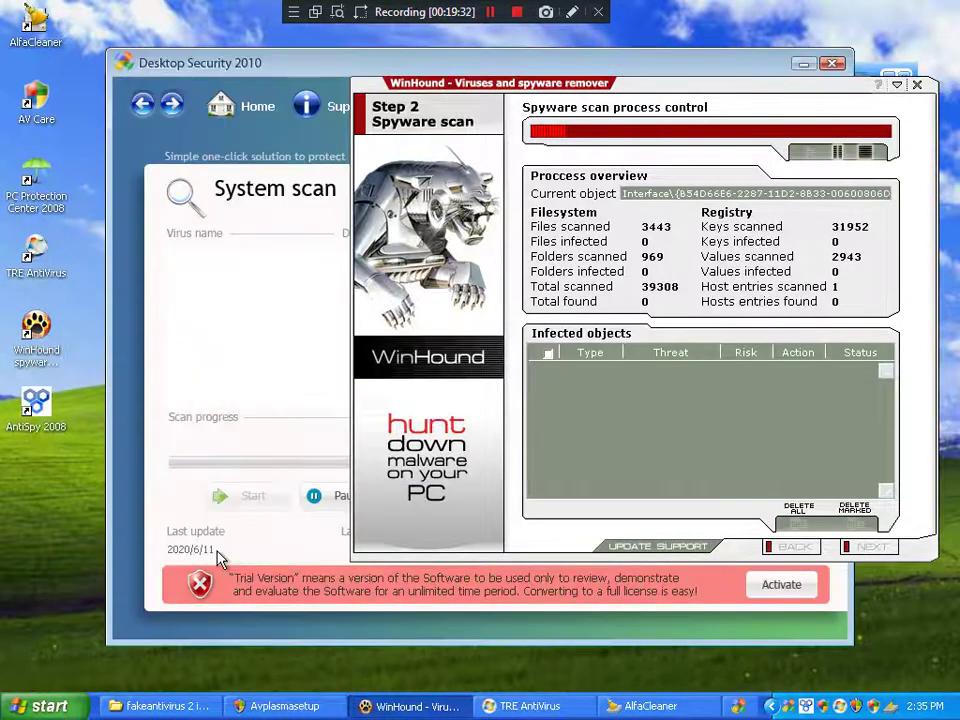
Step: Nudge Desktop Security 2010 slightly upward and bring TRE AntiVirus back to the front
left_click(280, 380)
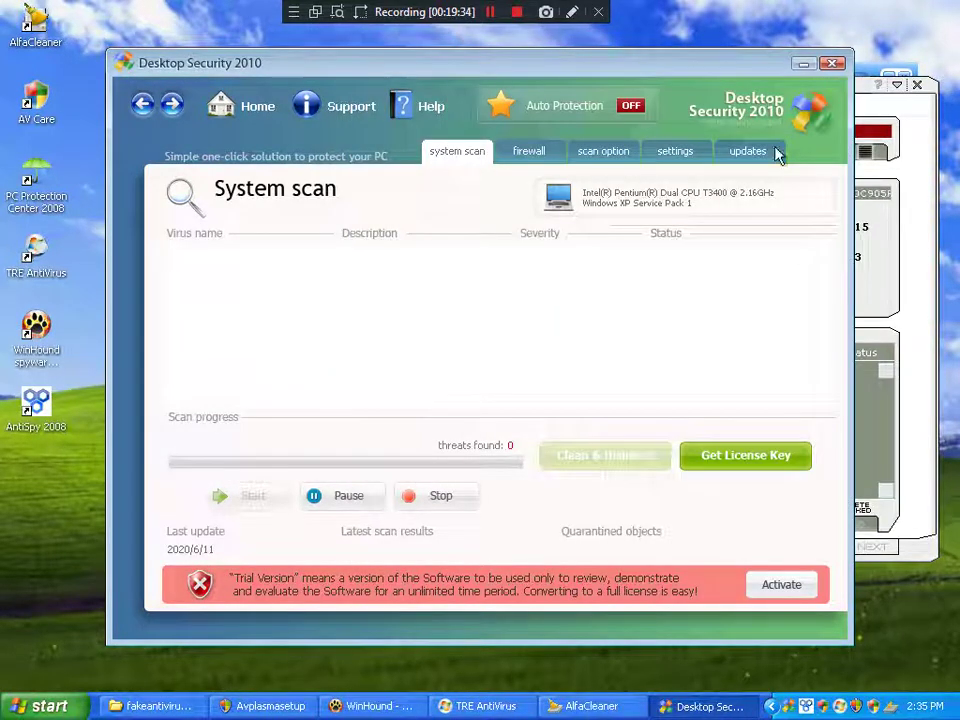
mouse_move(714, 72)
left_mouse_down()
mouse_move(778, 64)
mouse_move(714, 66)
left_mouse_up()
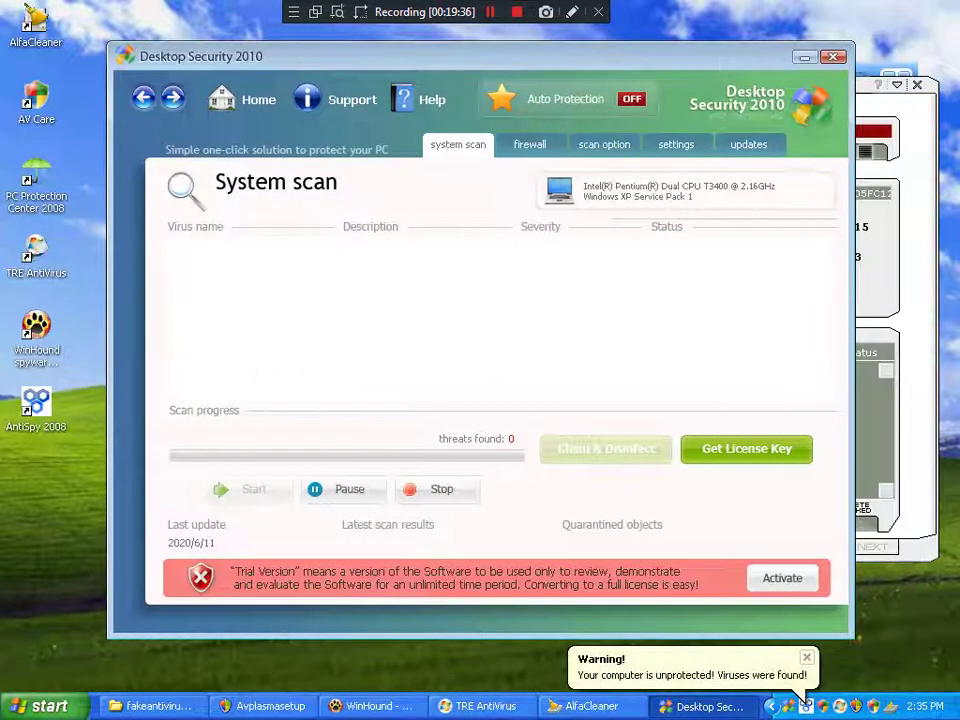
left_click(488, 706)
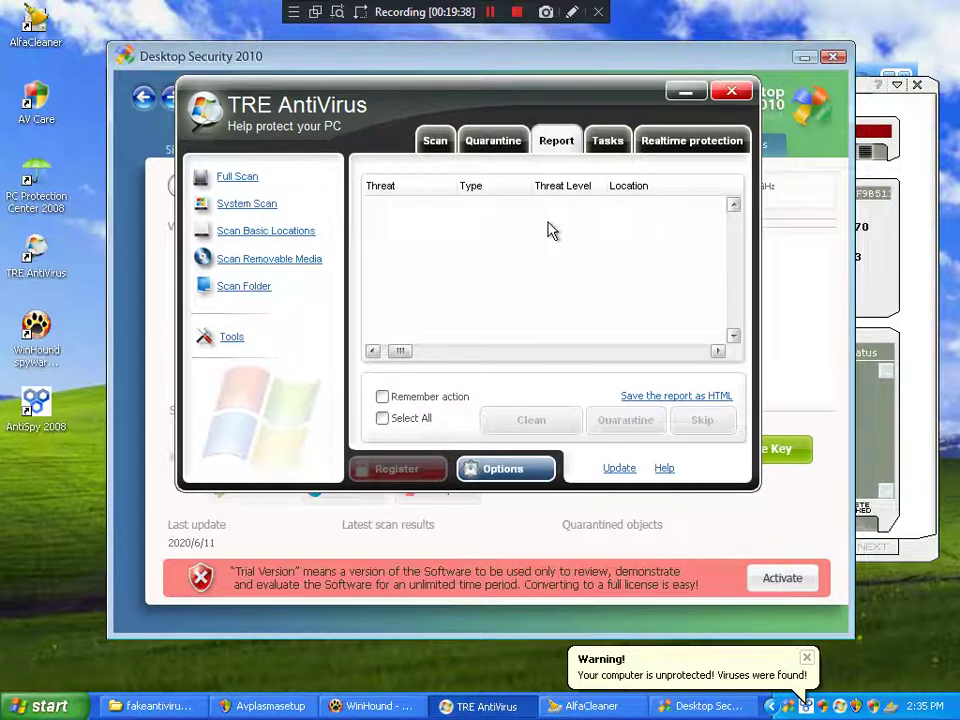
Step: Browse TRE's Realtime protection, Tasks, Report, Tools and Scan pages, then close TRE and Desktop Security 2010
left_click(699, 143)
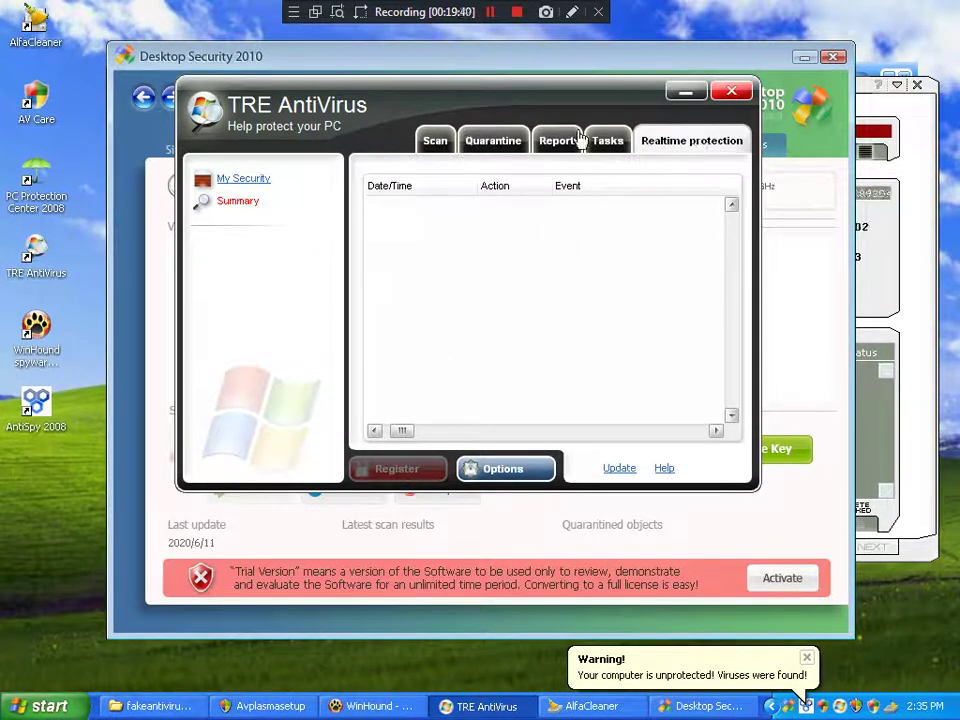
left_click(620, 140)
left_click(555, 141)
left_click(230, 337)
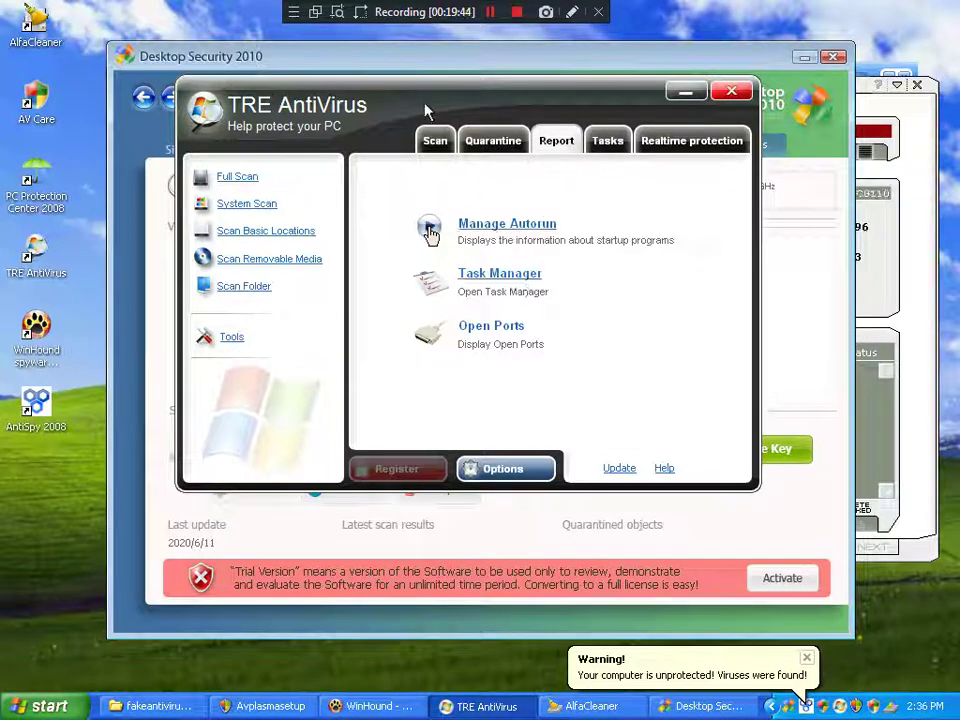
left_click(452, 147)
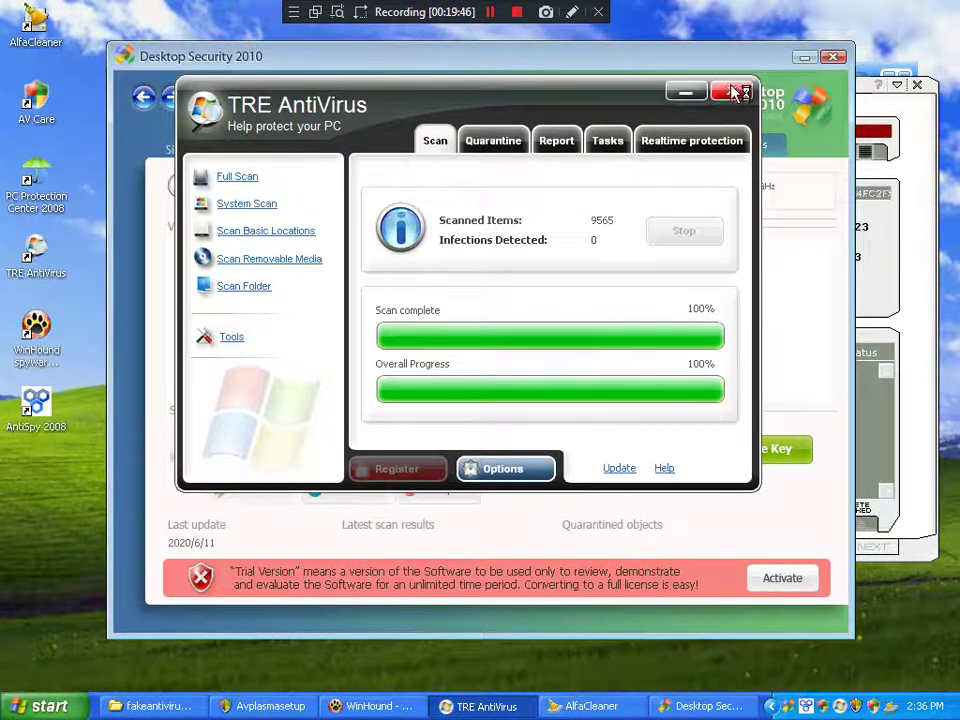
left_click(731, 91)
left_click(836, 58)
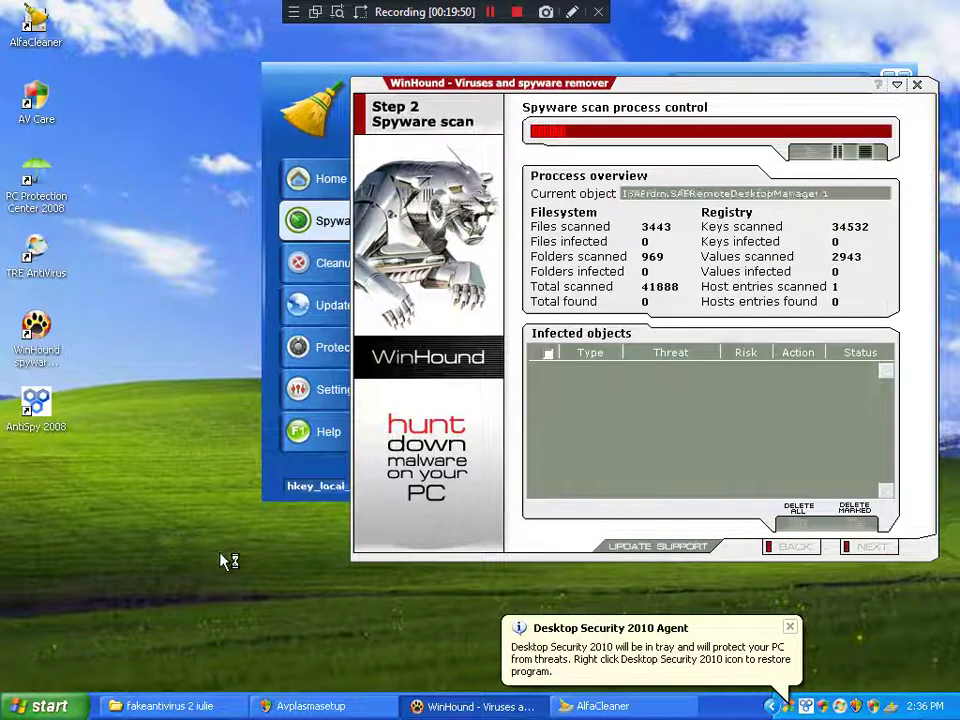
Step: Deny AlfaCleaner's securitycenter.exe startup request and launch cmd from Start > Run
left_click(33, 703)
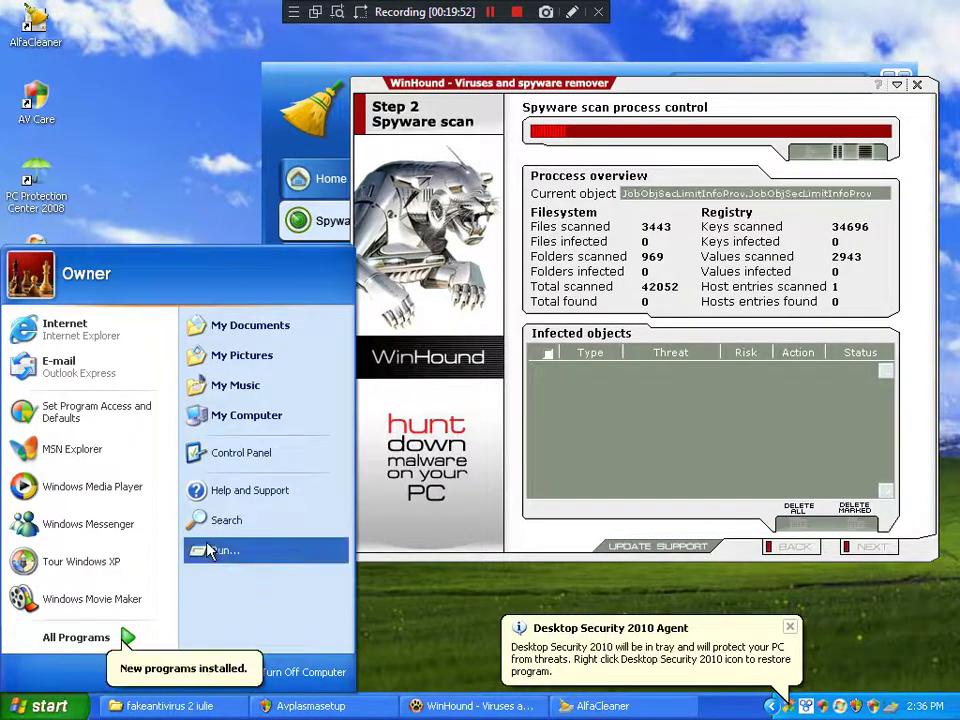
left_click(206, 545)
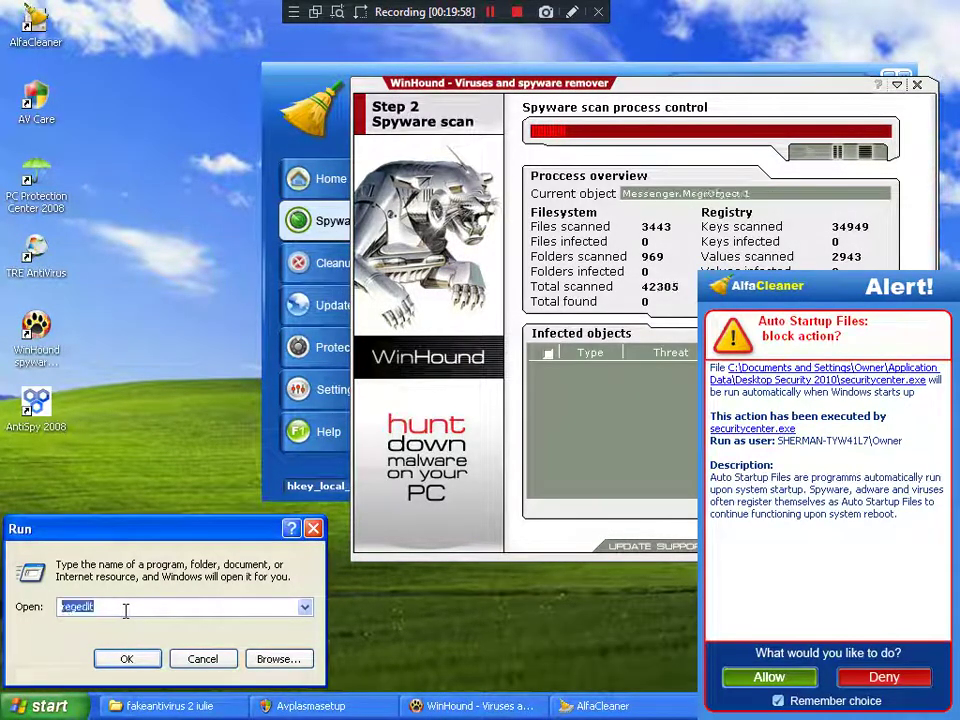
type("cmd")
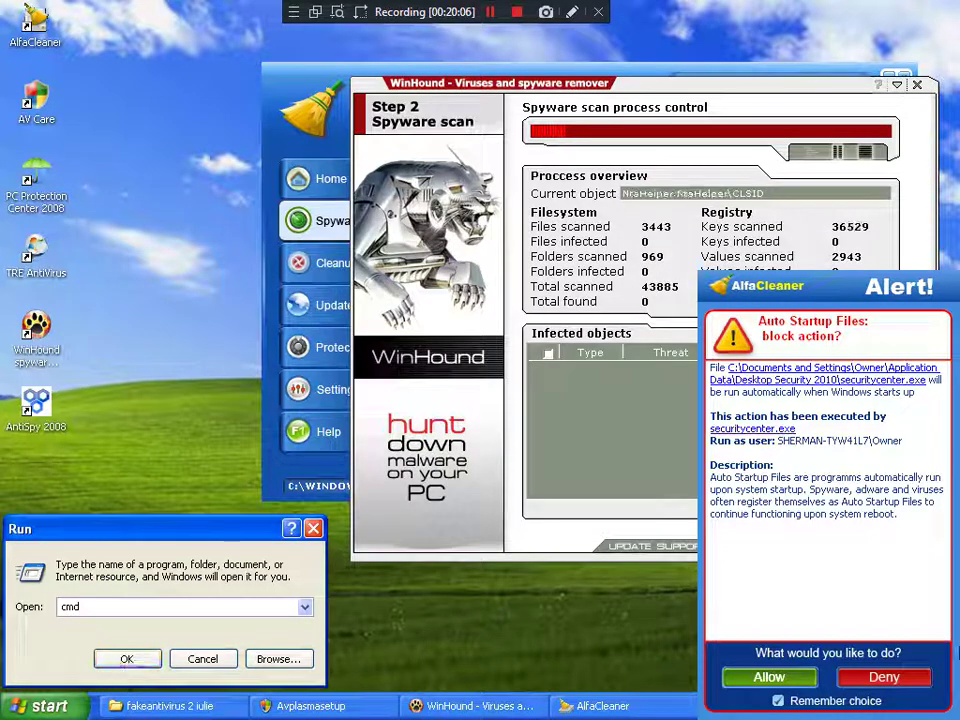
left_click(880, 678)
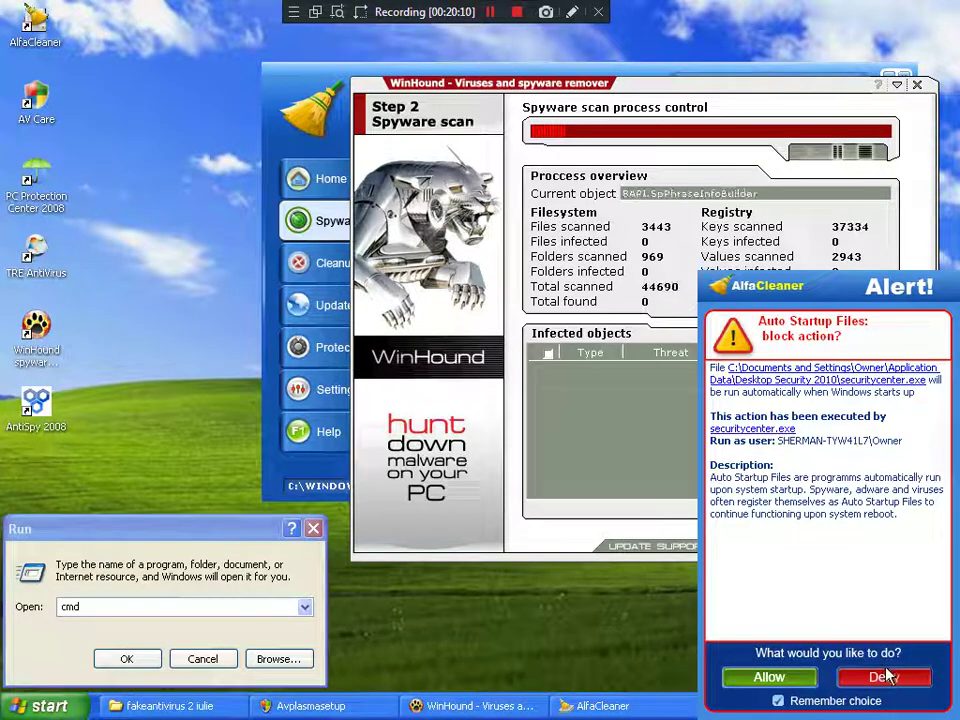
left_click(884, 677)
left_click(122, 660)
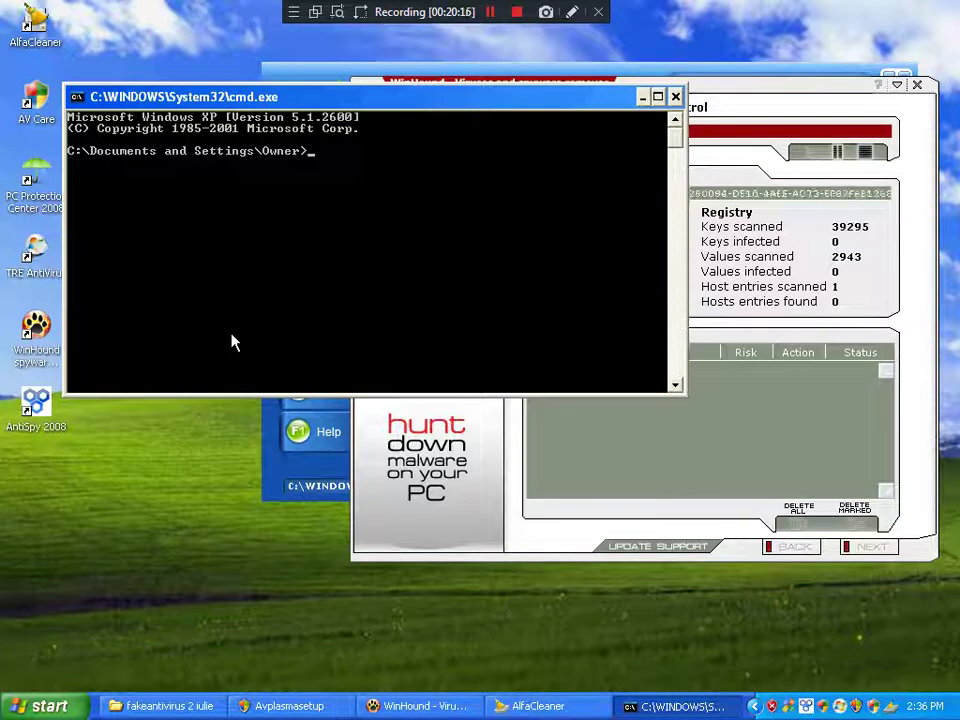
Step: Change into the AV Care folder under Program Files, correcting the mistyped 'avcare' folder name
type("cd %p")
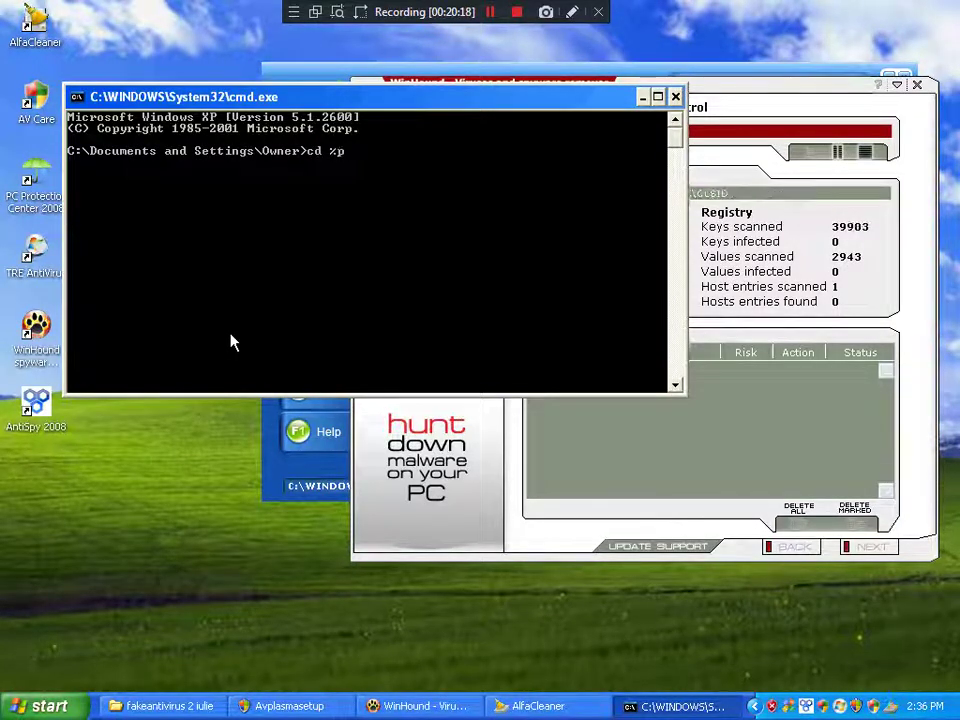
type("rogramfil")
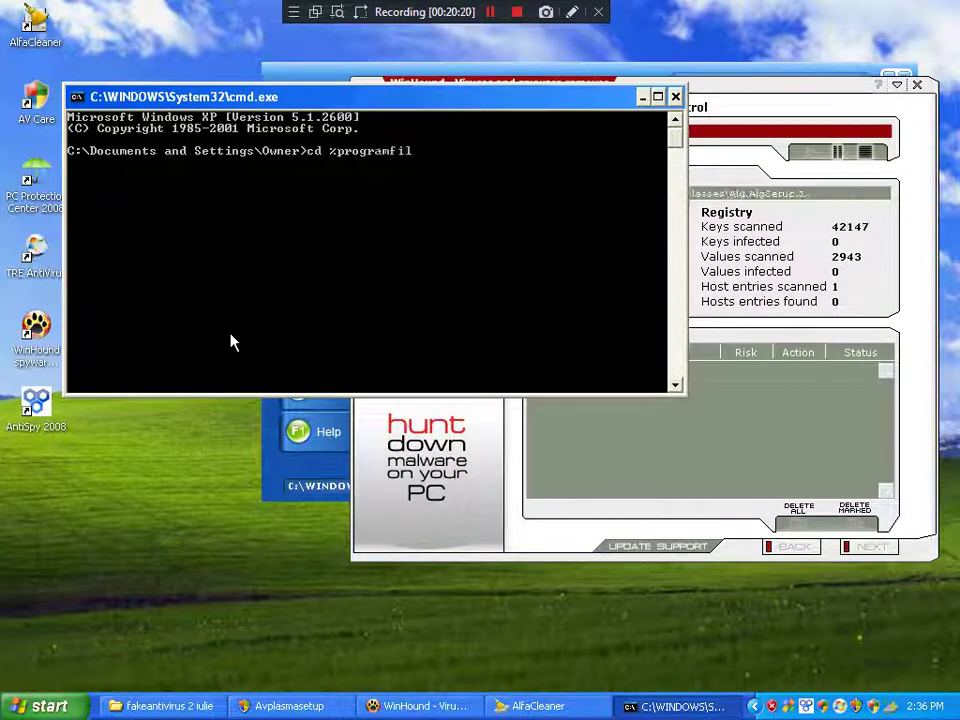
type("es%")
key("Return")
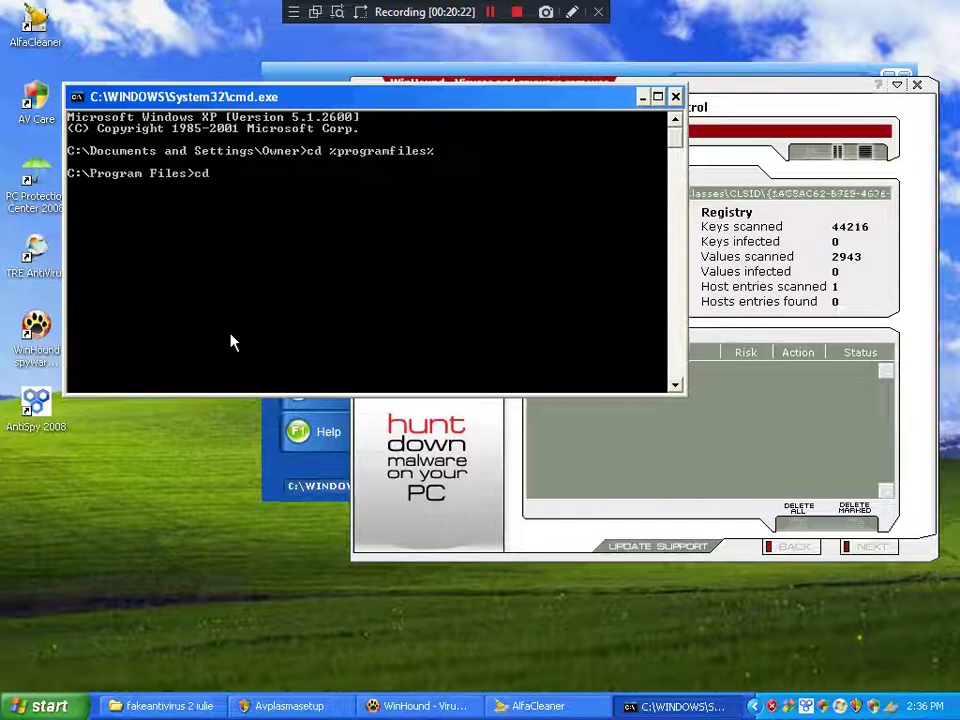
type("cd avcare")
key("Return")
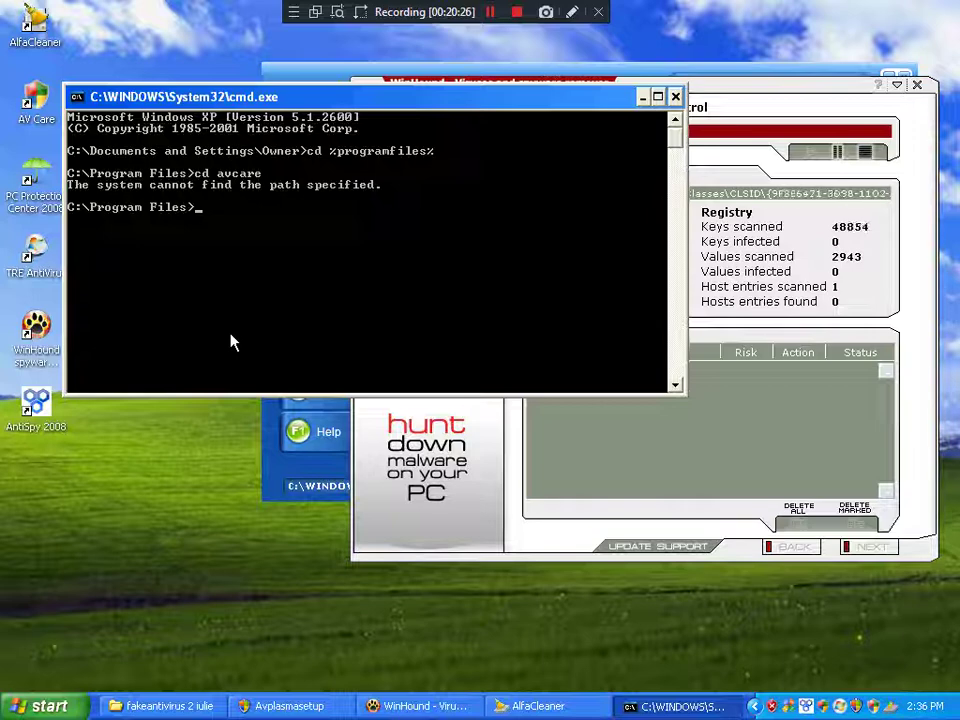
key("Up")
key("Left")
key("Left")
key("Left")
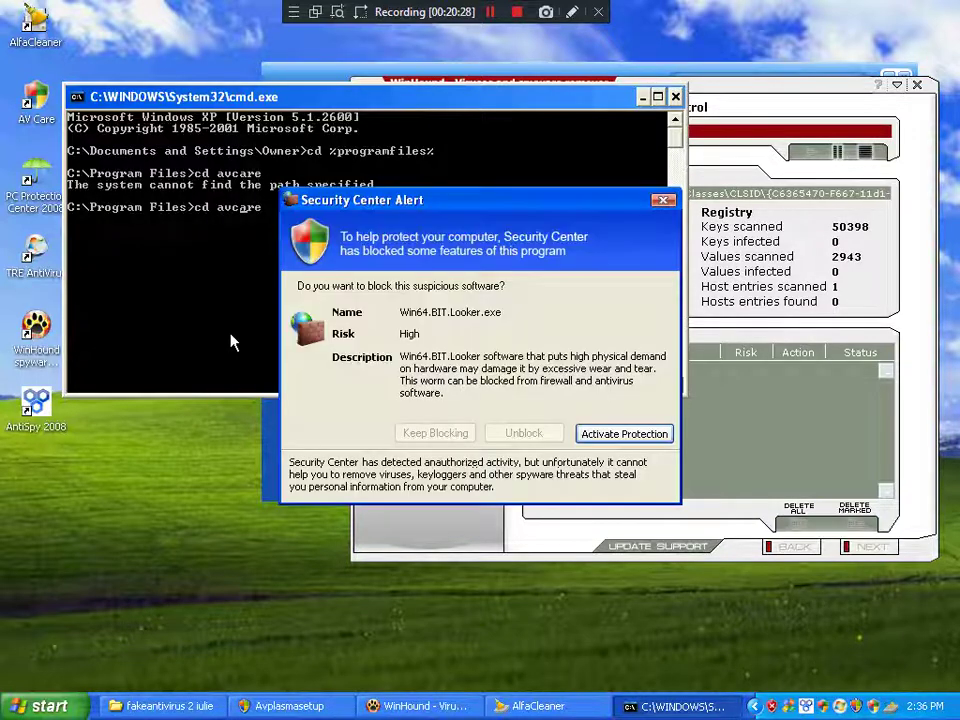
key("BackSpace")
key("Left")
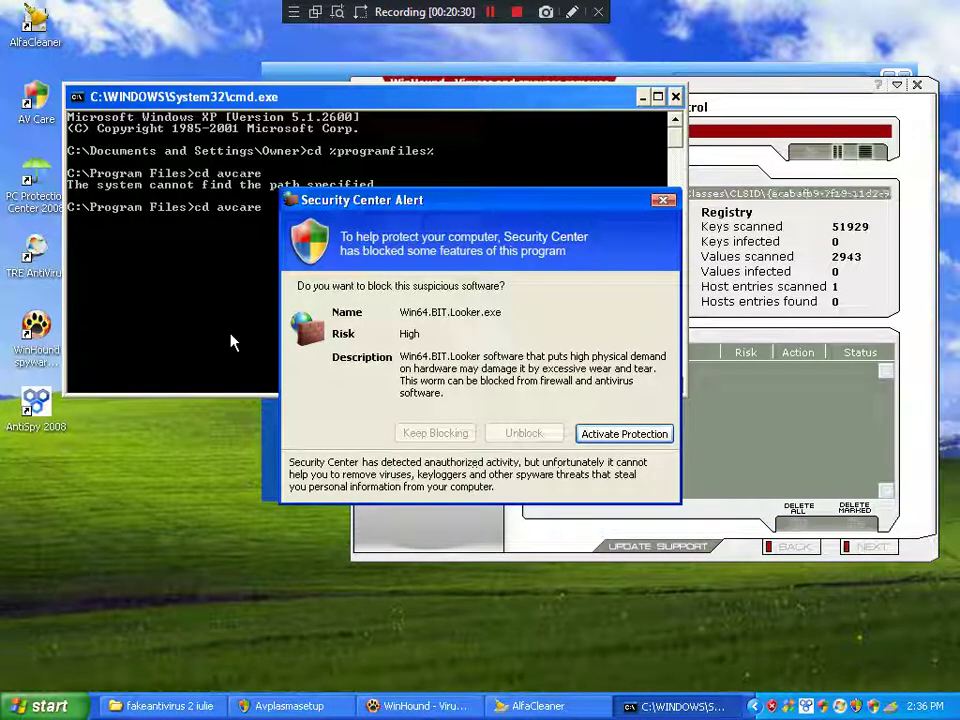
key("Return")
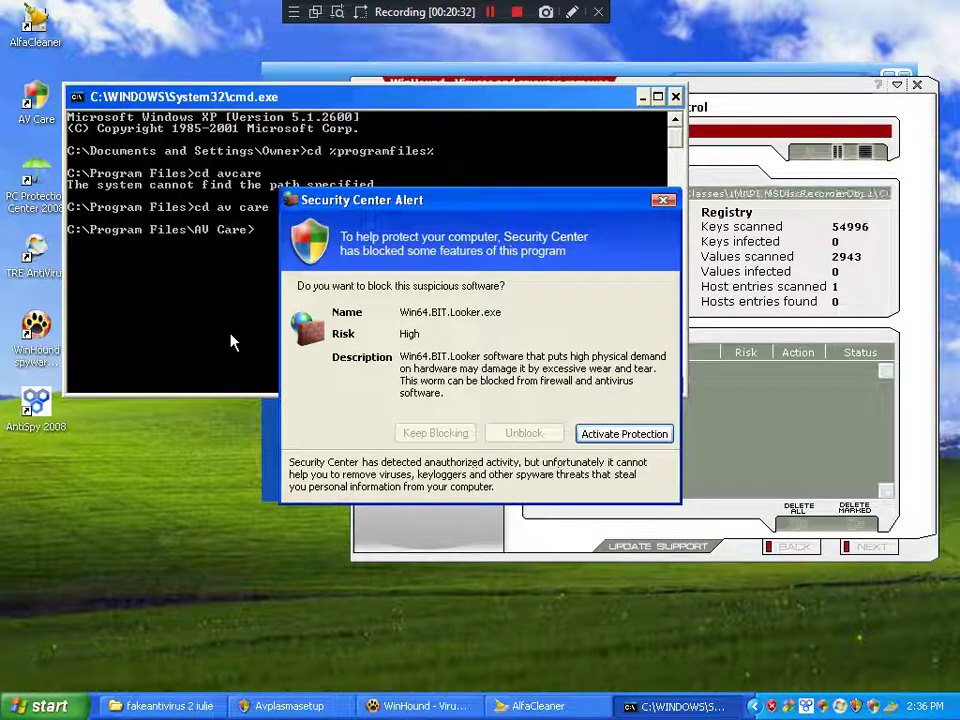
Step: Run AVCARE.EXE -setpaid, removing the doubled letter from the program name first
type("AVC")
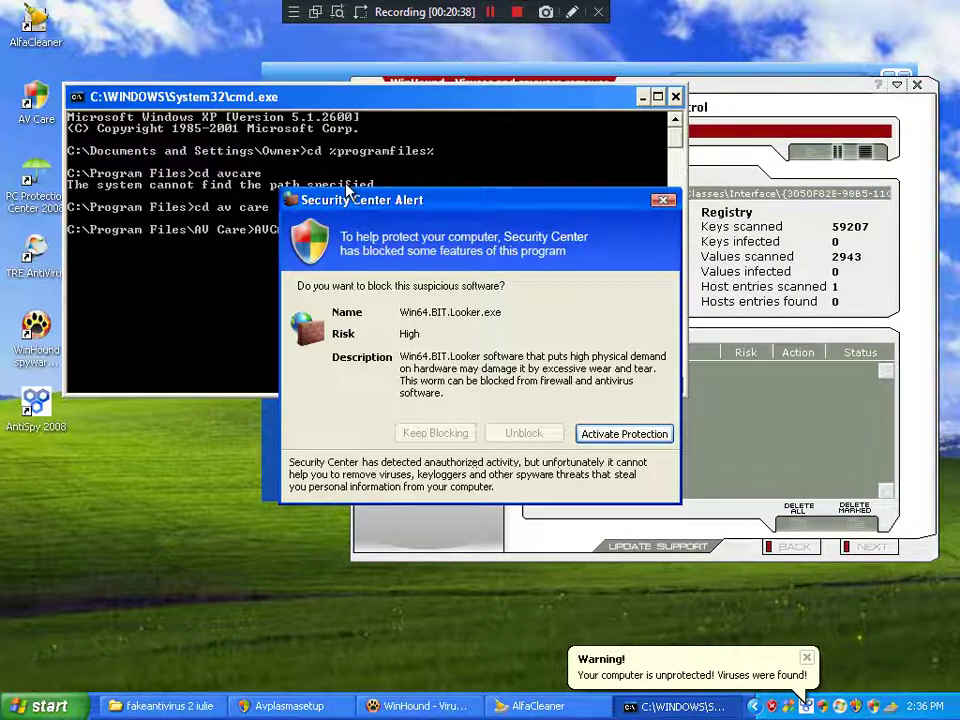
left_click(263, 145)
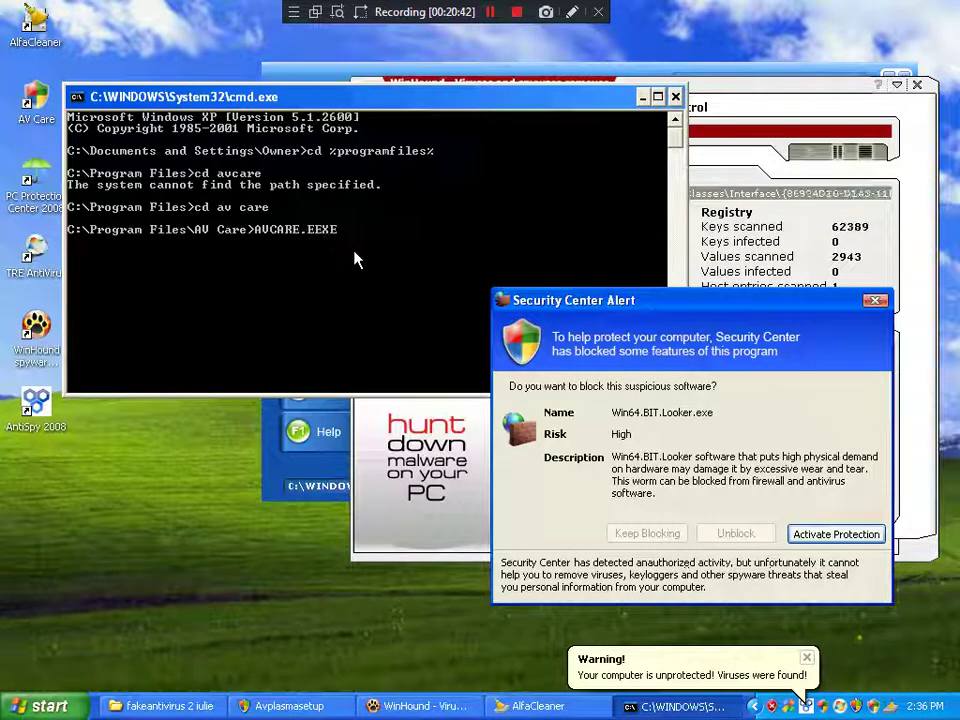
key("BackSpace")
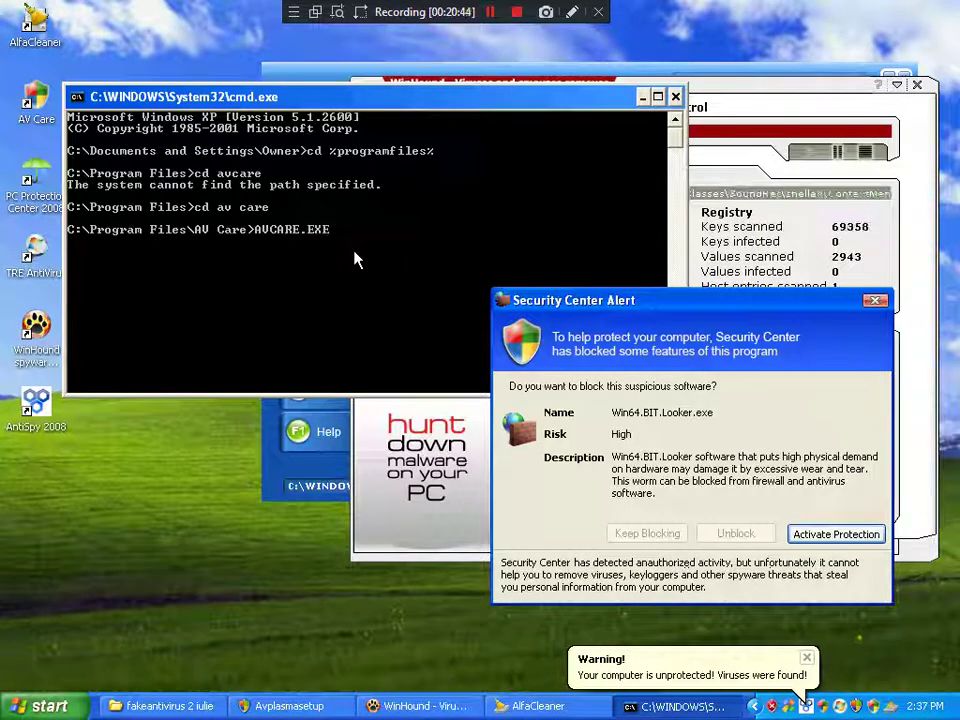
type("-s")
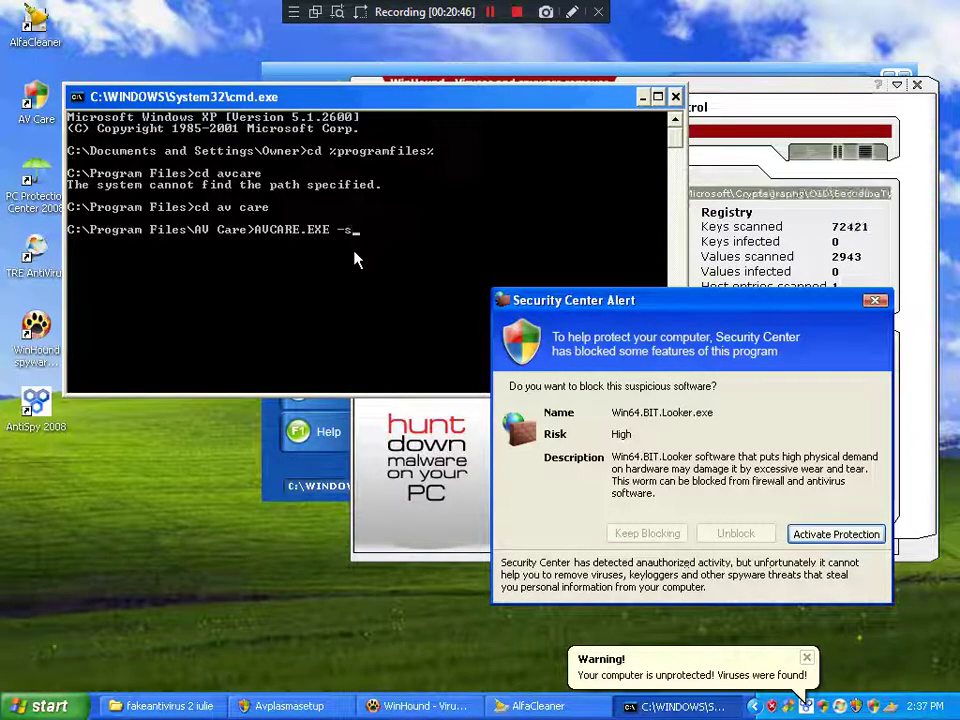
type("etpaid")
key("Return")
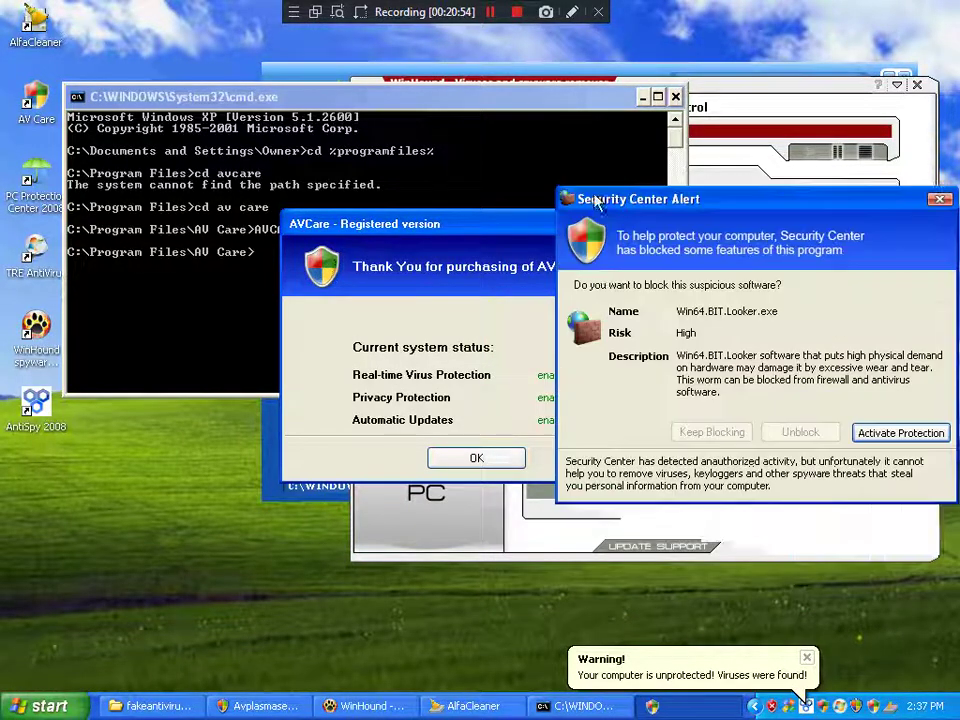
Step: Dismiss the AV Care thank-you message, close the command prompt, and answer the Security Center alert
left_click(497, 460)
left_click(675, 97)
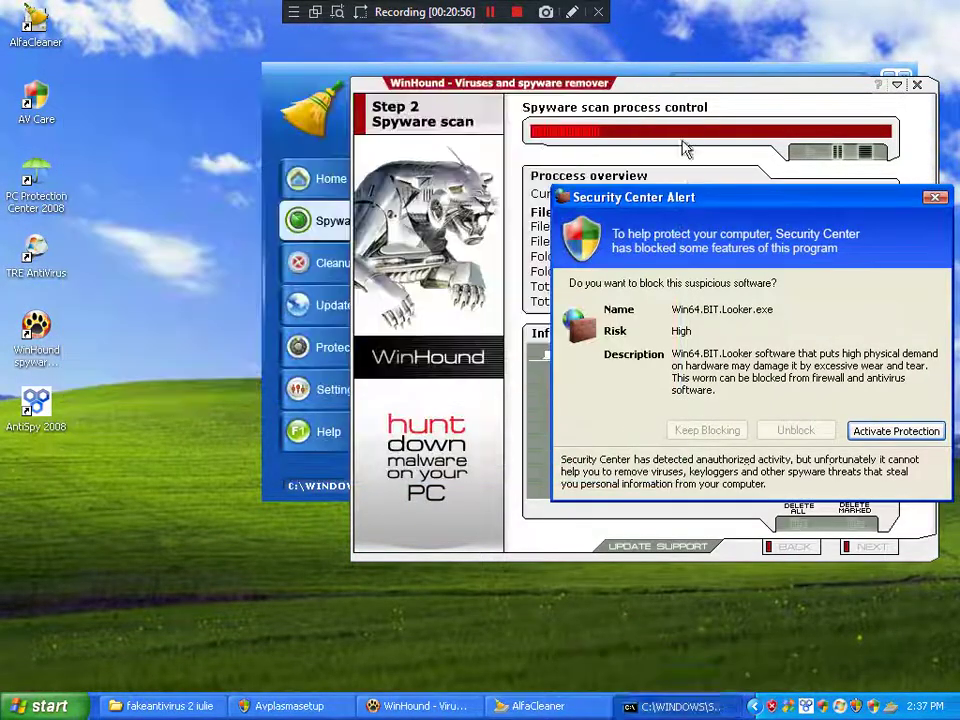
left_click_drag(659, 202, 240, 194)
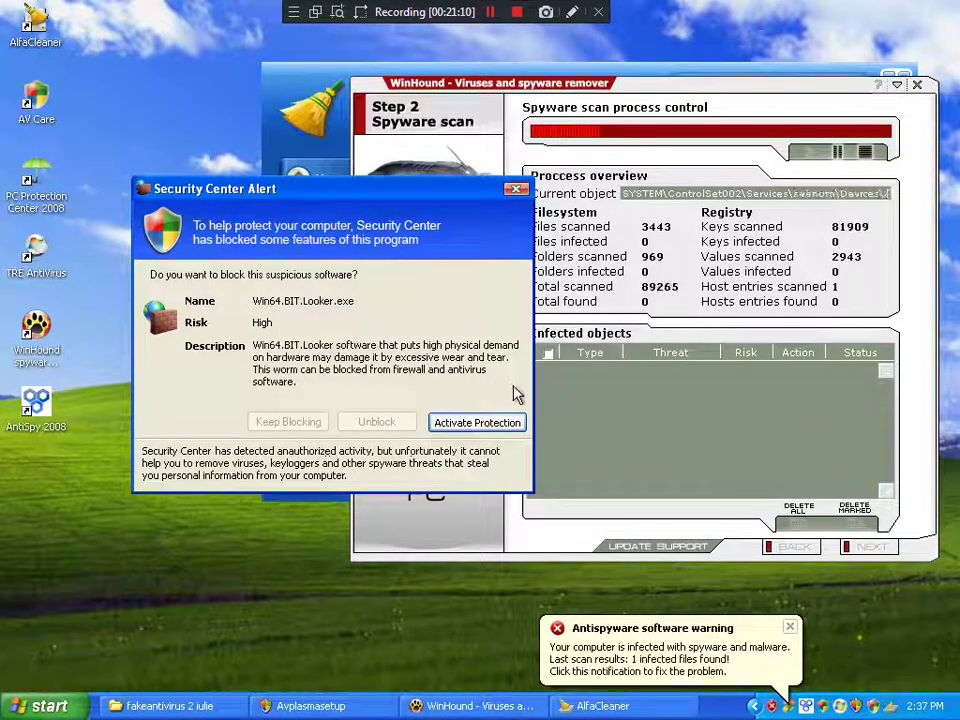
left_click(474, 424)
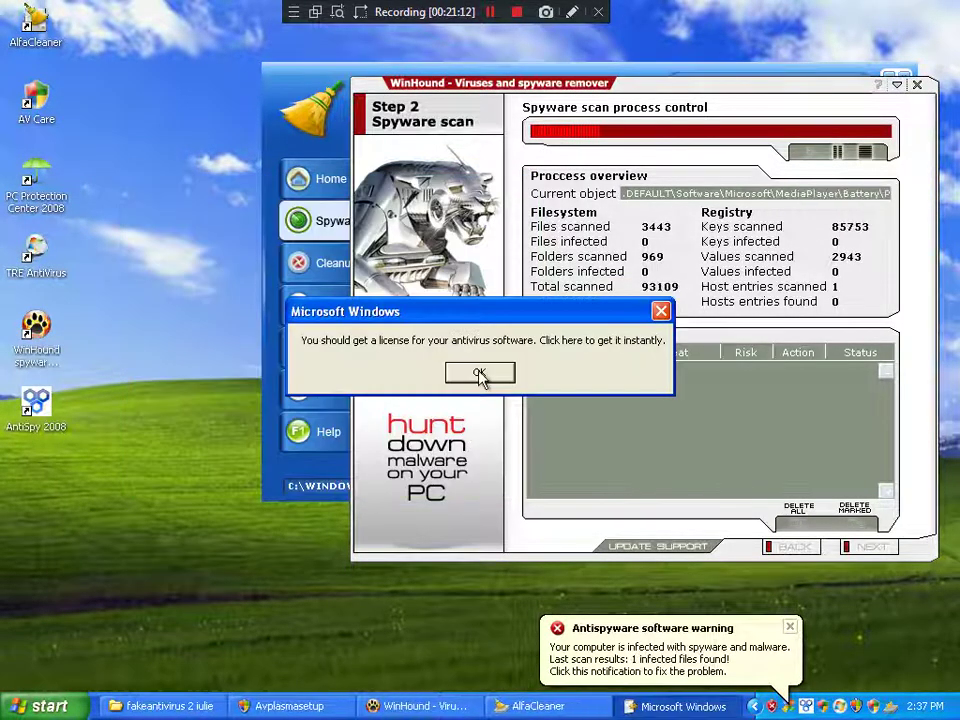
Step: Dismiss the license reminder and key window, view scan results, then close Desktop Security 2010
left_click(479, 372)
left_click(711, 133)
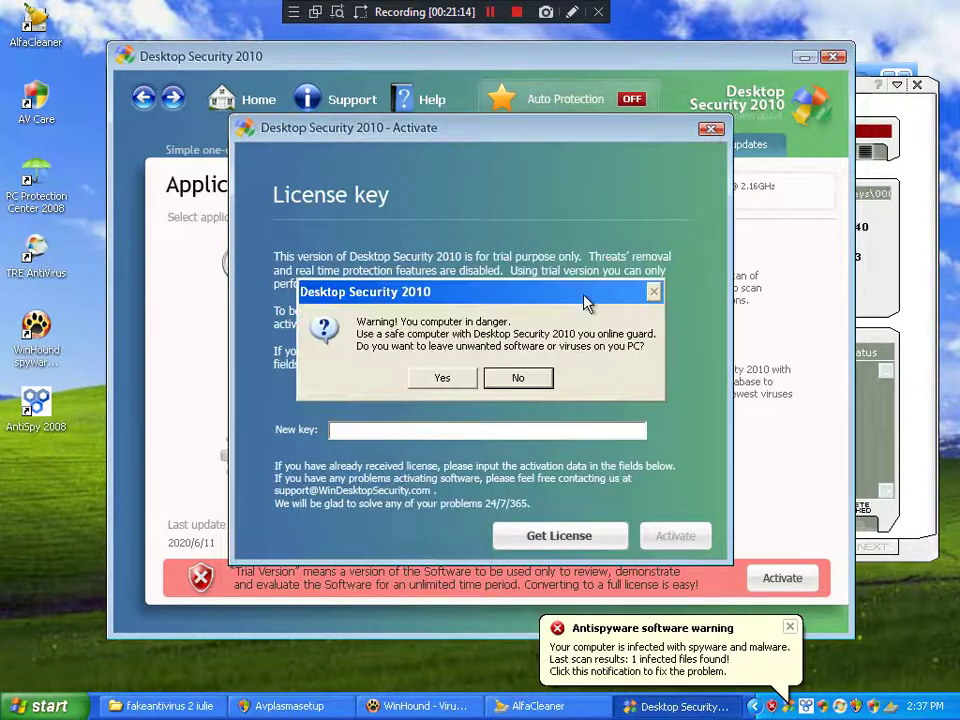
left_click(439, 377)
left_click(455, 147)
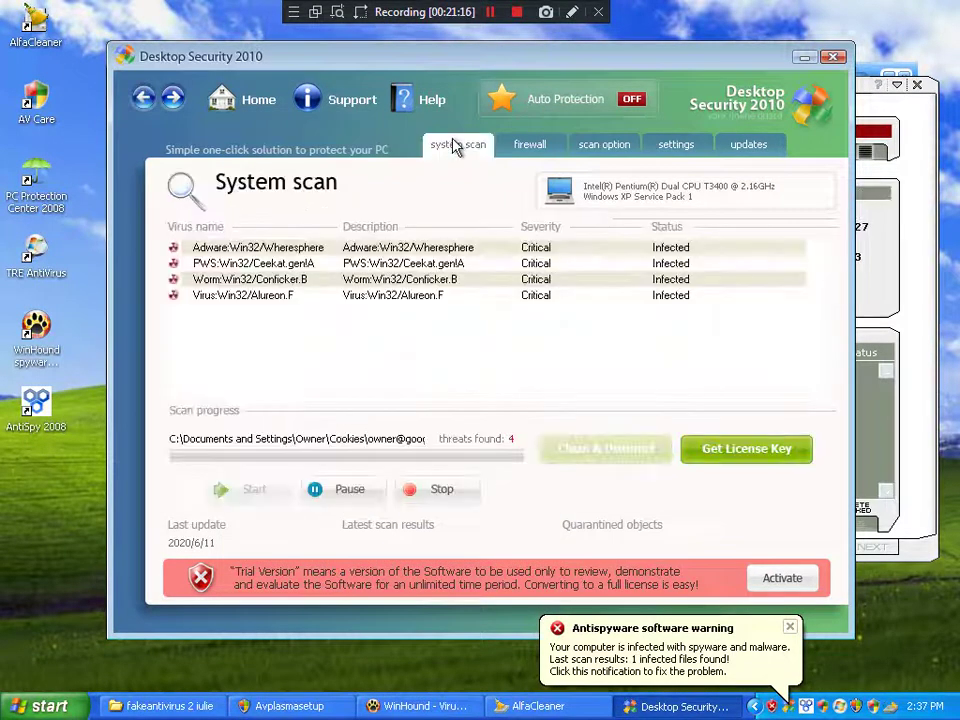
left_click(834, 58)
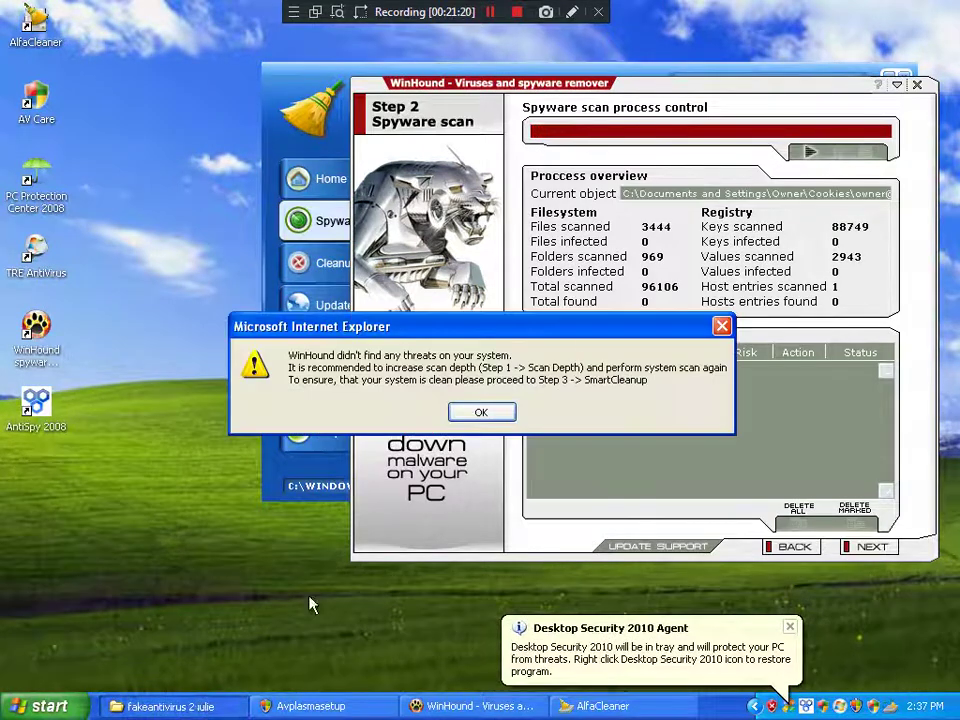
Step: Bring the fakeantivirus 2 iulie folder forward, restore it to a smaller window, and launch Task Manager
left_click(195, 706)
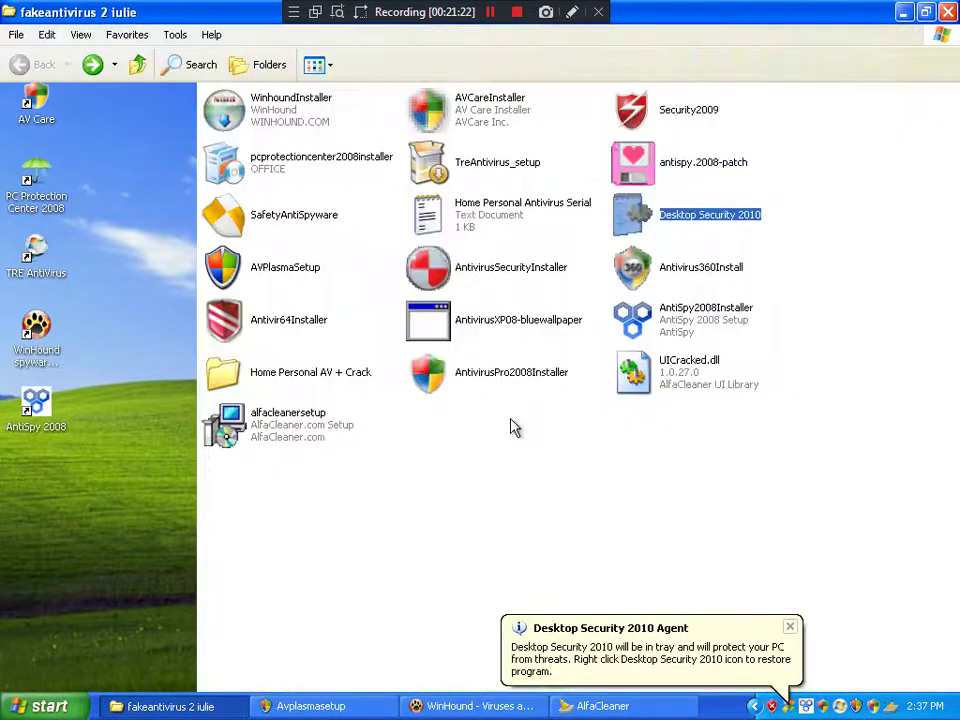
left_click(450, 510)
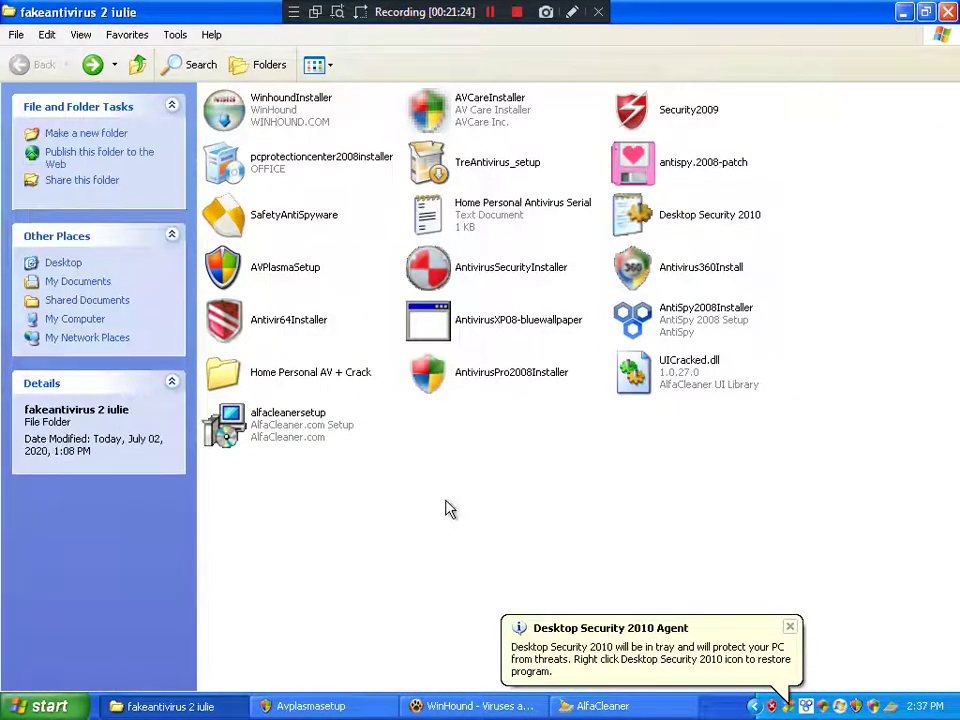
left_click(926, 12)
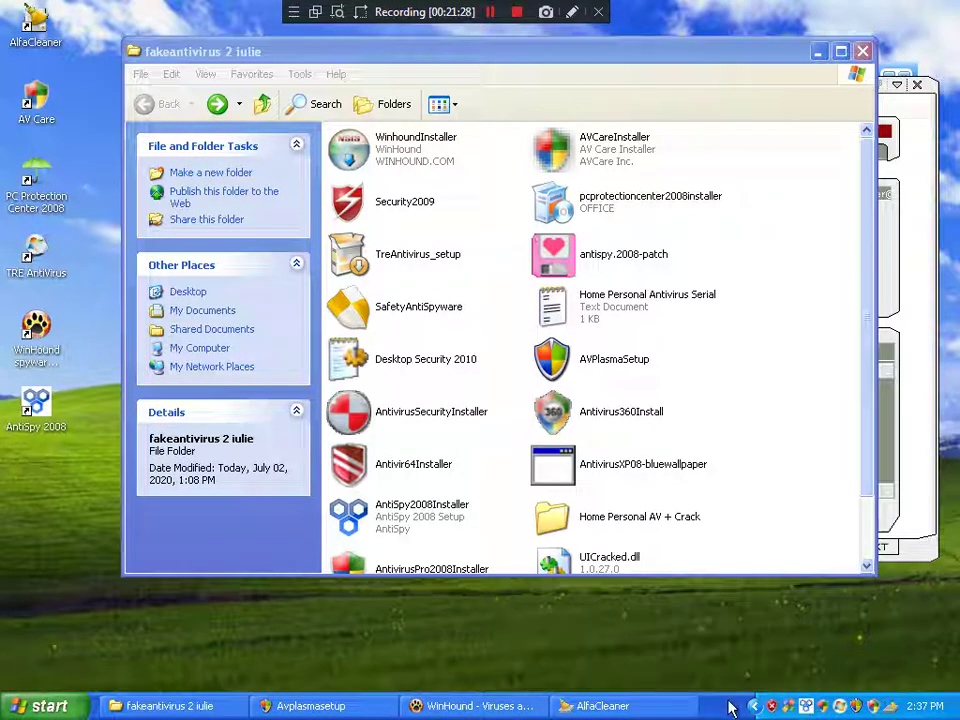
right_click(725, 706)
left_click(765, 650)
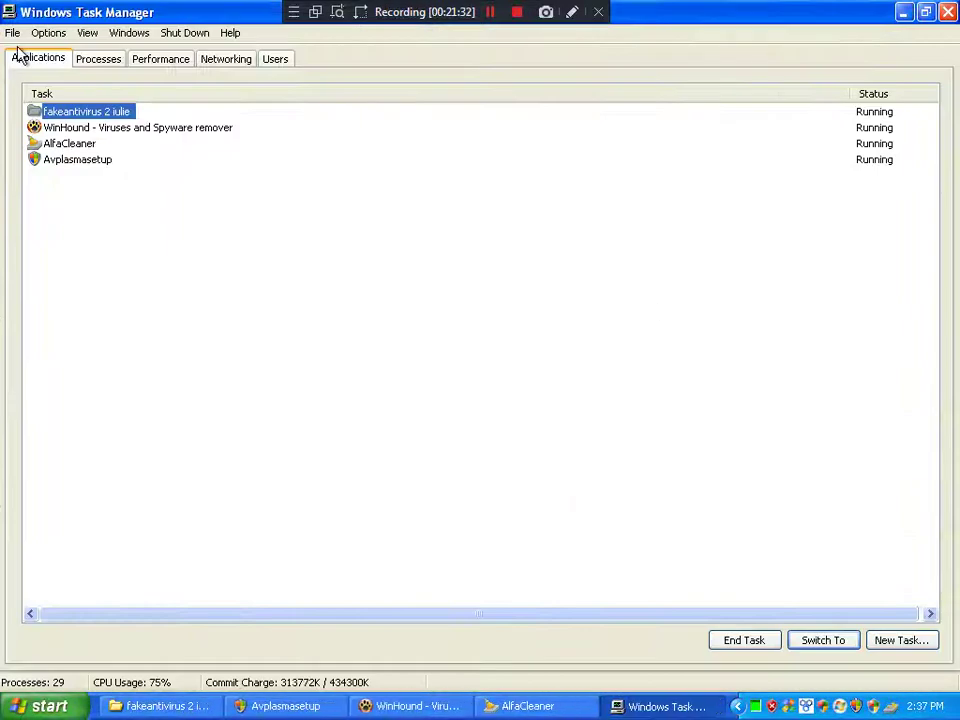
Step: End the Antispy2008.exe process from Task Manager's Processes list, confirming with Yes
left_click(97, 60)
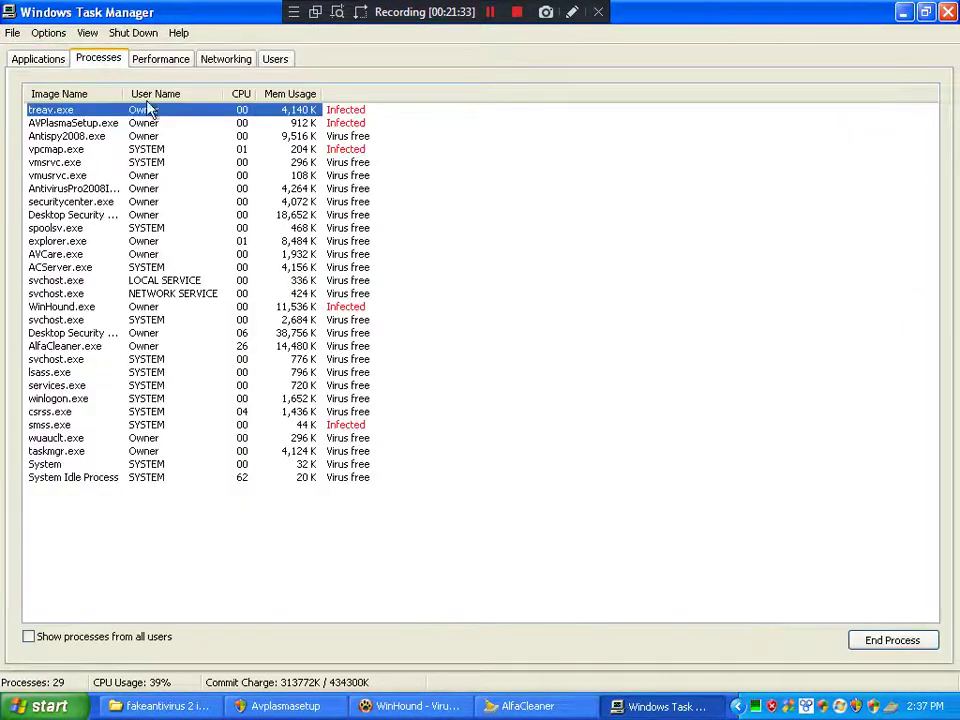
left_click(79, 137)
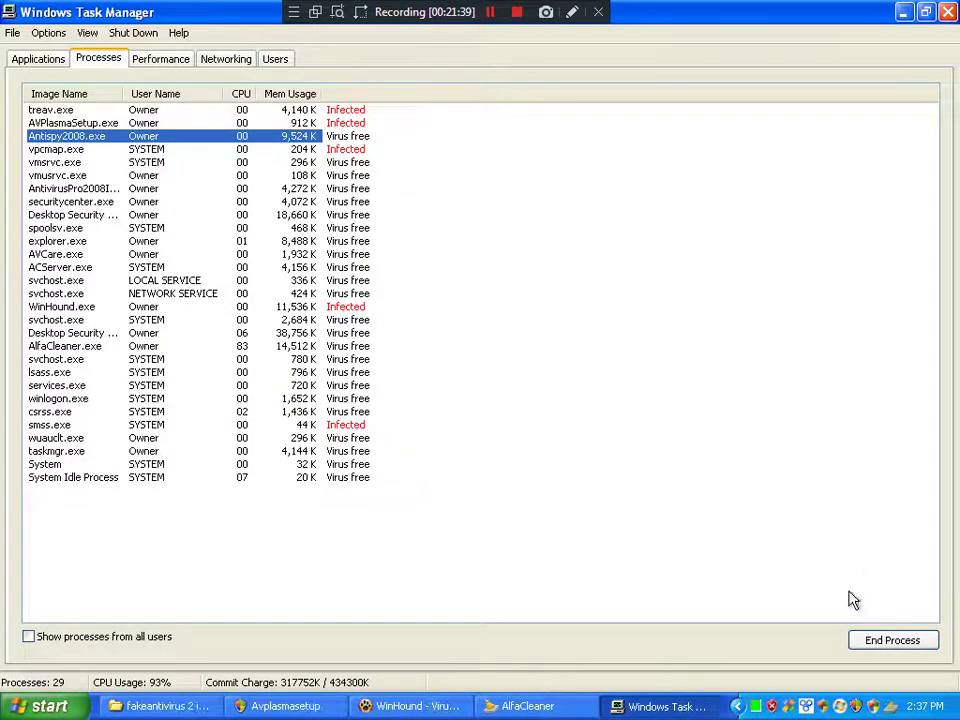
left_click(900, 641)
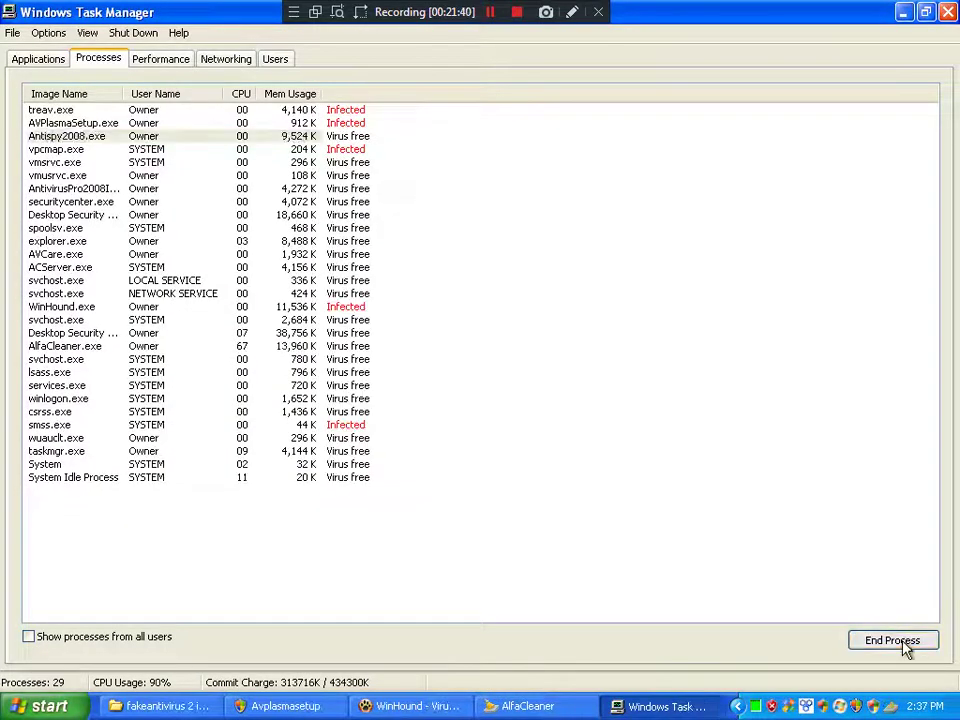
left_click(458, 449)
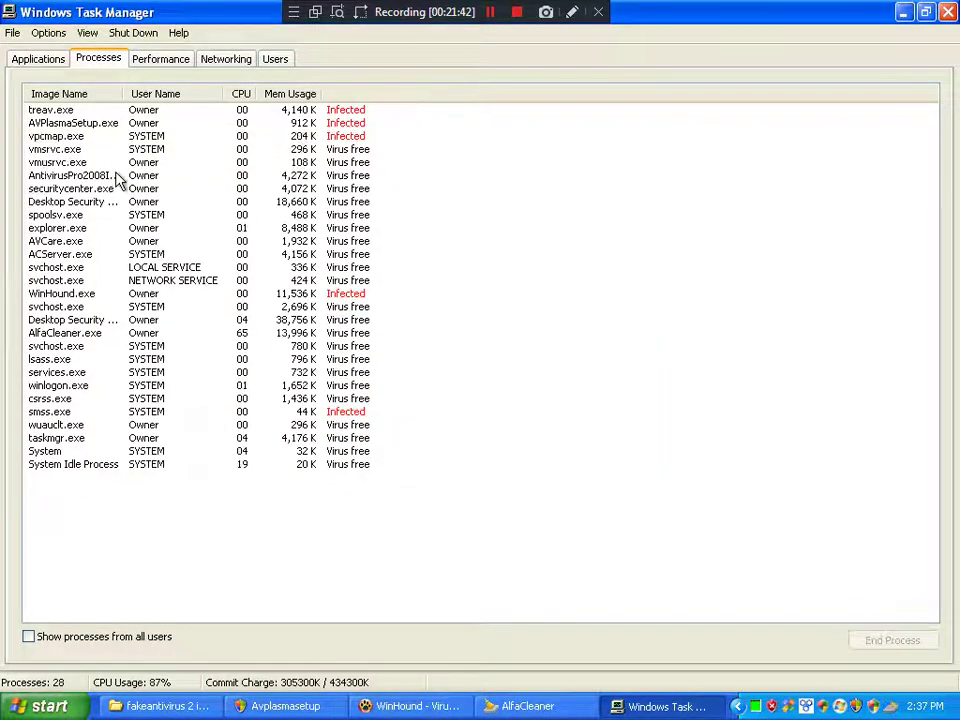
Step: Select the AntivirusPro2008 process and close the Spyware Warning popup and its two follow-up warnings
left_click(115, 176)
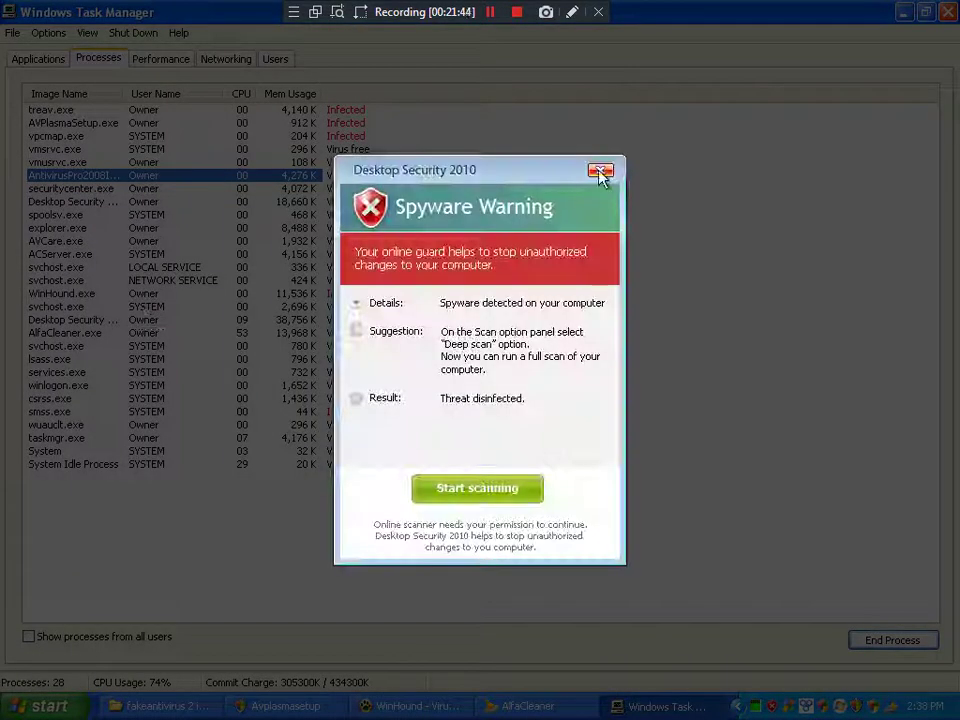
left_click(600, 172)
left_click(514, 399)
left_click(518, 399)
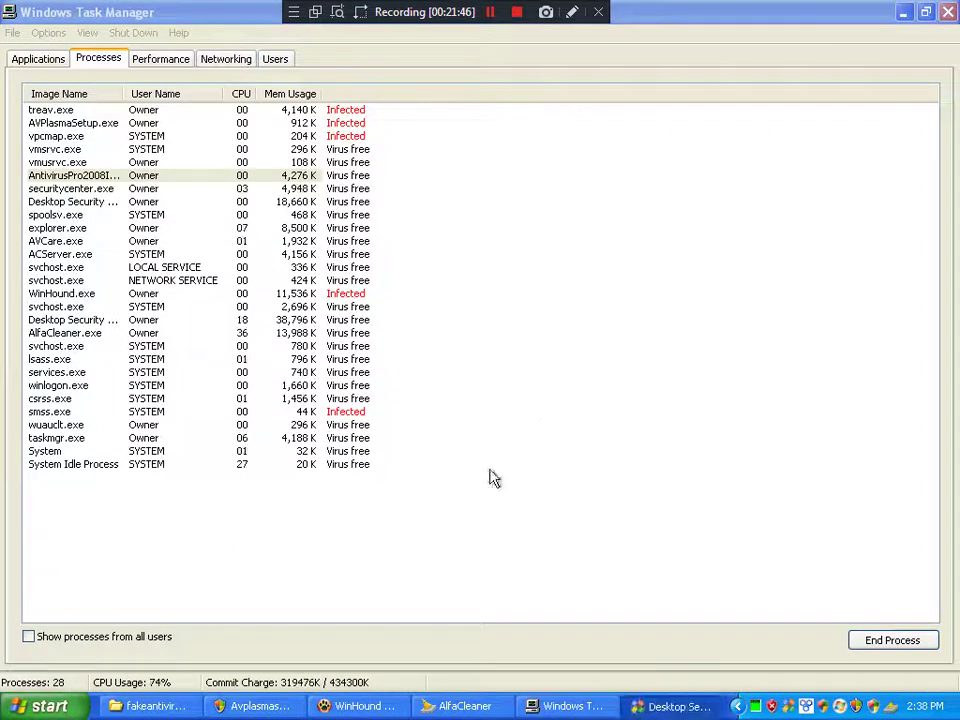
Step: Bring WinHound forward and select, then deselect, the WinHound.exe process
left_click(388, 706)
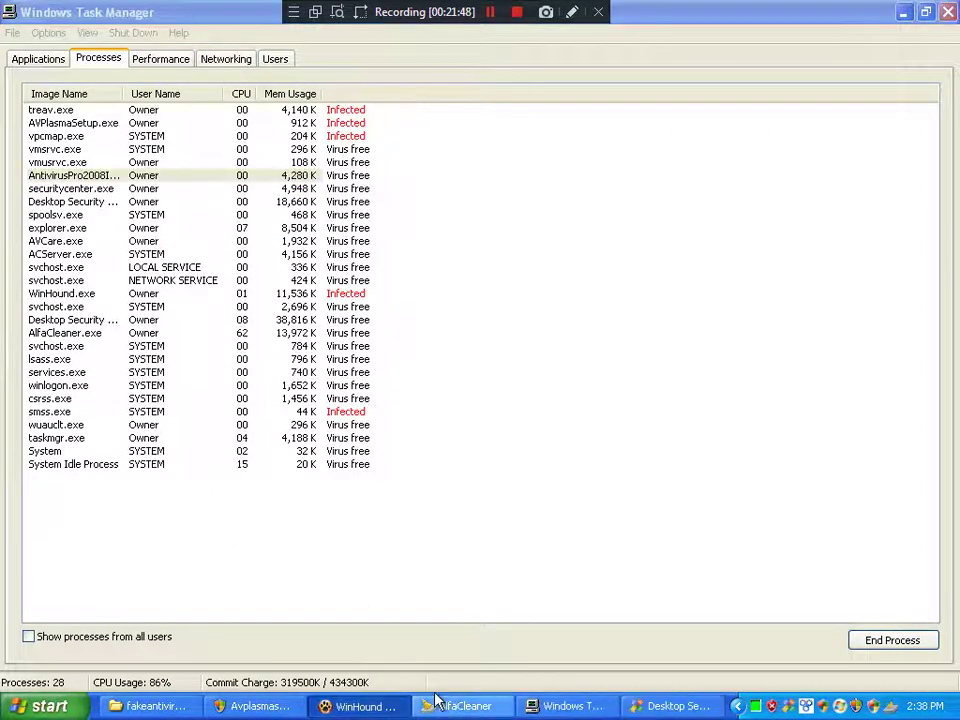
left_click(62, 294)
left_click(855, 648)
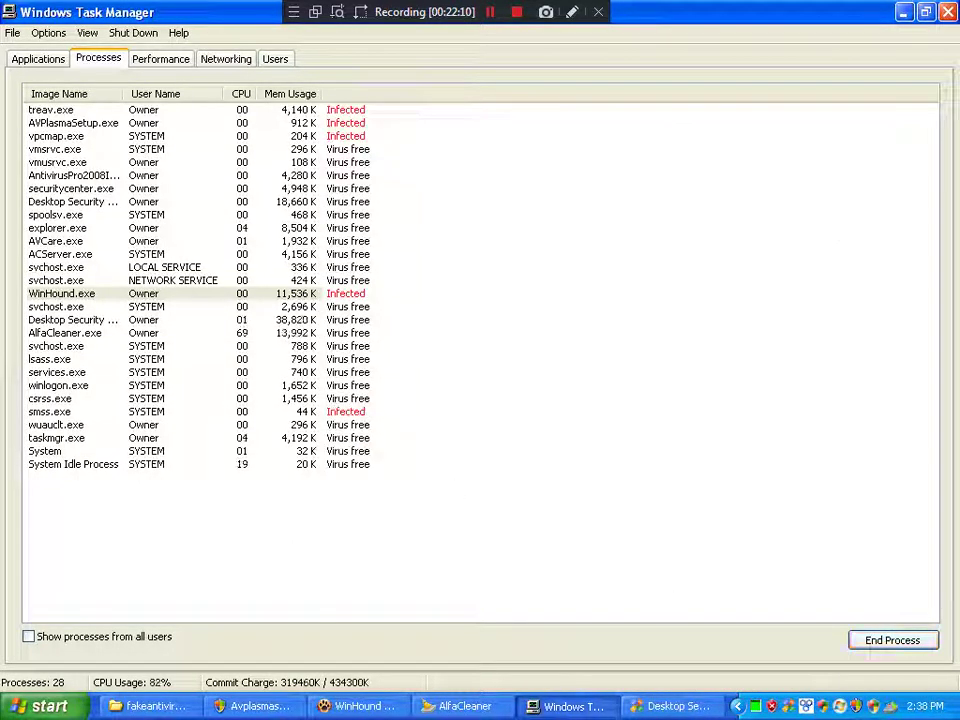
left_click(613, 465)
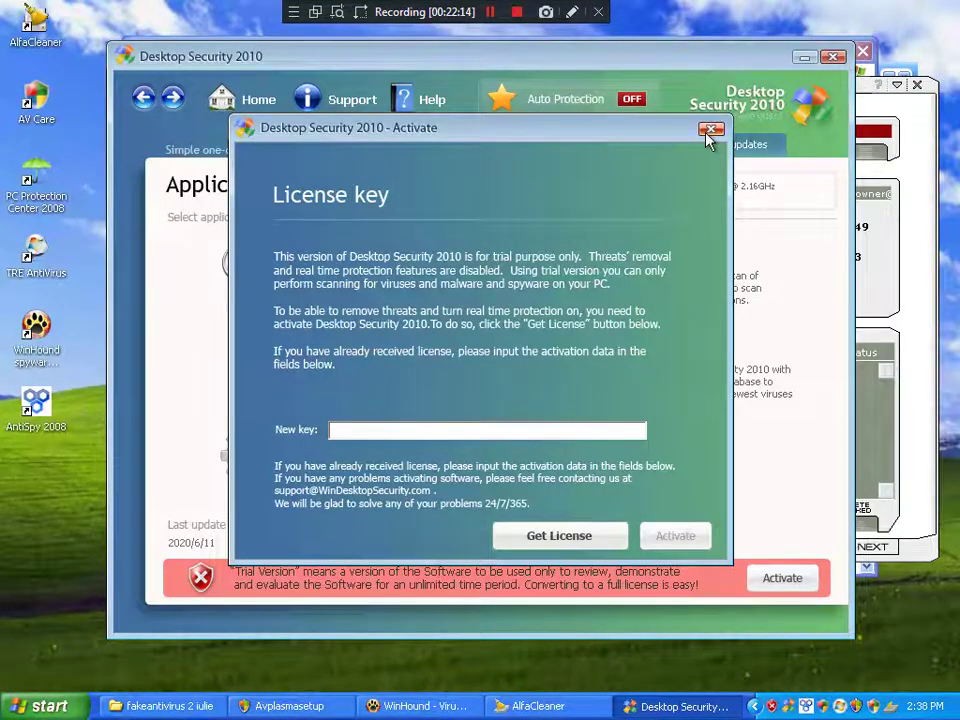
Step: Close the license key and Desktop Security 2010 windows, dismiss WinHound's message, and return to the folder
left_click(710, 128)
left_click(442, 377)
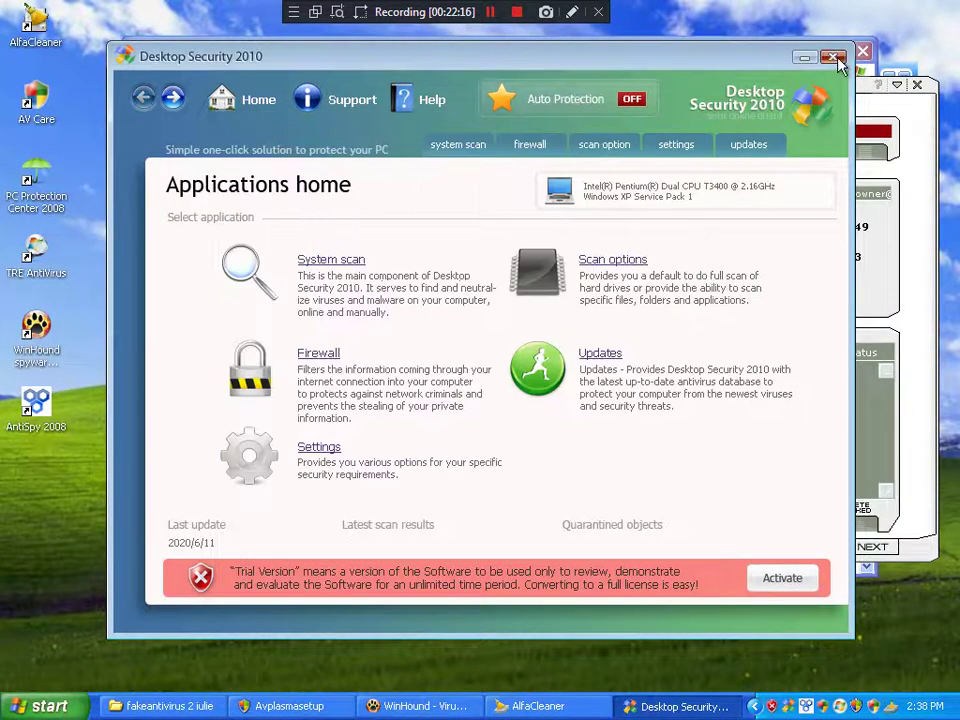
left_click(829, 55)
left_click(481, 413)
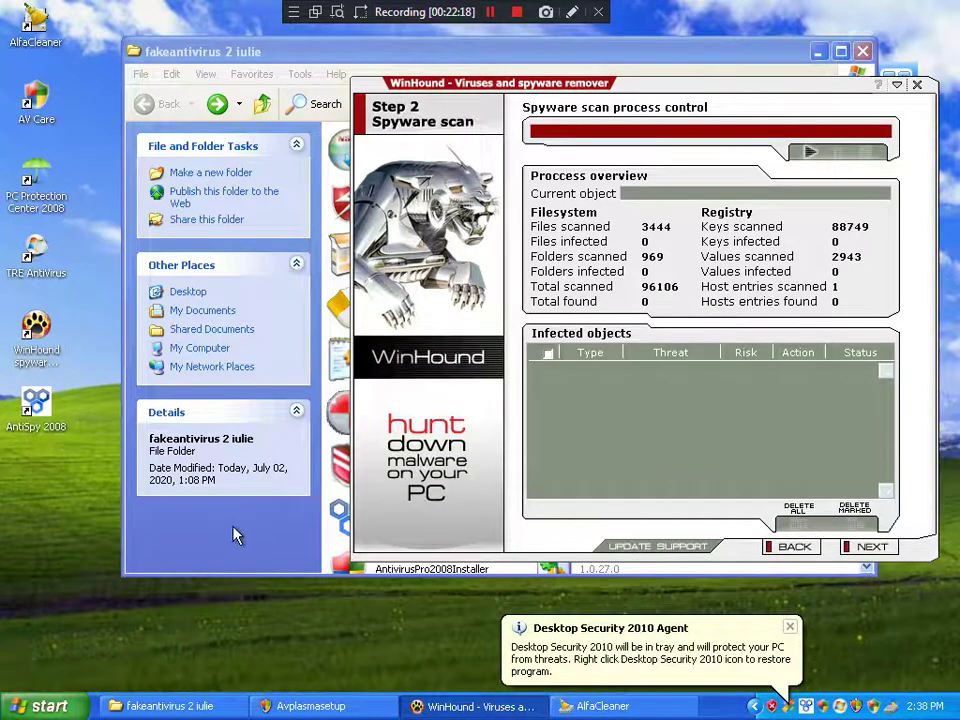
left_click(236, 534)
scroll(343, 364, "down", 1)
scroll(345, 382, "up", 1)
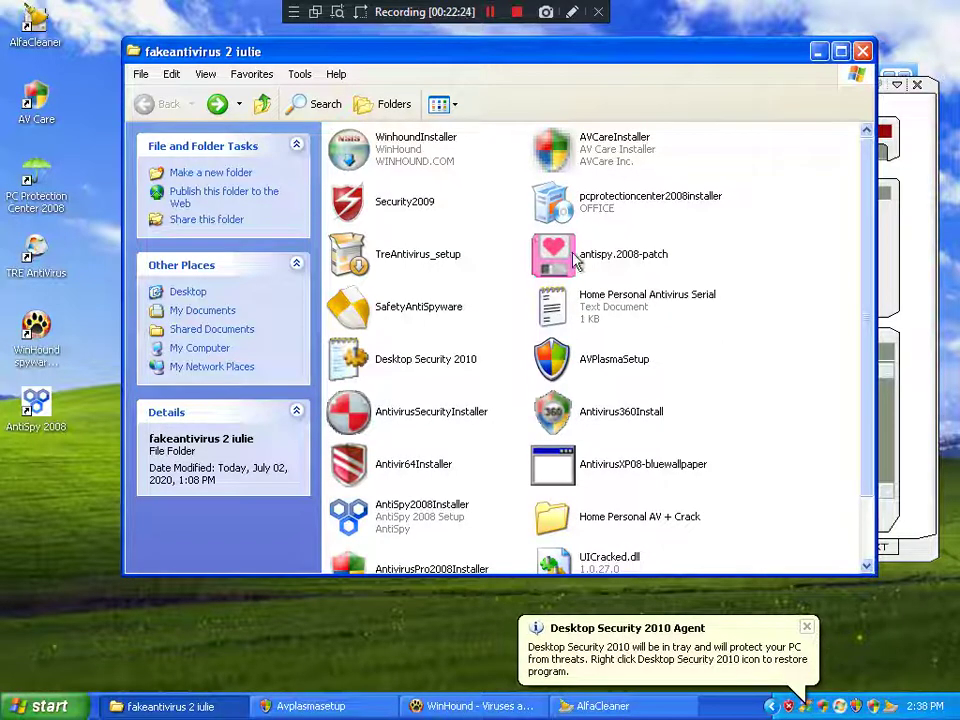
Step: Launch antispy.2008-patch, decline the infection warning, glance at the credits, and start patching
left_click(575, 258)
double_click(575, 258)
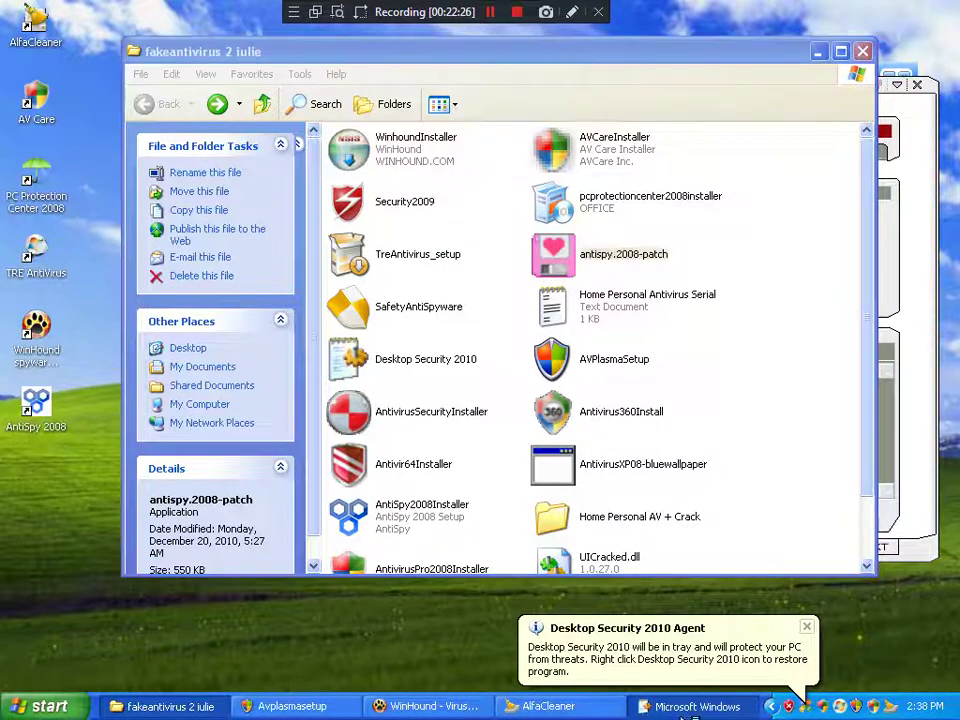
left_click(525, 416)
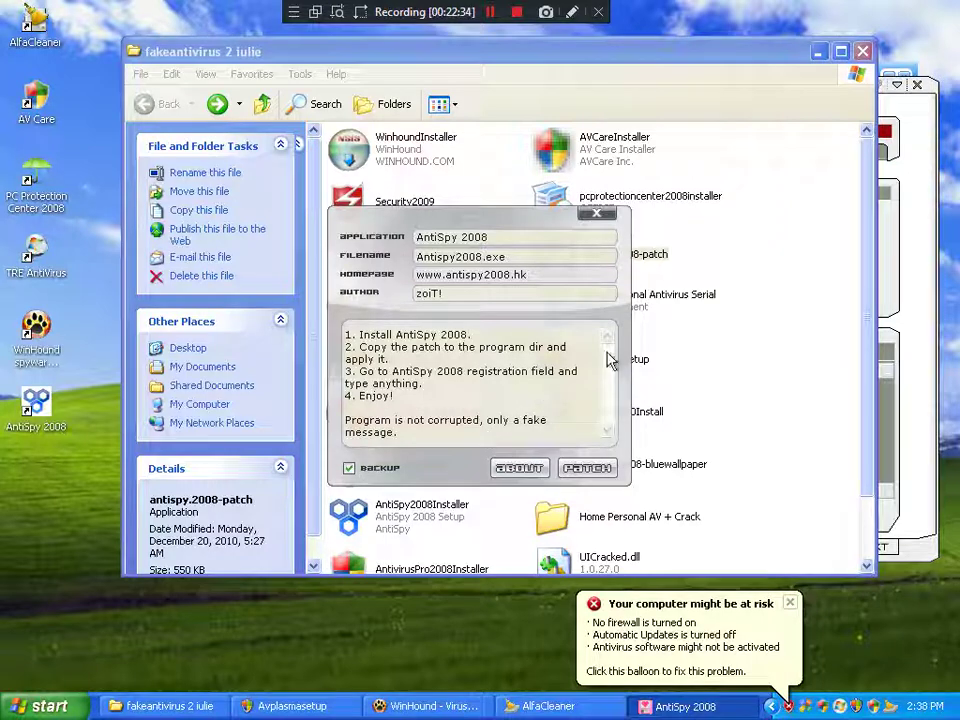
left_click(521, 472)
left_click(587, 279)
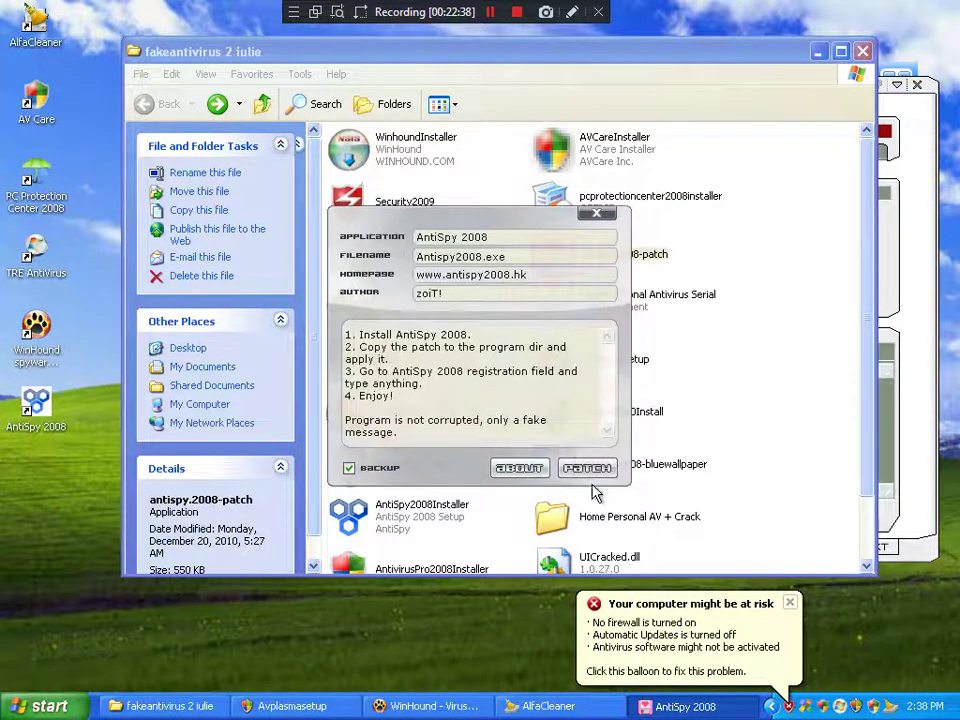
left_click(587, 470)
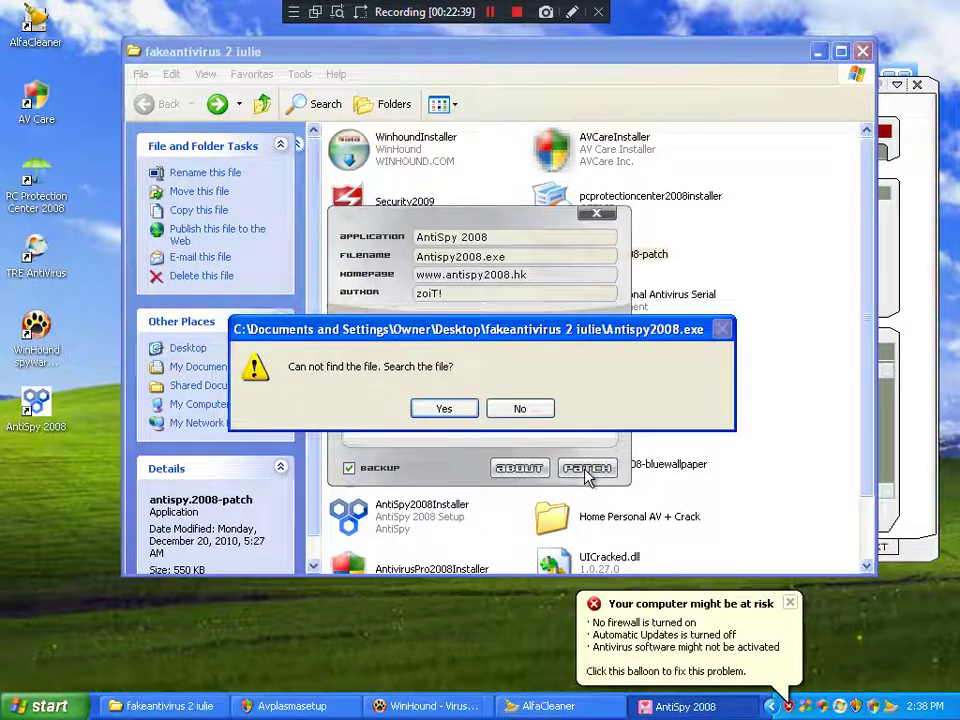
Step: Agree to search and browse Desktop > My Computer > Local Disk (C:) > Program Files > AntiSpy 2008
left_click(444, 410)
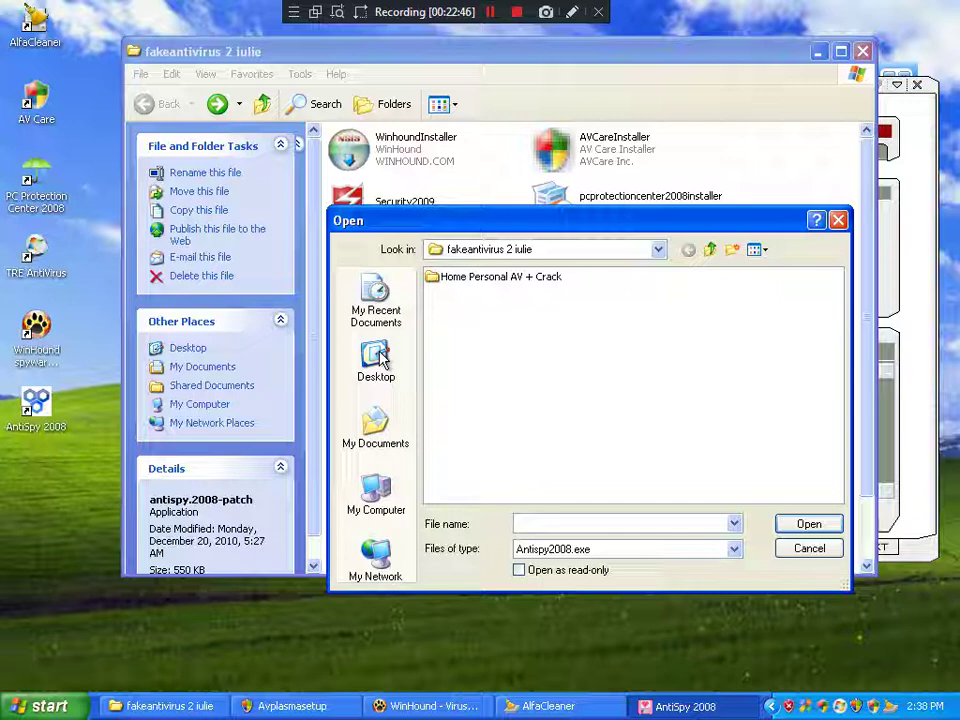
left_click(377, 358)
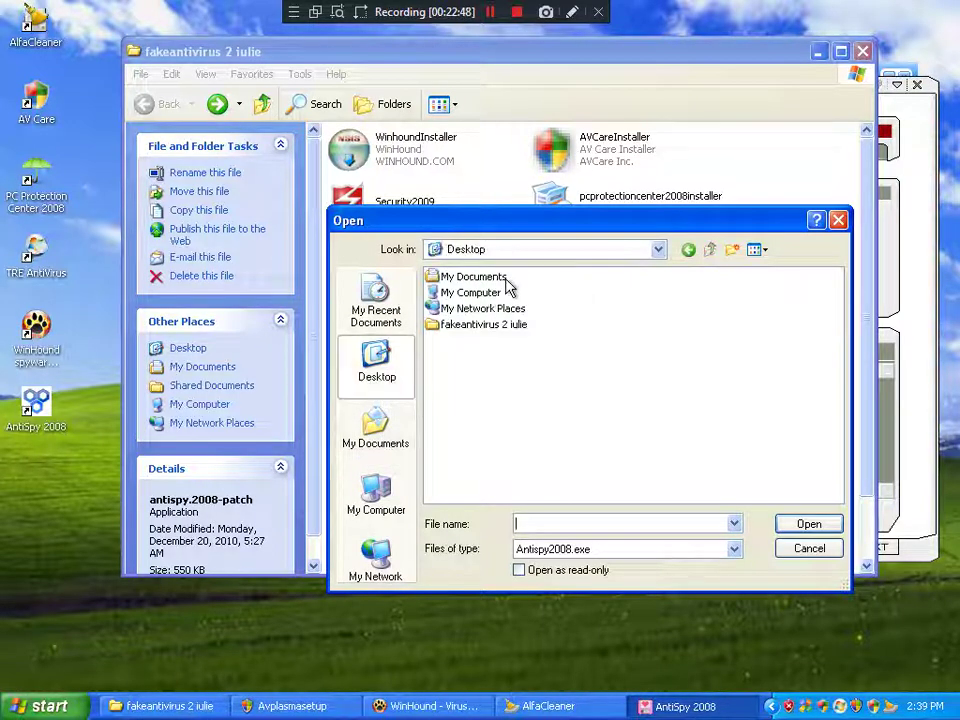
double_click(465, 295)
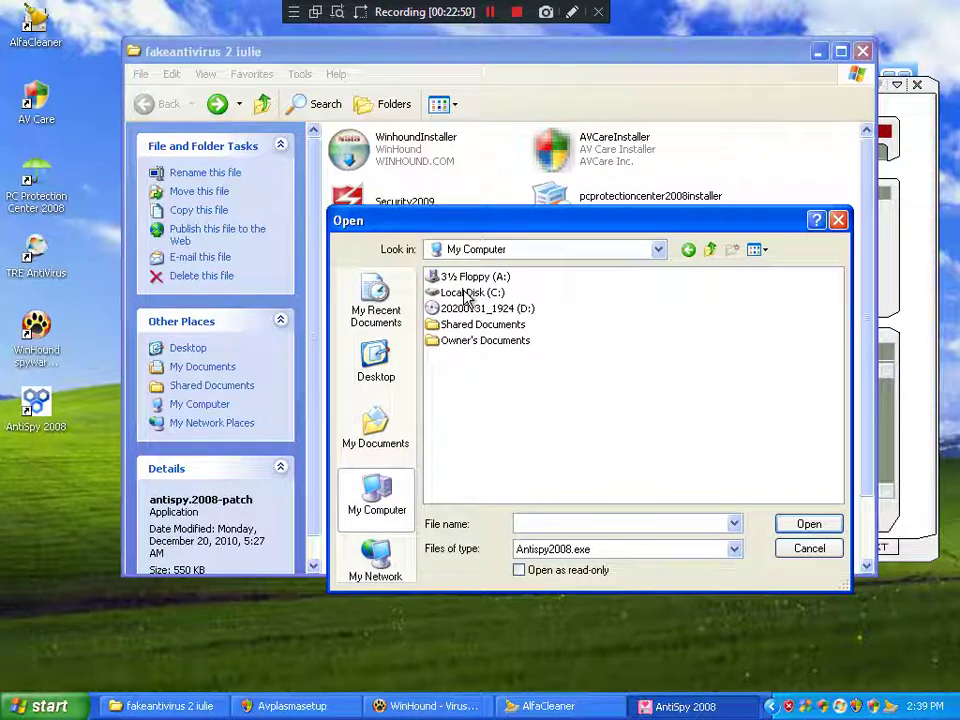
double_click(465, 295)
double_click(465, 293)
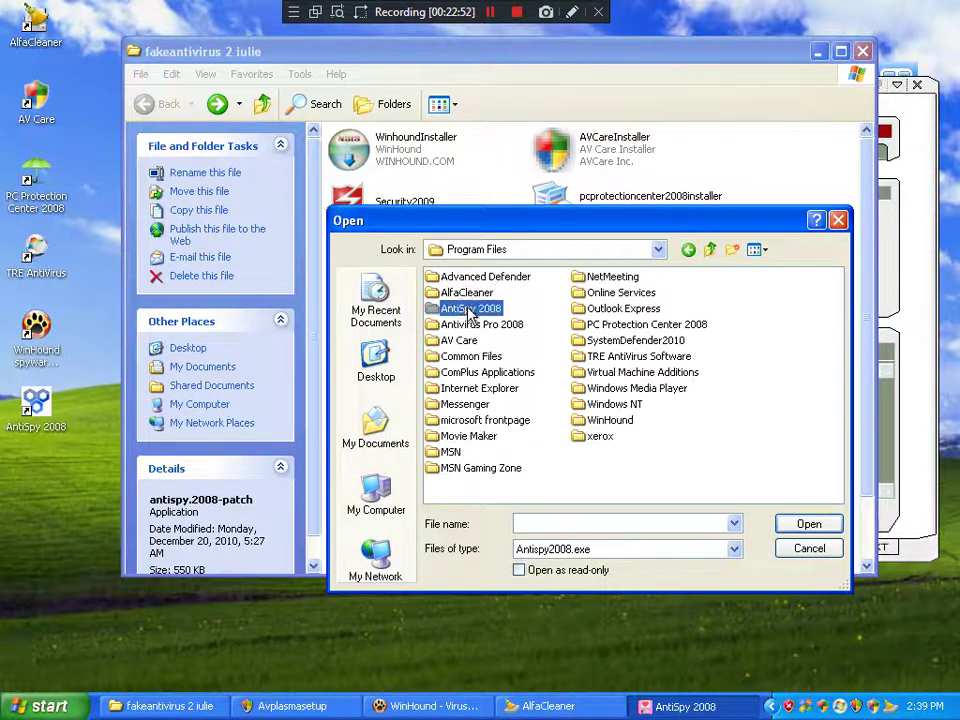
double_click(466, 306)
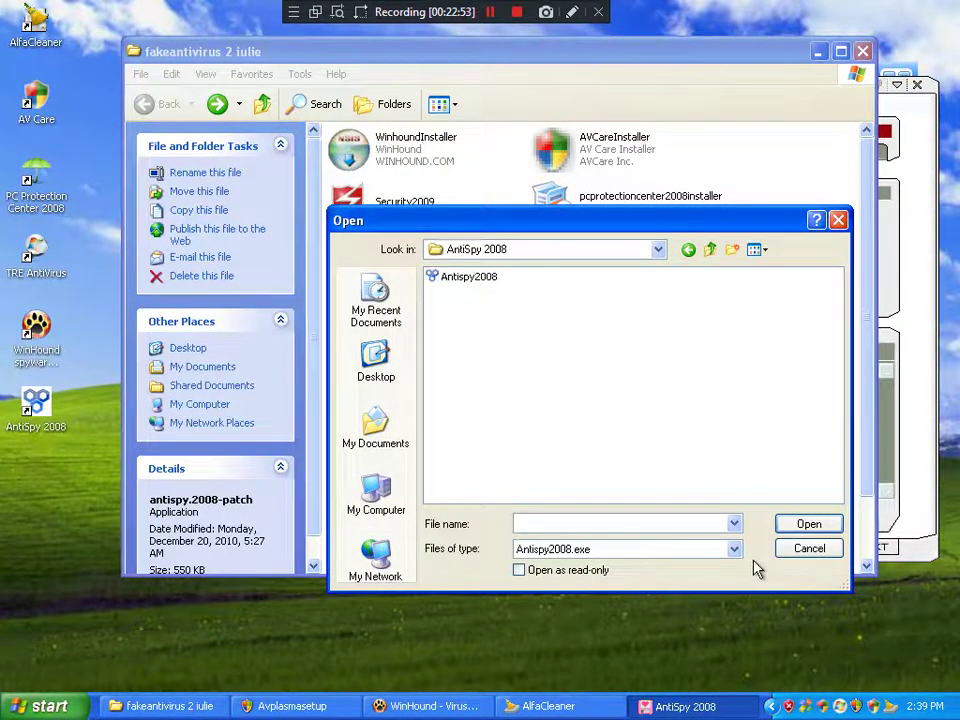
Step: In the volume mixer, raise the Line-In volume to maximum, then close the mixer
double_click(773, 706)
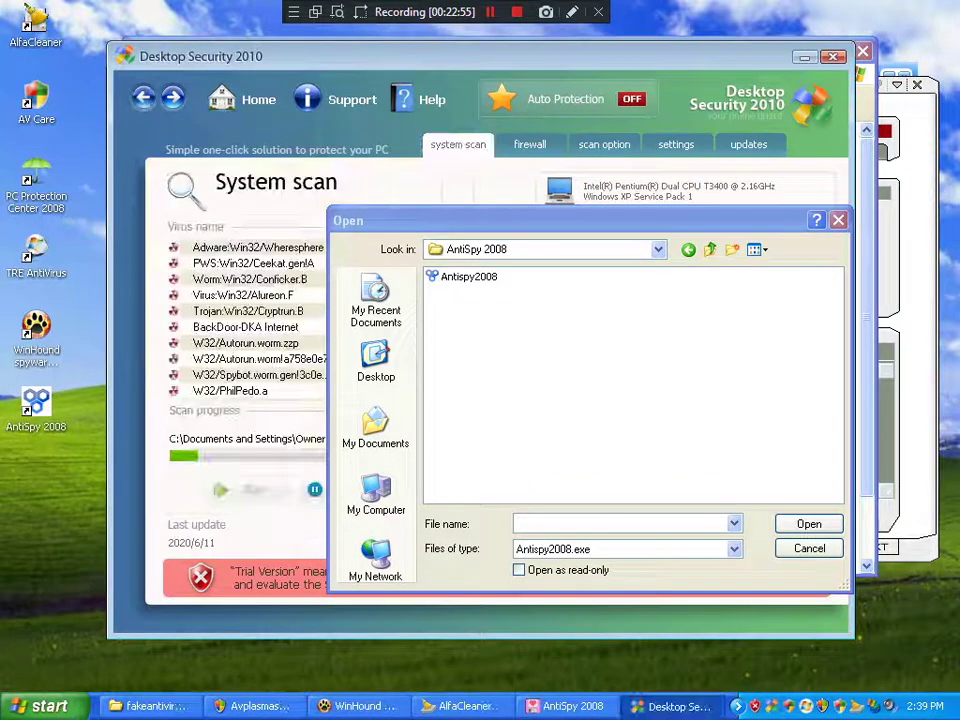
double_click(887, 707)
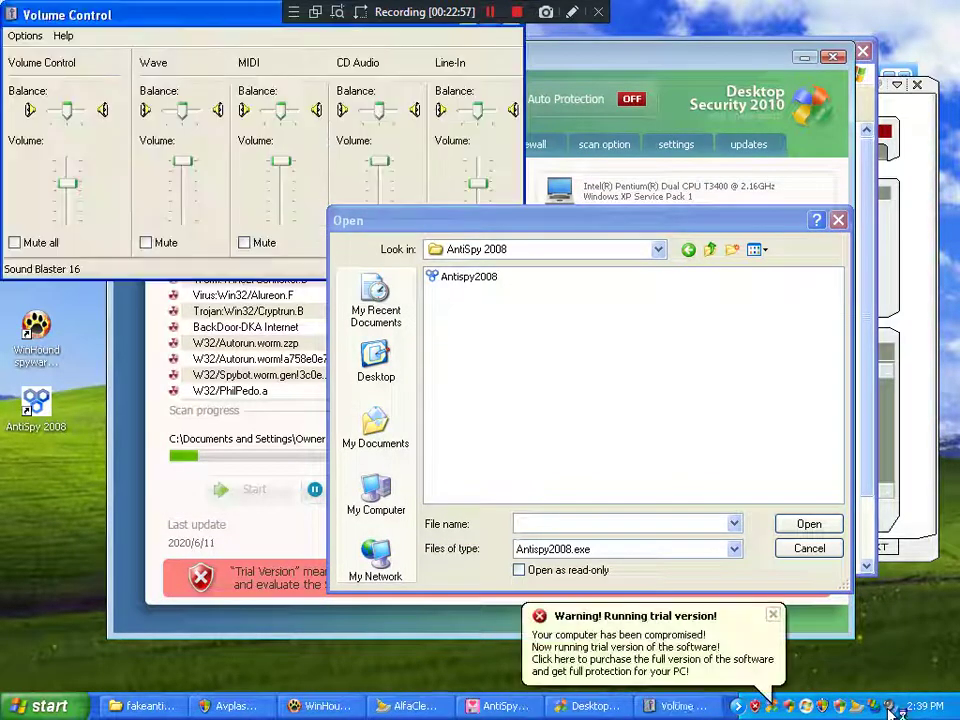
left_click(68, 173)
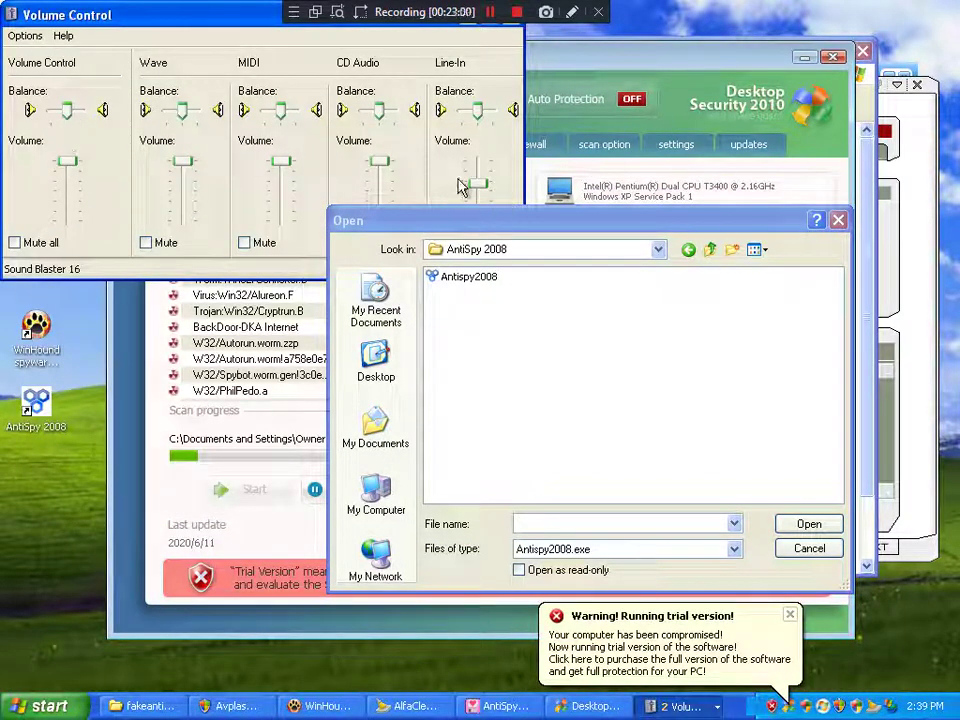
left_click_drag(479, 185, 479, 158)
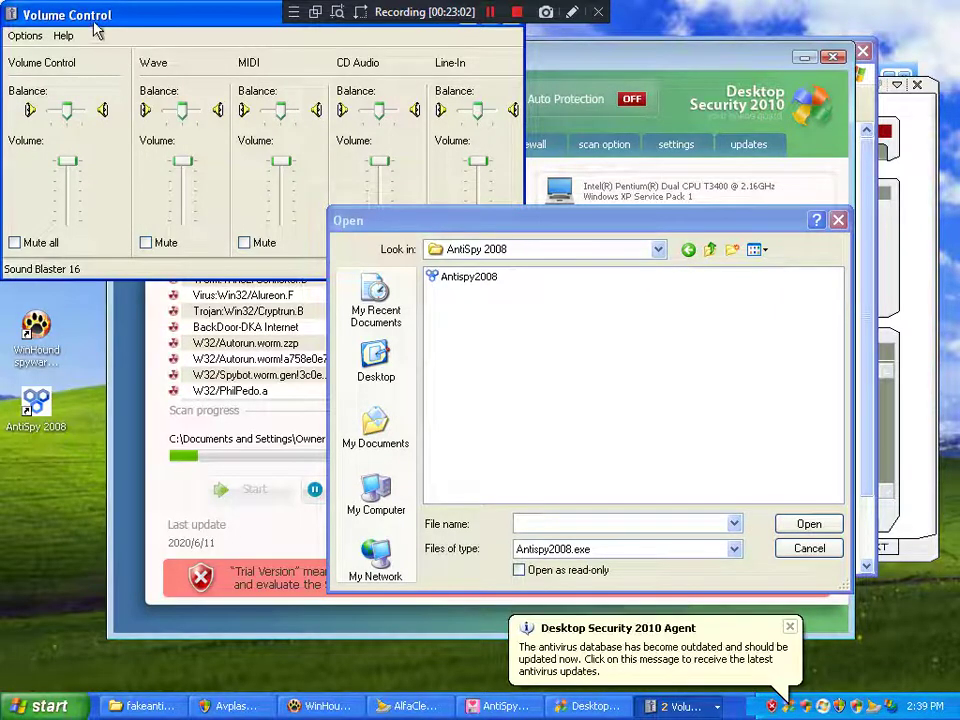
left_click_drag(70, 18, 130, 65)
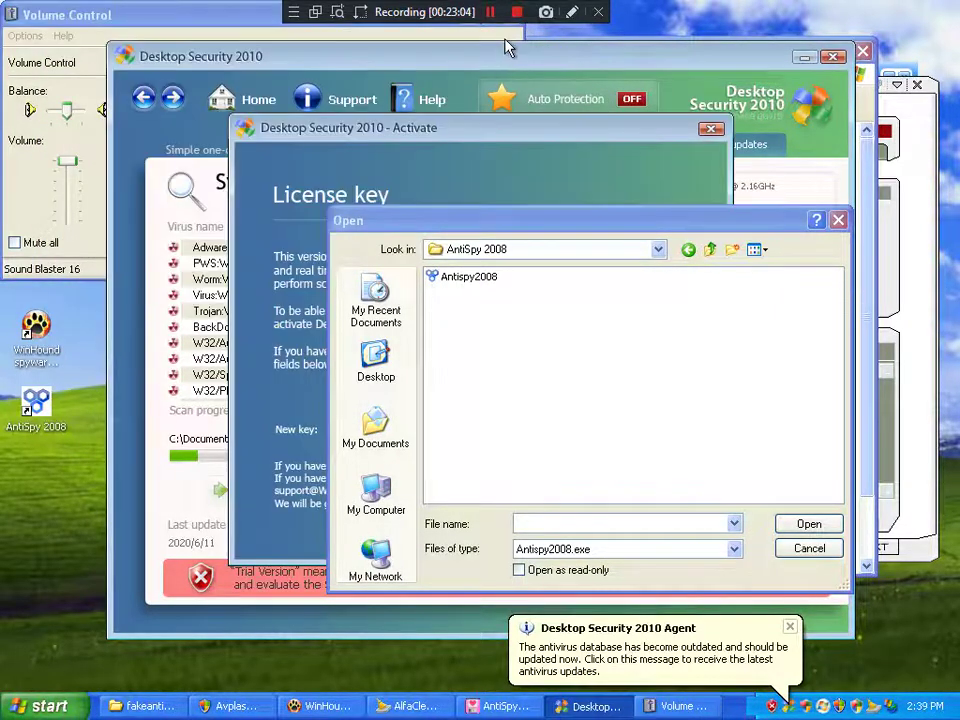
left_click(381, 14)
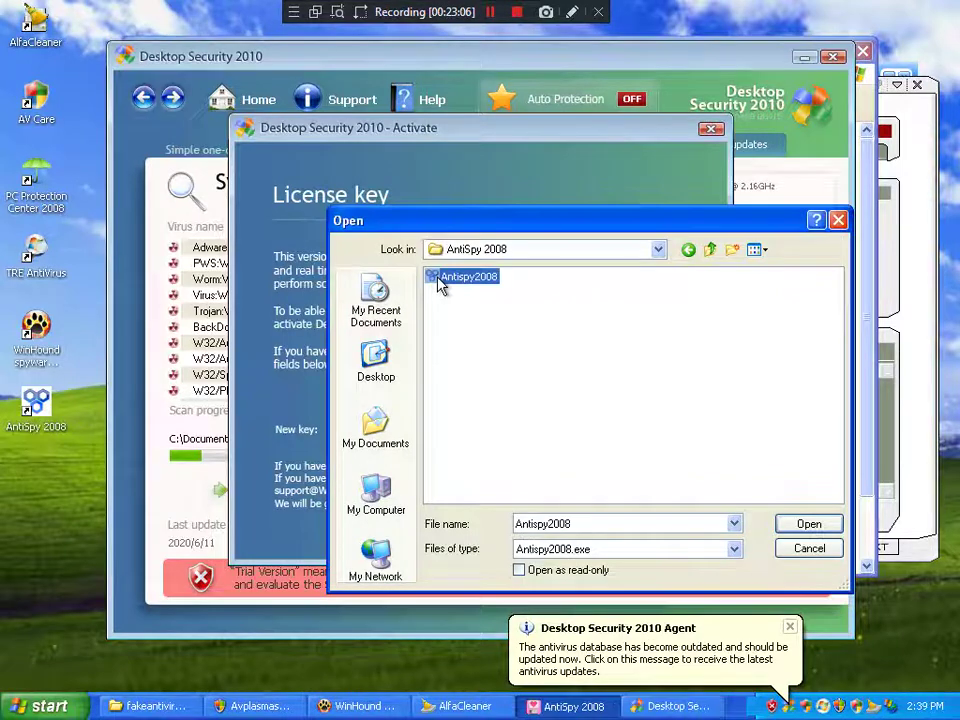
Step: Choose Antispy2008 as the file to patch and close Desktop Security 2010's activation dialog and window
double_click(441, 286)
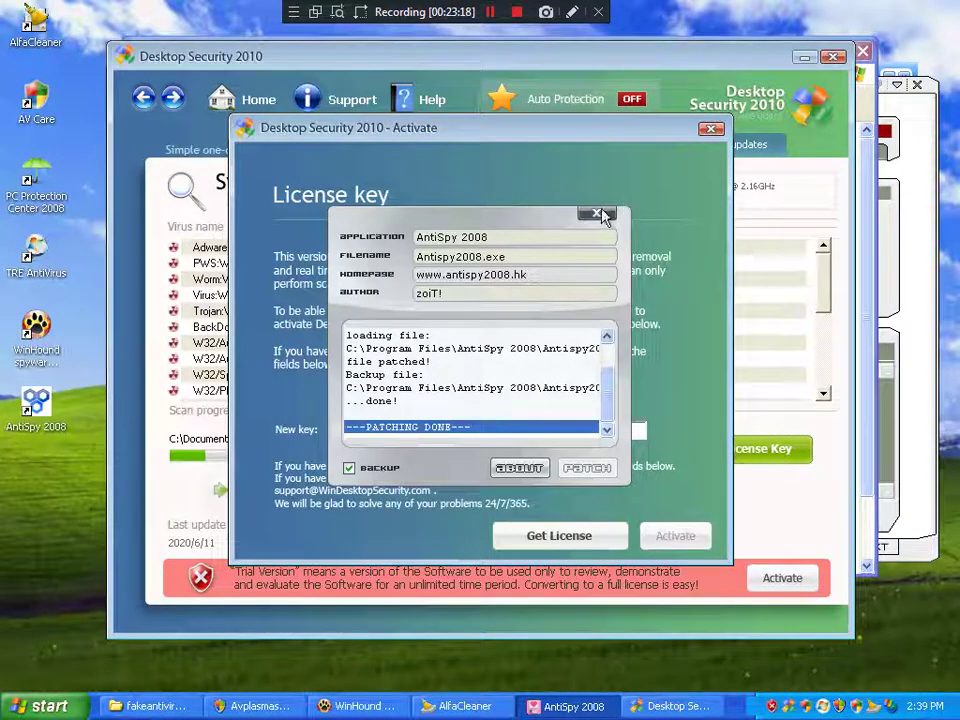
left_click(711, 130)
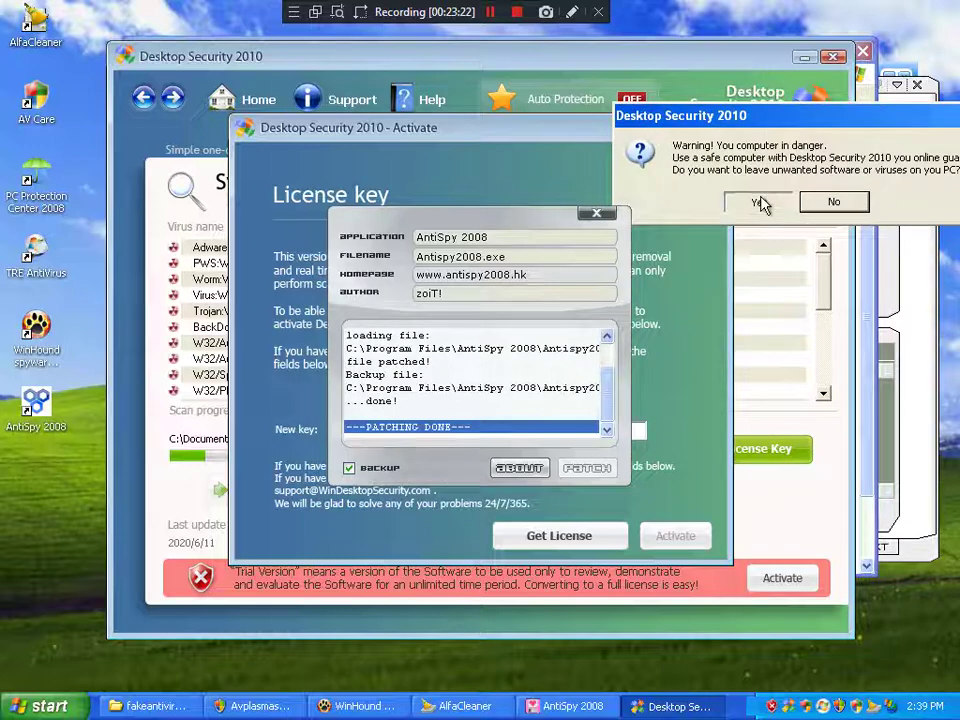
left_click(760, 201)
left_click(835, 59)
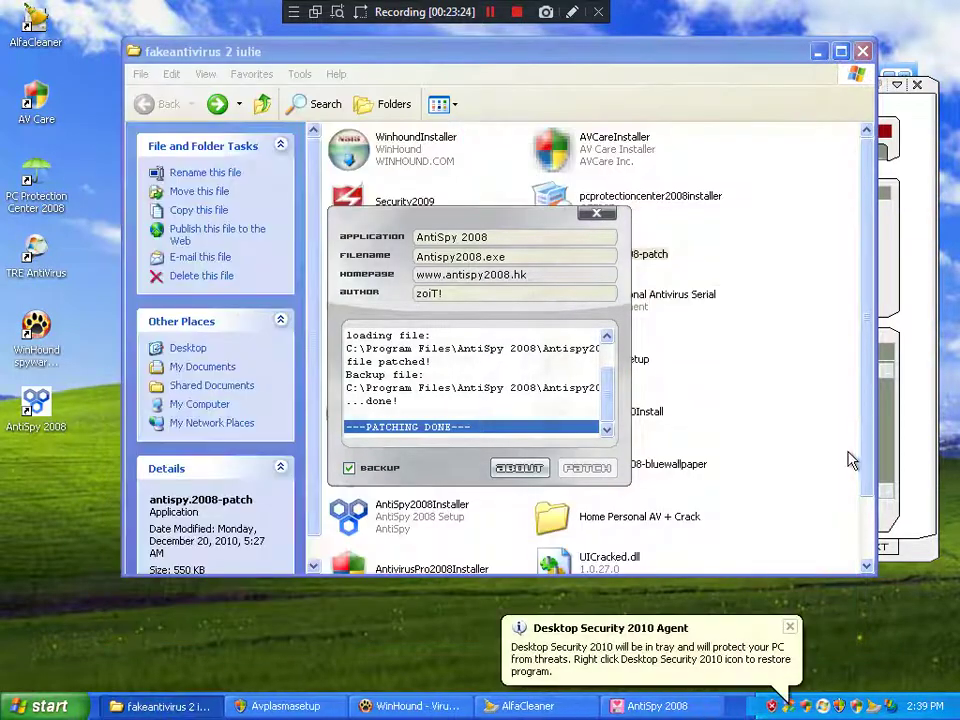
Step: Exit Desktop Security 2010 from its tray icon menu and confirm quitting with Yes
double_click(788, 703)
right_click(788, 703)
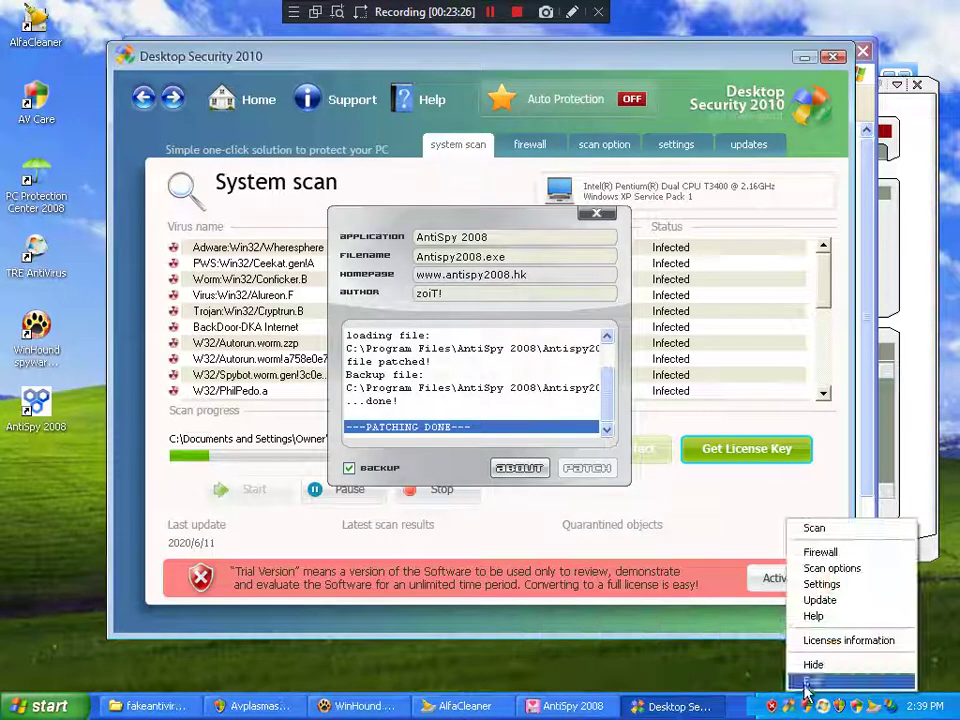
left_click(814, 684)
left_click_drag(458, 222, 745, 174)
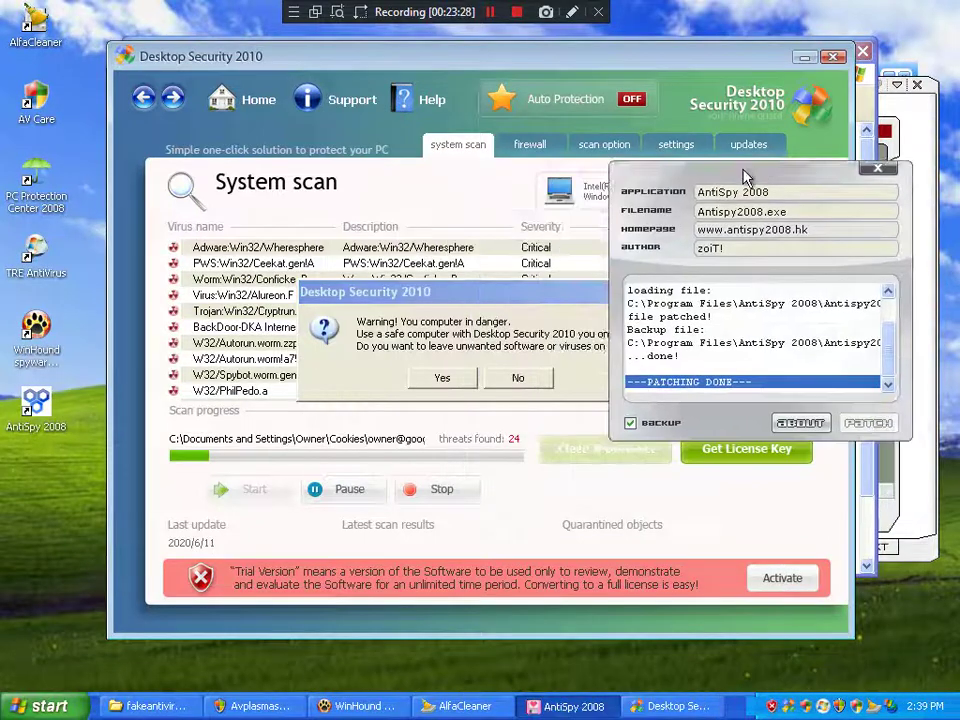
left_click(445, 378)
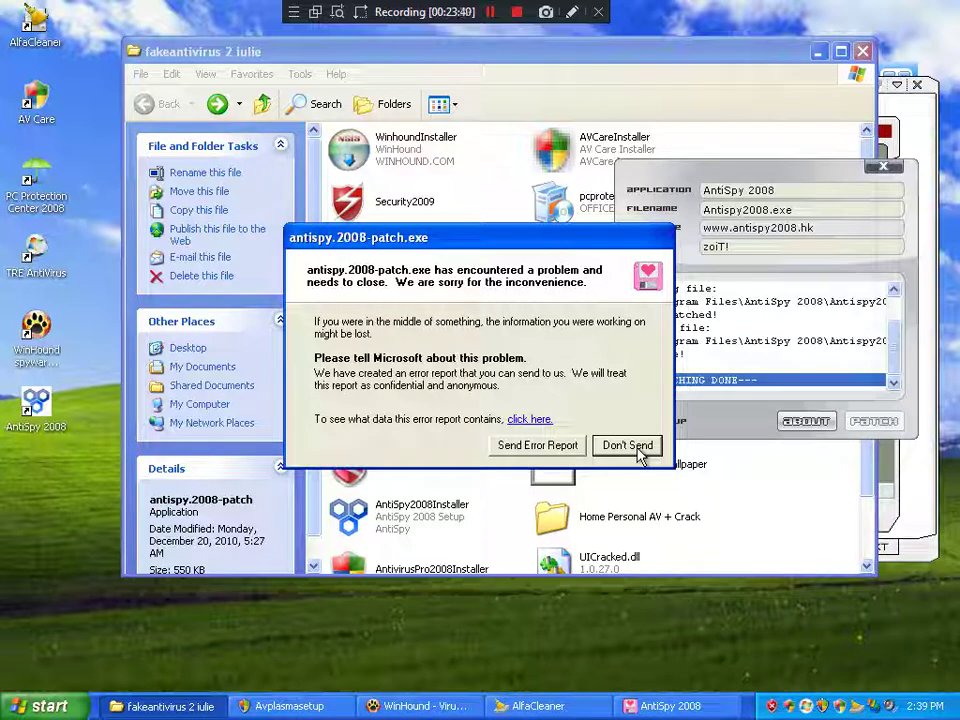
Step: Dismiss the patcher crash report without sending, close the Security Center alert, and view the credits
left_click(637, 453)
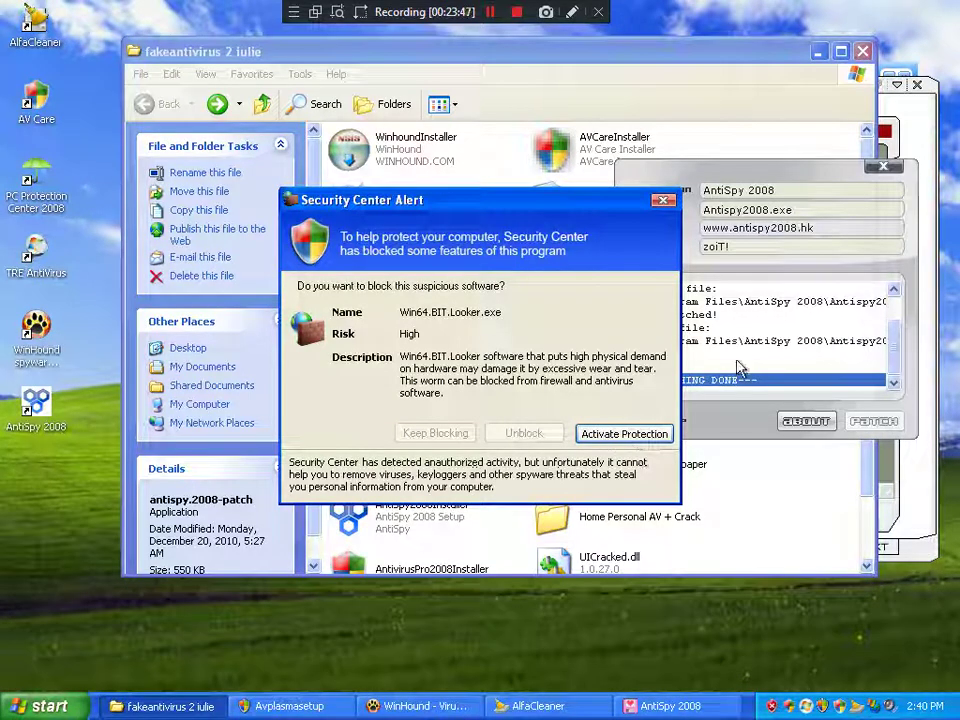
left_click(663, 201)
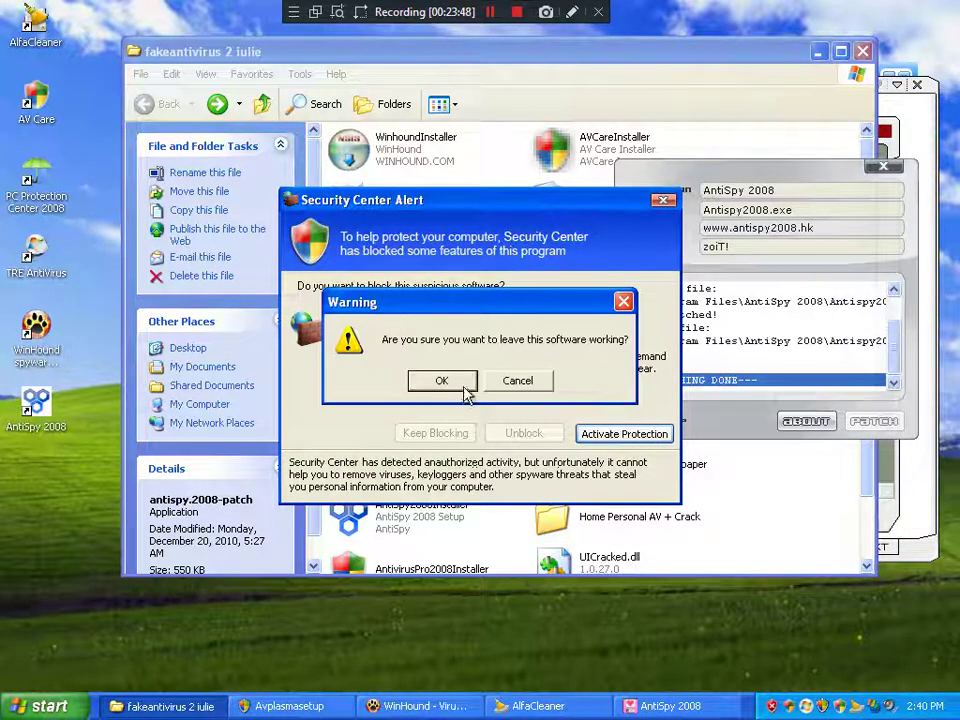
left_click(826, 425)
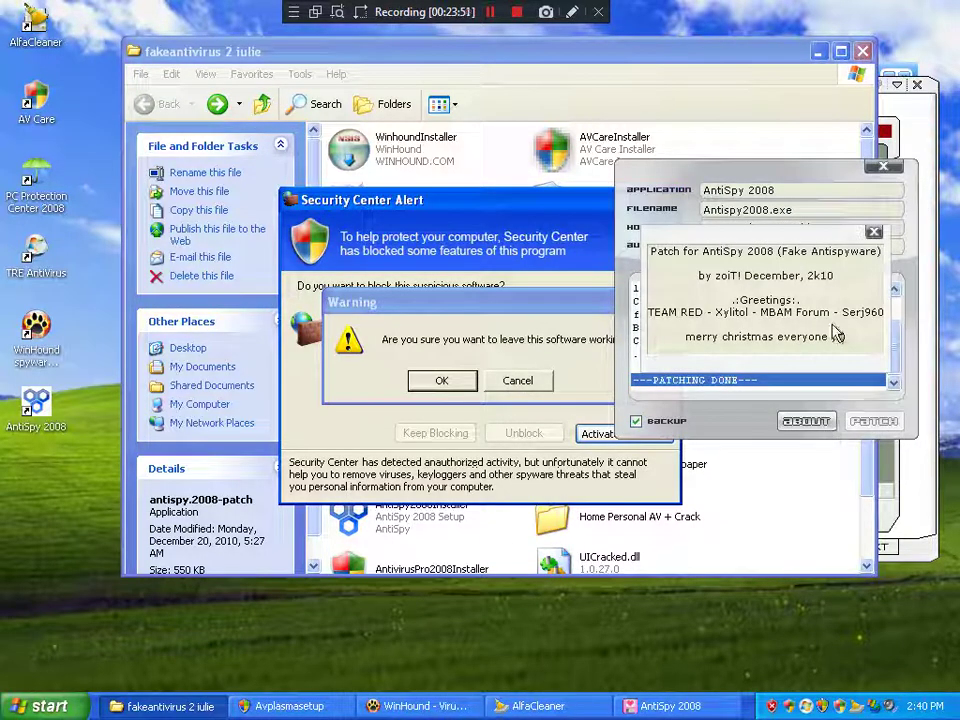
left_click(872, 232)
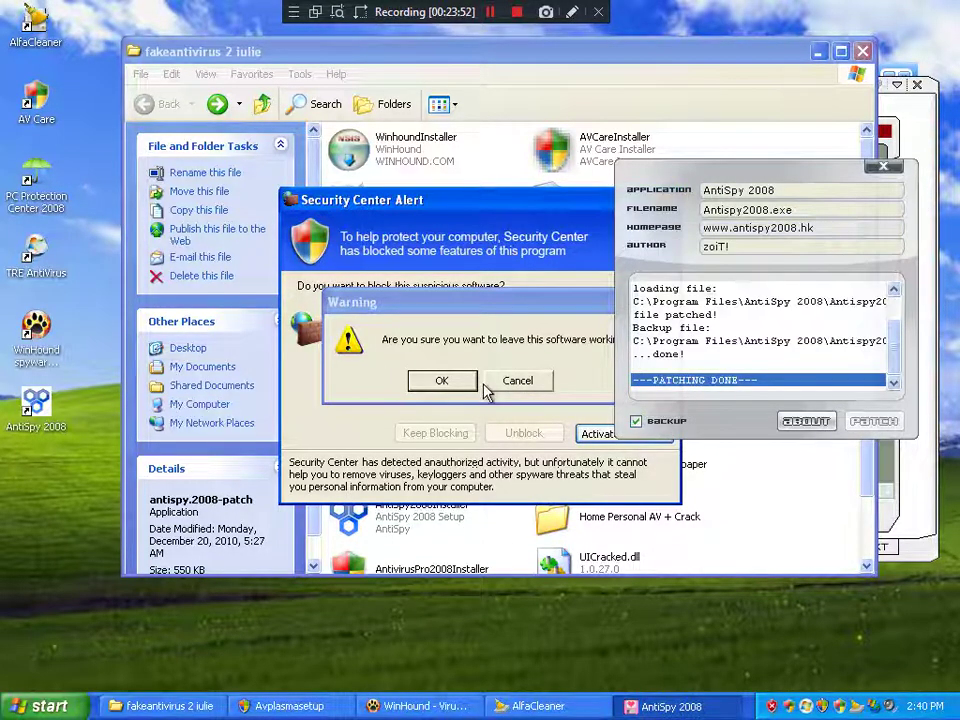
Step: Refuse to keep the suspicious software, dismiss the crash report with Don't Send, and close the patcher
left_click(478, 450)
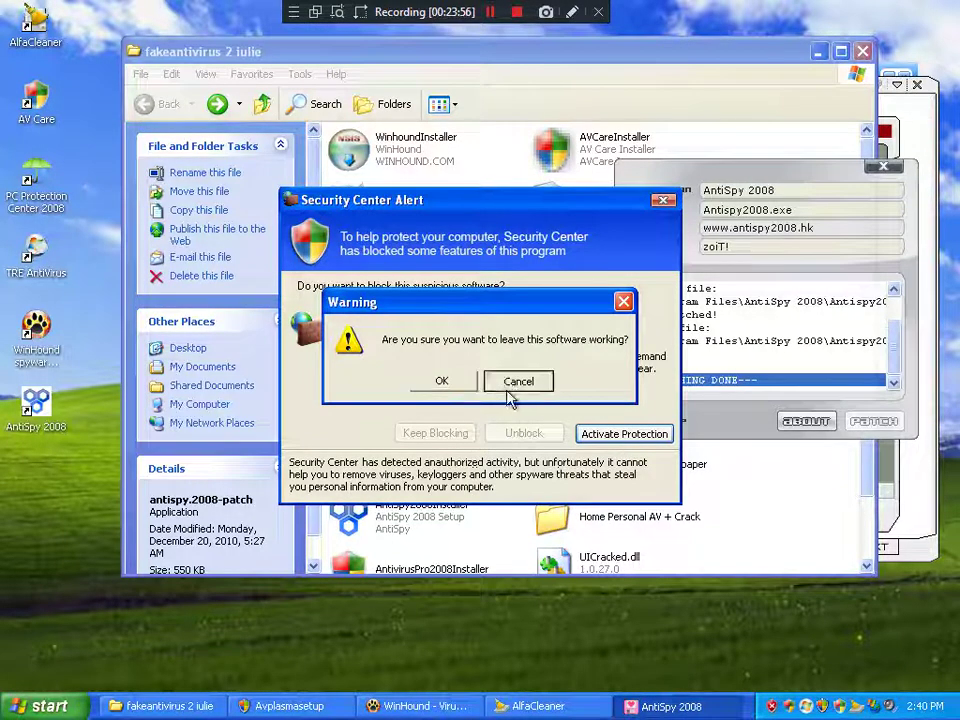
left_click(510, 383)
left_click(514, 392)
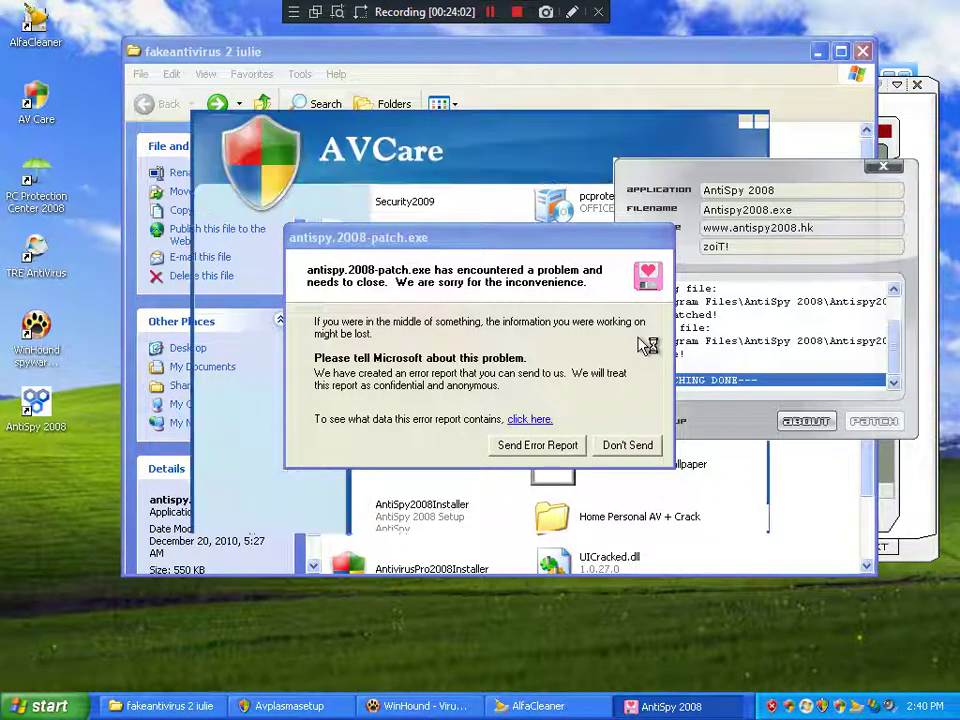
left_click(641, 340)
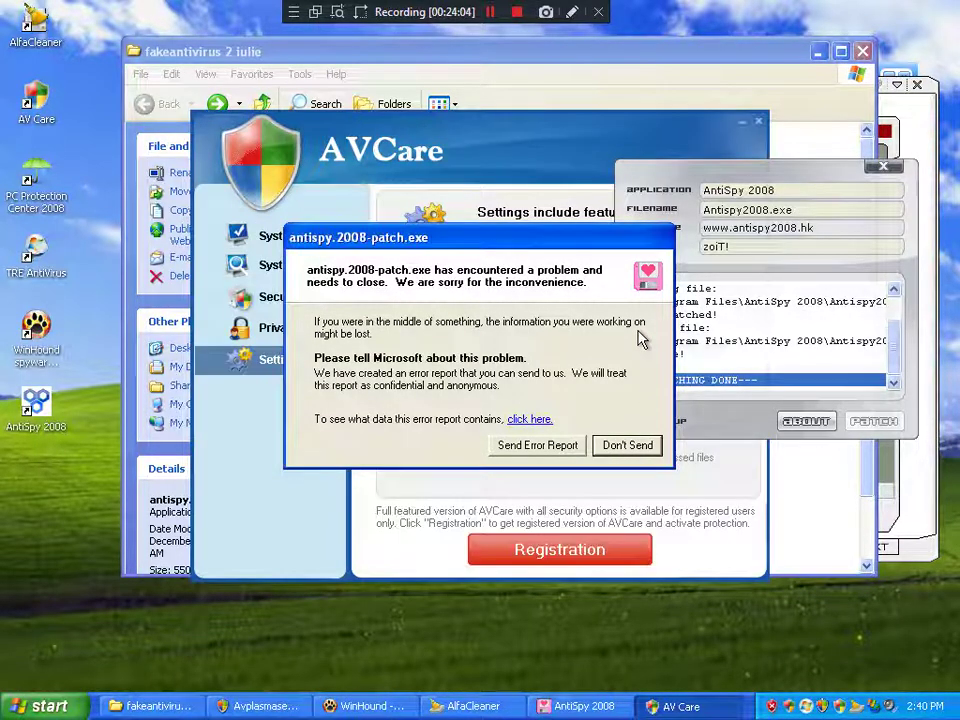
left_click(645, 450)
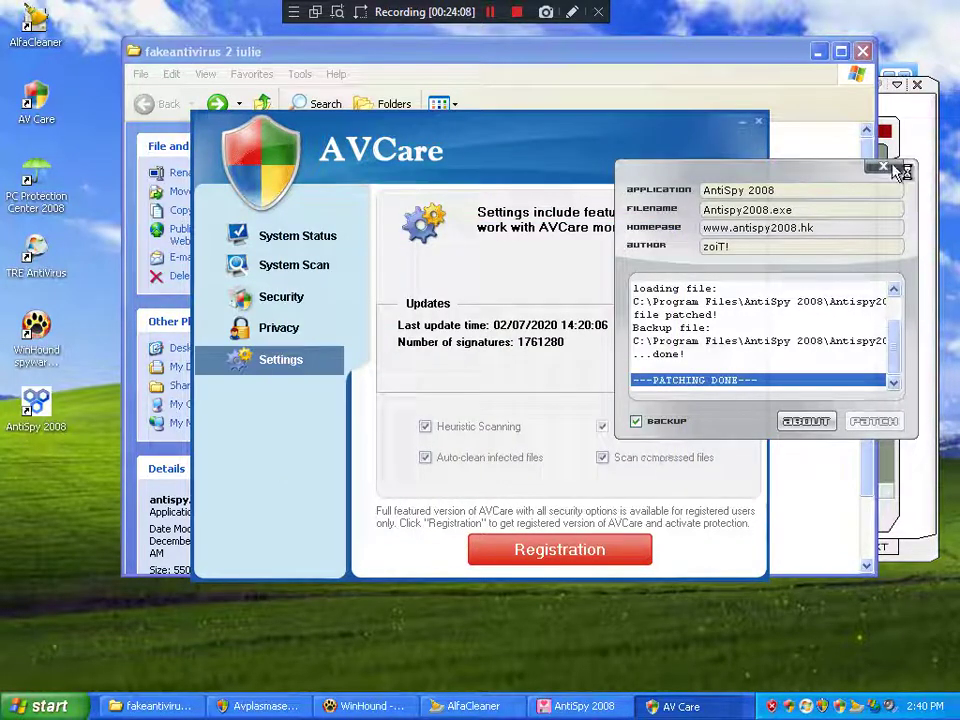
left_click(883, 166)
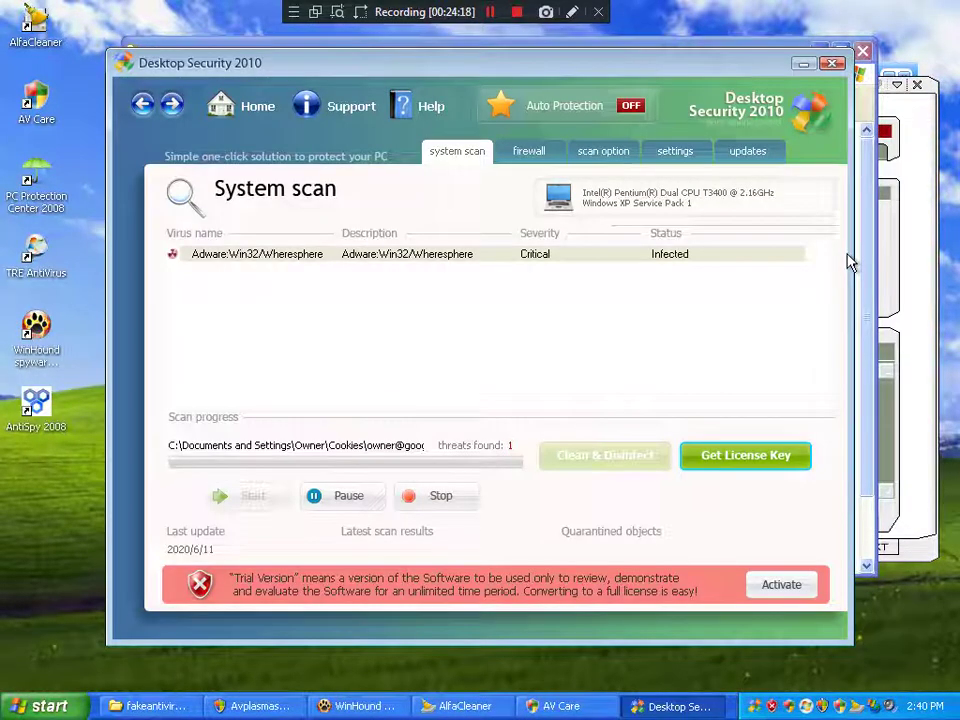
Step: Stop Desktop Security 2010's scan, close the 'WARNING! 2 threats detected' popup, and close the window
left_click(476, 508)
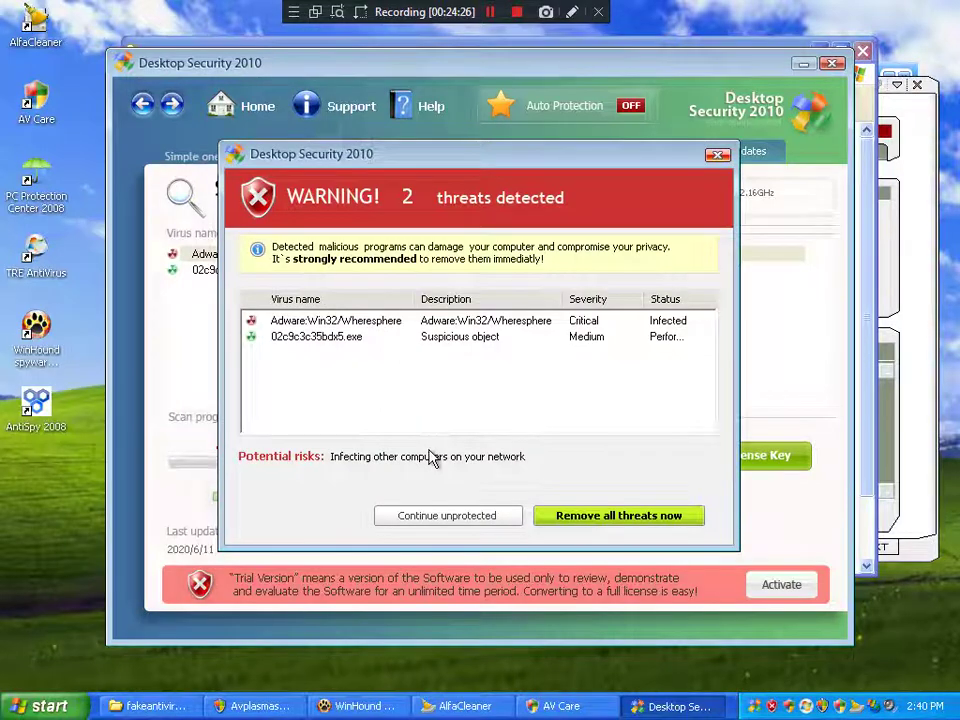
left_click(718, 155)
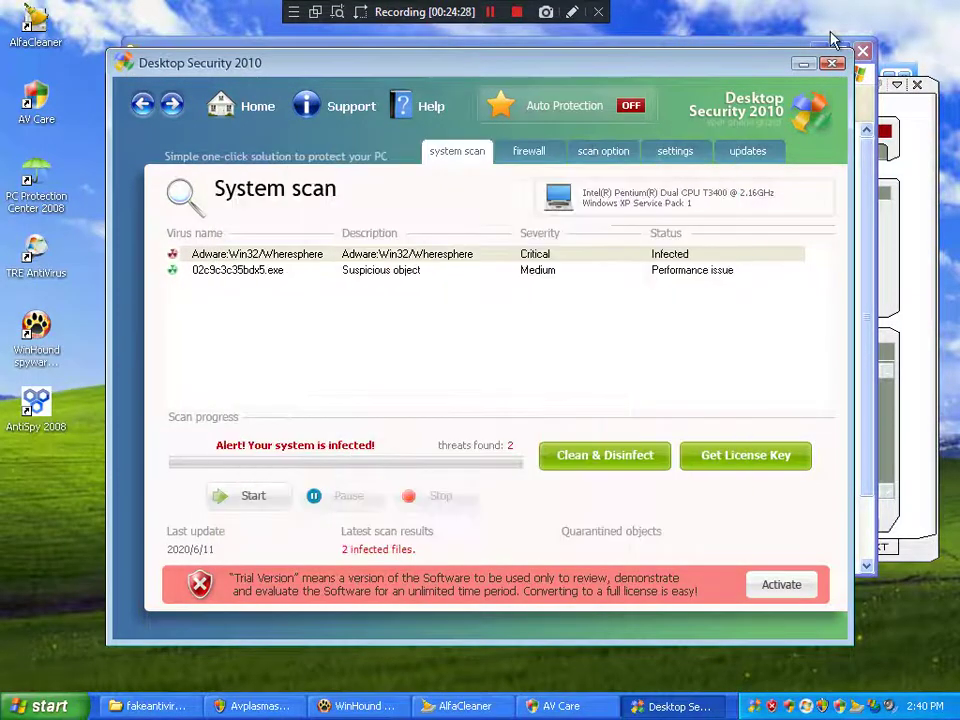
left_click(833, 65)
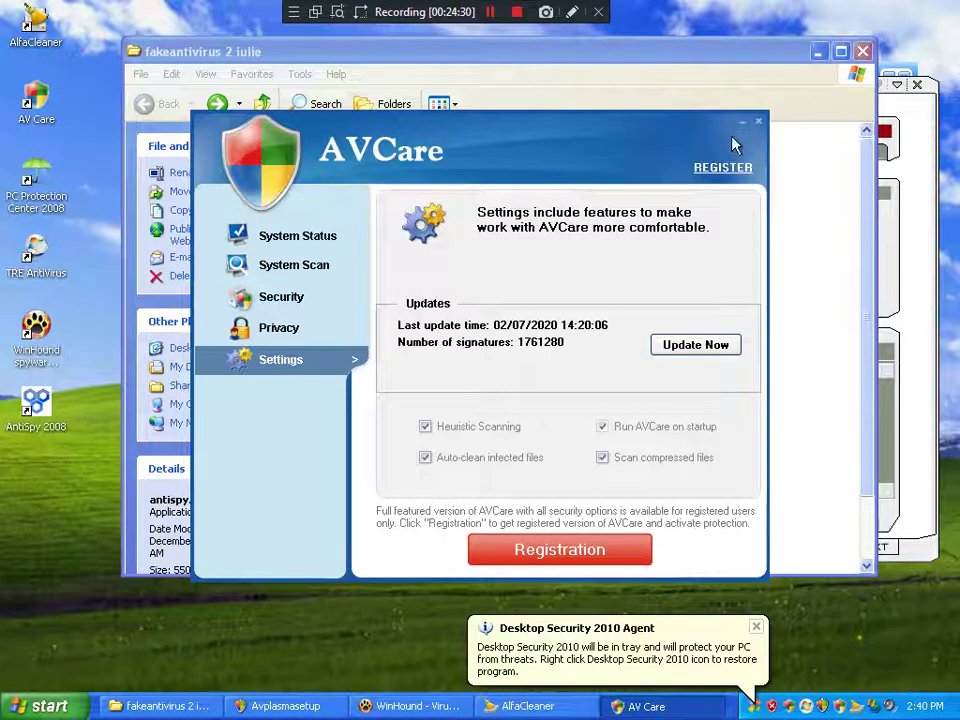
Step: On AVCare's System Scan page, start the scan and stop it partway through
left_click(305, 313)
left_click(297, 236)
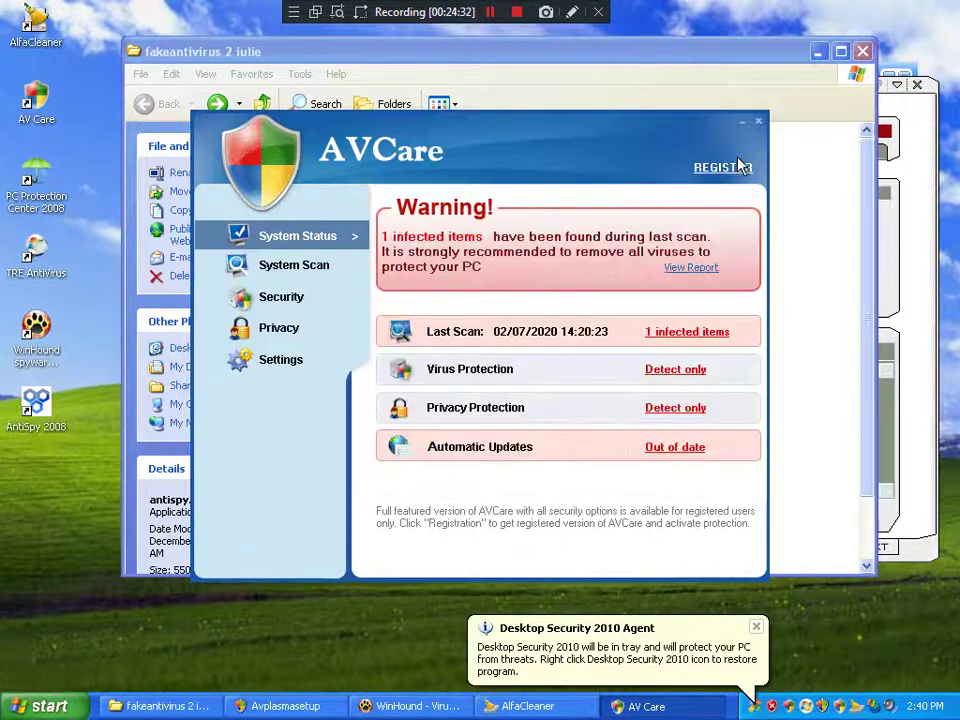
left_click(291, 268)
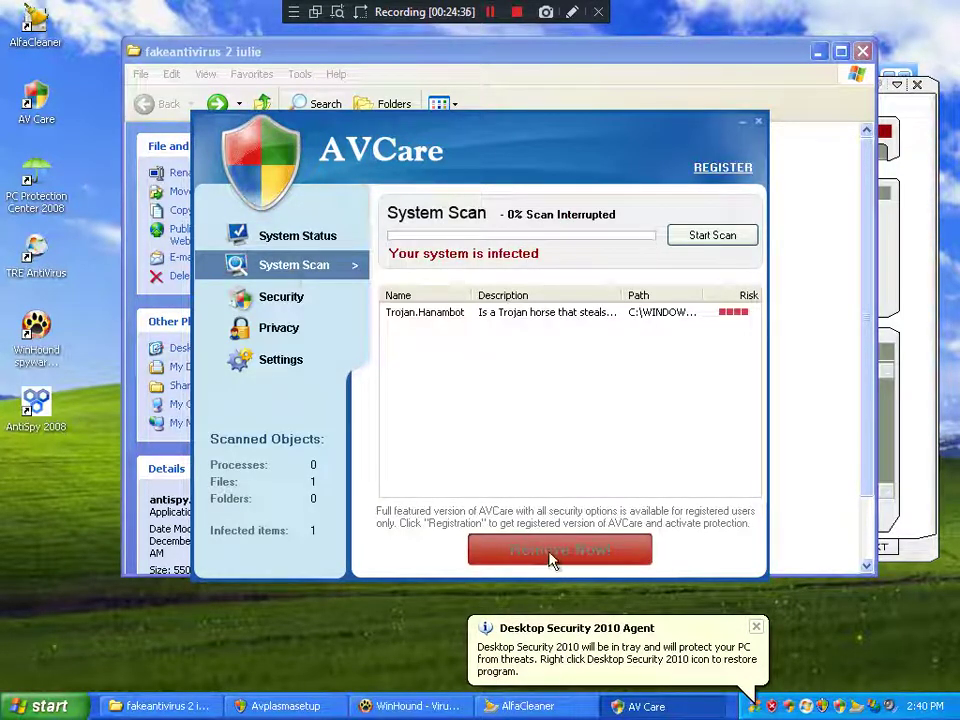
left_click(695, 242)
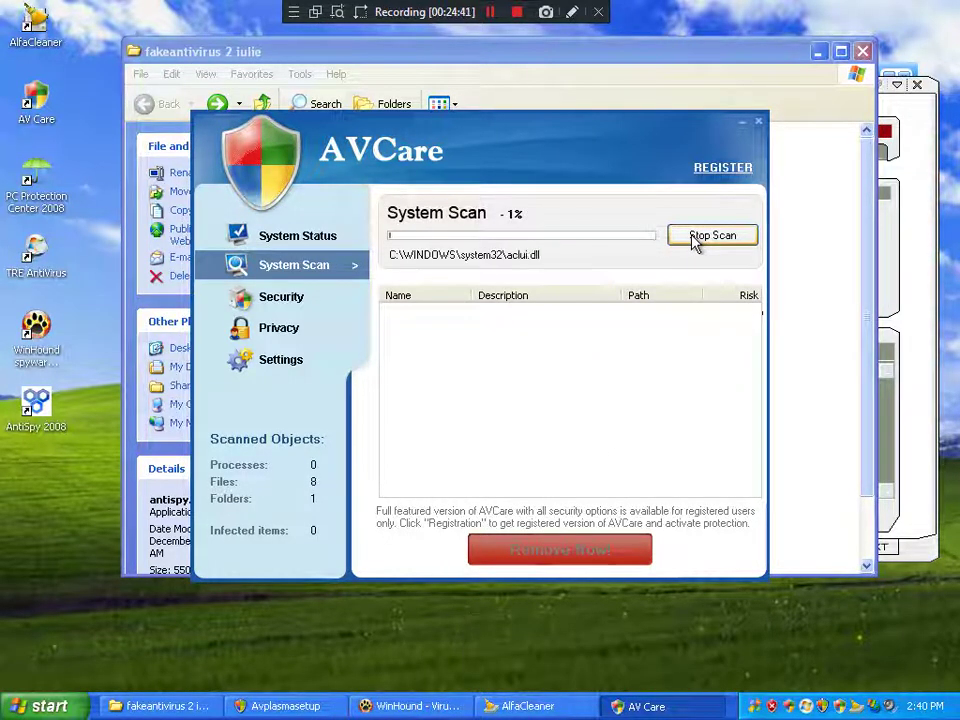
left_click(695, 242)
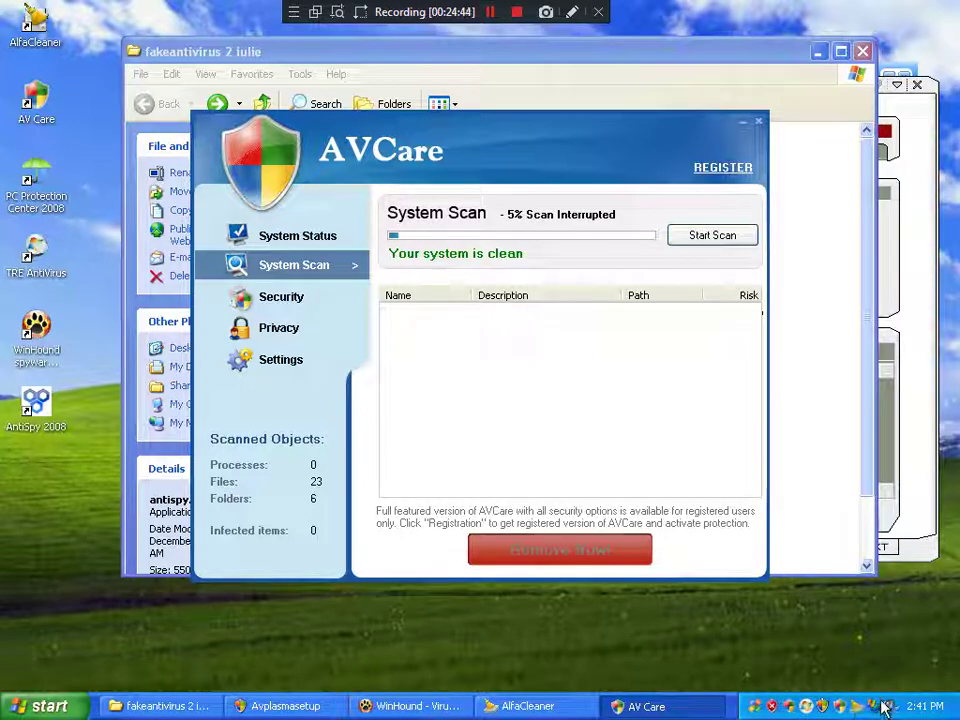
Step: Close AVCare, relaunch it from the desktop icon, and return to System Status
left_click(758, 121)
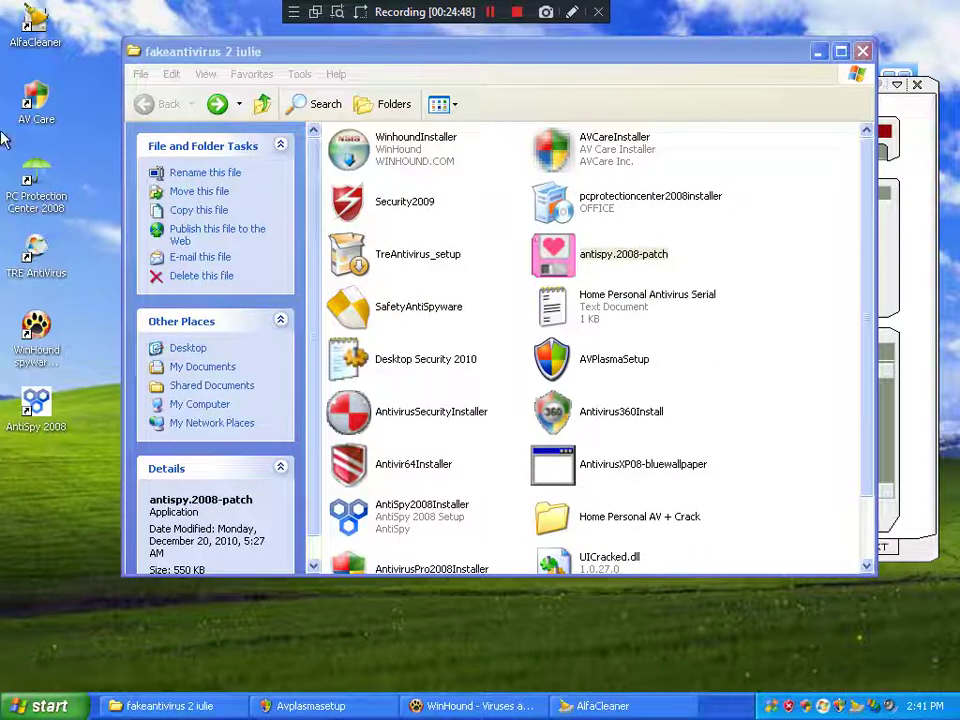
double_click(36, 103)
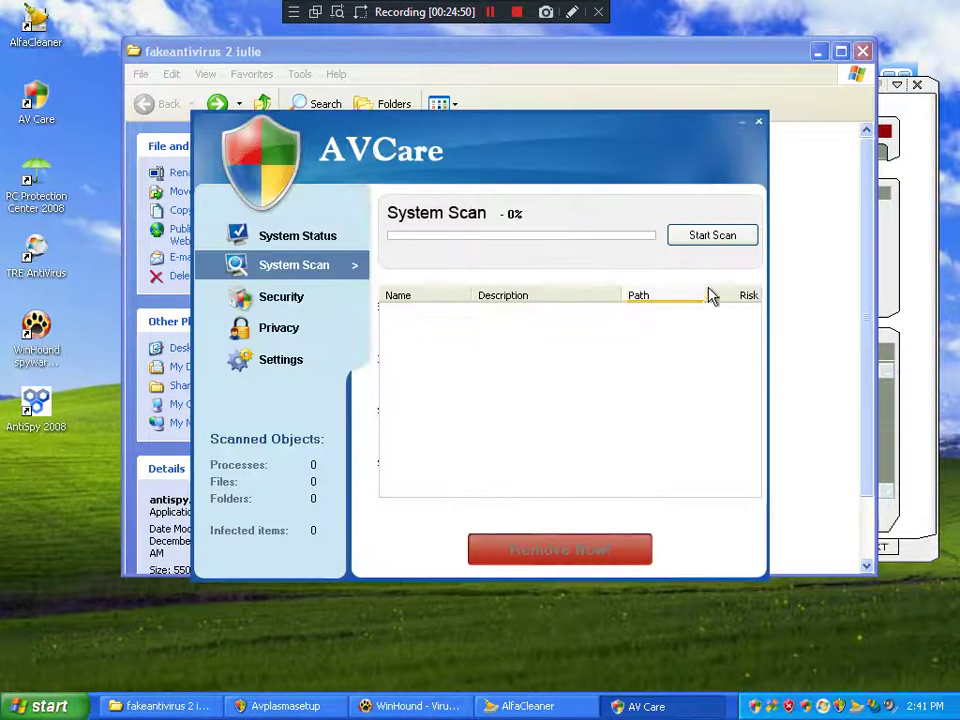
left_click(258, 237)
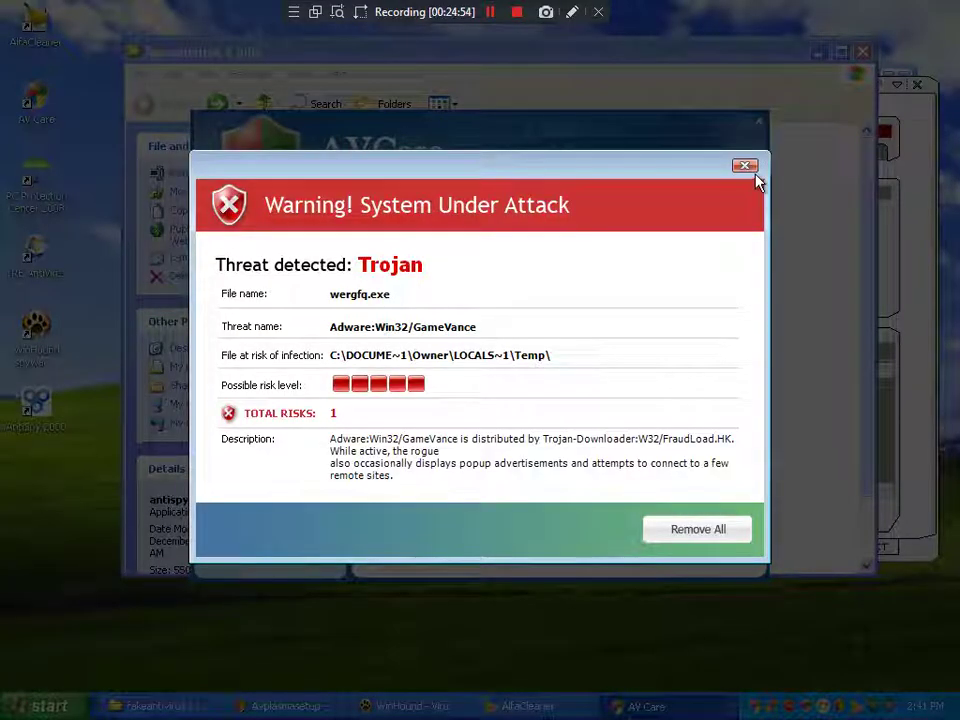
Step: Dismiss the repeated System Under Attack warnings and their infected-file prompts
left_click(745, 166)
left_click(520, 386)
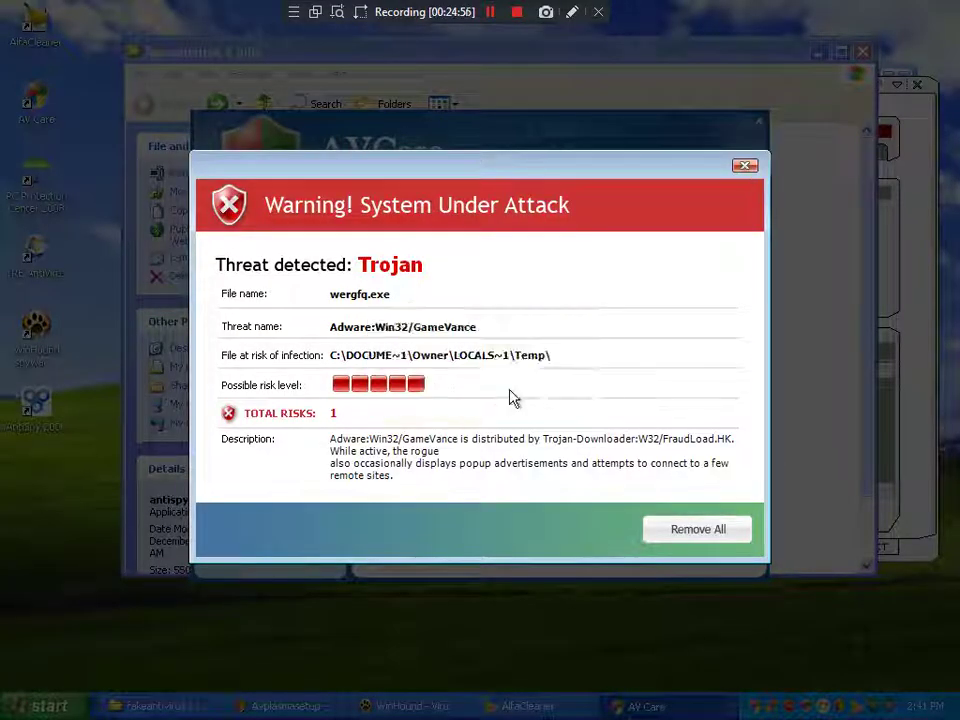
left_click(745, 166)
left_click(441, 386)
left_click(437, 399)
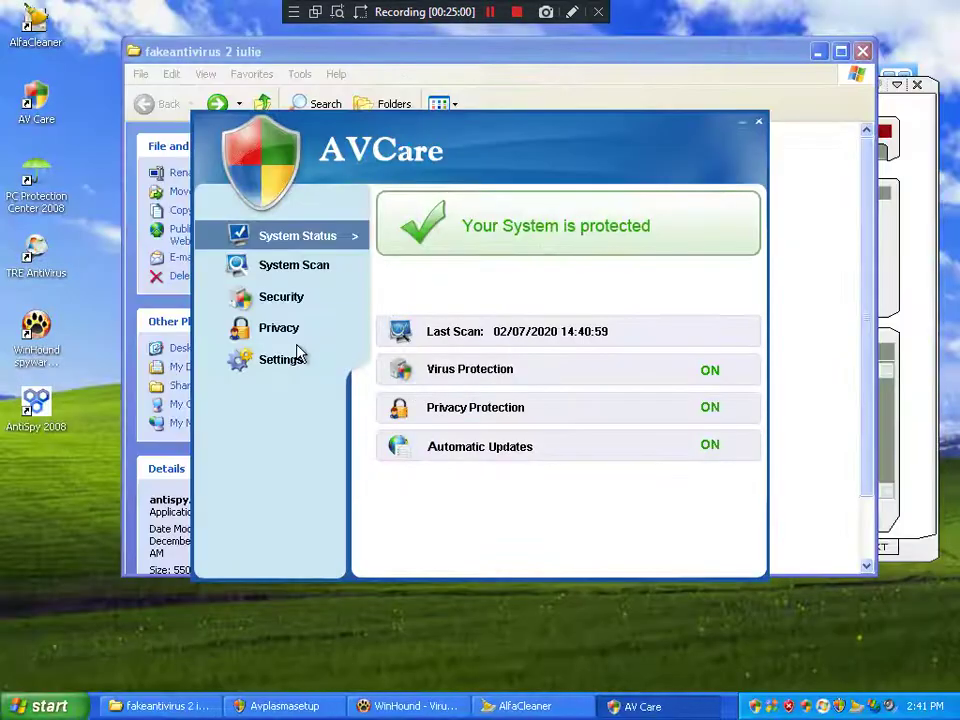
Step: Enable ad-ware, spyware, keylogger, trojan, ActiveX and tracking cookie detection on the Privacy page
left_click(268, 304)
left_click(276, 330)
left_click(282, 361)
left_click(284, 332)
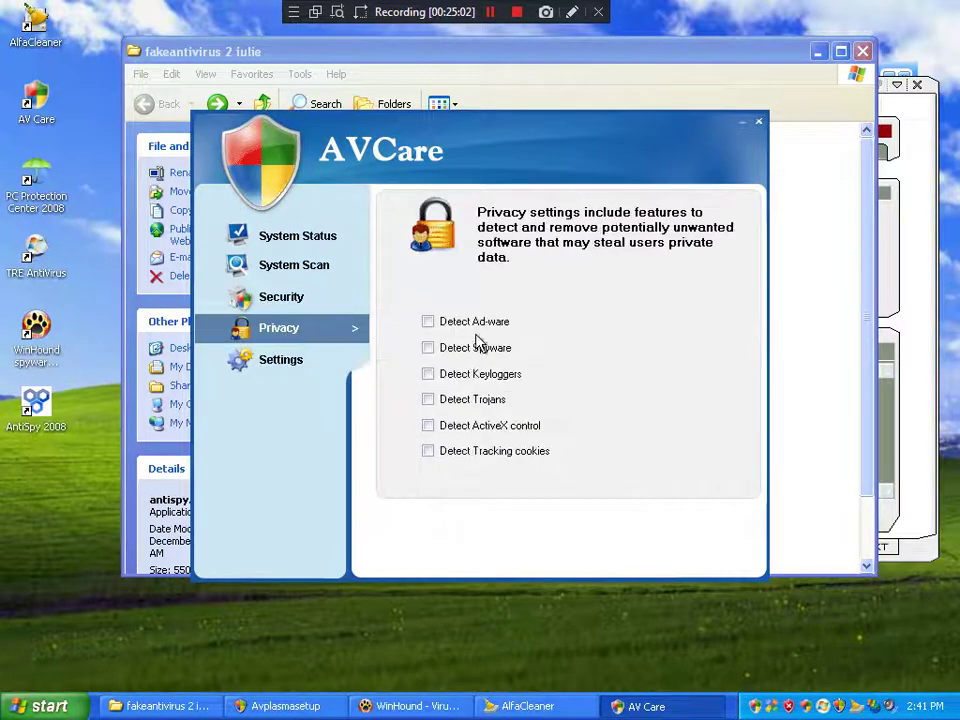
left_click(458, 322)
left_click(466, 347)
left_click(470, 374)
left_click(446, 400)
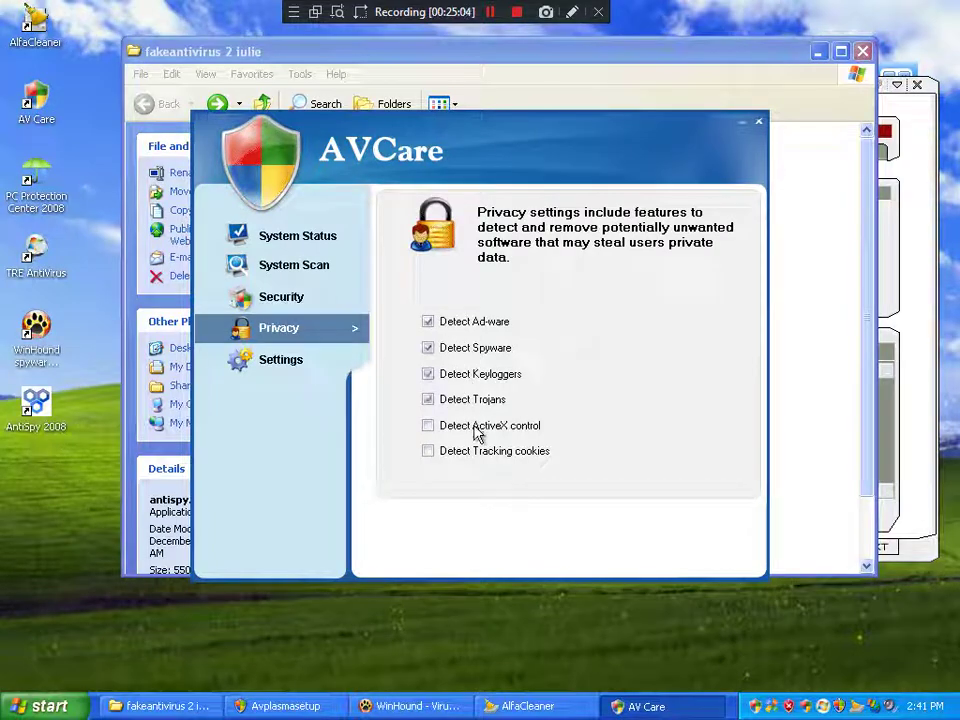
left_click(452, 425)
left_click(478, 451)
Step: Enable e-mail scanning, anti-phishing, network monitoring, download scanning, IM and P2P protection under Security
left_click(281, 297)
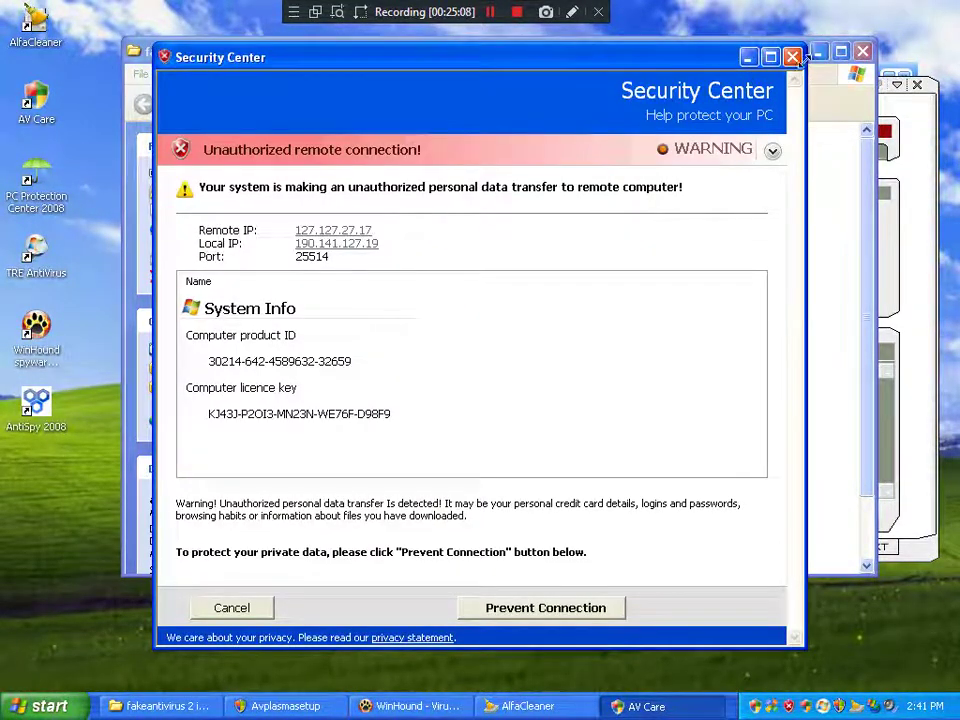
left_click(792, 57)
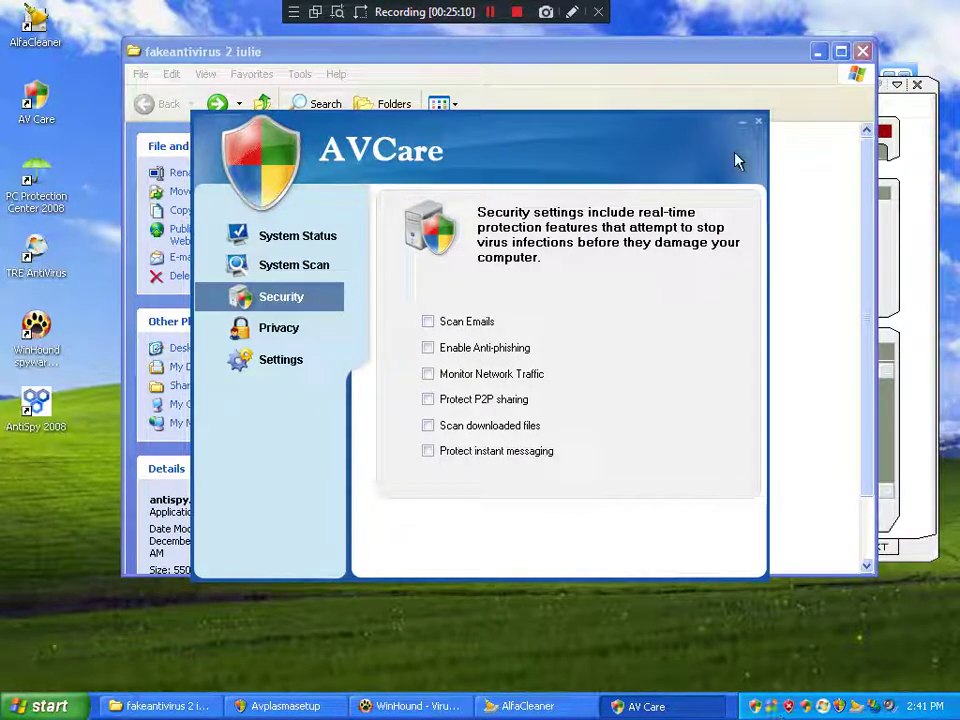
left_click(429, 323)
left_click(455, 347)
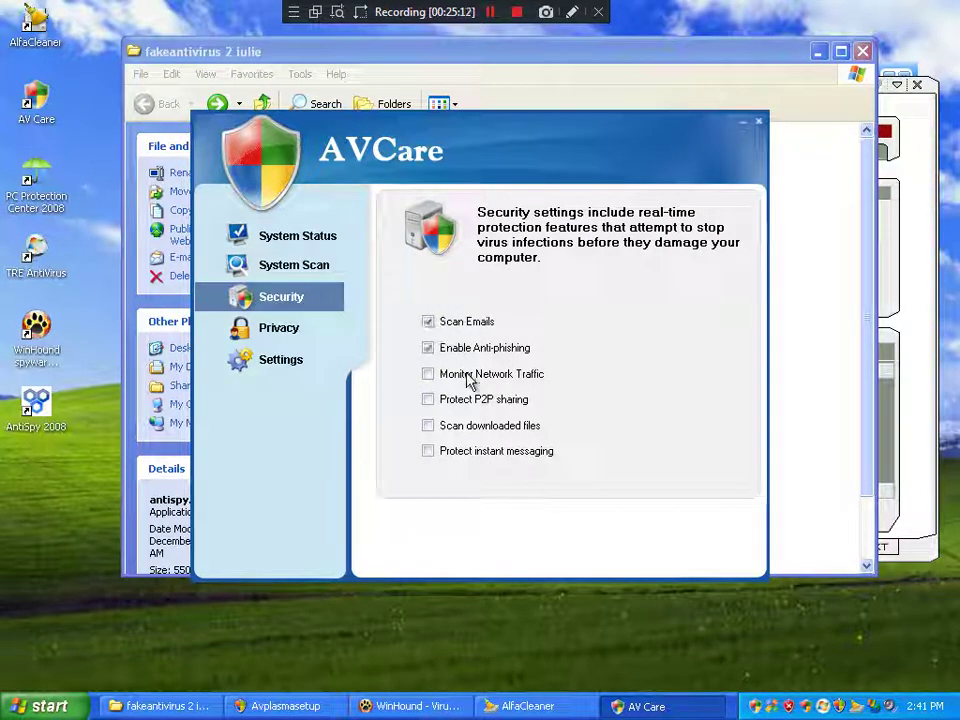
left_click(467, 375)
left_click(466, 428)
left_click(468, 452)
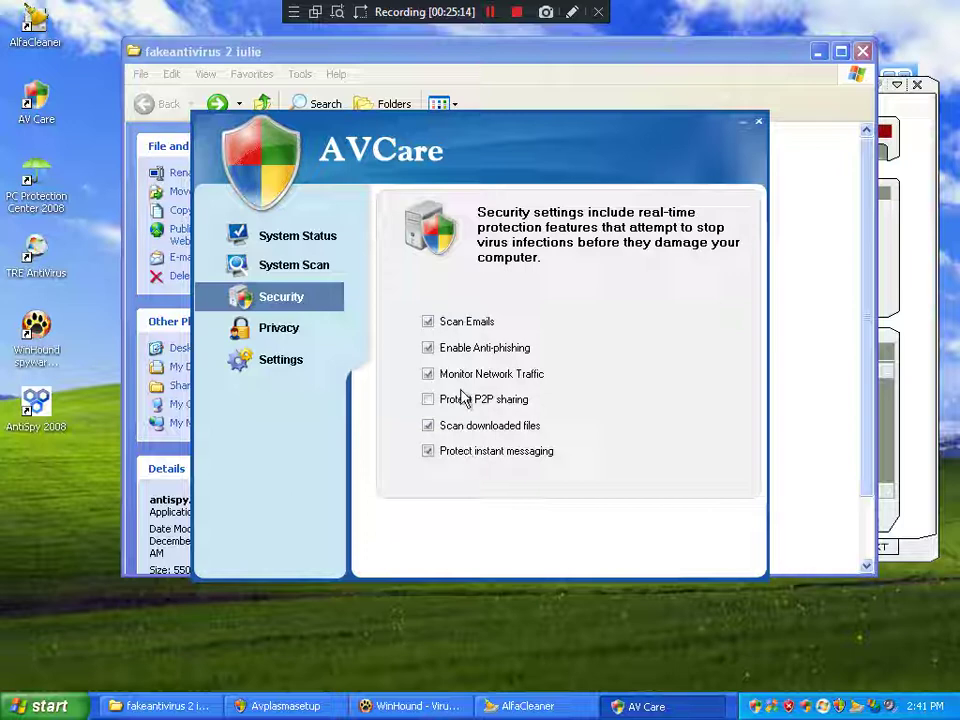
left_click(465, 400)
Step: Turn on heuristic scanning in general settings and dismiss the Security Center alert prompts
left_click(294, 272)
left_click(302, 330)
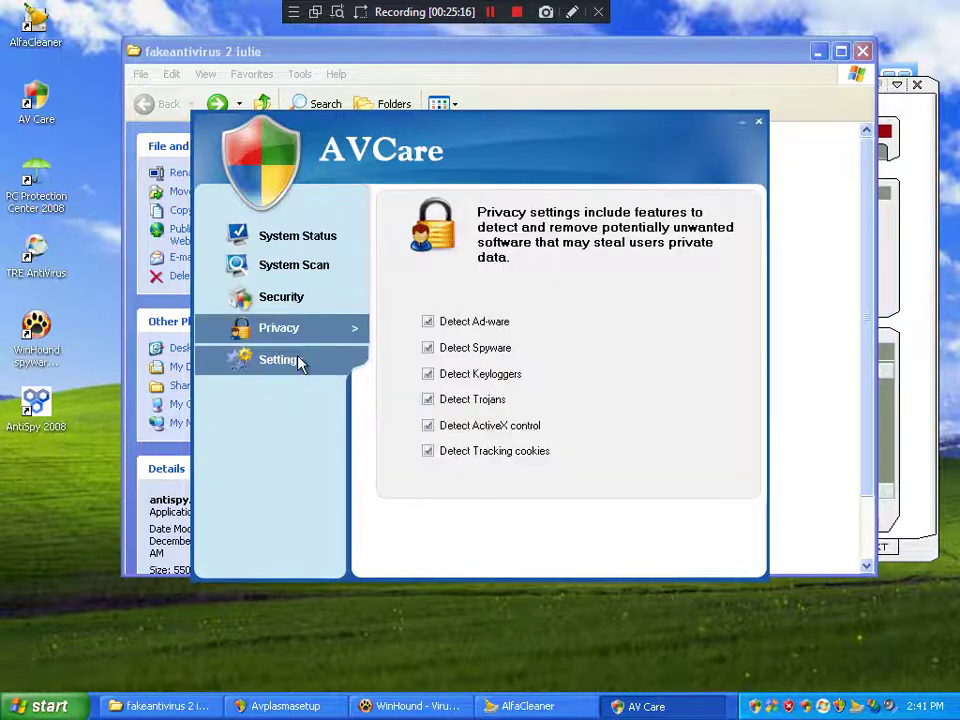
left_click(298, 360)
left_click(280, 296)
left_click(289, 360)
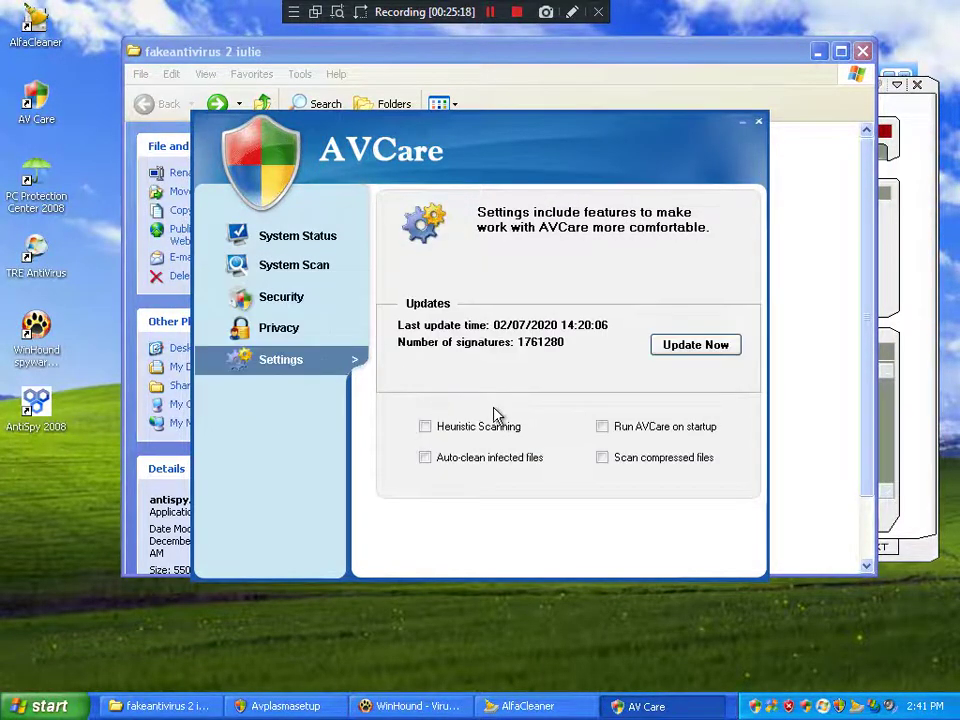
left_click(470, 427)
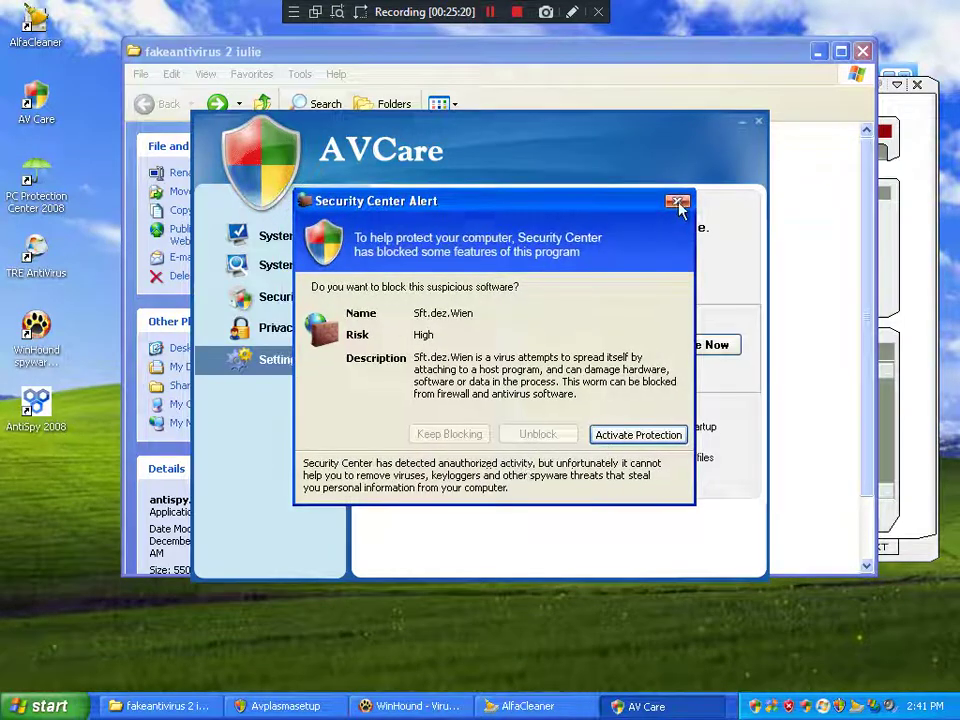
left_click(678, 204)
left_click(529, 382)
left_click(529, 391)
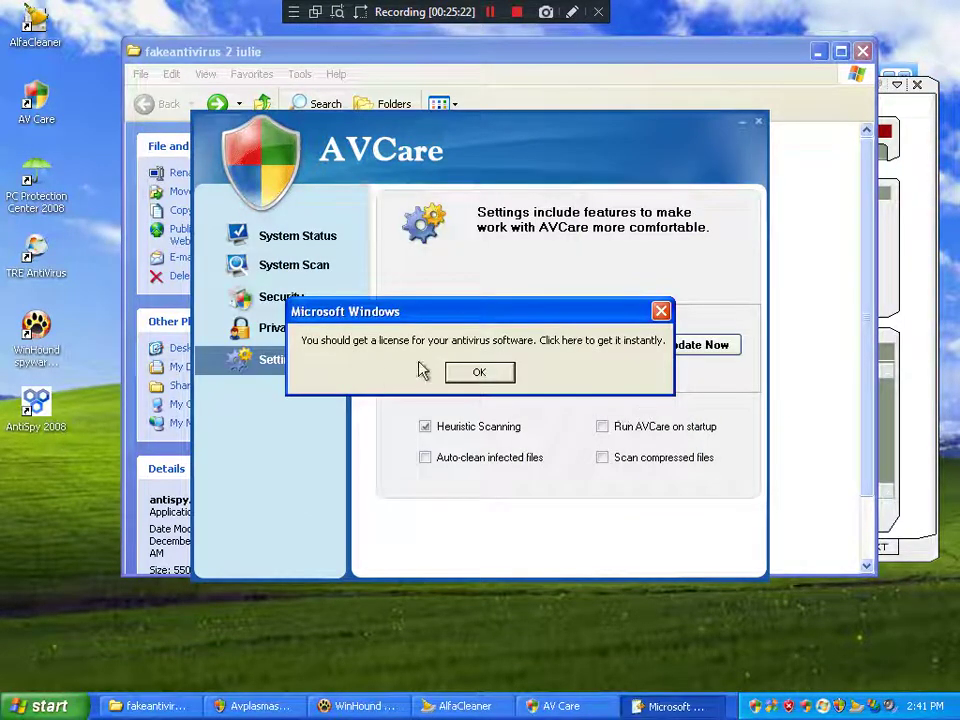
Step: Enable run on startup, compressed file scanning and auto-cleaning of infected files
left_click(620, 427)
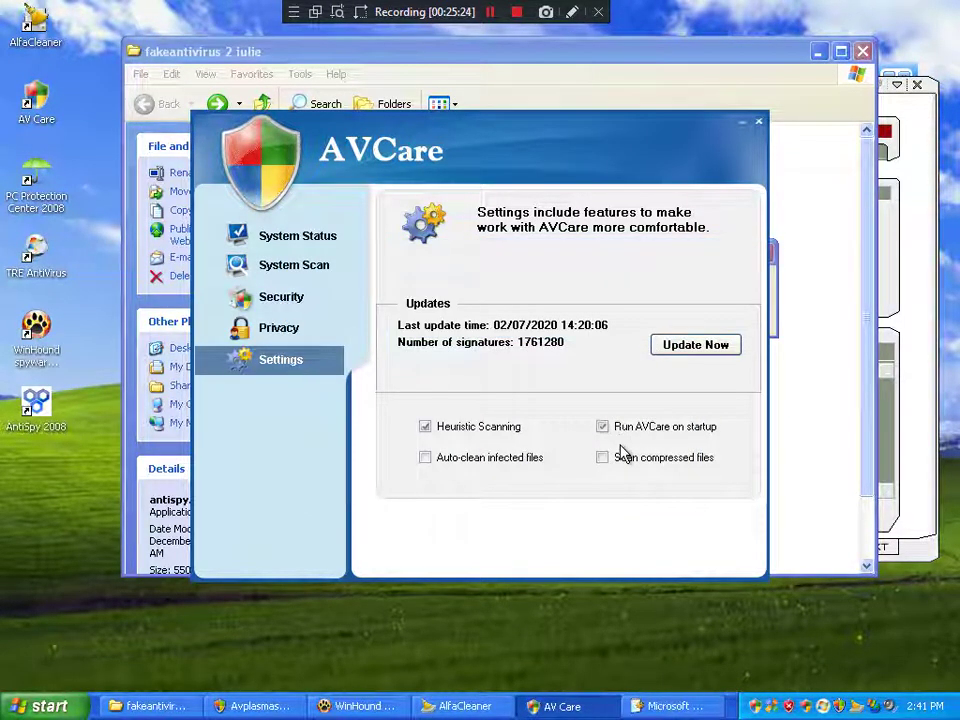
left_click(620, 455)
left_click(500, 458)
left_click(815, 405)
scroll(818, 403, "down", 2)
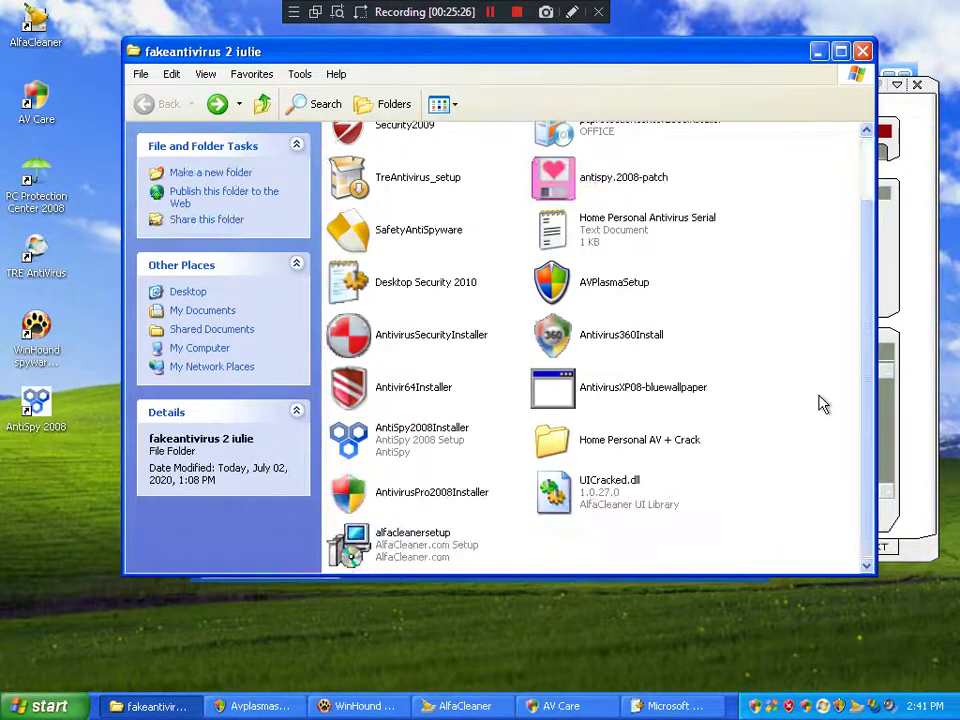
Step: Close the fakeantivirus 2 iulie folder window and the AVCare window
scroll(818, 400, "up", 1)
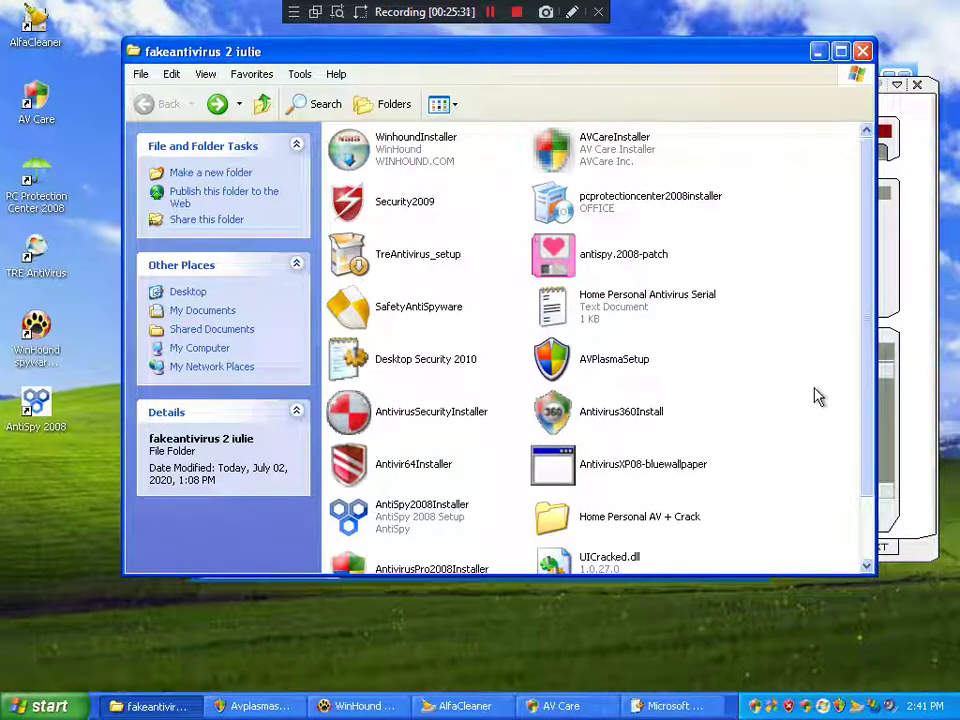
scroll(808, 395, "down", 2)
scroll(806, 394, "up", 2)
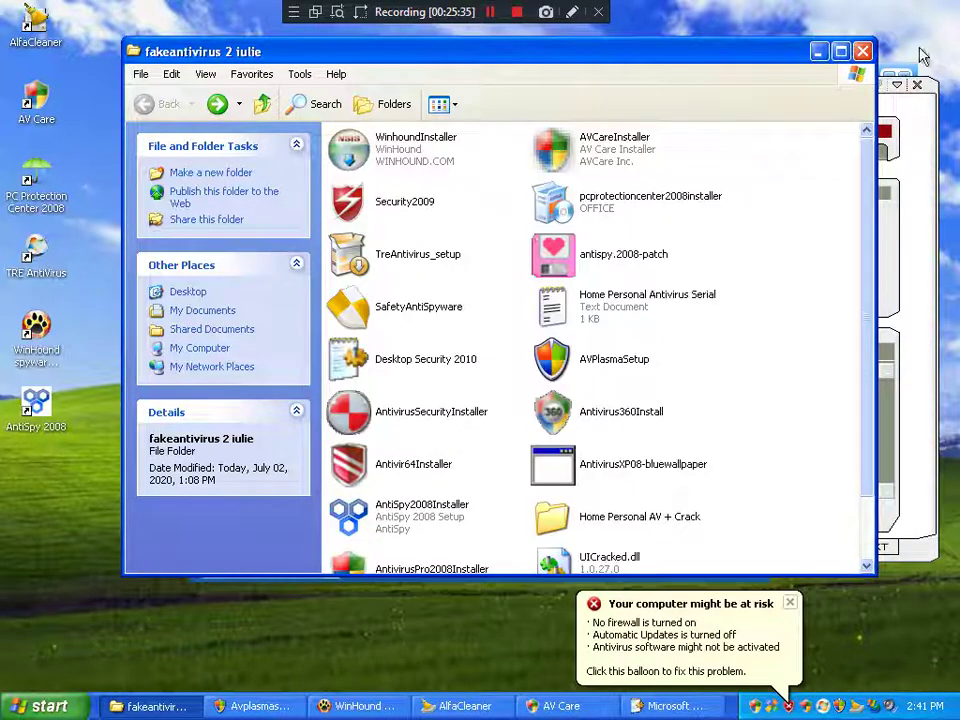
left_click(862, 51)
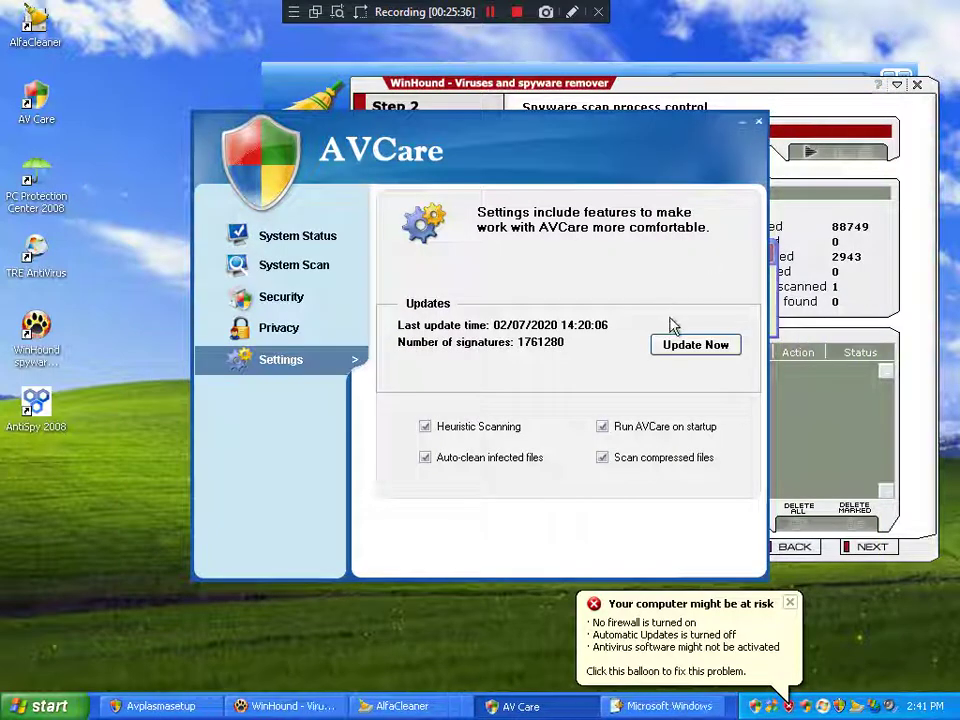
left_click(759, 123)
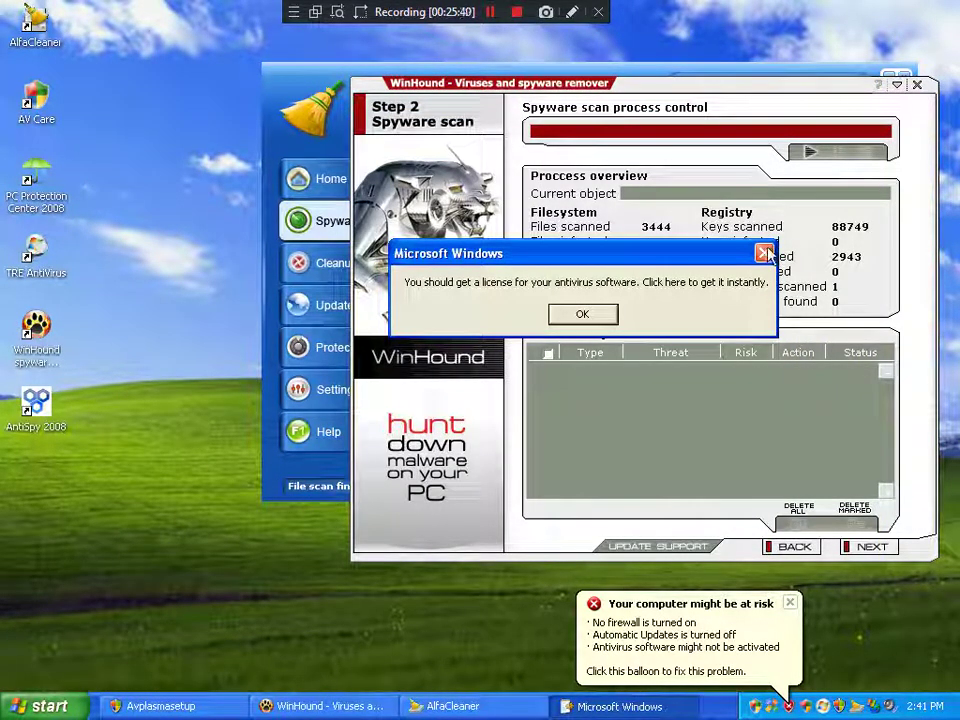
left_click(727, 662)
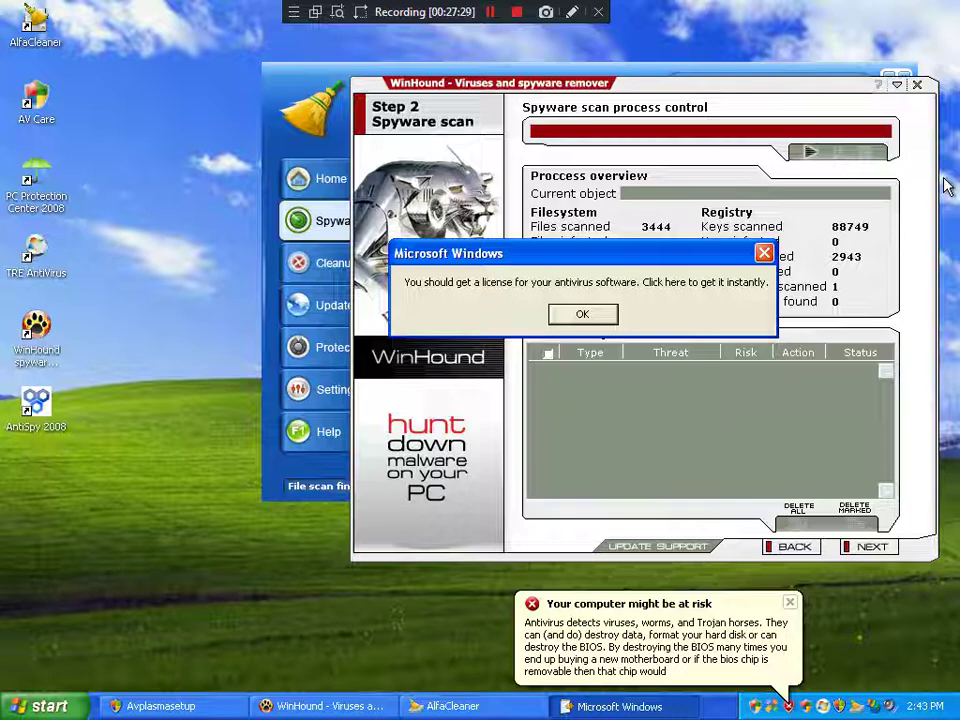
Step: Review the Infected and Virus free tags on Task Manager's Processes list, then close it
key("ctrl+alt+Delete")
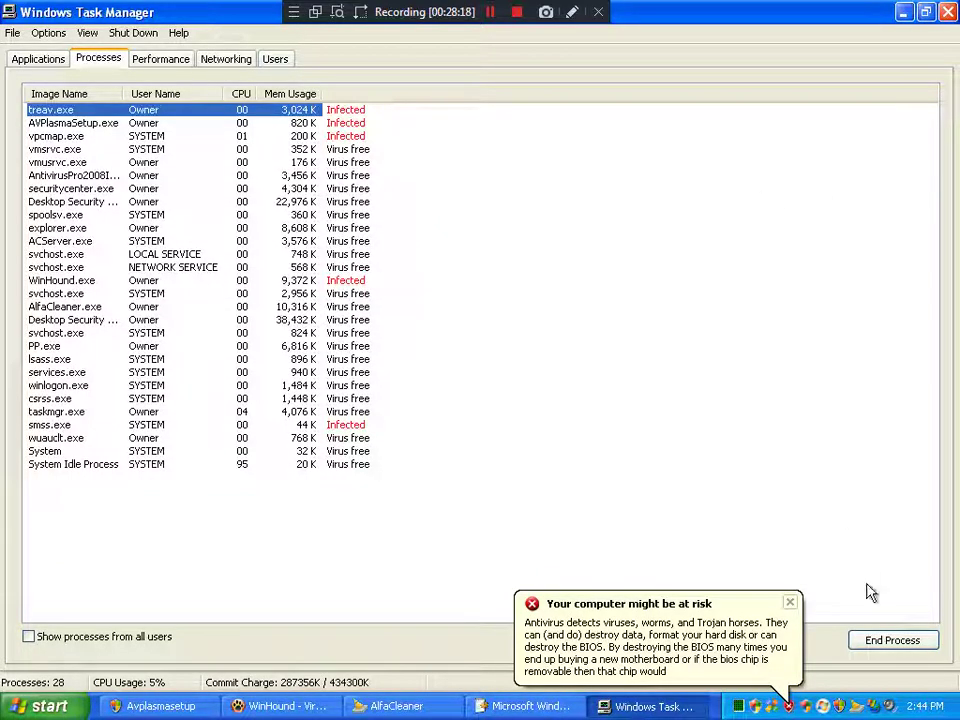
left_click(868, 639)
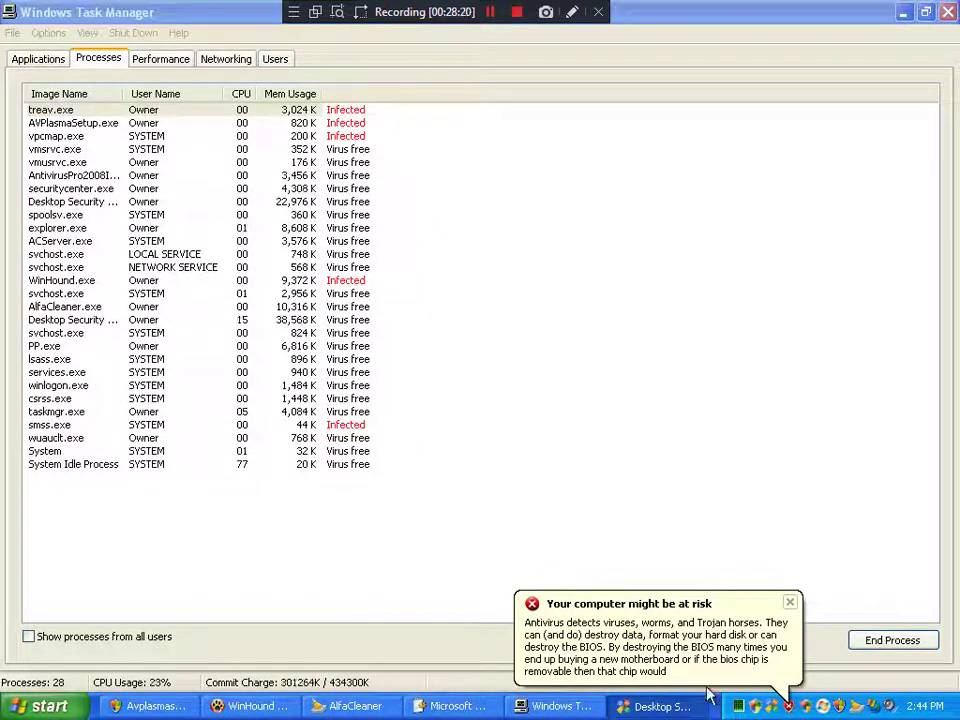
left_click(947, 12)
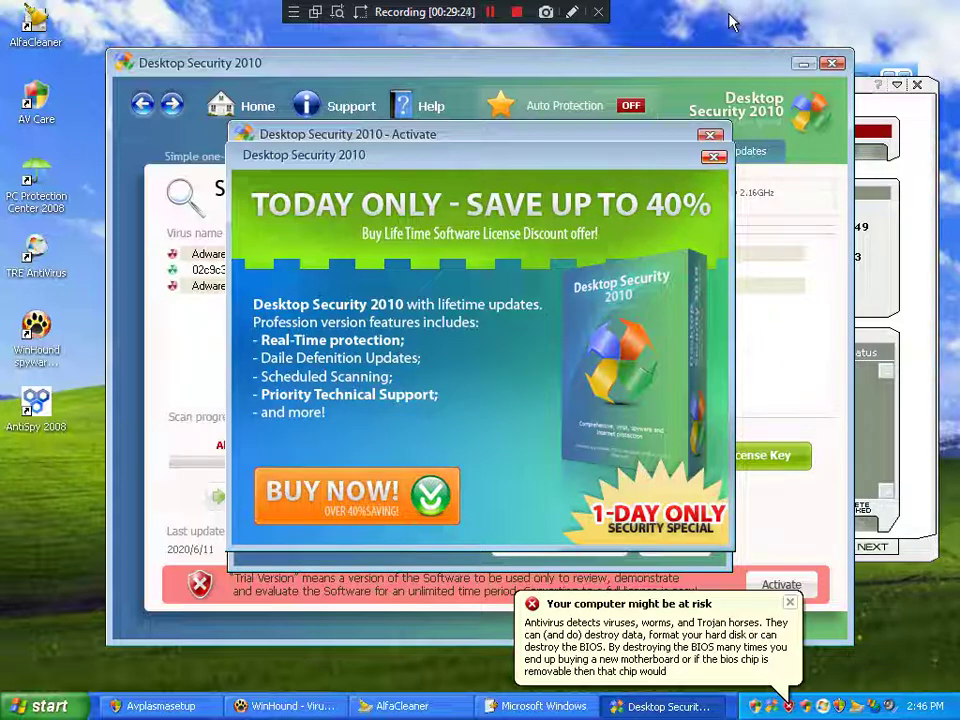
left_click(712, 160)
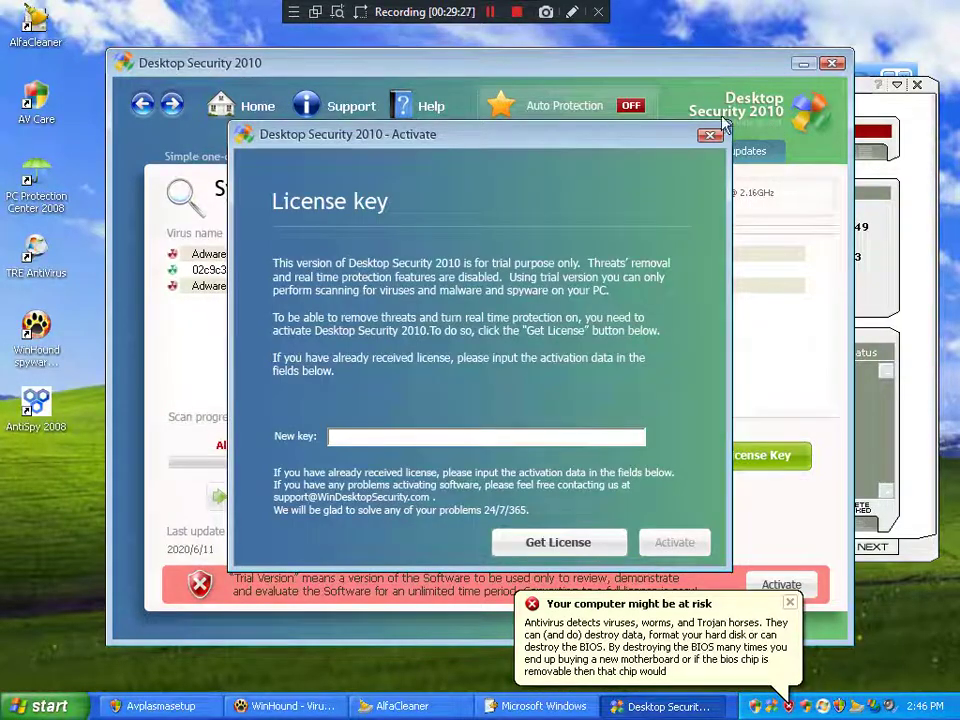
Step: Close the Desktop Security 2010 licence activation dialog and bring Antivirus Plasma into view
left_click(466, 384)
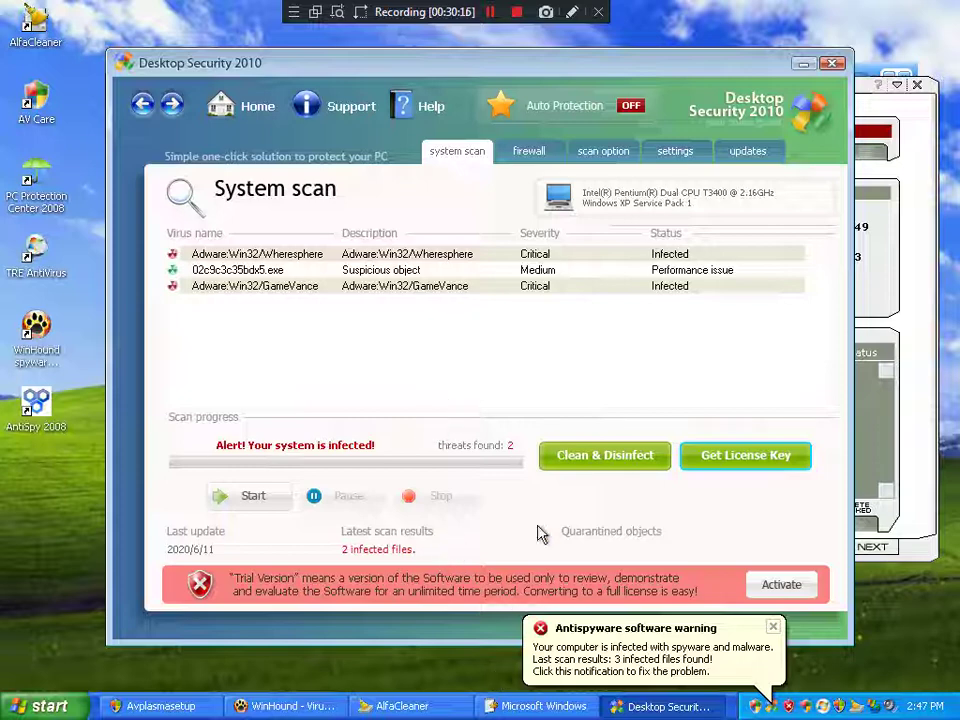
left_click(200, 707)
Step: Bring WinHound and then AlfaCleaner's finished spyware scan to the front
left_click(240, 712)
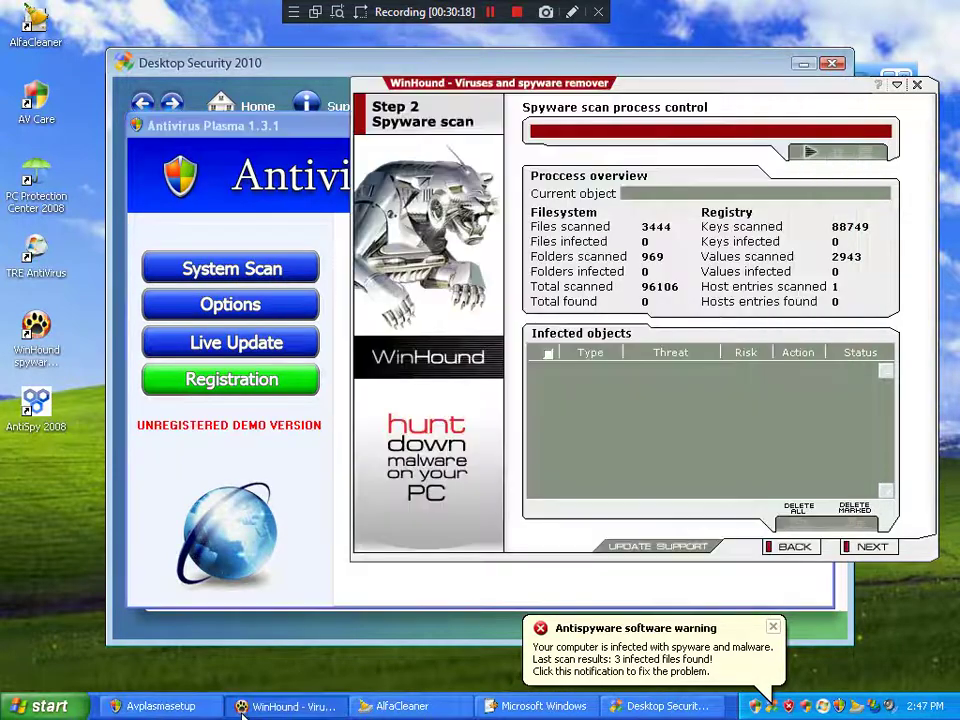
left_click(395, 706)
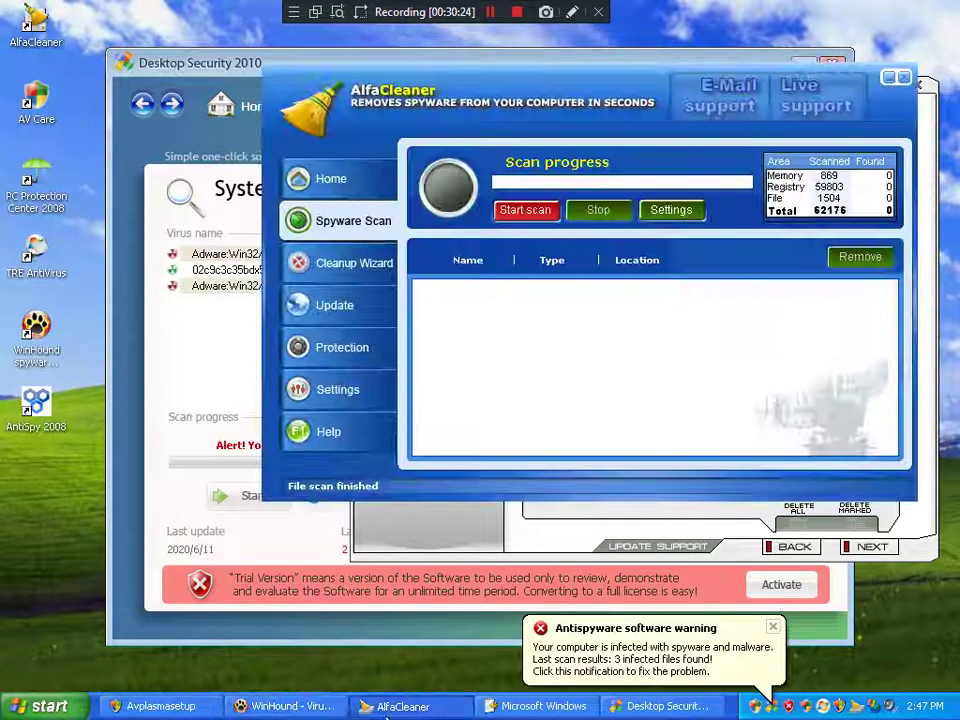
Step: Bring AlfaCleaner forward and let its spyware scan finish with 0 items found
left_click(508, 528)
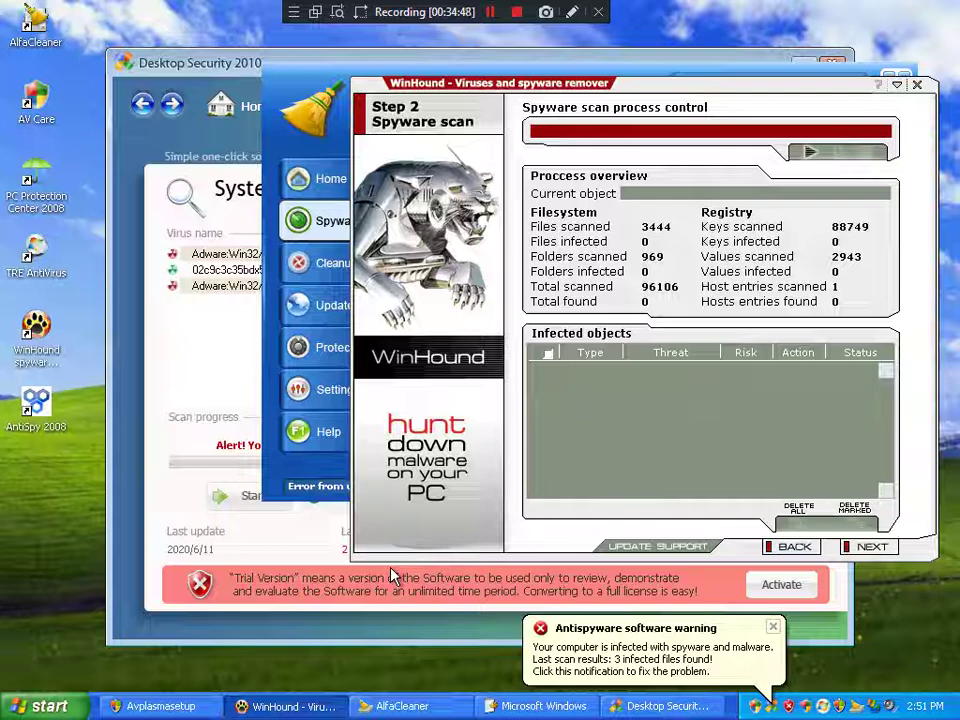
Step: Cycle through AlfaCleaner and WinHound, ending with Desktop Security 2010's System scan page on top
left_click(318, 479)
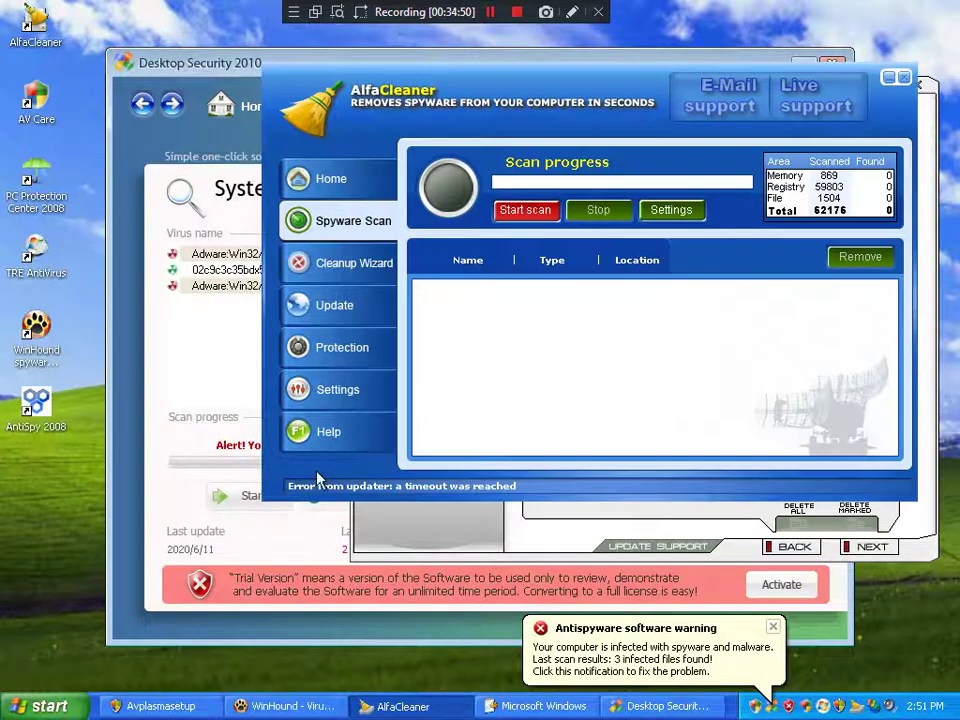
left_click(335, 505)
left_click(880, 520)
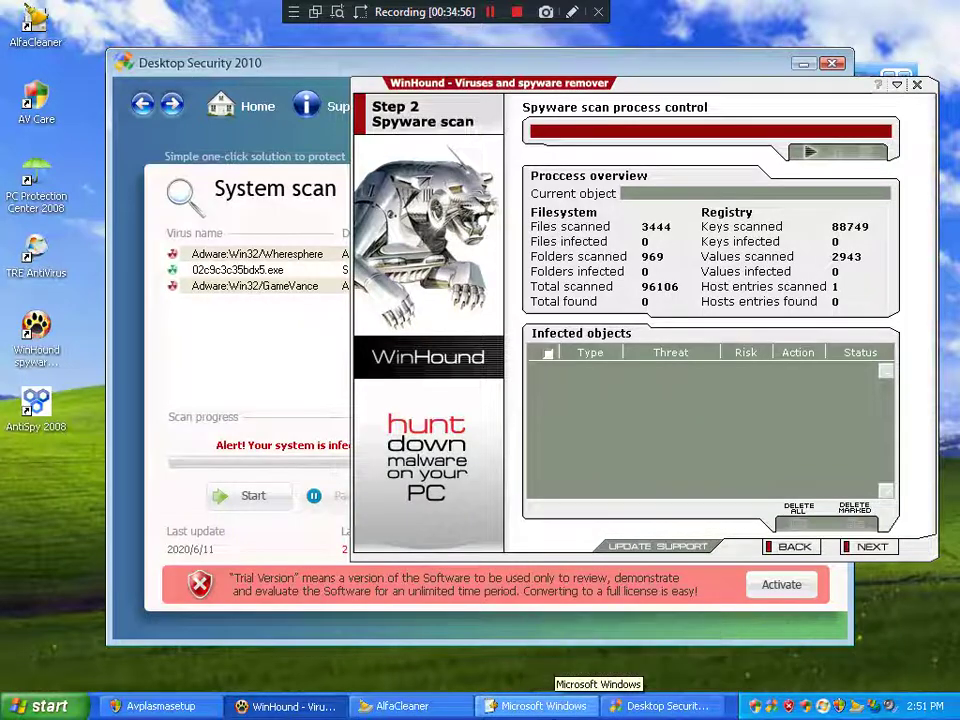
left_click(229, 390)
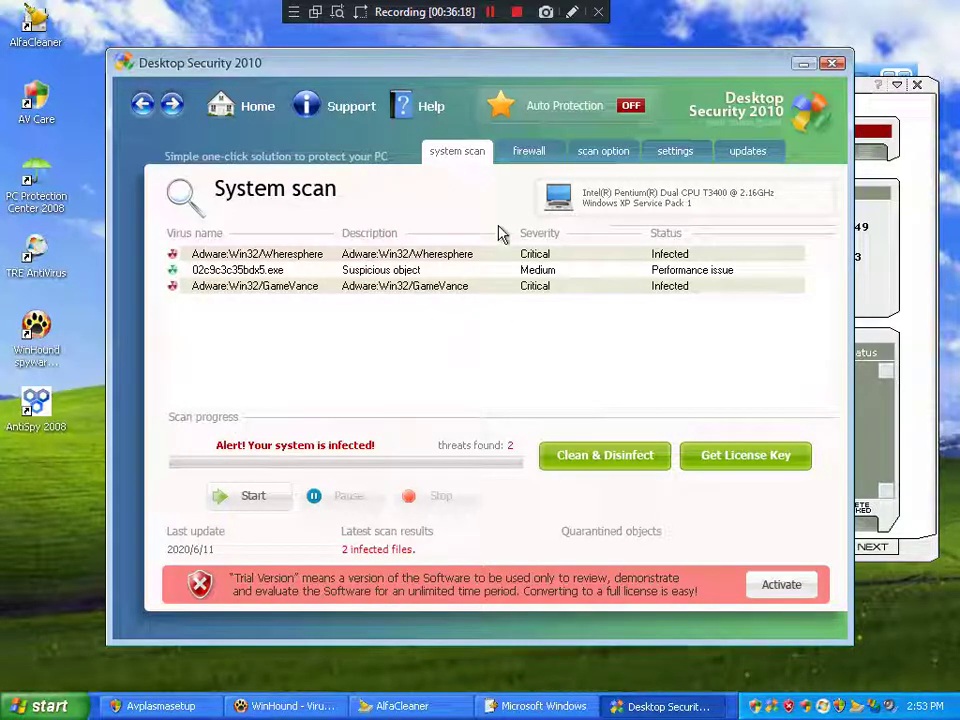
Step: Browse the Firewall, Scan option and Settings pages, then open Updates
left_click(543, 155)
left_click(628, 152)
left_click(672, 152)
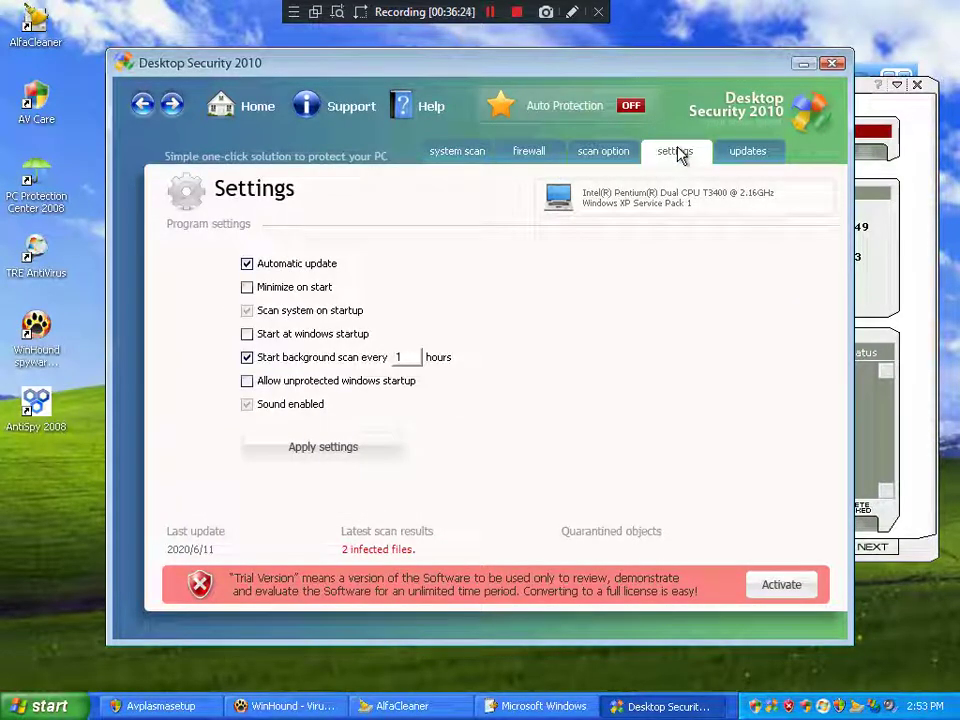
left_click(478, 155)
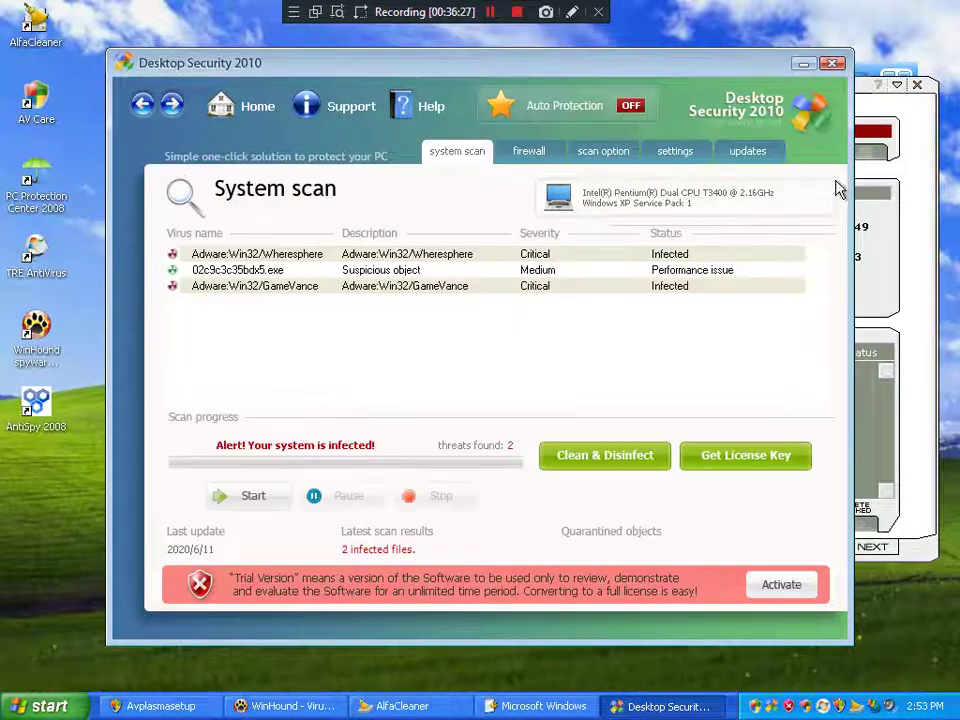
left_click(768, 157)
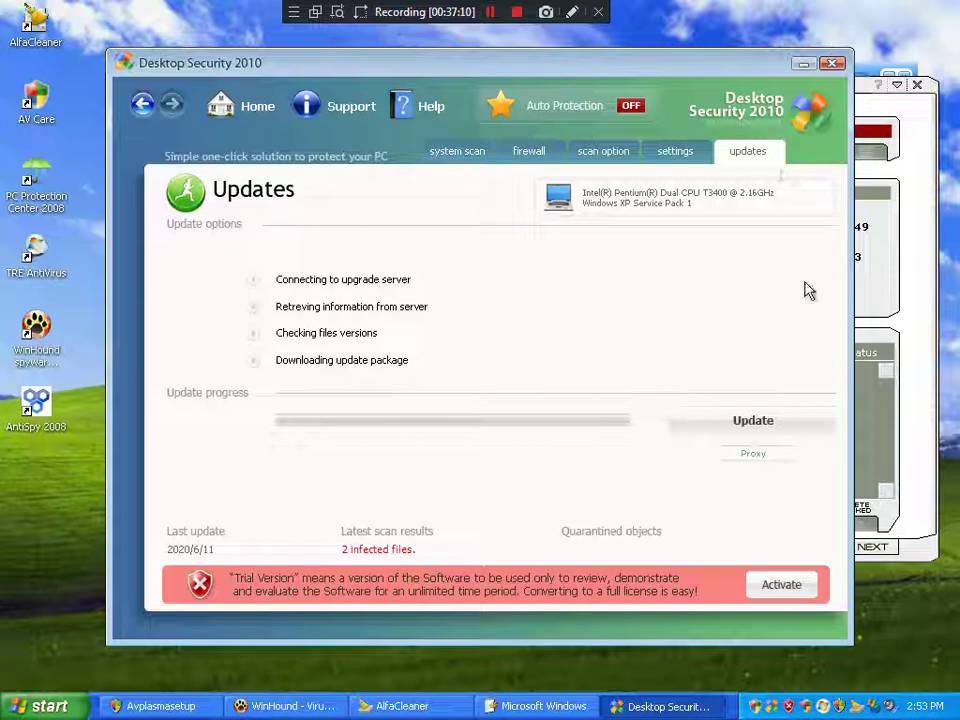
Step: Start AlfaCleaner's cleanup wizard and tick running-process listing, auto-select all found items and trusted-program exclusion
left_click(440, 706)
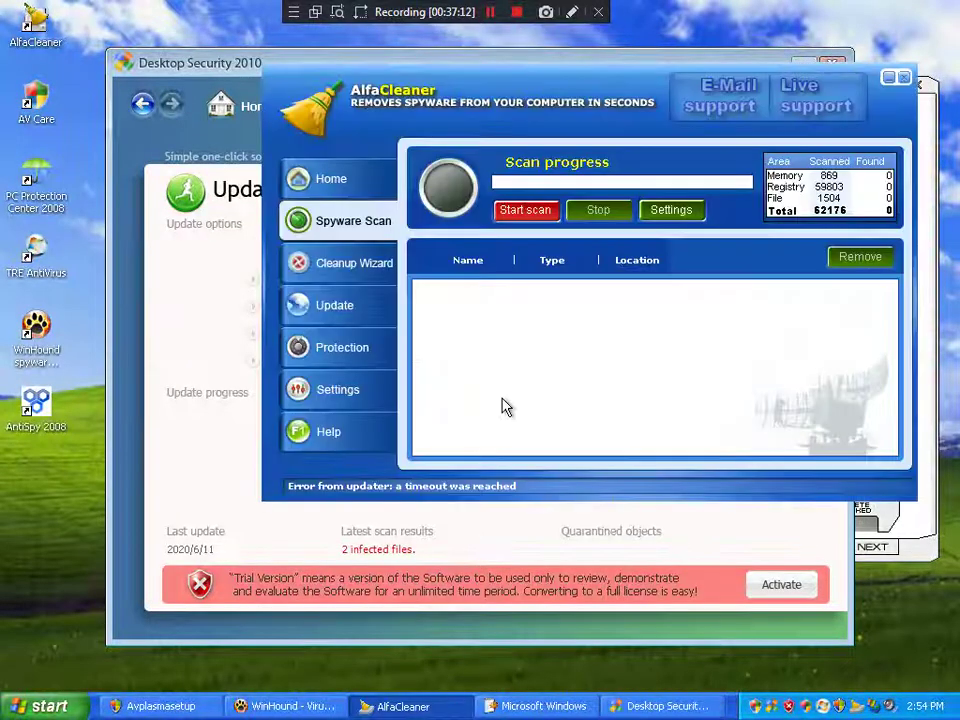
left_click(340, 262)
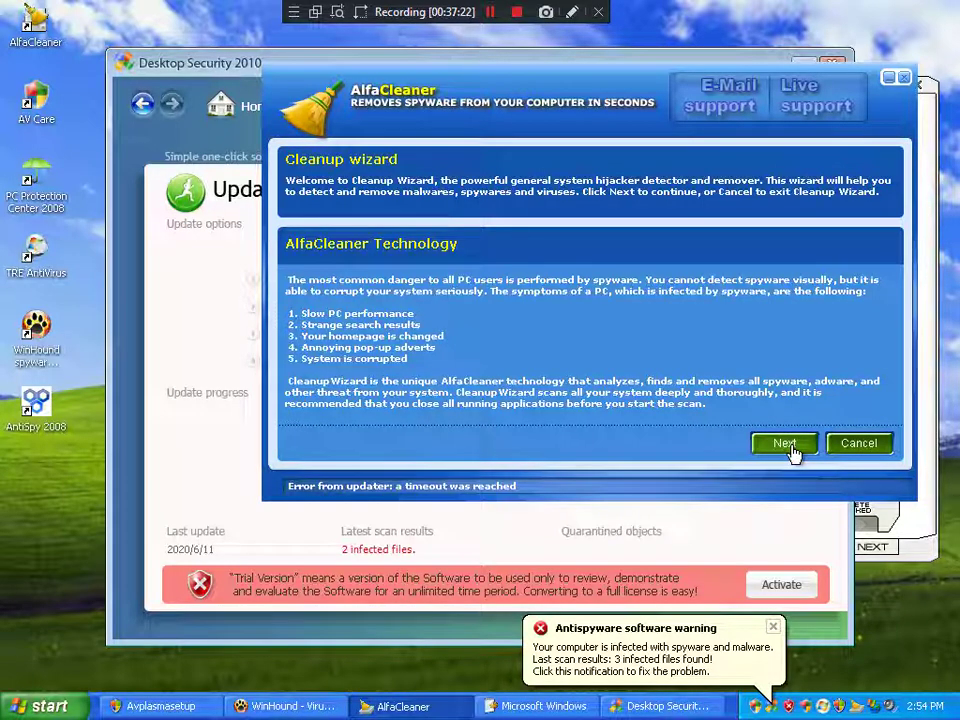
left_click(789, 448)
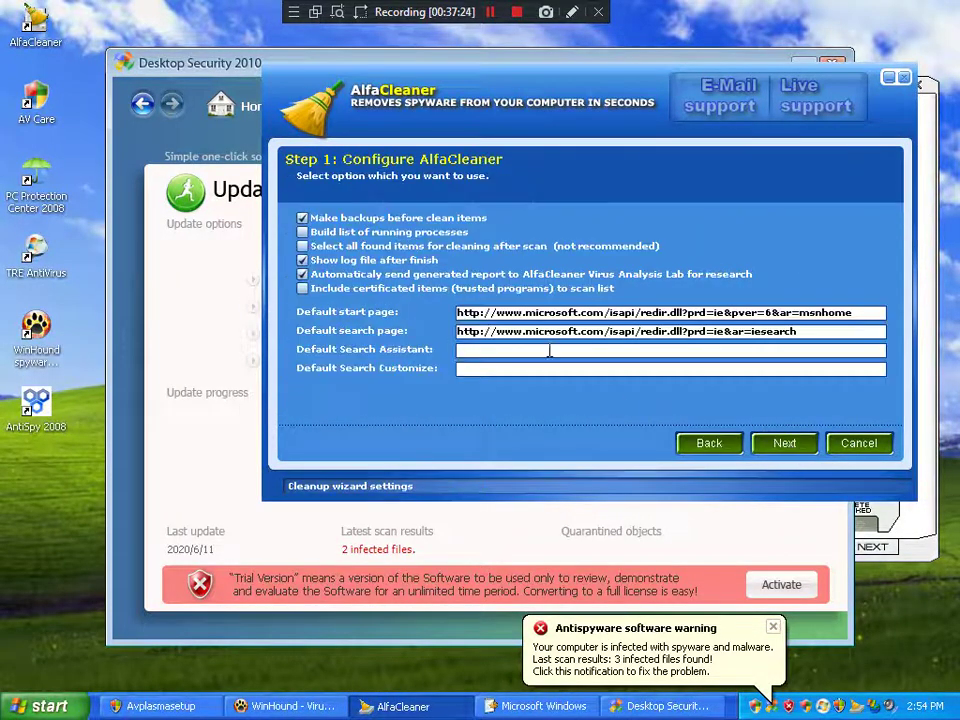
left_click(303, 232)
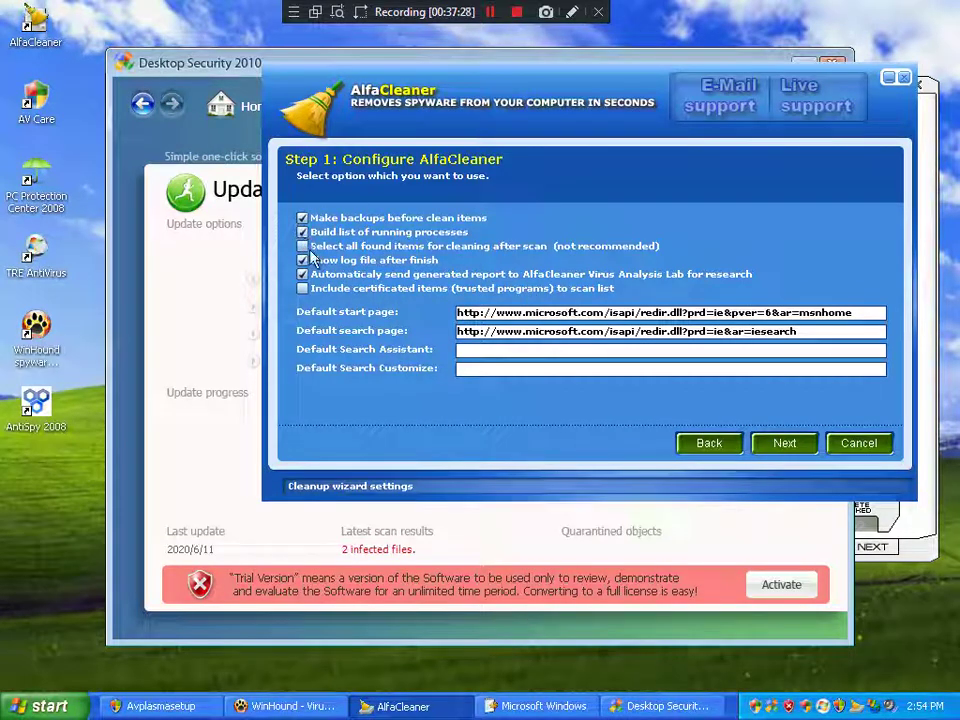
left_click(303, 246)
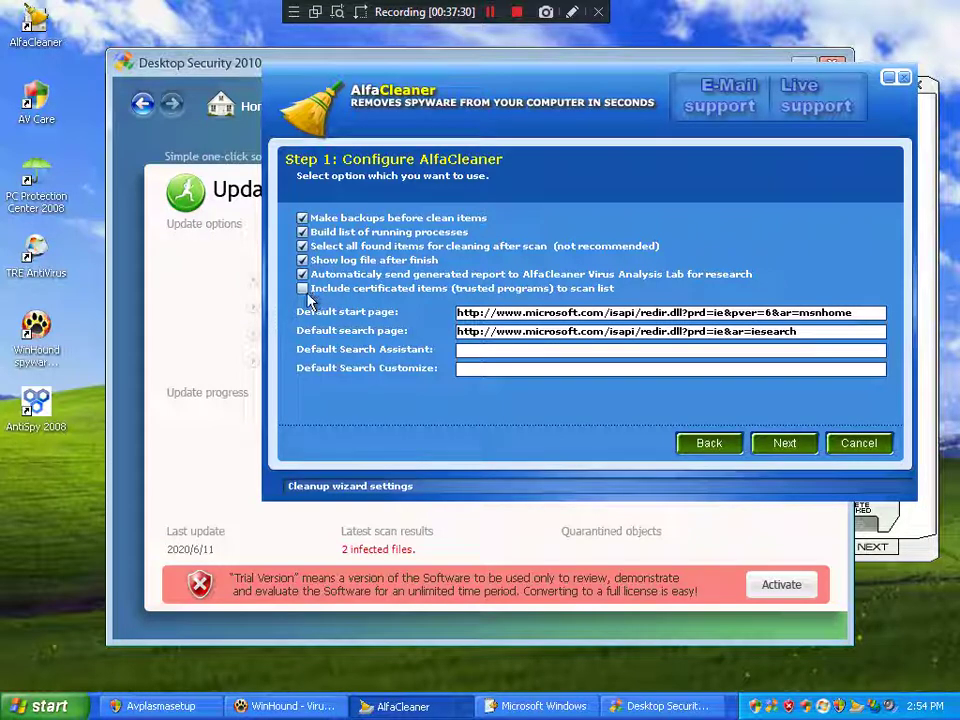
left_click(303, 289)
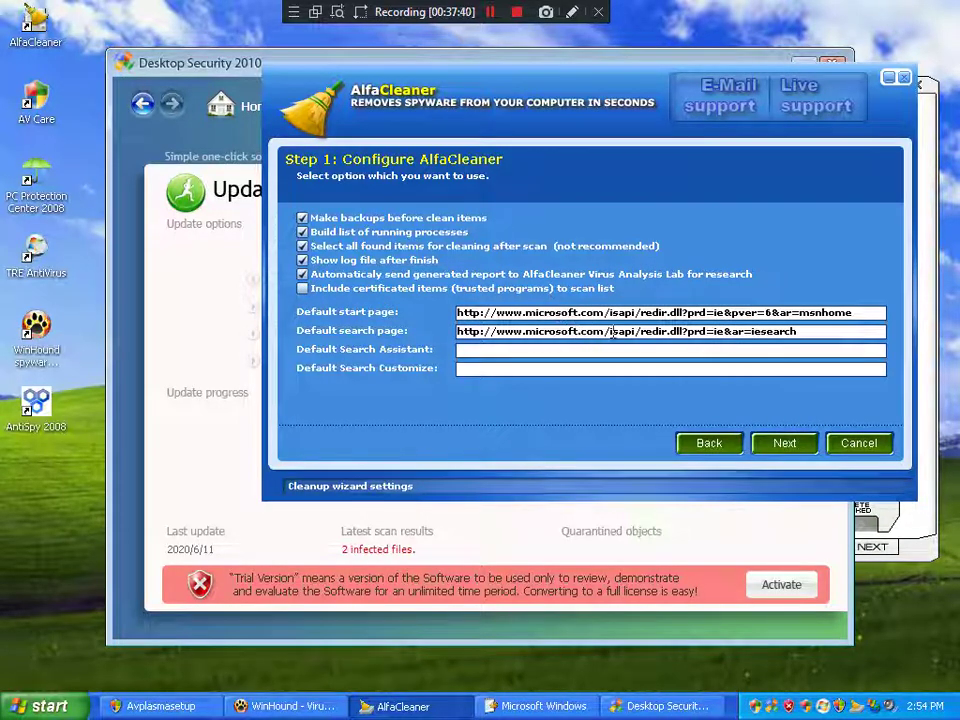
double_click(515, 332)
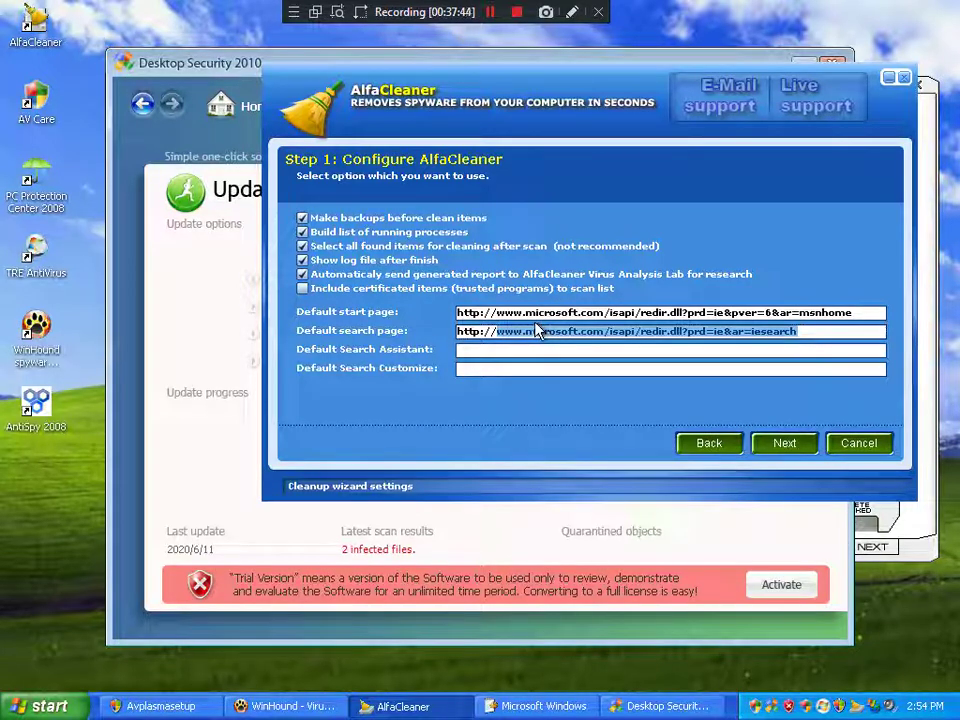
type("www.googl")
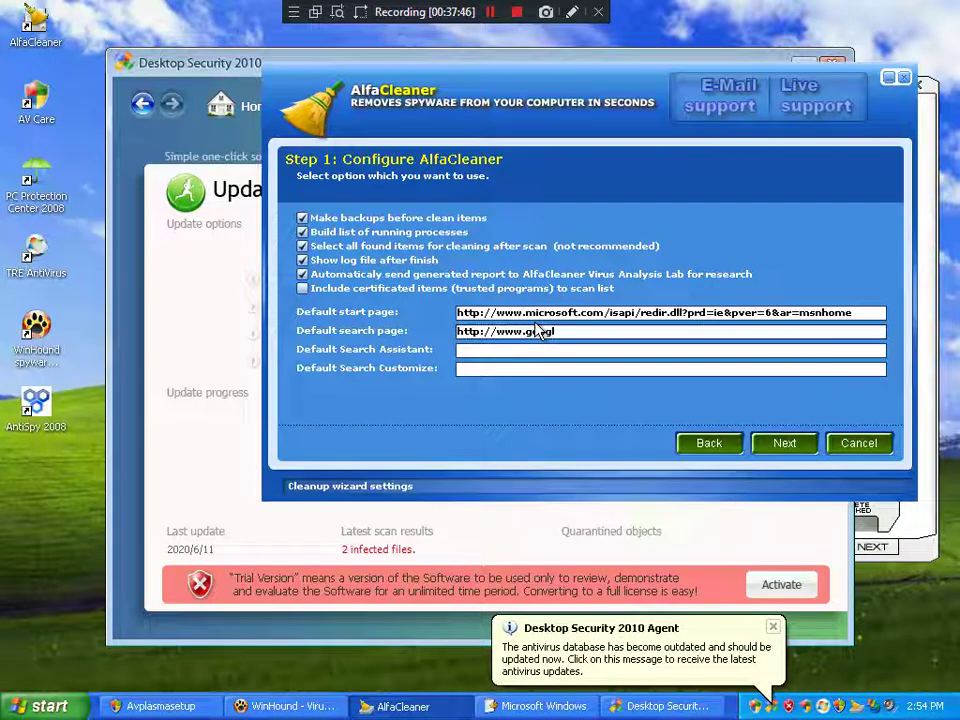
type("e.com,")
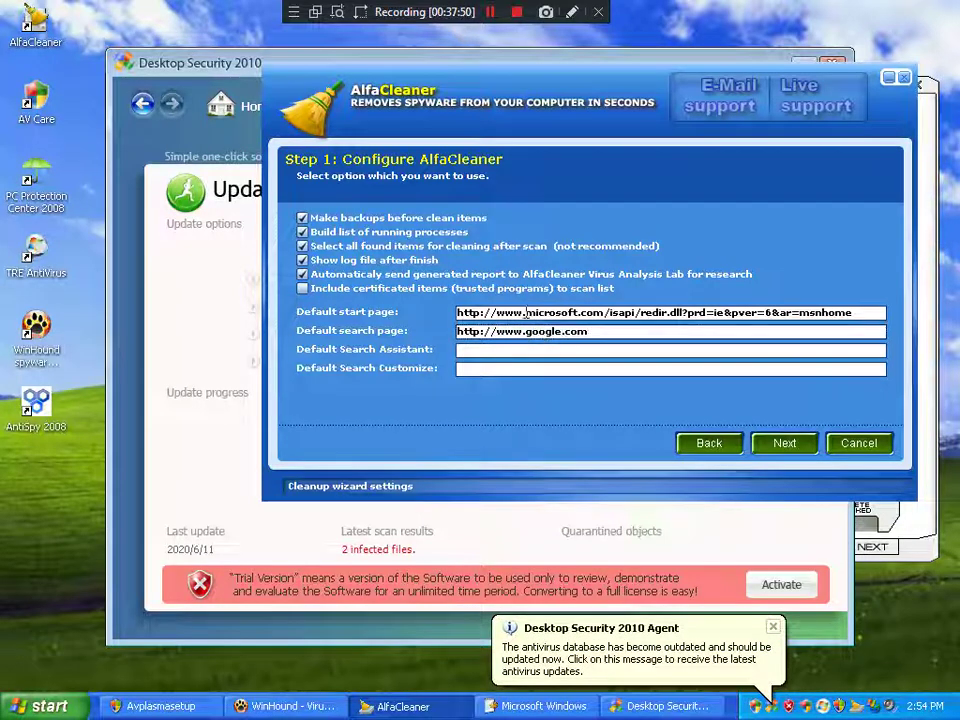
key("shift+Tab")
left_click(793, 334)
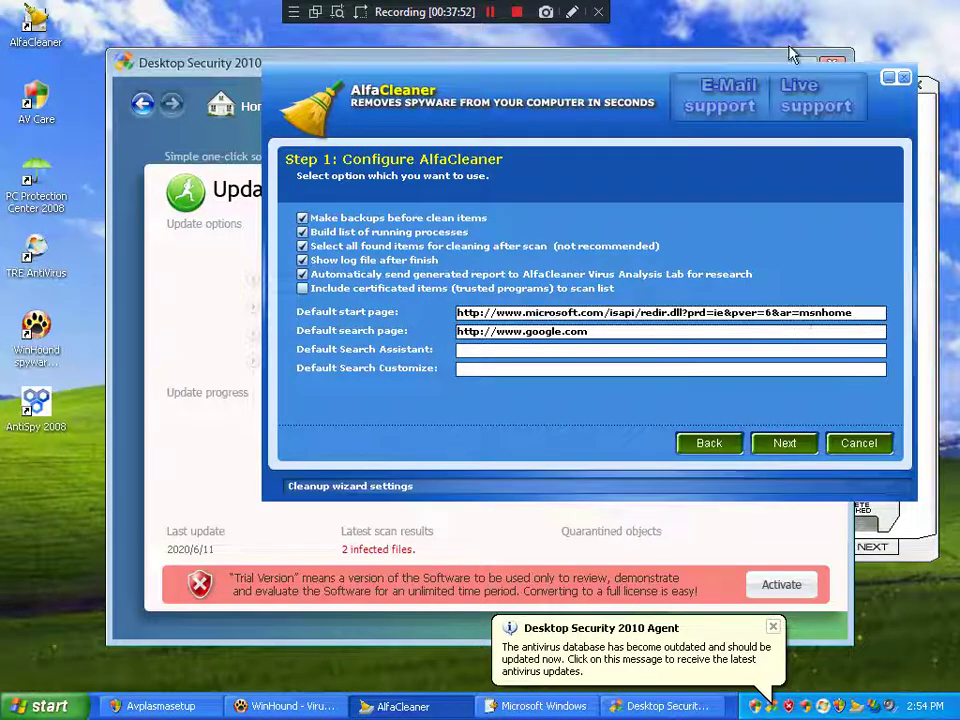
left_click_drag(526, 312, 603, 329)
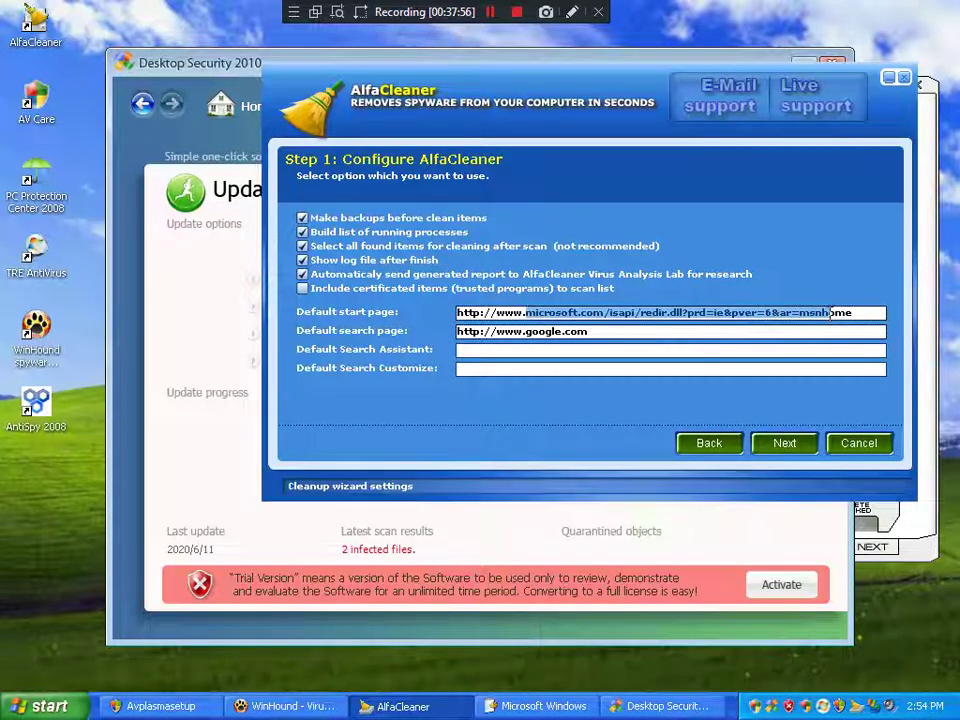
type("ome")
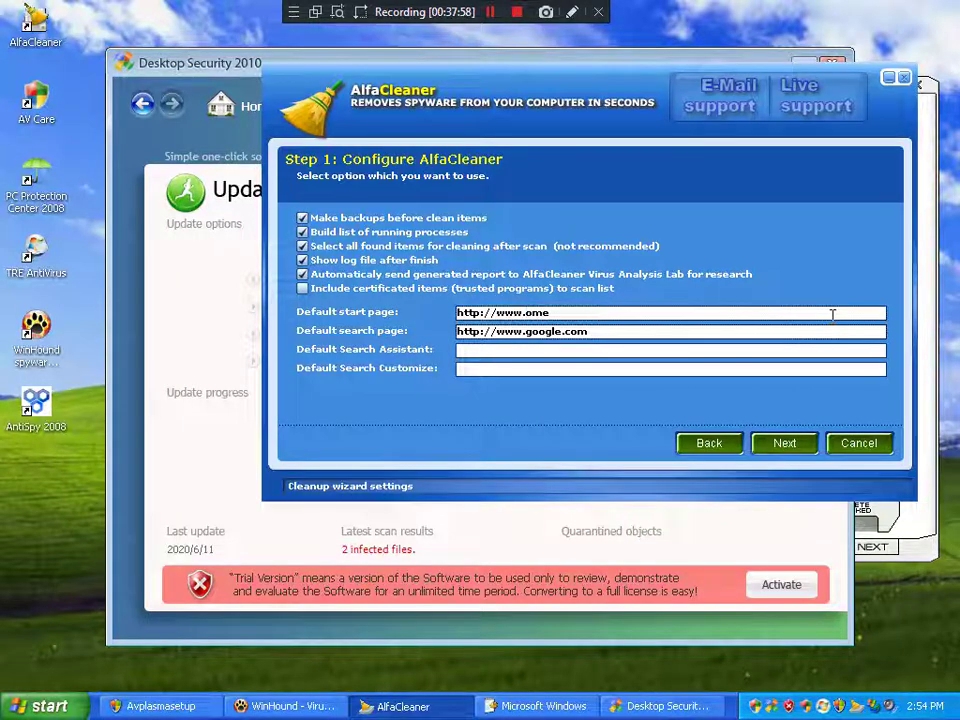
key("ctrl+shift+Escape")
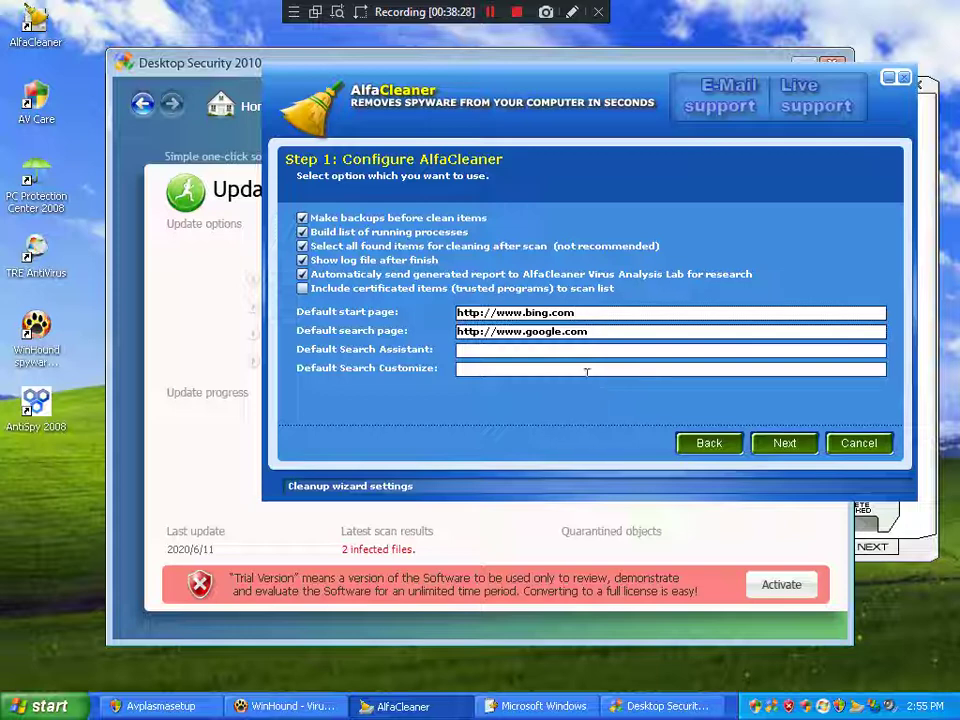
left_click(785, 443)
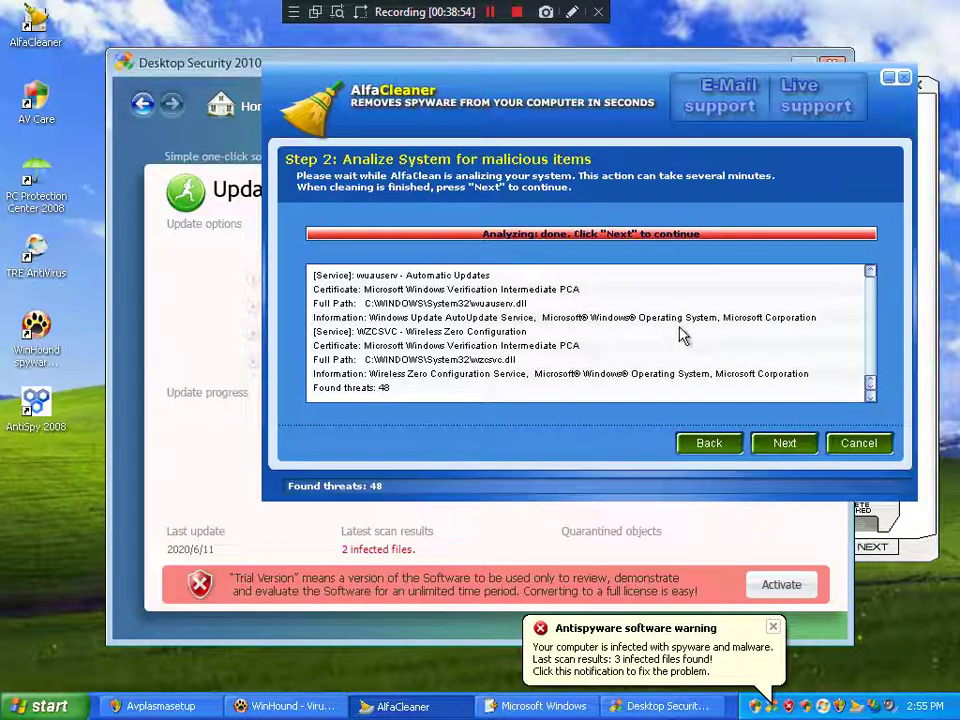
scroll(680, 337, "up", 10)
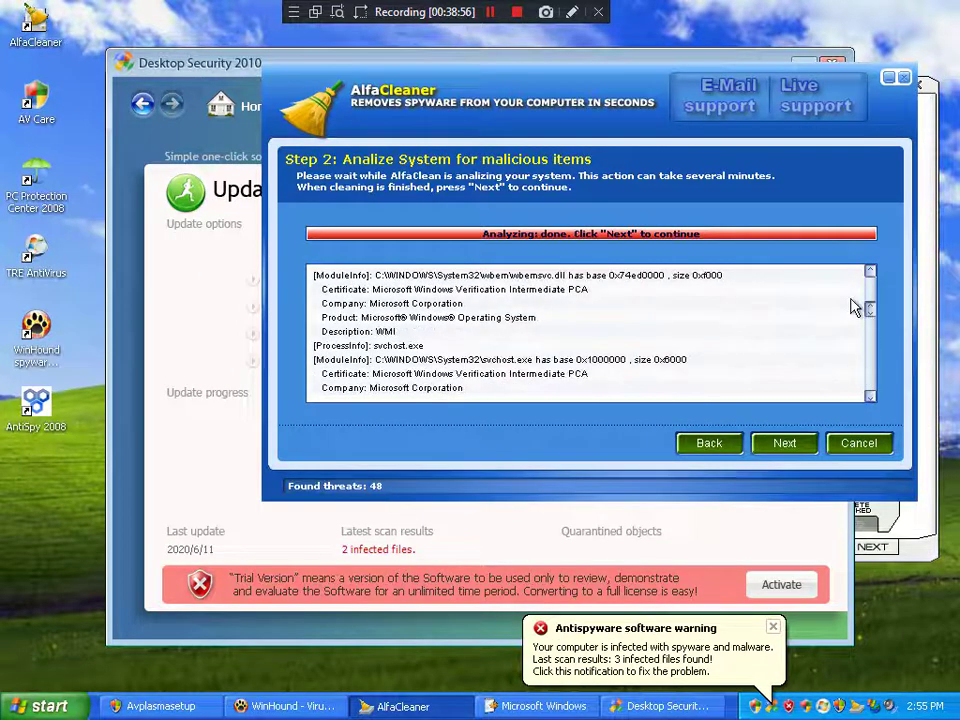
scroll(855, 308, "up", 3)
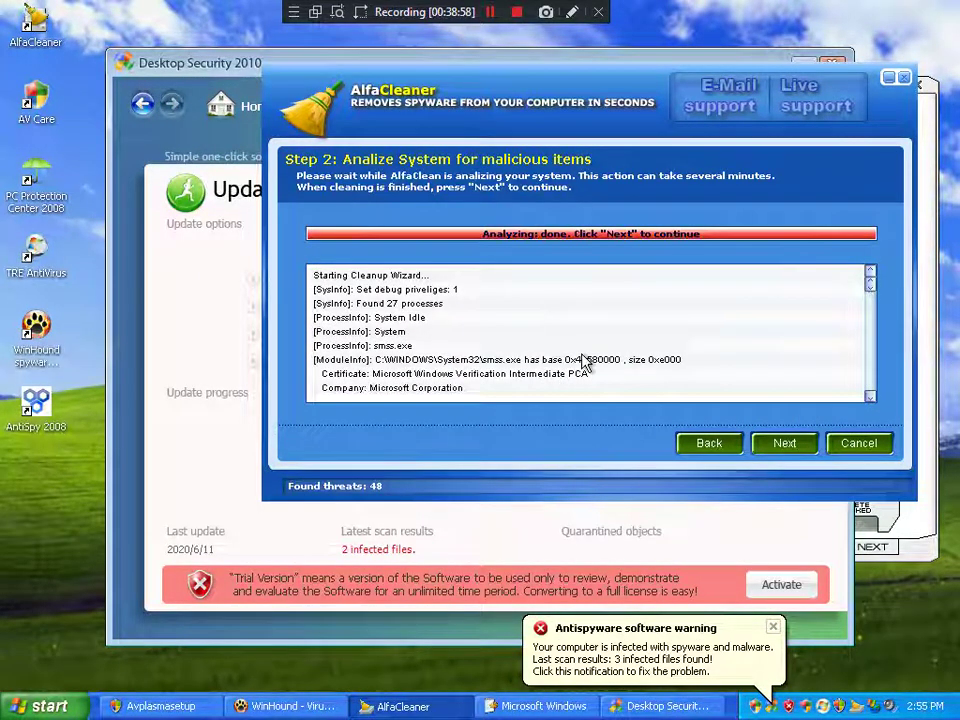
scroll(590, 355, "down", 6)
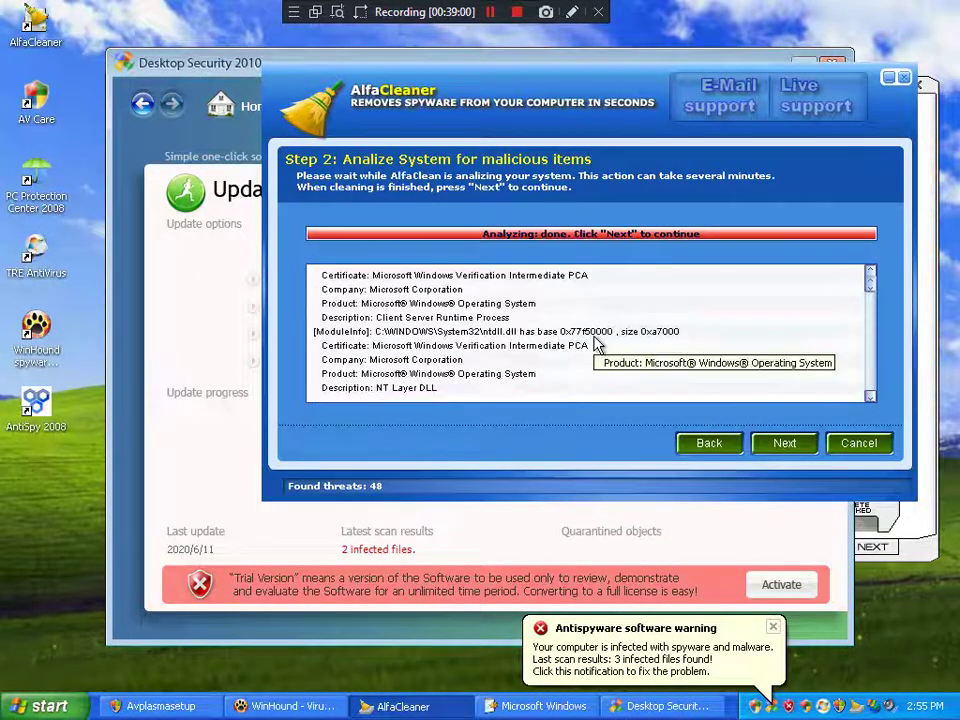
scroll(596, 343, "down", 8)
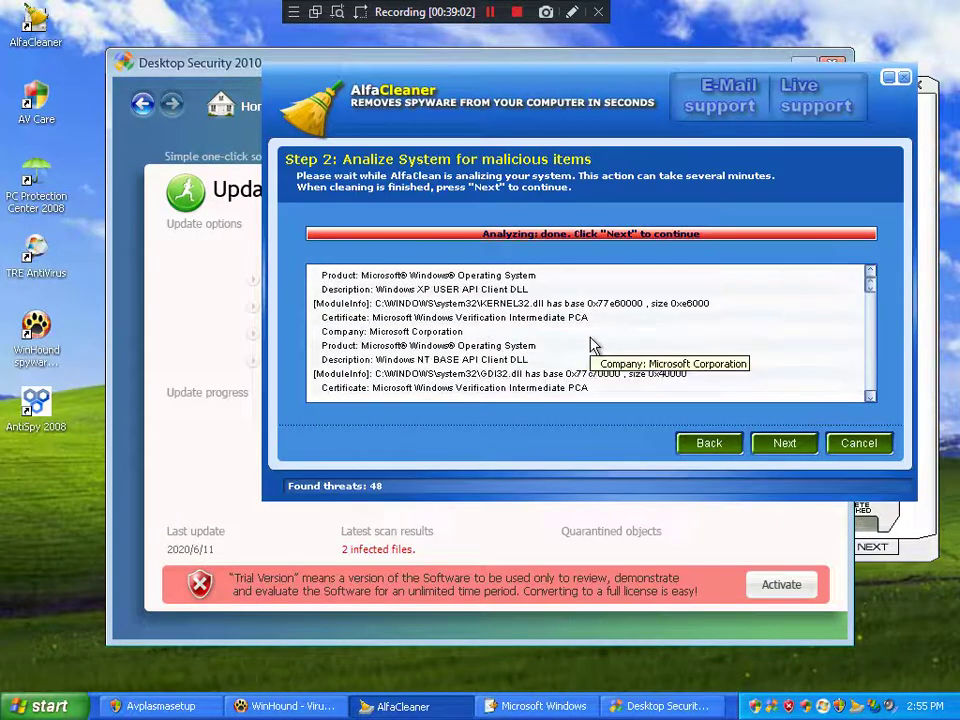
scroll(650, 370, "down", 5)
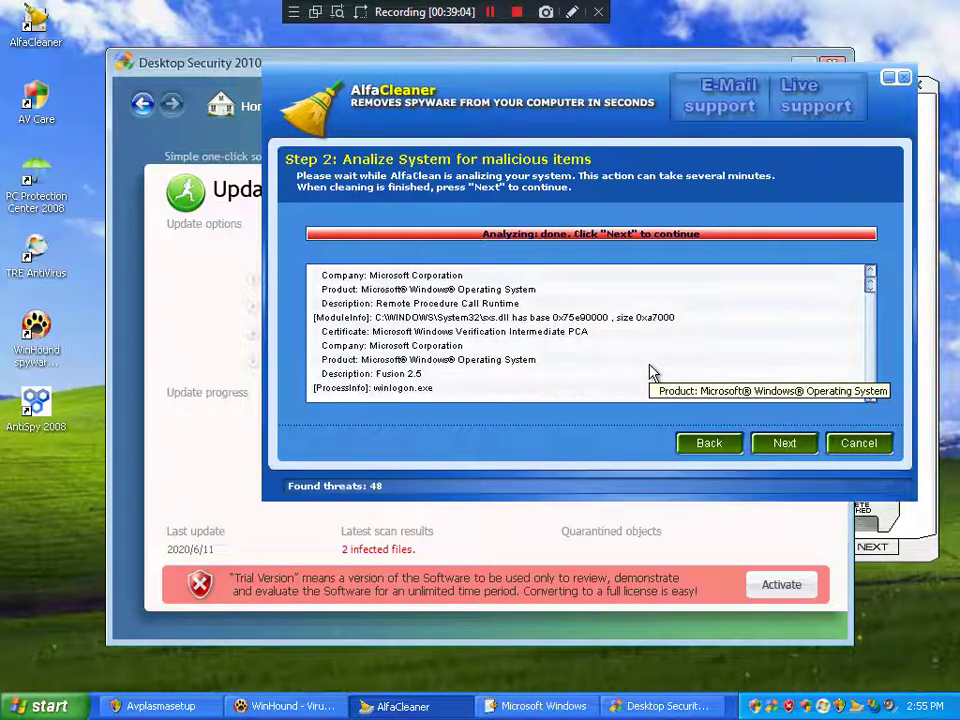
scroll(650, 372, "down", 5)
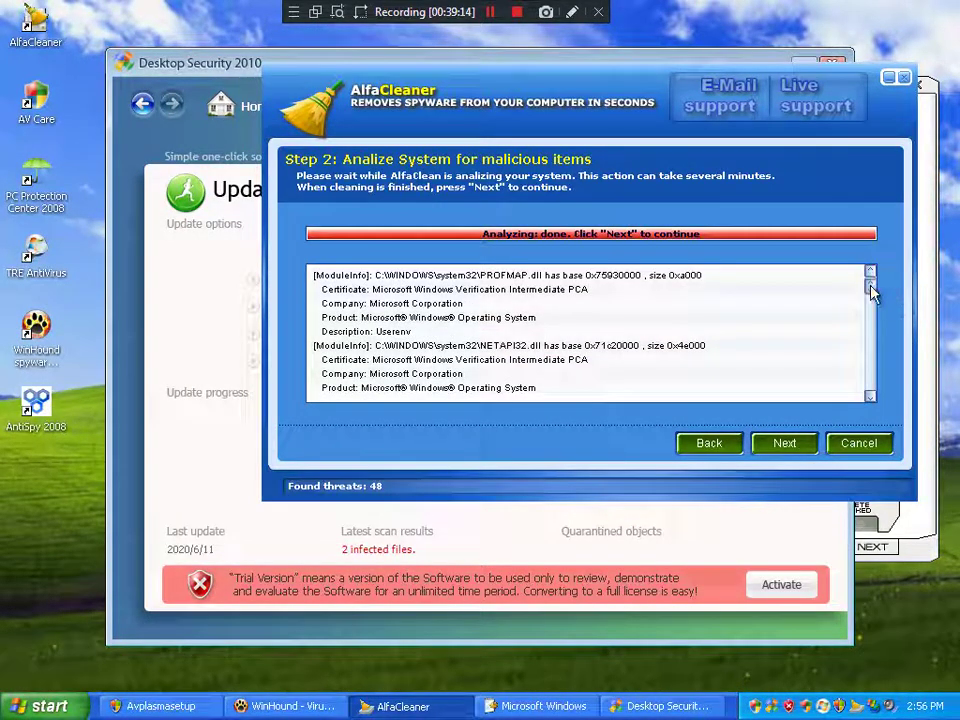
left_click_drag(872, 291, 868, 370)
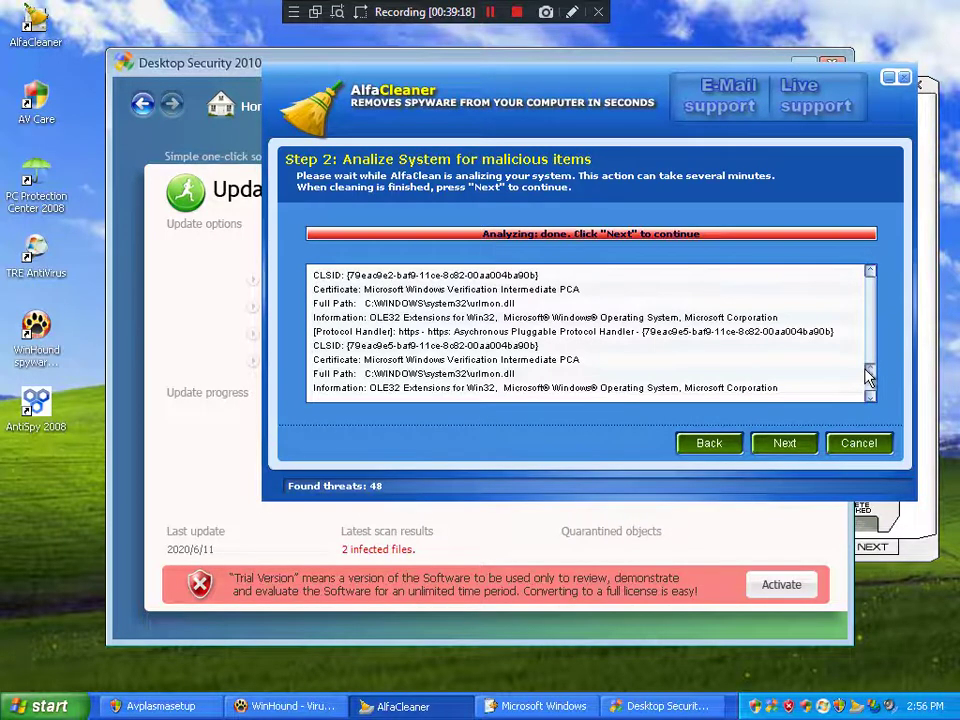
left_click_drag(868, 376, 864, 281)
Step: In the Step 3 results, uncheck System Idle, smss, csrss, winlogon, services, svchost and explorer.exe
left_click(780, 444)
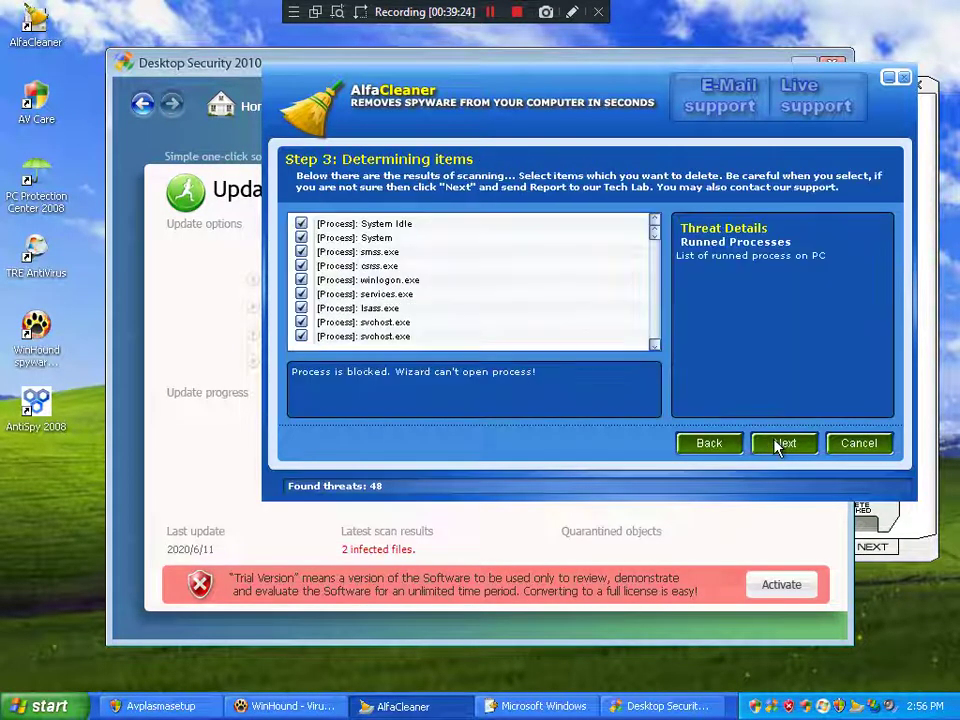
left_click(302, 225)
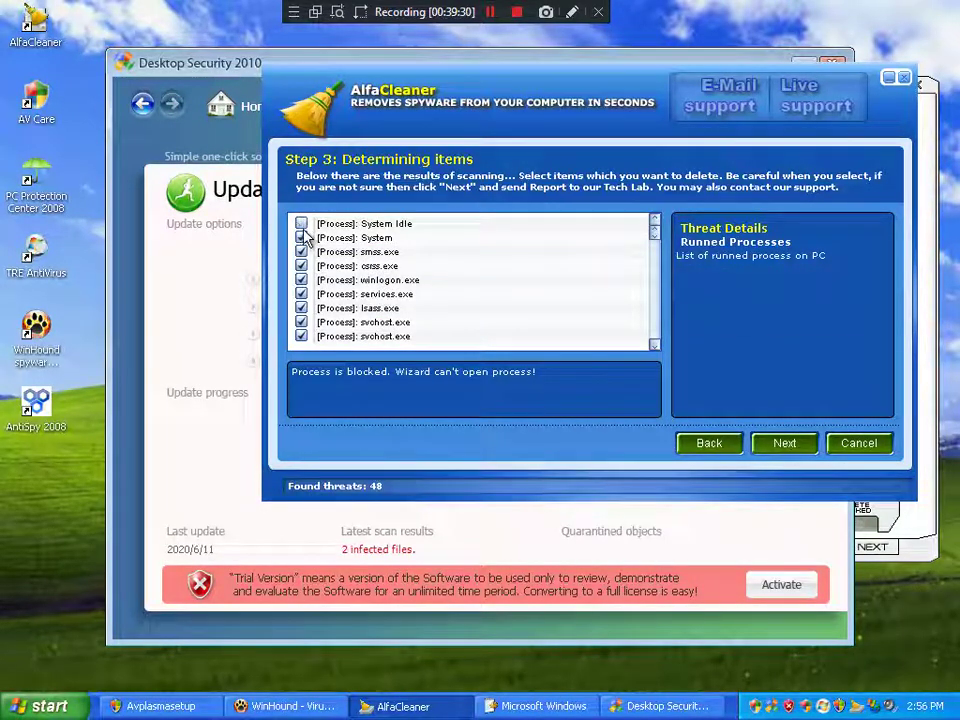
left_click(301, 252)
left_click(301, 266)
left_click(301, 280)
left_click(301, 294)
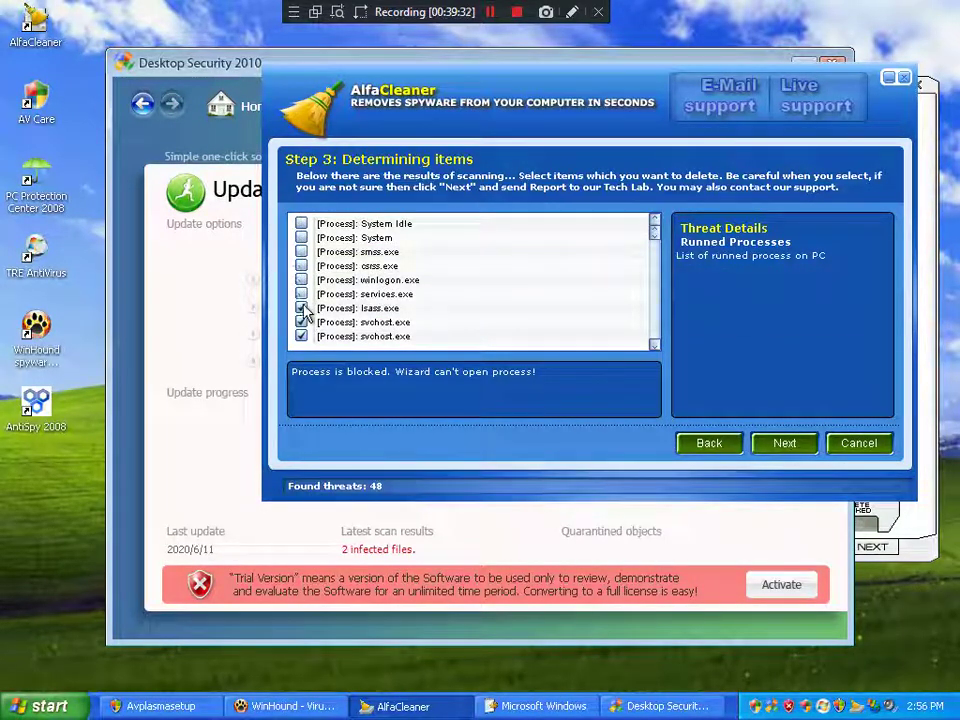
left_click(301, 308)
left_click(301, 322)
scroll(303, 320, "down", 3)
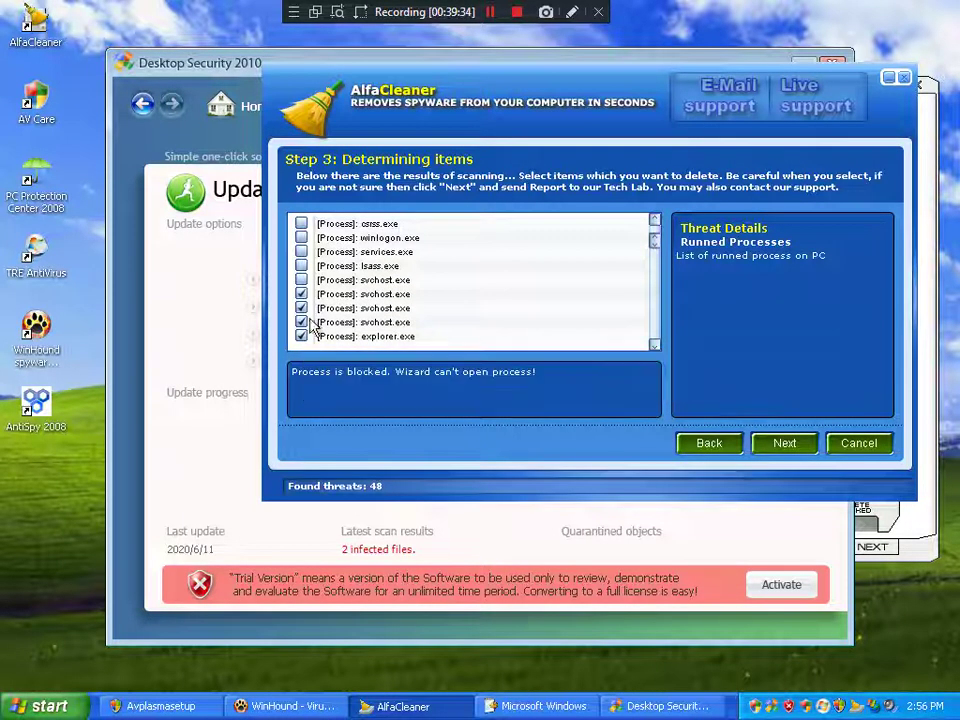
left_click(301, 294)
left_click(302, 308)
left_click(302, 322)
left_click(302, 336)
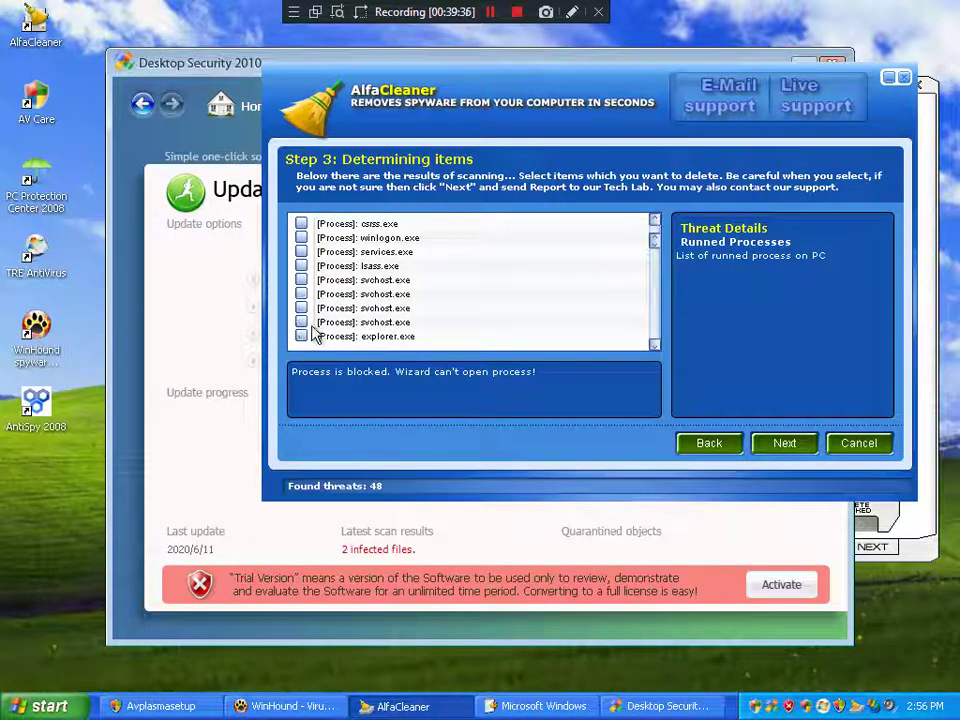
Step: Uncheck spoolsv, vmusrvc, vmsrvc, vpcmap, wuauclt, ACServer and AlfaCleaner.exe
scroll(318, 332, "down", 2)
scroll(320, 330, "down", 3)
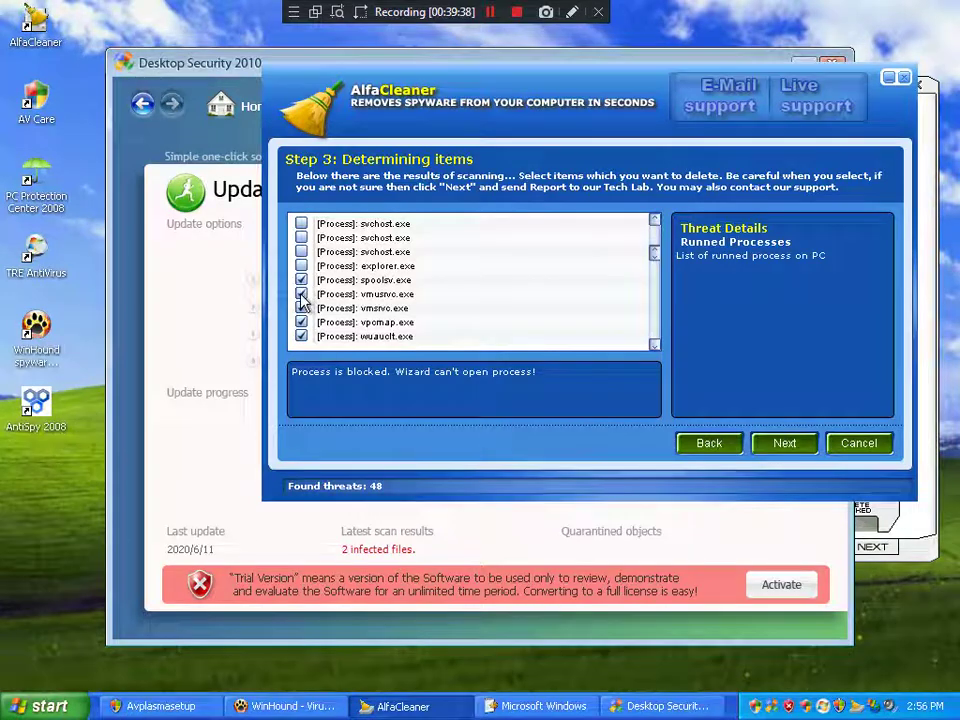
left_click(302, 281)
left_click(302, 294)
left_click(302, 308)
left_click(302, 322)
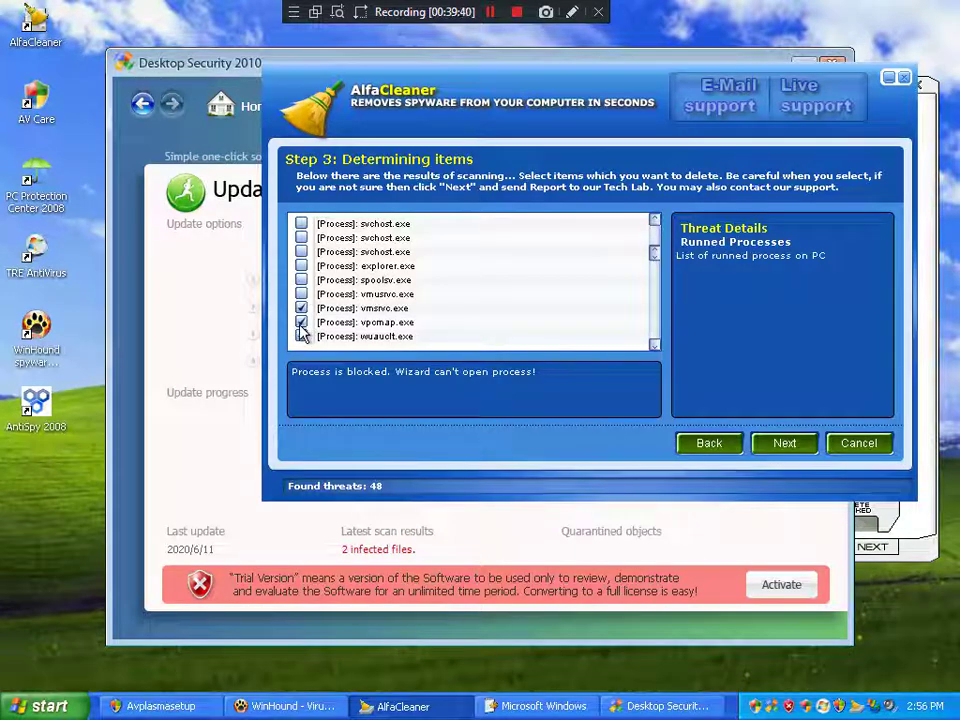
left_click(302, 336)
scroll(306, 334, "down", 3)
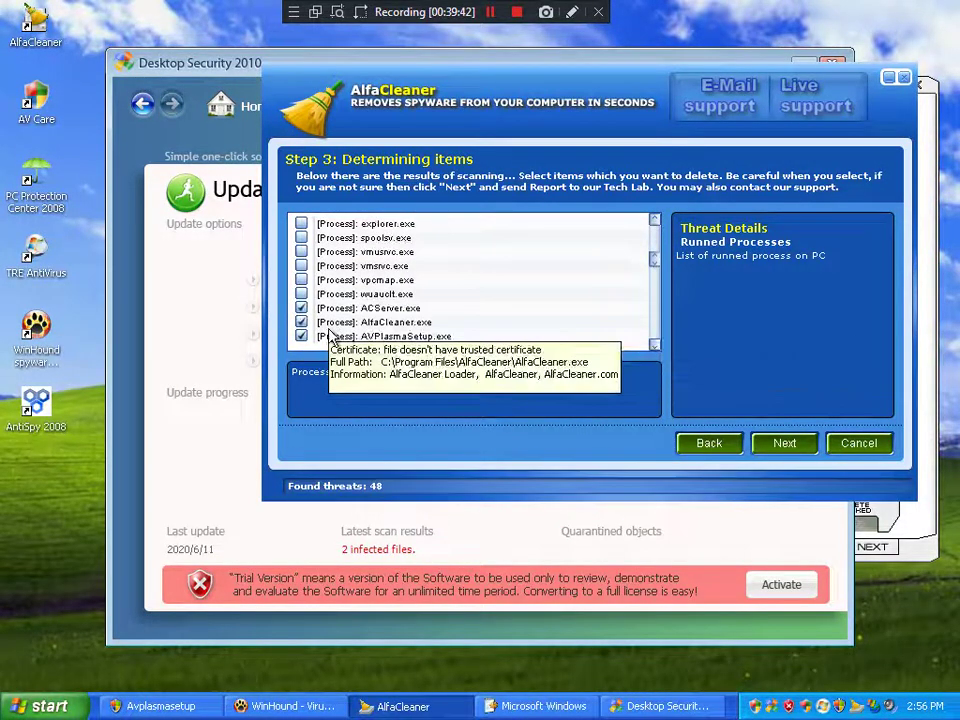
left_click(302, 308)
left_click(302, 322)
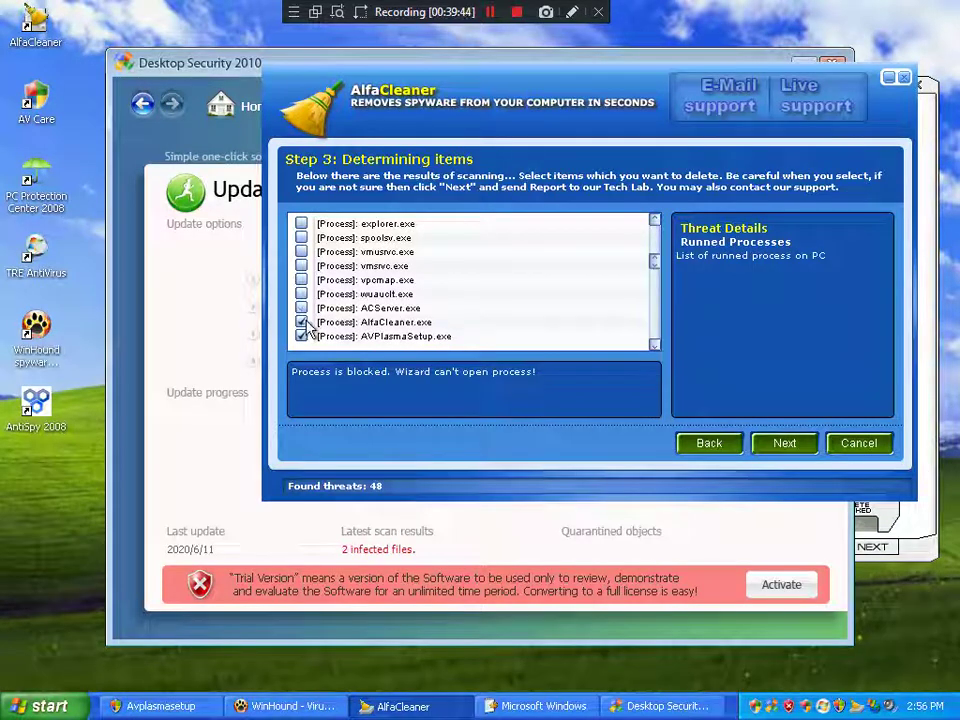
Step: Keep AlfaCleaner's autostart registry entry and the AppMgmt service, then continue to Step 4
scroll(338, 324, "down", 2)
scroll(340, 328, "down", 2)
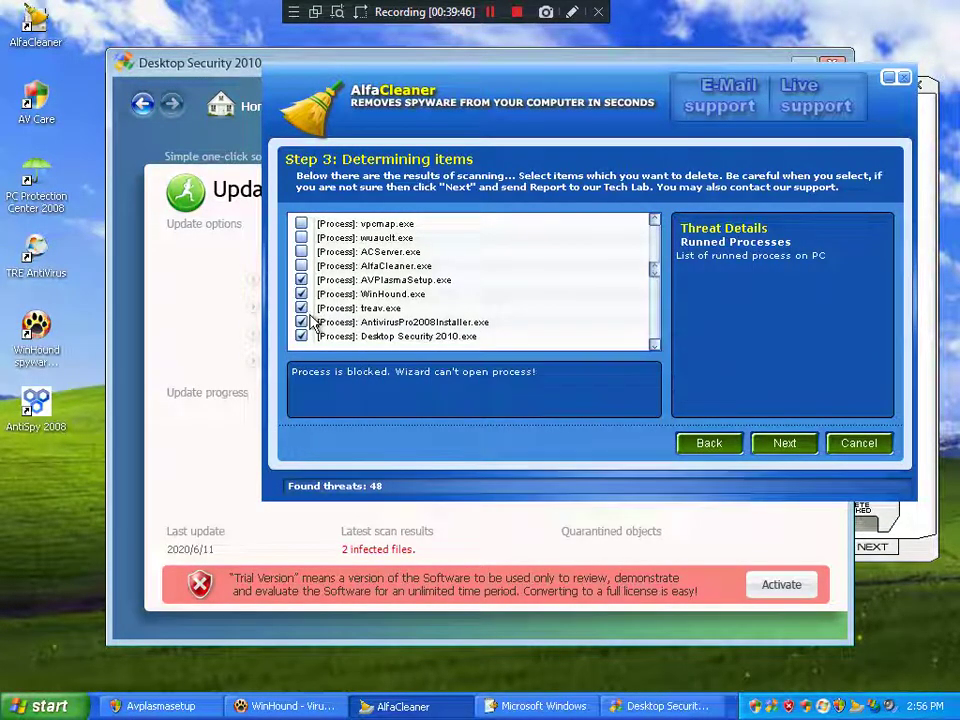
scroll(350, 332, "down", 2)
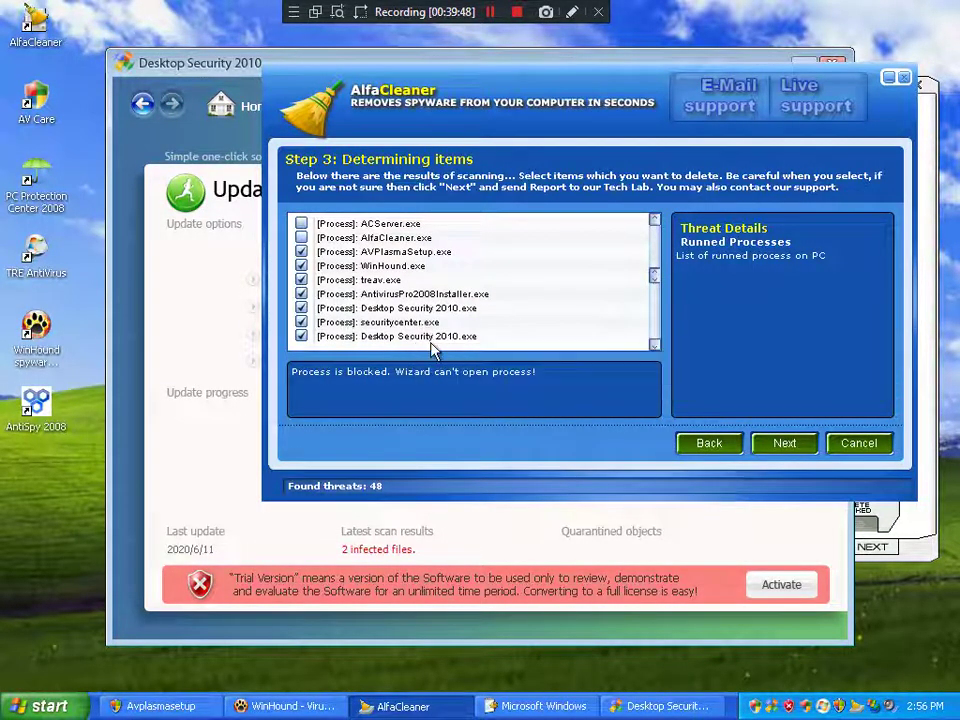
scroll(455, 337, "down", 2)
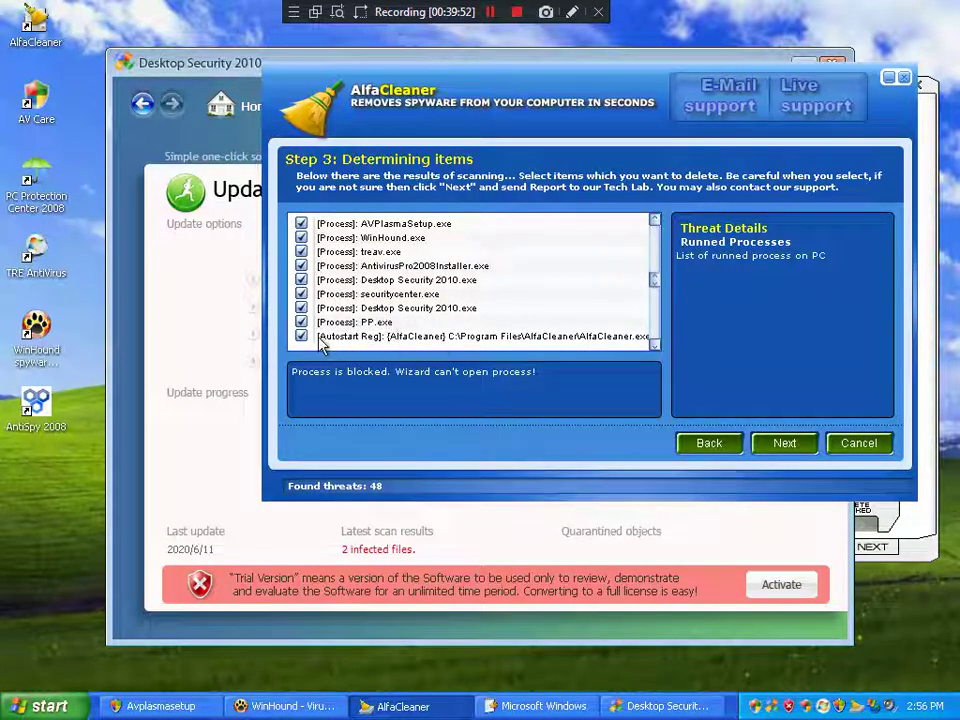
left_click(302, 337)
scroll(375, 326, "down", 1)
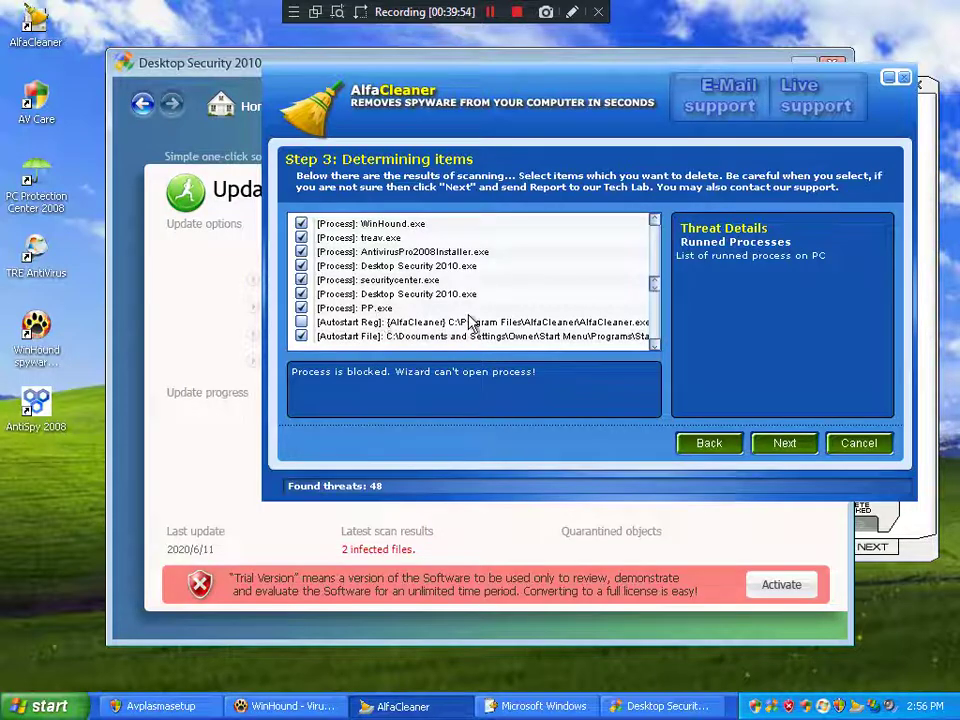
scroll(490, 320, "down", 3)
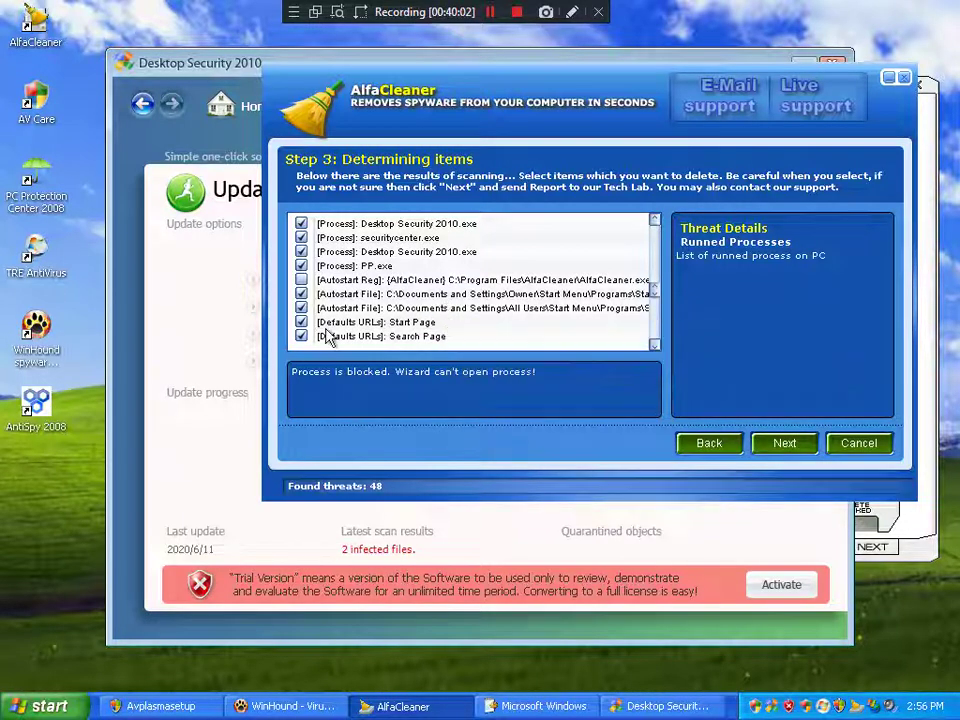
scroll(405, 326, "down", 1)
scroll(440, 321, "down", 8)
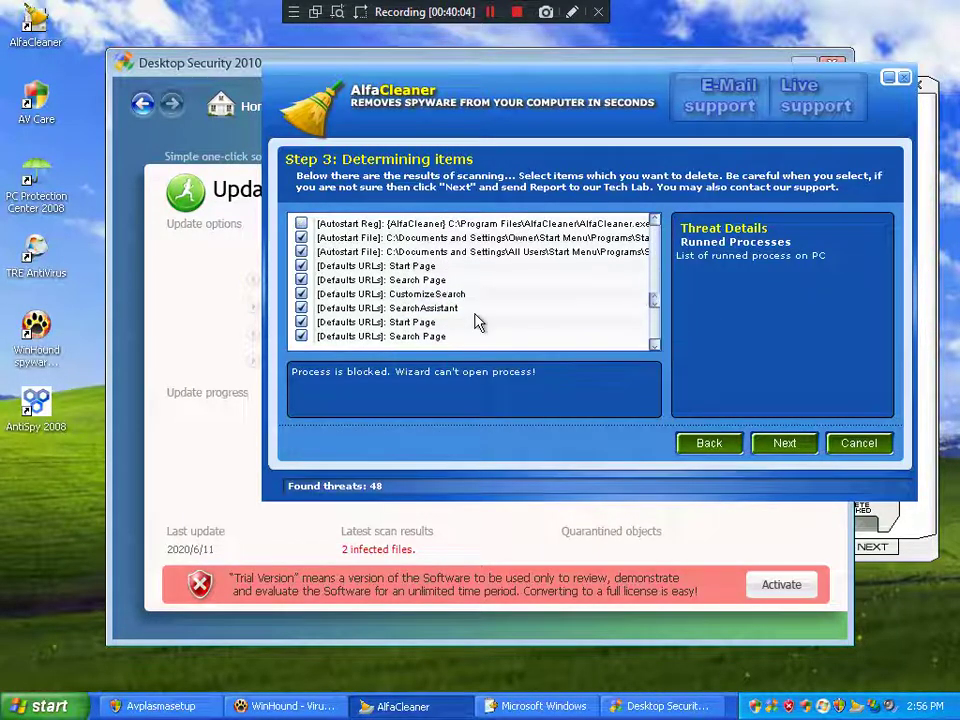
scroll(477, 322, "down", 4)
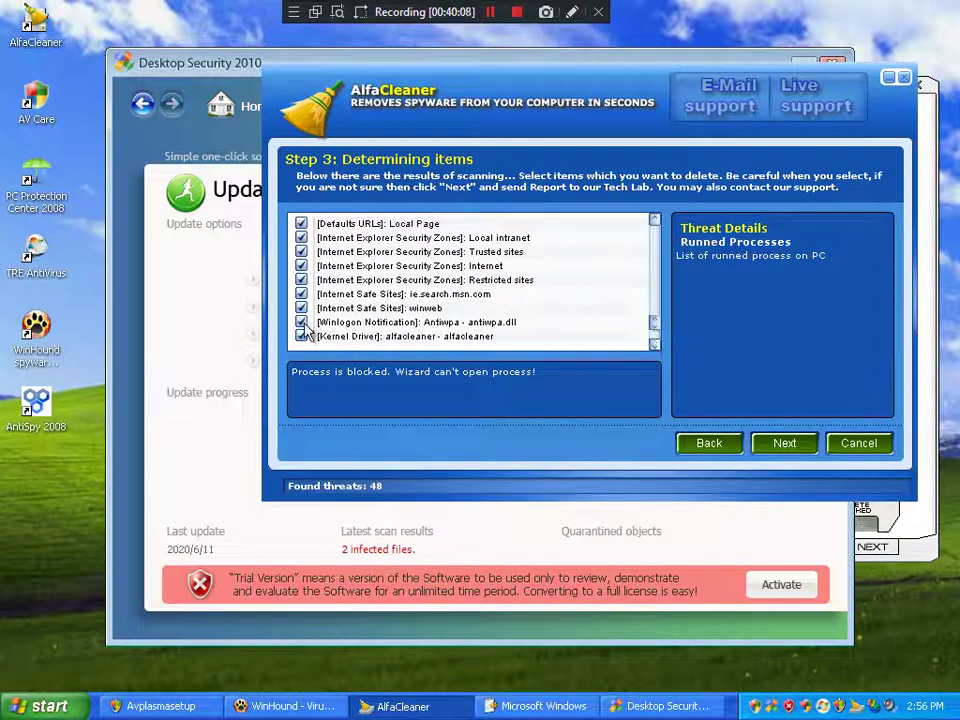
scroll(488, 305, "down", 3)
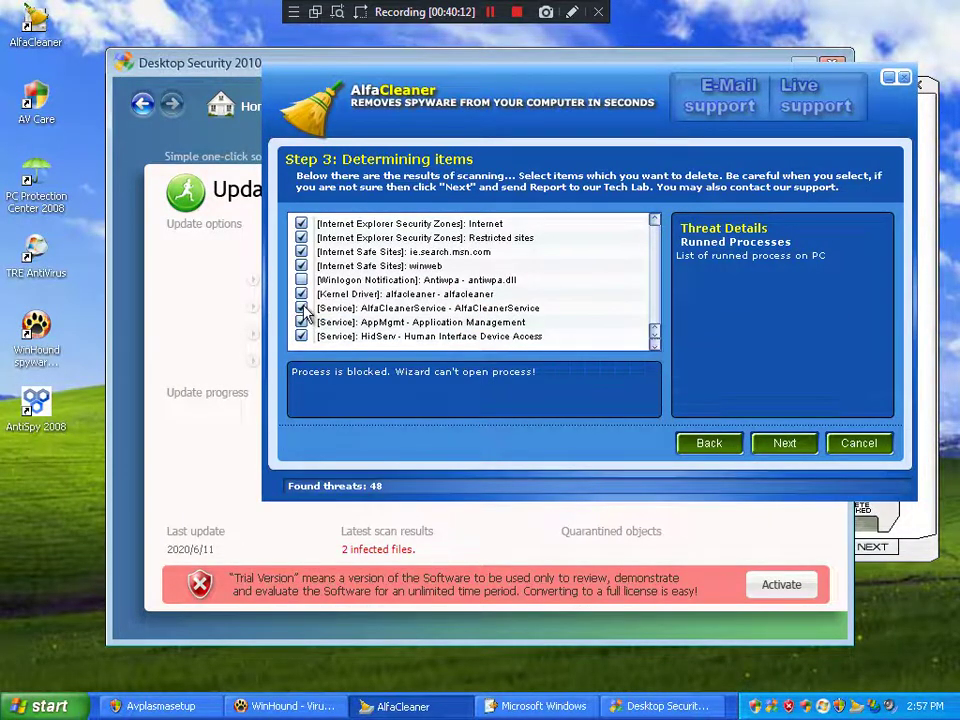
left_click(301, 320)
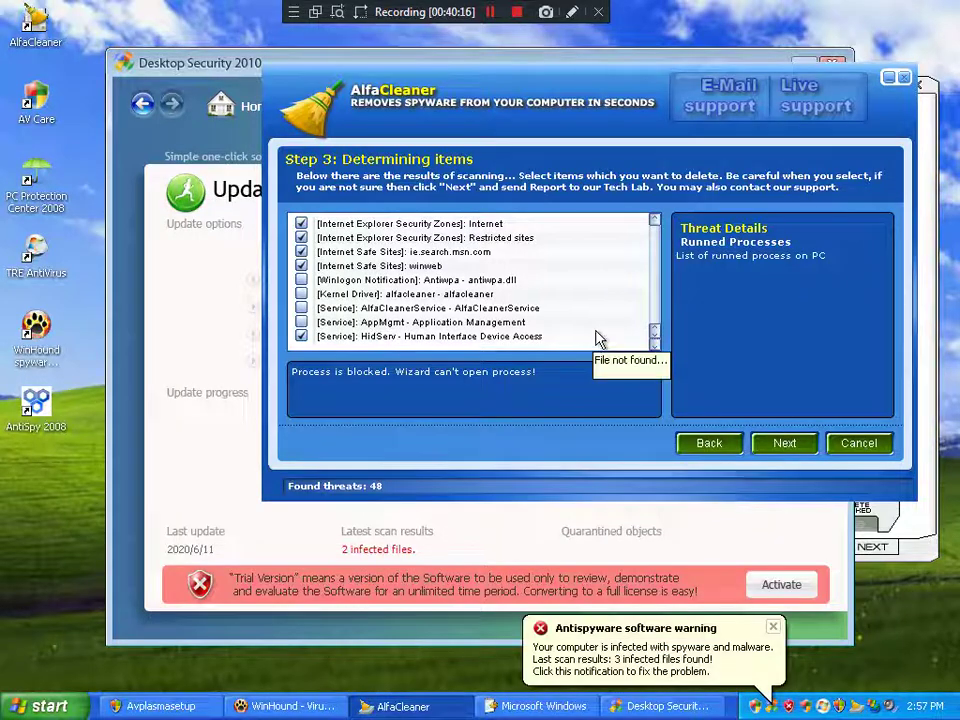
left_click(782, 444)
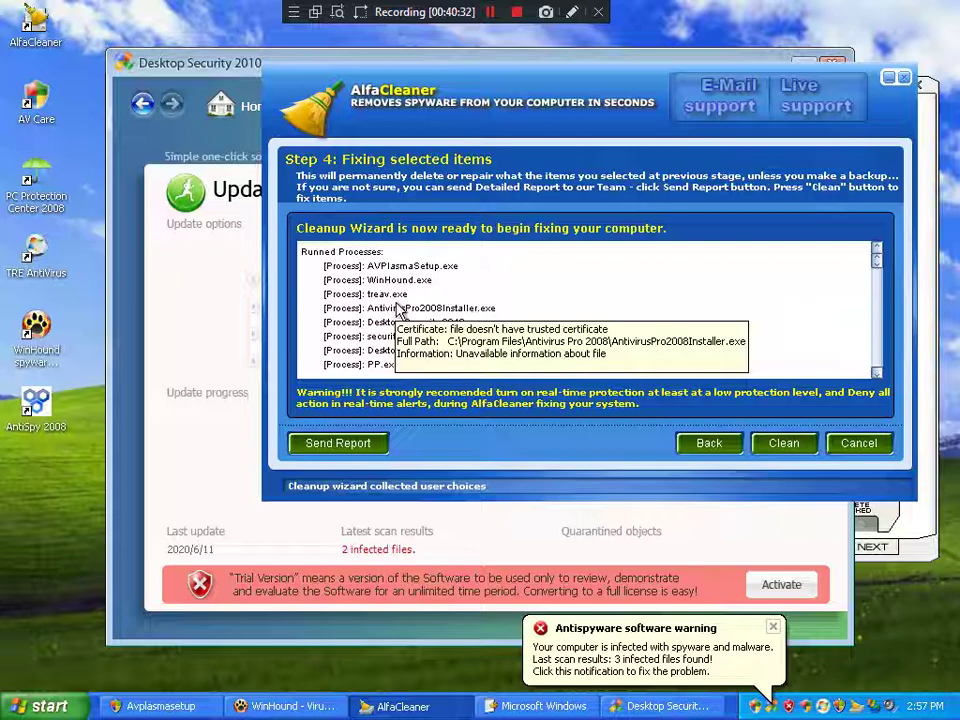
Step: Scroll down the Step 4 fix list to the desktop.ini files and IE Start/Search Page entries
scroll(398, 310, "down", 5)
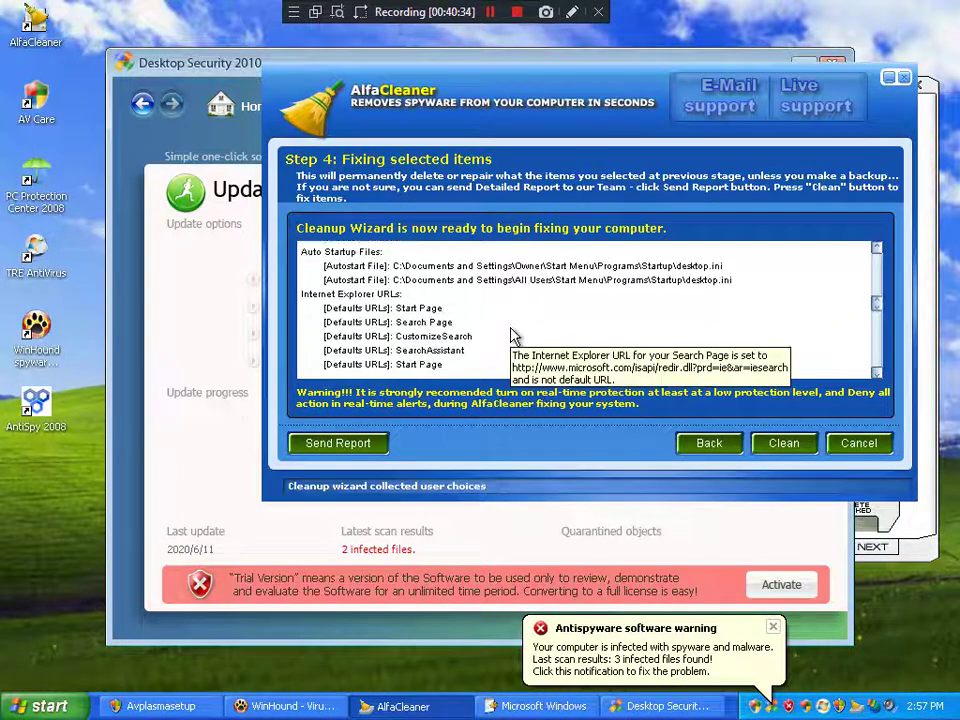
scroll(510, 333, "down", 4)
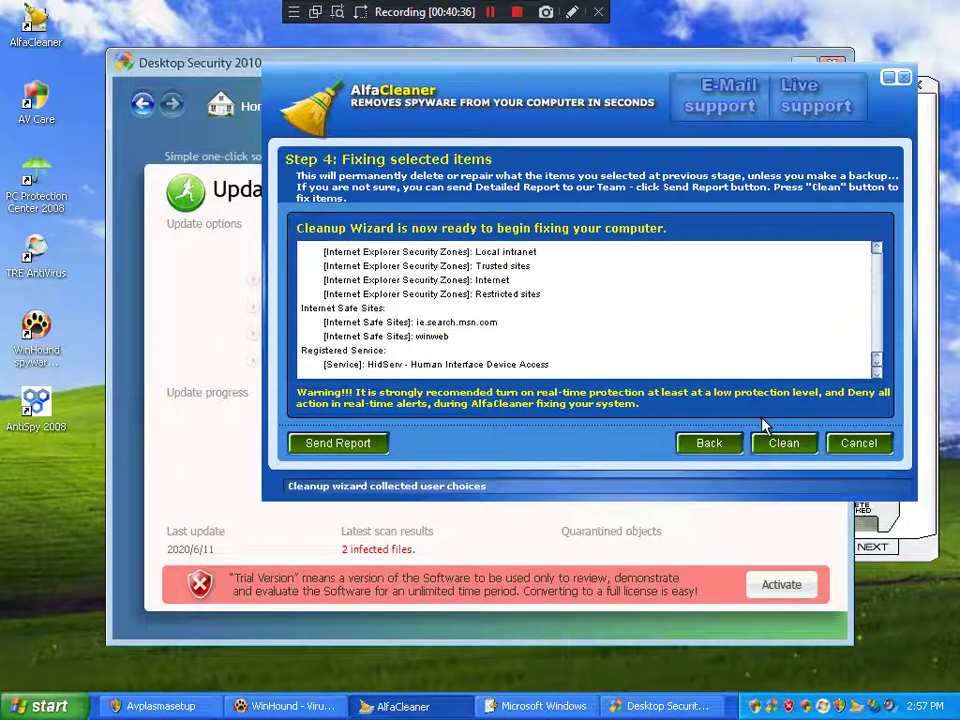
Step: Send a bug report describing 'Am rogue sau prea mult' with a contact email address filled in
left_click(350, 443)
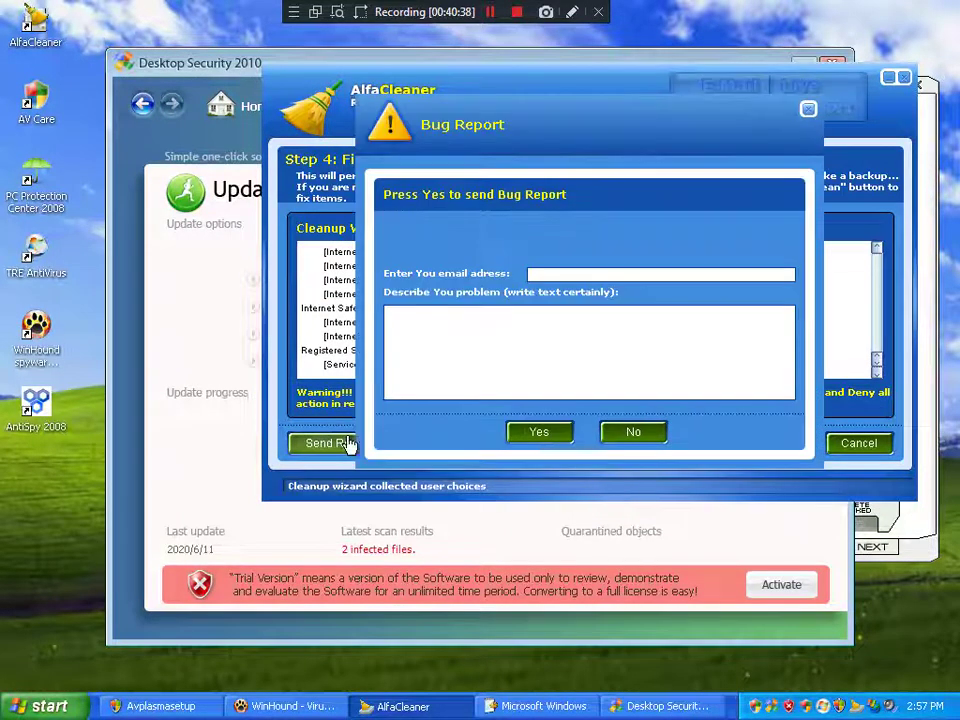
left_click(562, 321)
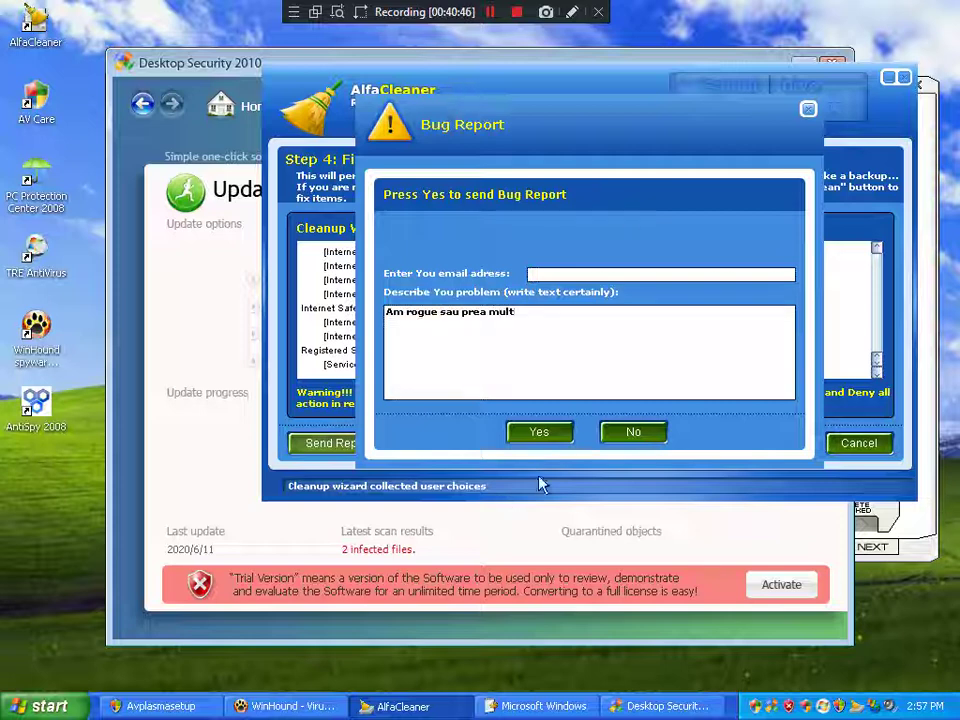
left_click(540, 435)
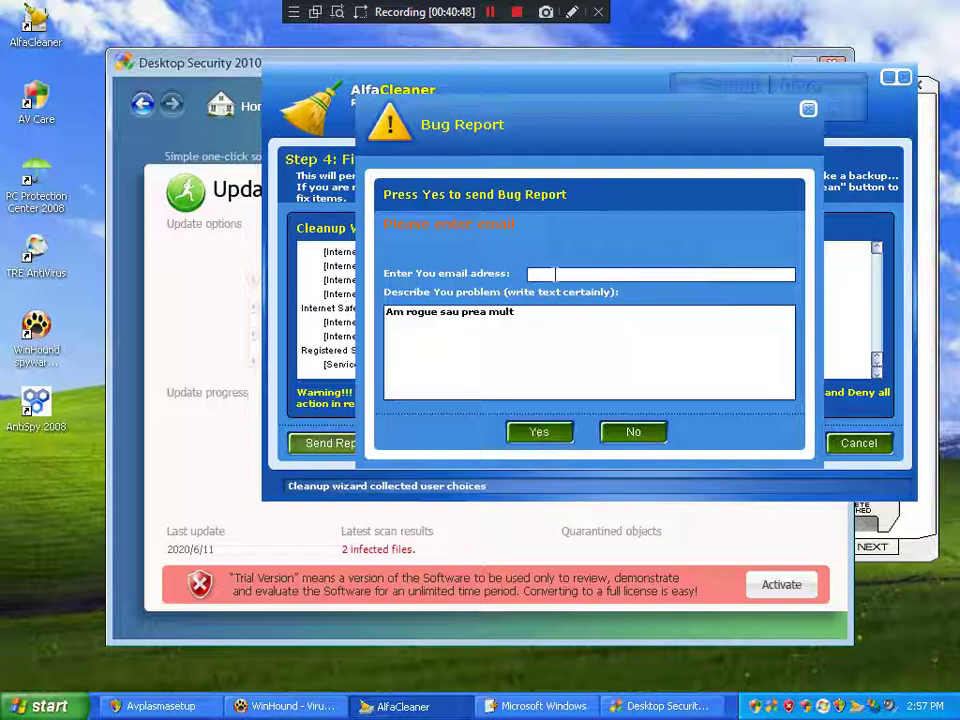
left_click(553, 275)
type("Fake")
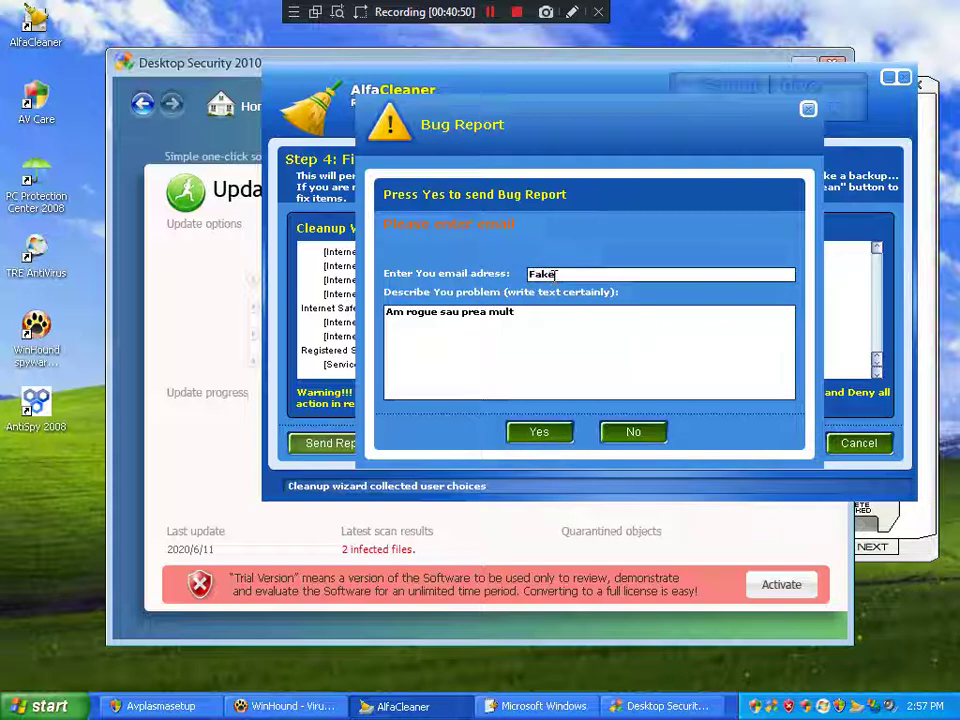
type("Krab")
left_click(553, 436)
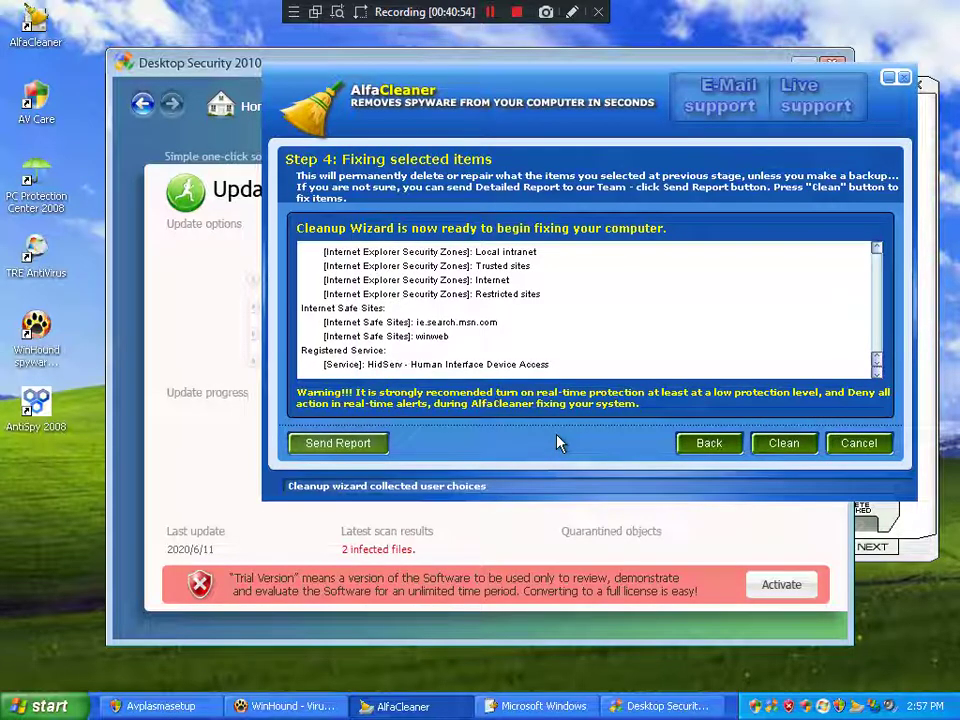
Step: Clean all the listed threats at once using Apply to all
mouse_move(724, 358)
left_click(773, 448)
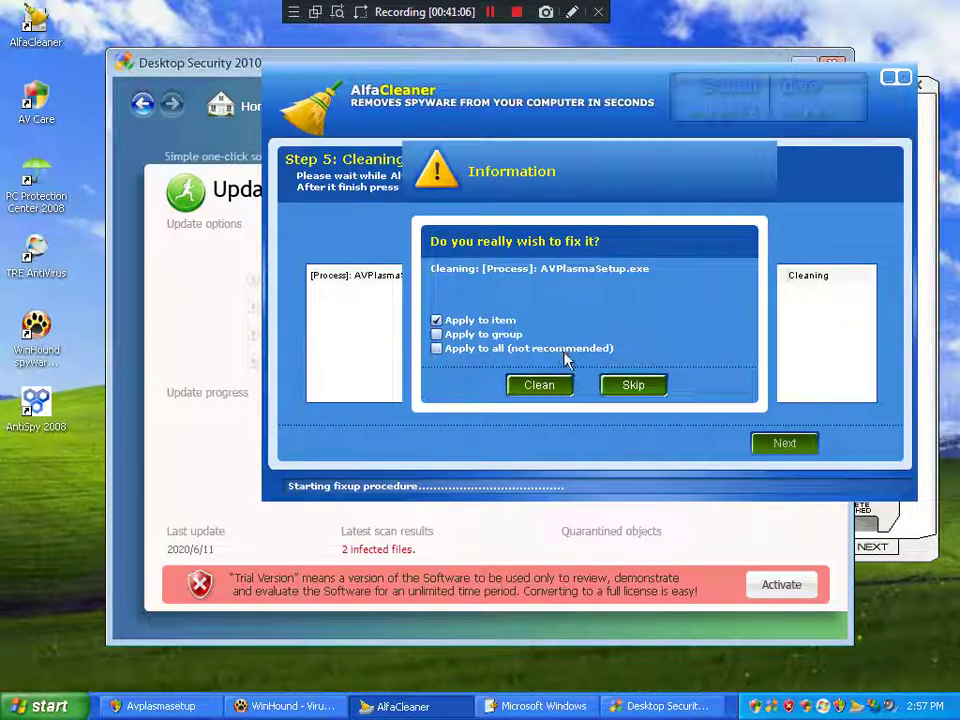
left_click(488, 348)
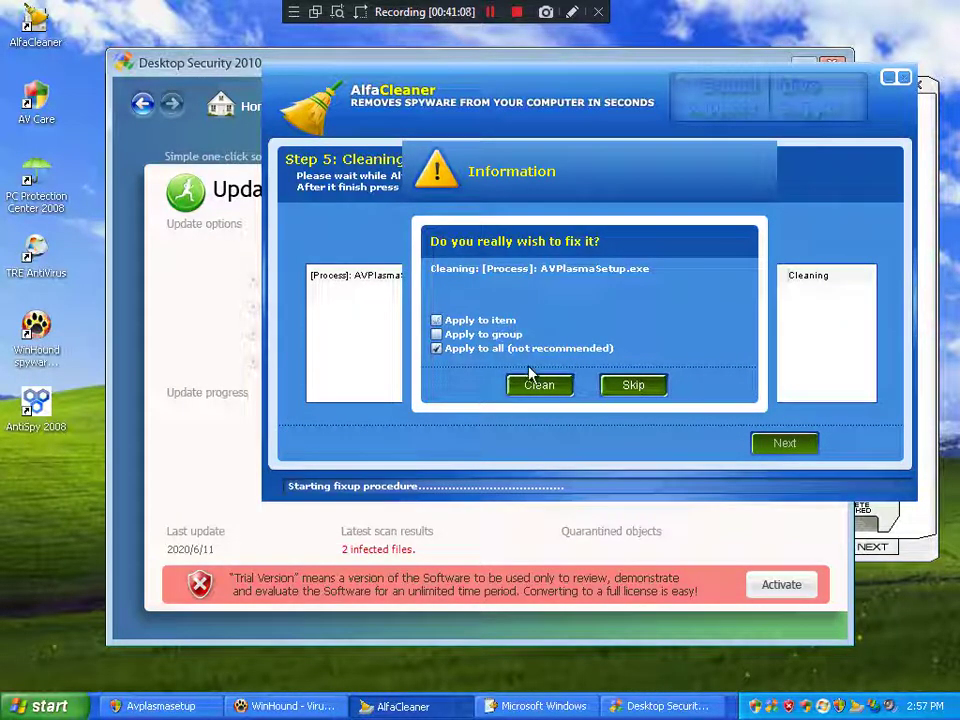
left_click(540, 390)
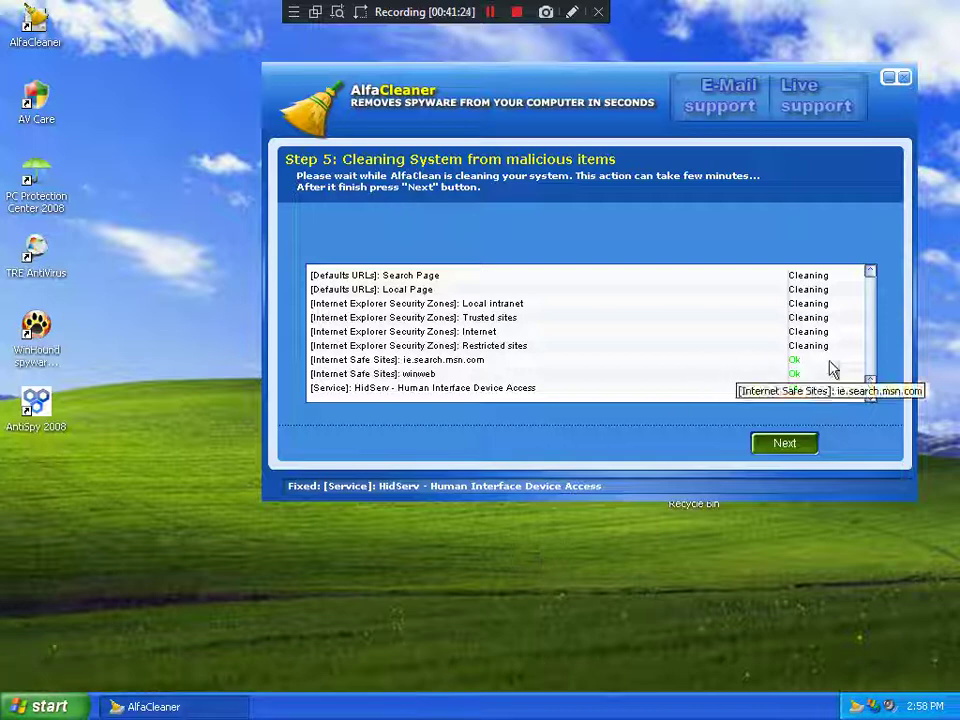
Step: Review the cleaned list and advance to the wizard's final page, opening the cleanup log
left_click_drag(868, 386, 869, 305)
scroll(869, 305, "up", 2)
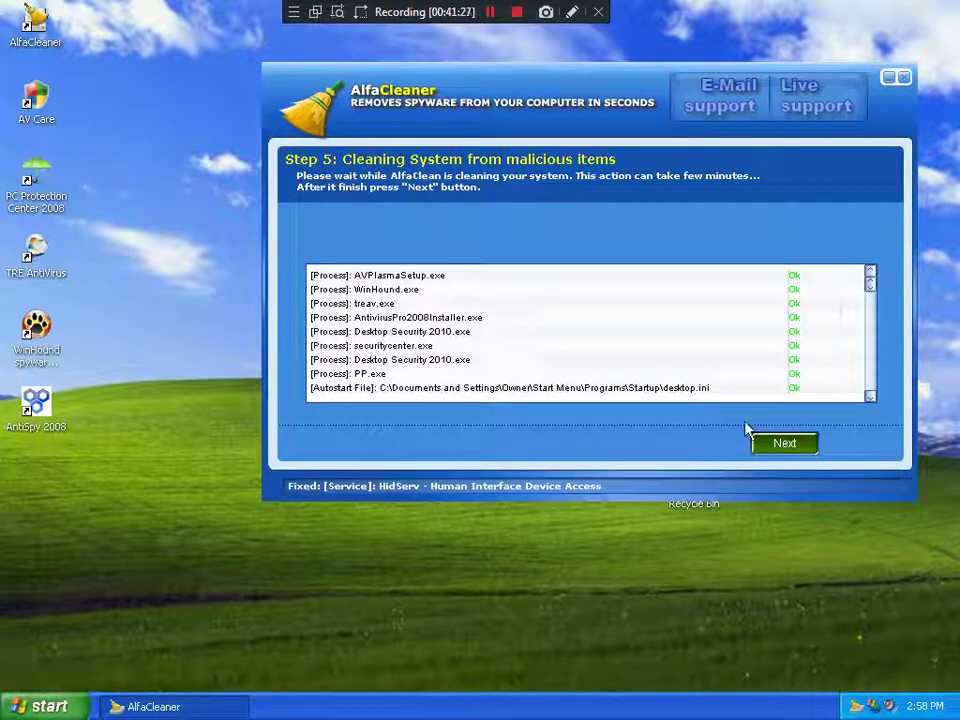
left_click(783, 443)
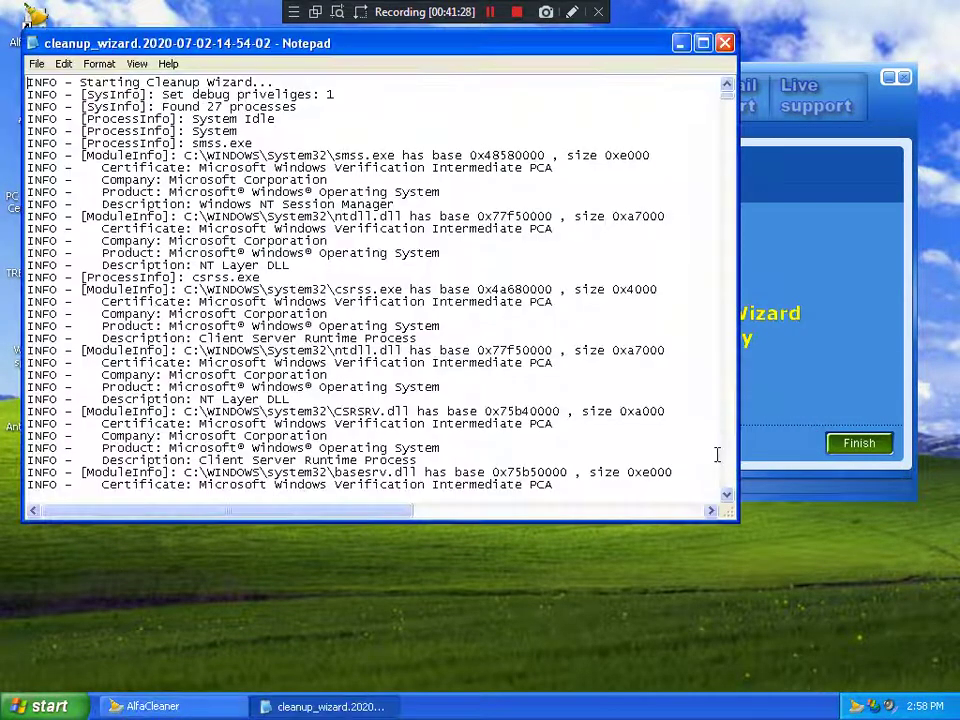
Step: Maximize the cleanup_wizard log in Notepad and scroll to the 48 threats marked Fixed
left_click(703, 43)
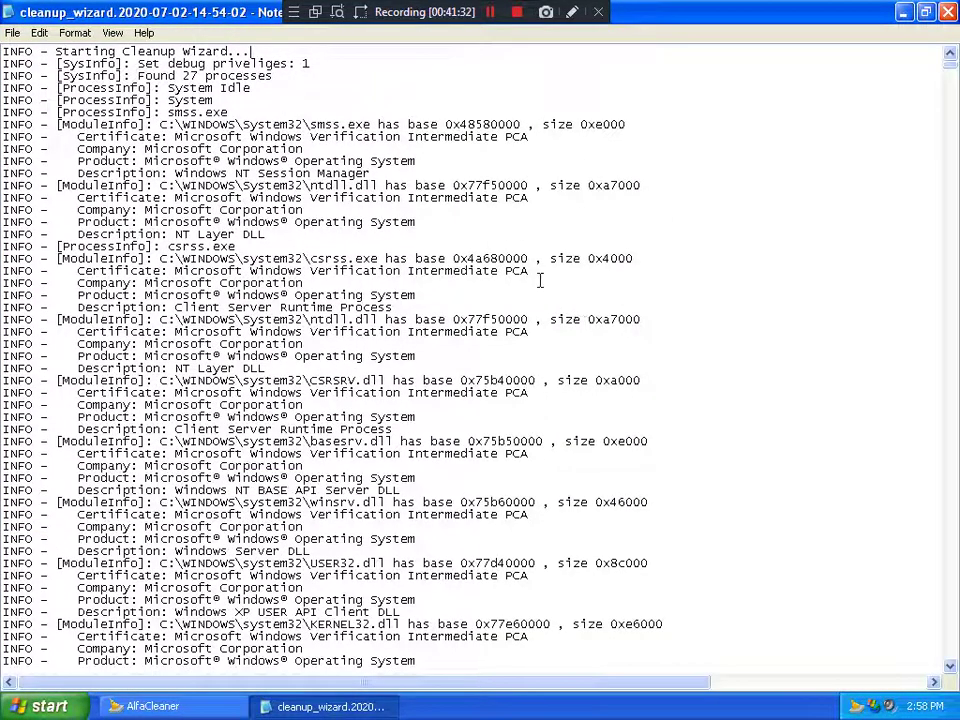
scroll(540, 281, "down", 17)
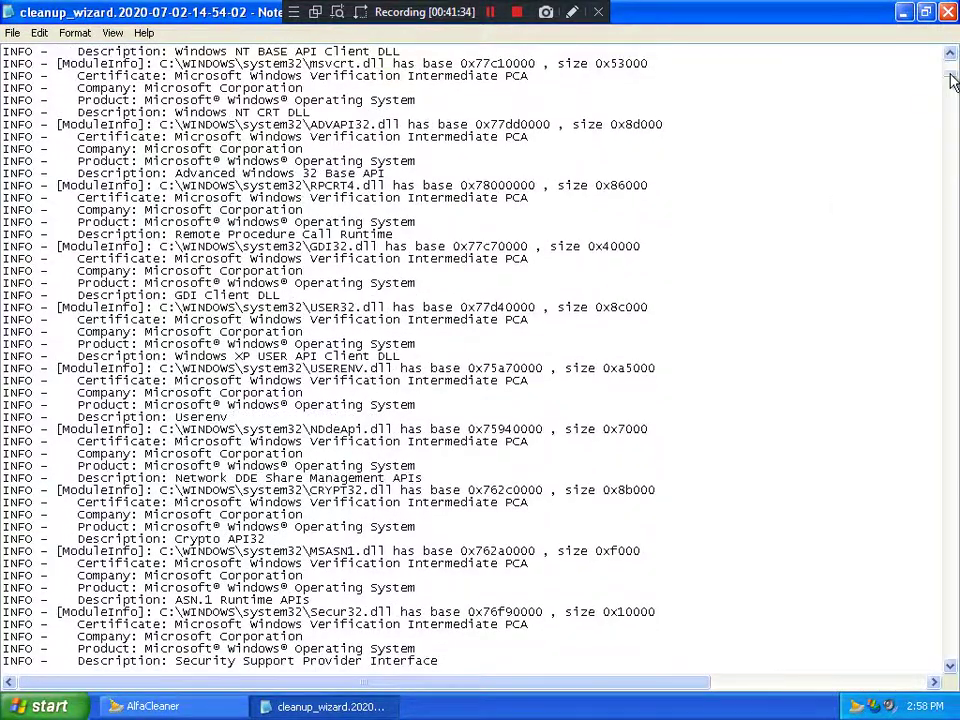
left_click_drag(952, 82, 952, 548)
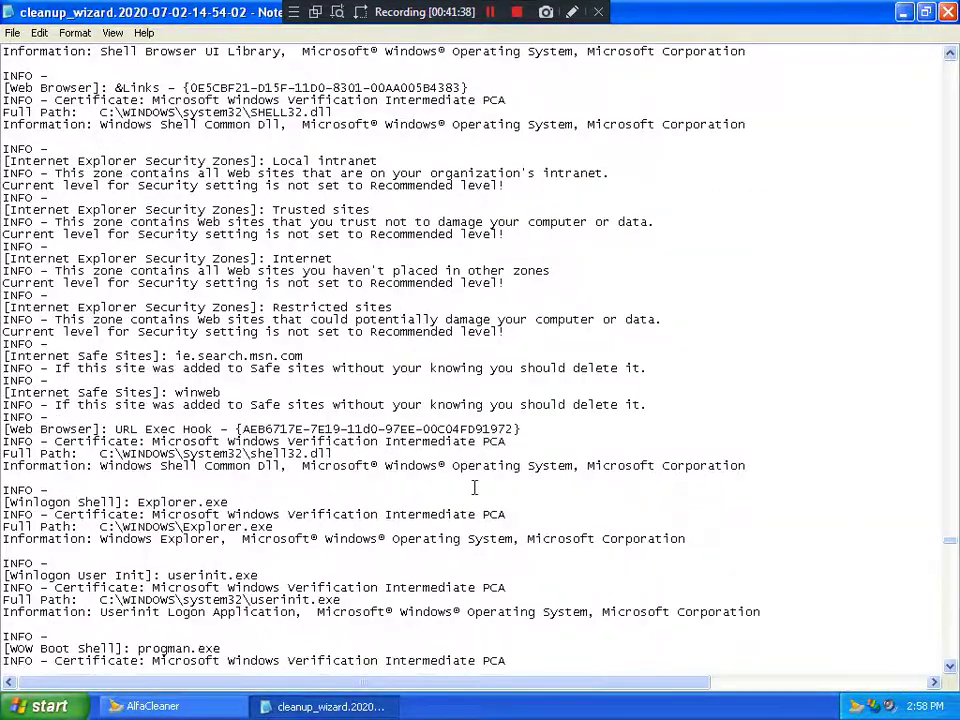
scroll(362, 500, "down", 7)
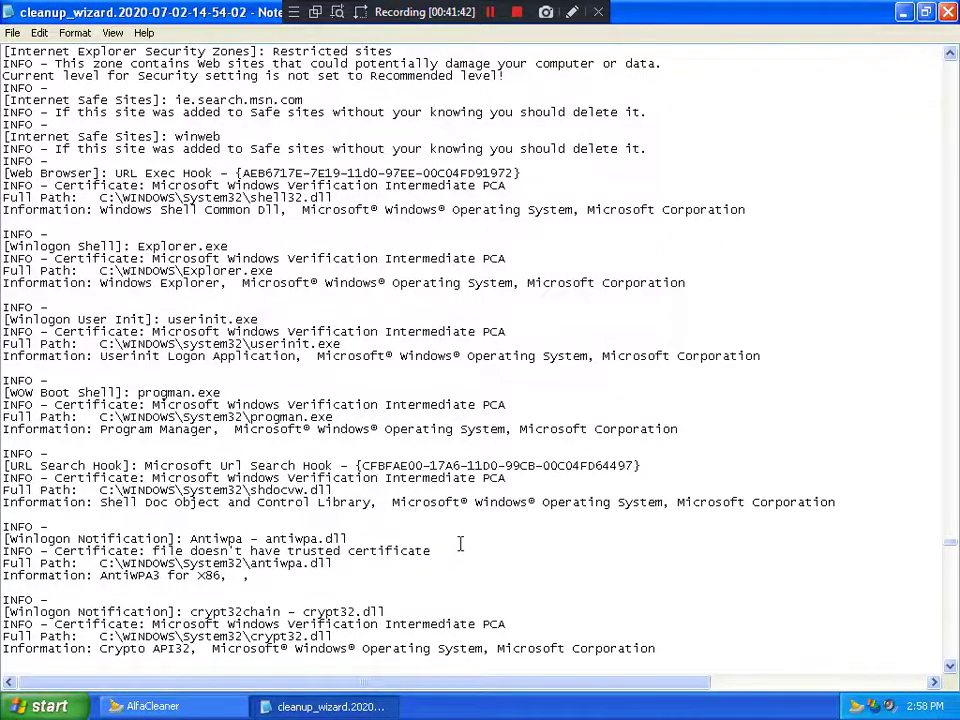
scroll(459, 542, "down", 20)
scroll(459, 532, "down", 20)
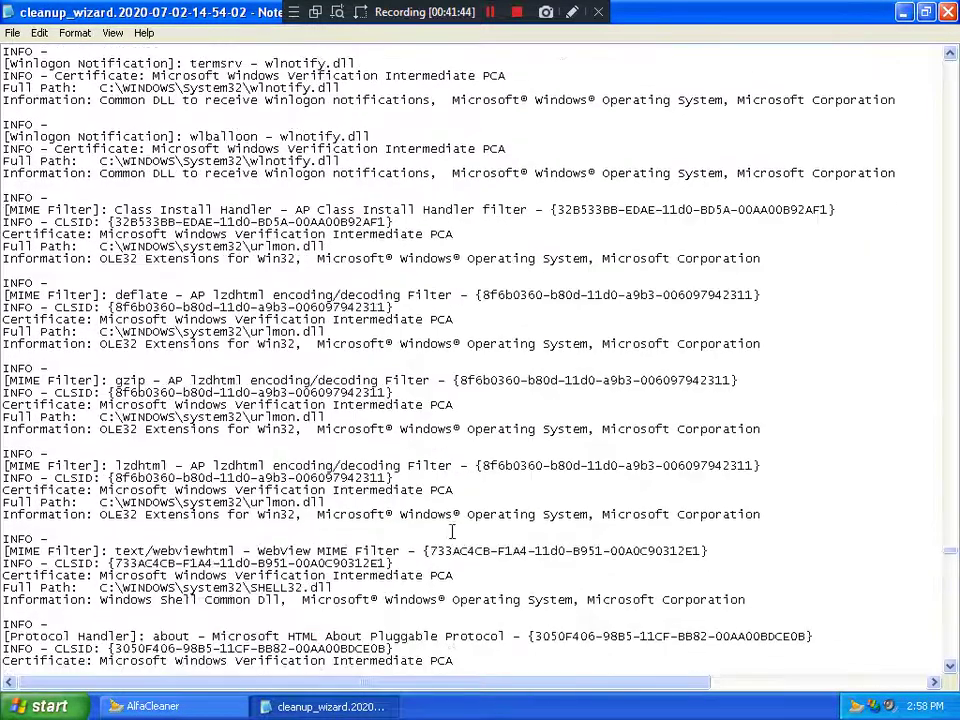
scroll(630, 527, "down", 20)
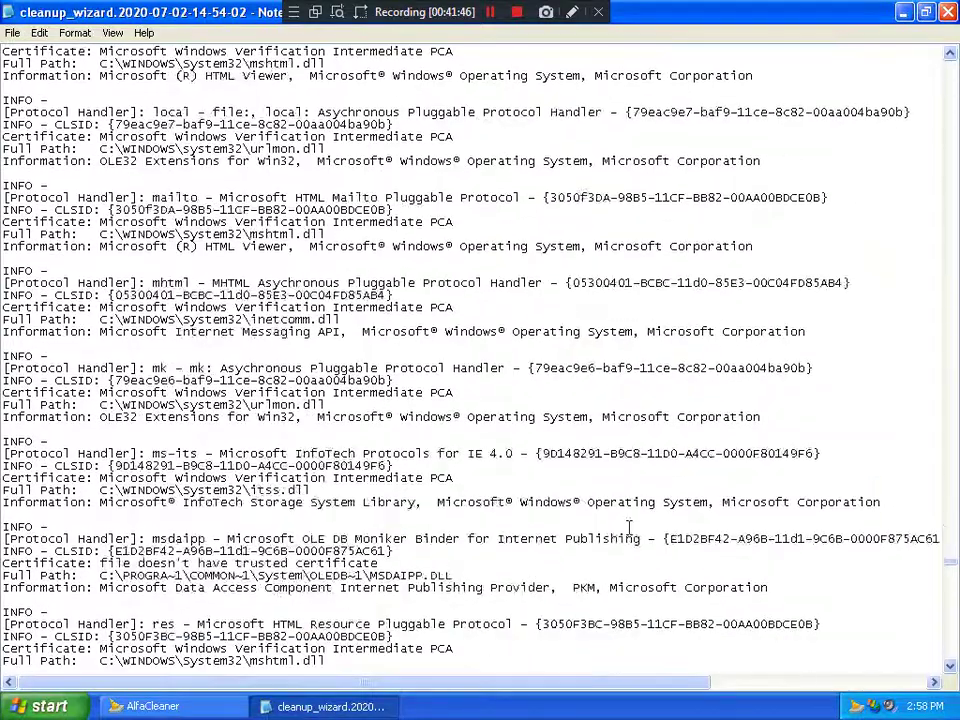
scroll(634, 531, "down", 20)
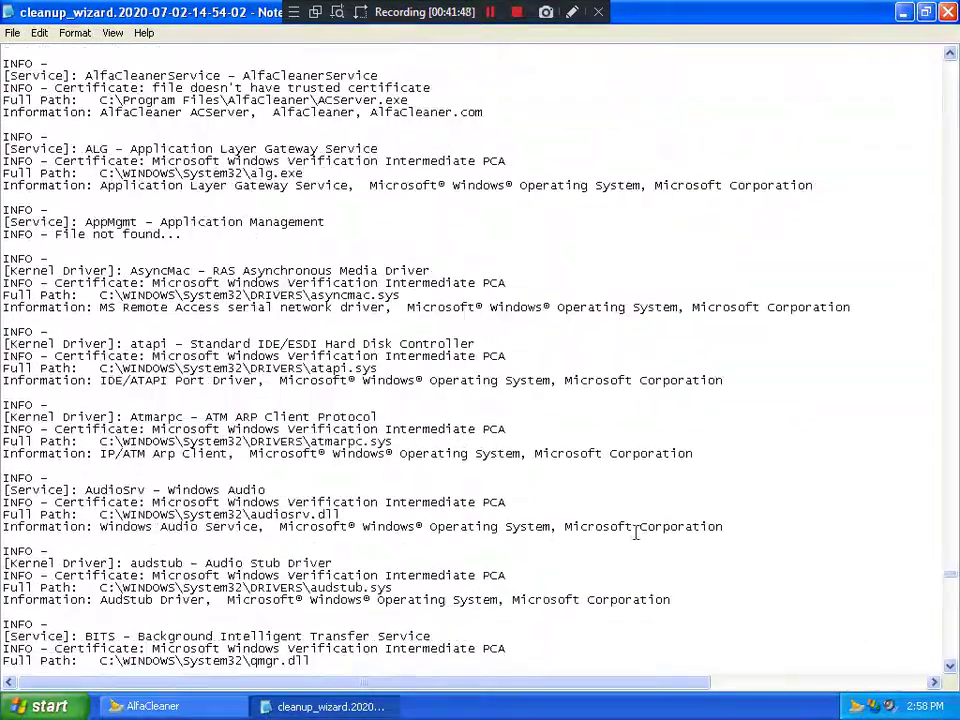
left_click_drag(950, 588, 950, 664)
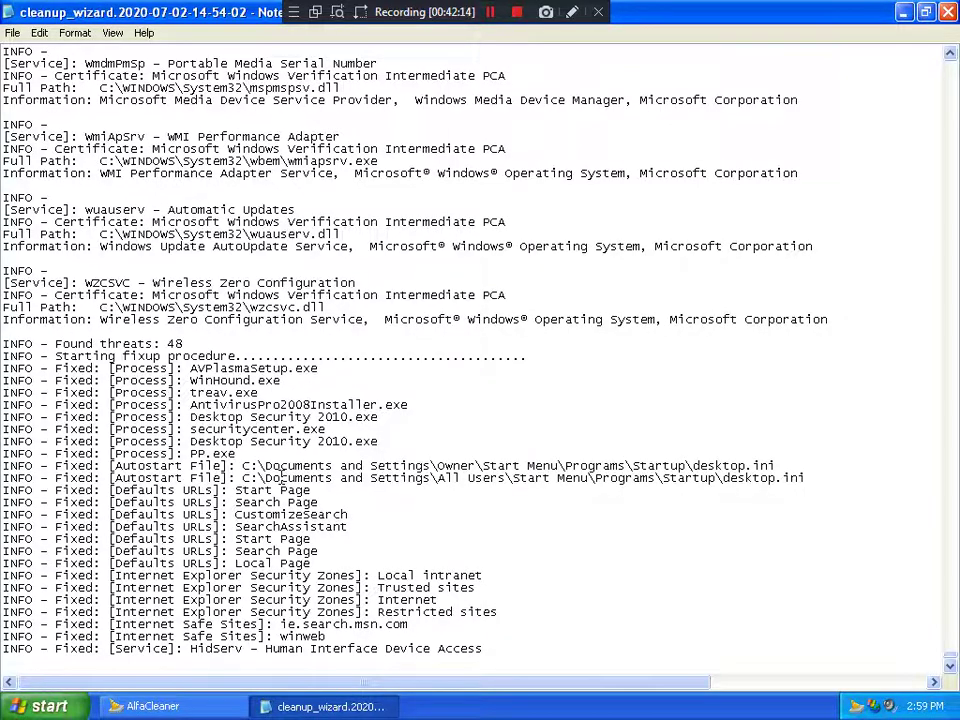
scroll(405, 385, "up", 20)
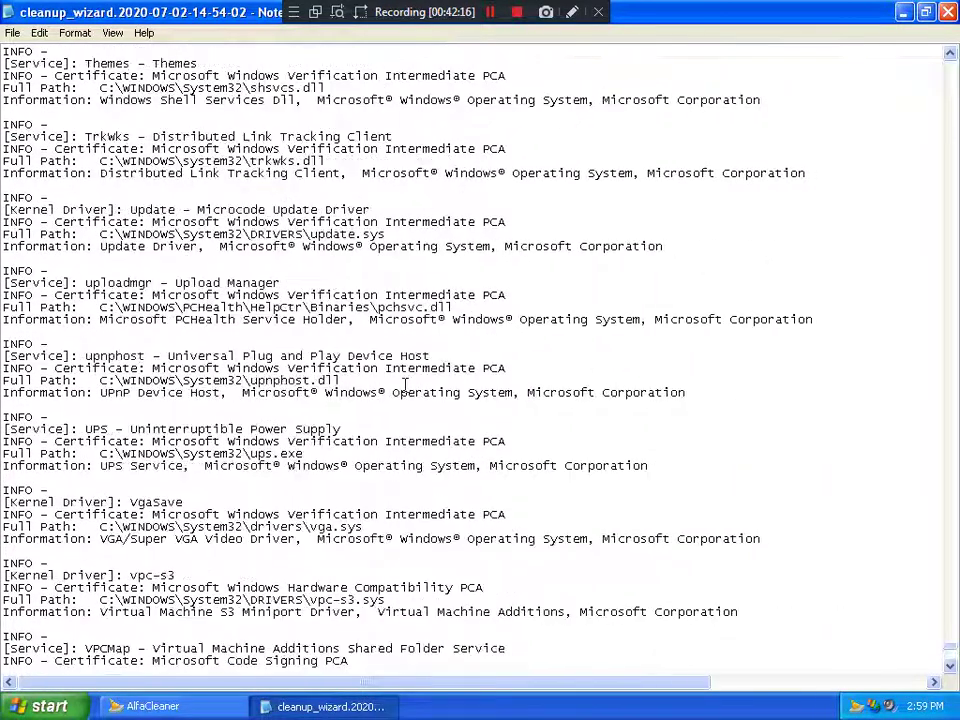
scroll(396, 387, "up", 5)
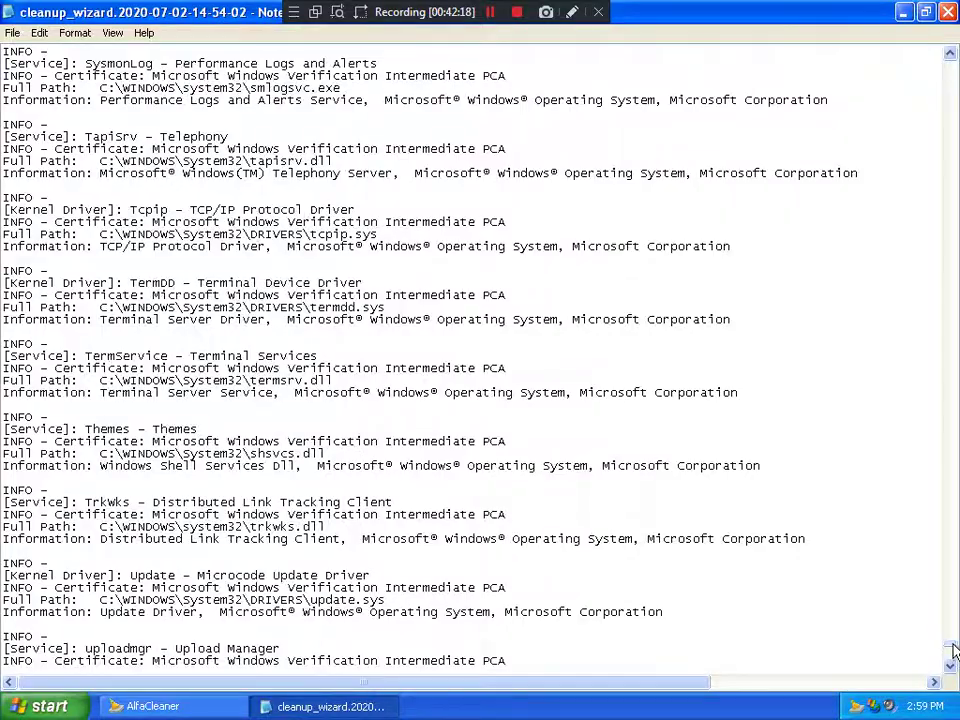
mouse_move(955, 655)
left_mouse_down()
mouse_move(952, 495)
mouse_move(953, 662)
left_mouse_up()
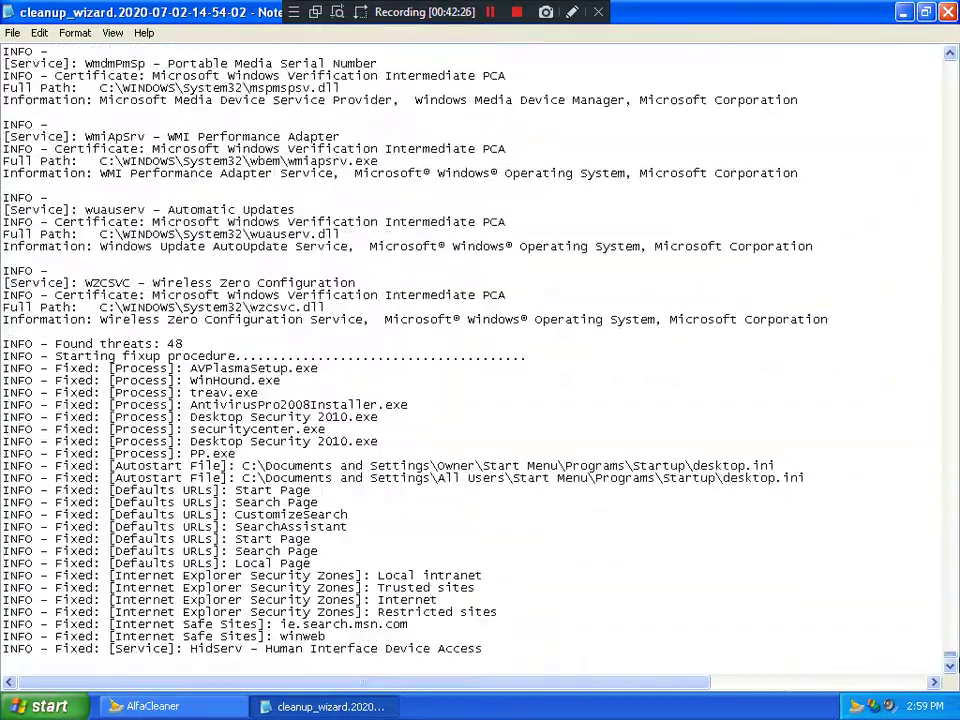
Step: Close the cleanup log and finish the AlfaCleaner cleanup wizard
left_click(948, 12)
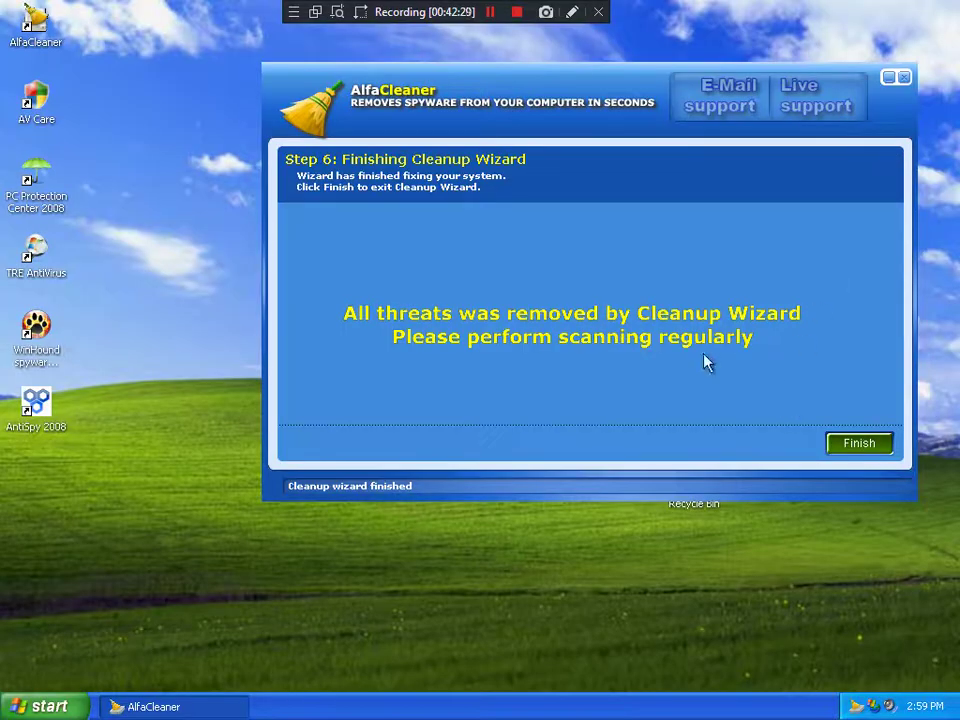
left_click_drag(628, 90, 533, 104)
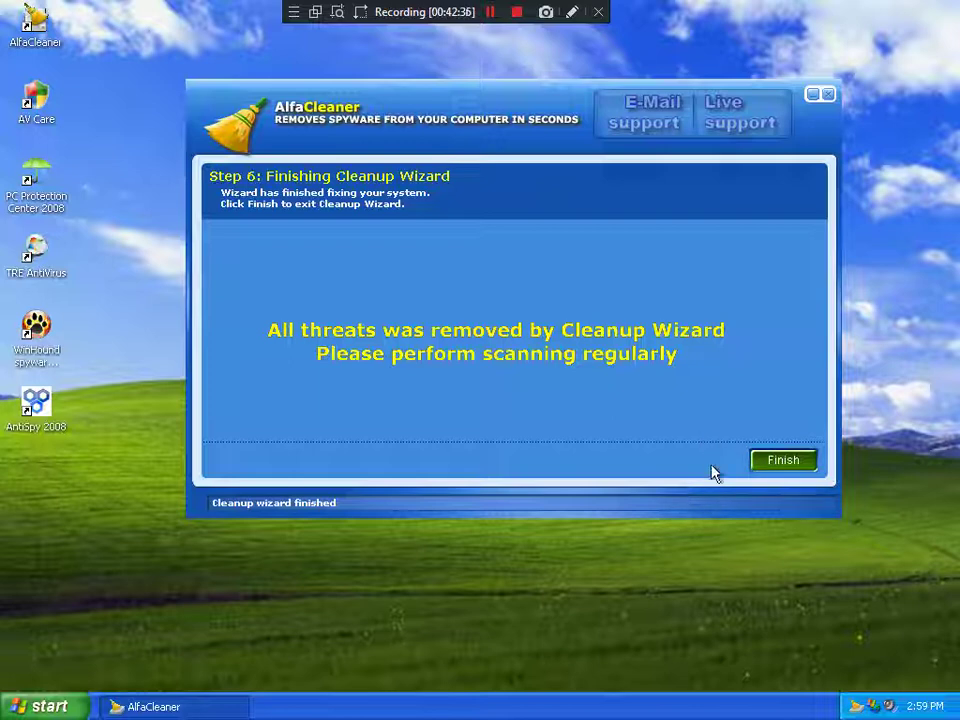
left_click(782, 460)
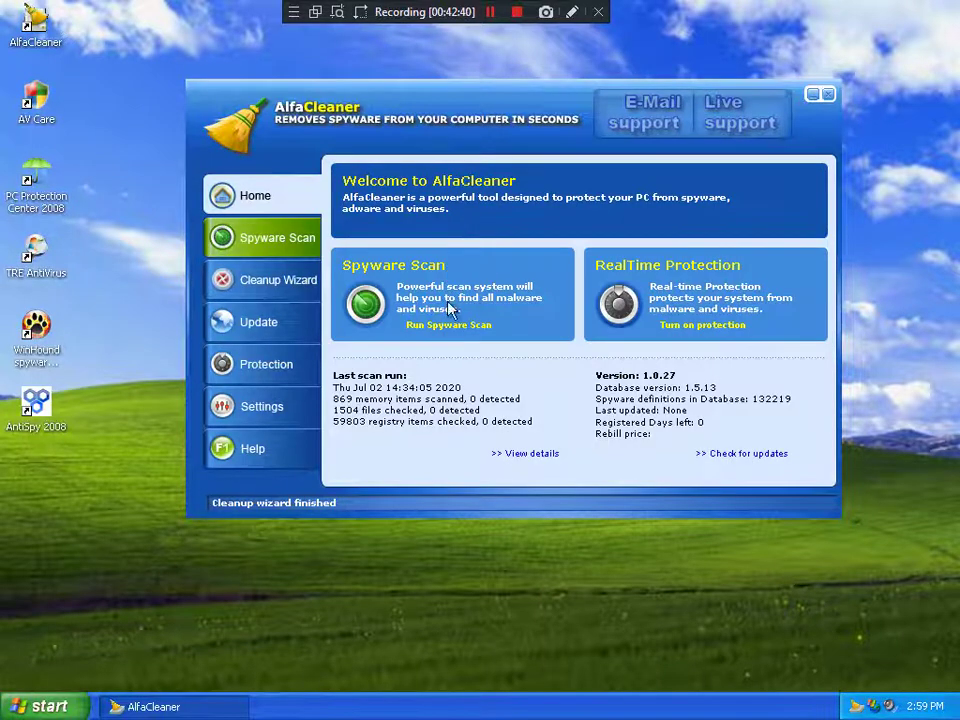
Step: Run a new spyware scan until it reports 62,086 items scanned and 0 threats
left_click(446, 331)
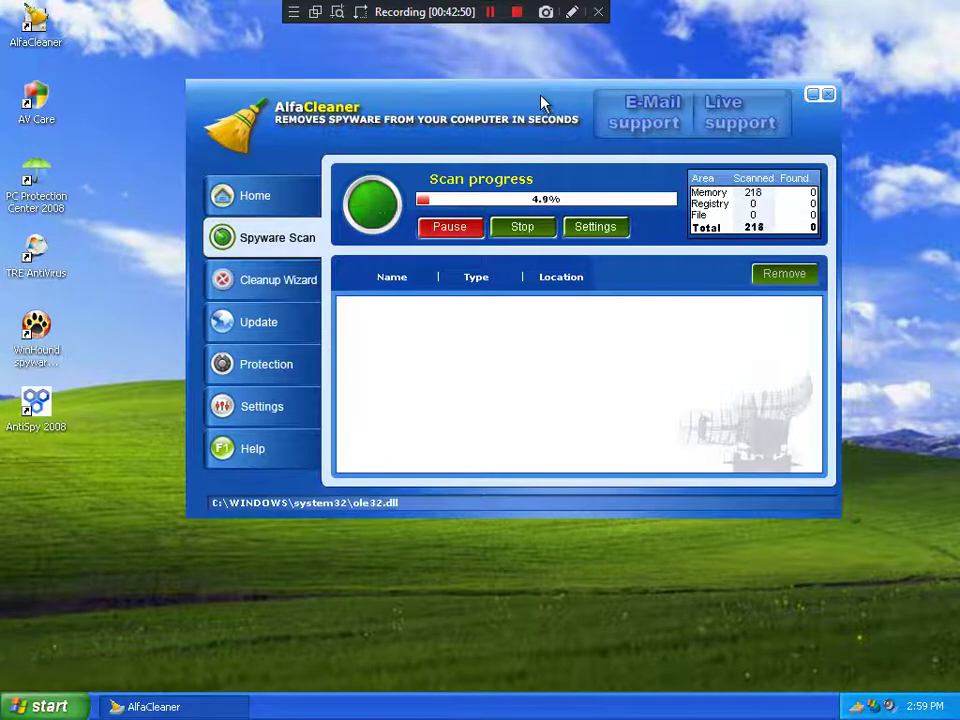
left_click_drag(542, 101, 594, 95)
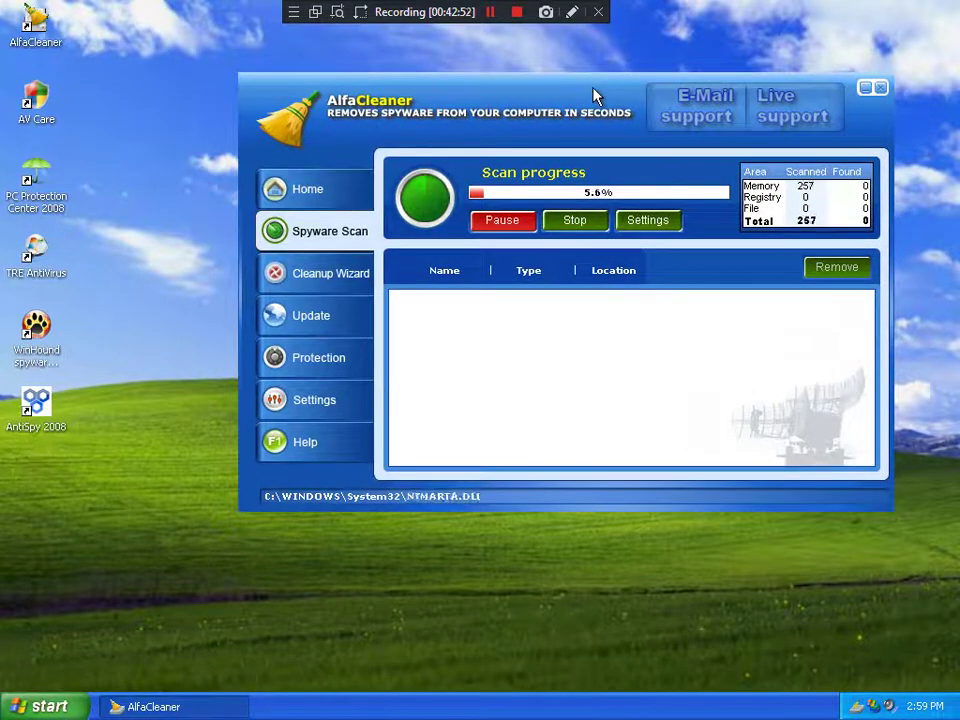
left_click(306, 452)
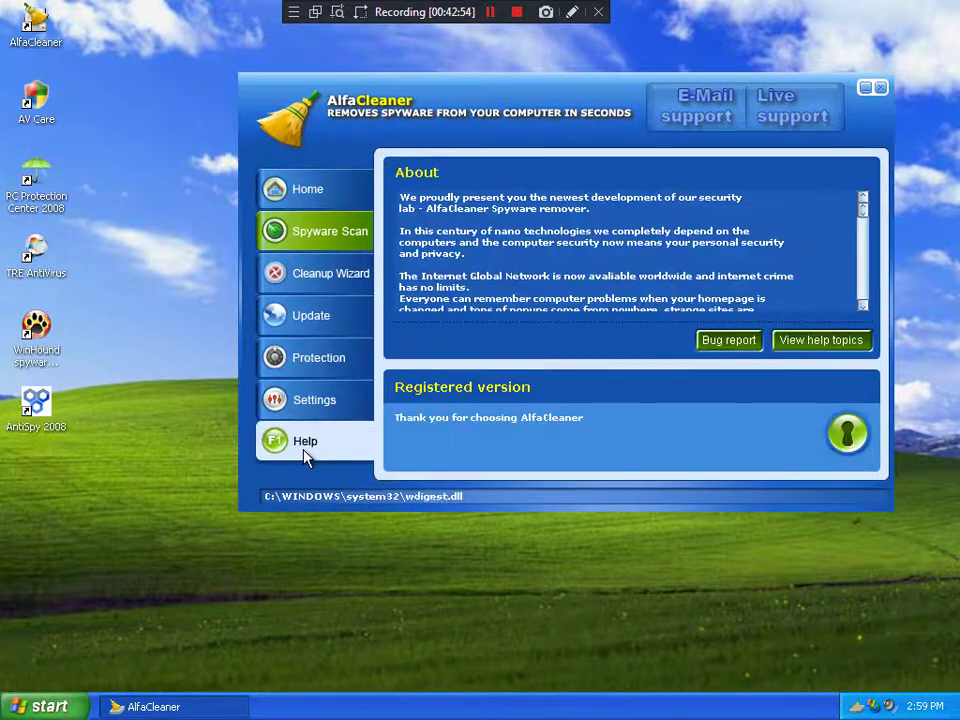
left_click(303, 233)
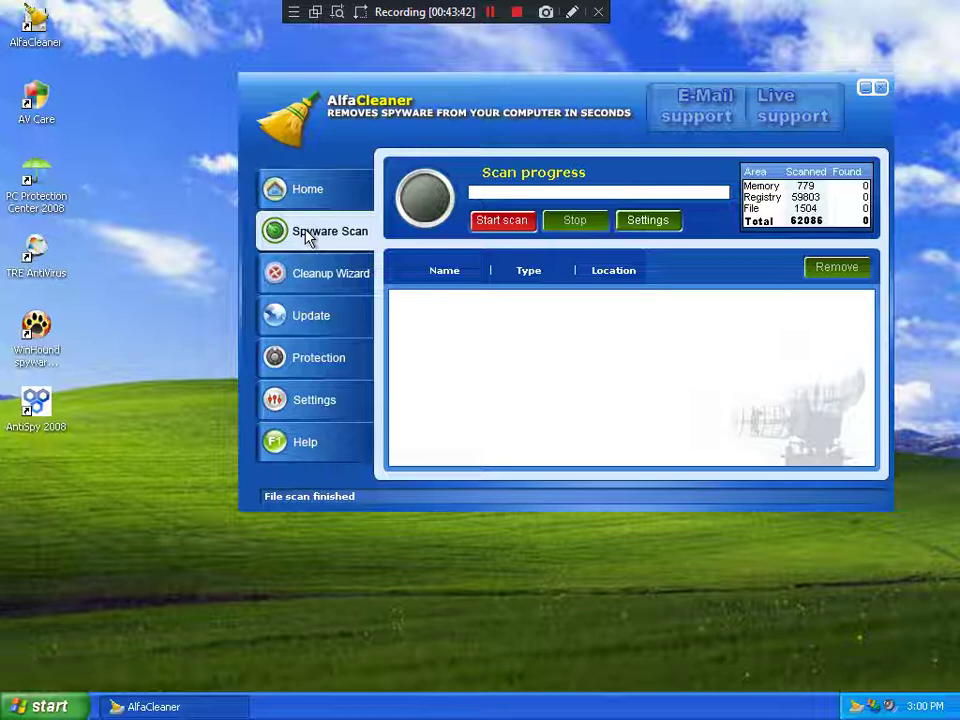
Step: Show the Settings page, close AlfaCleaner, and reopen it from its tray icon
left_click(652, 222)
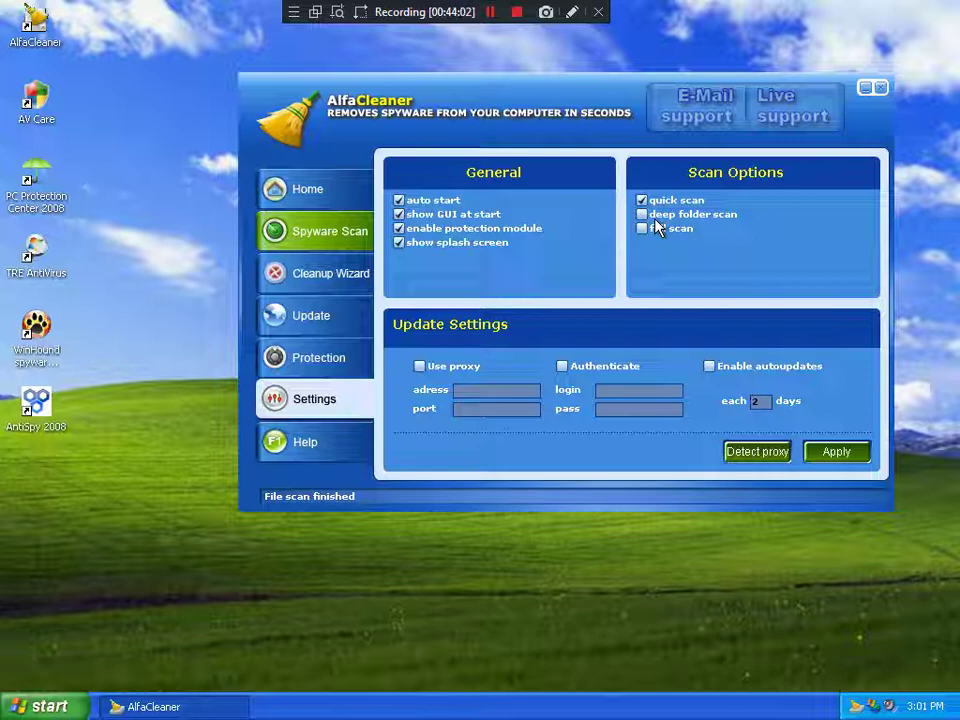
left_click(877, 92)
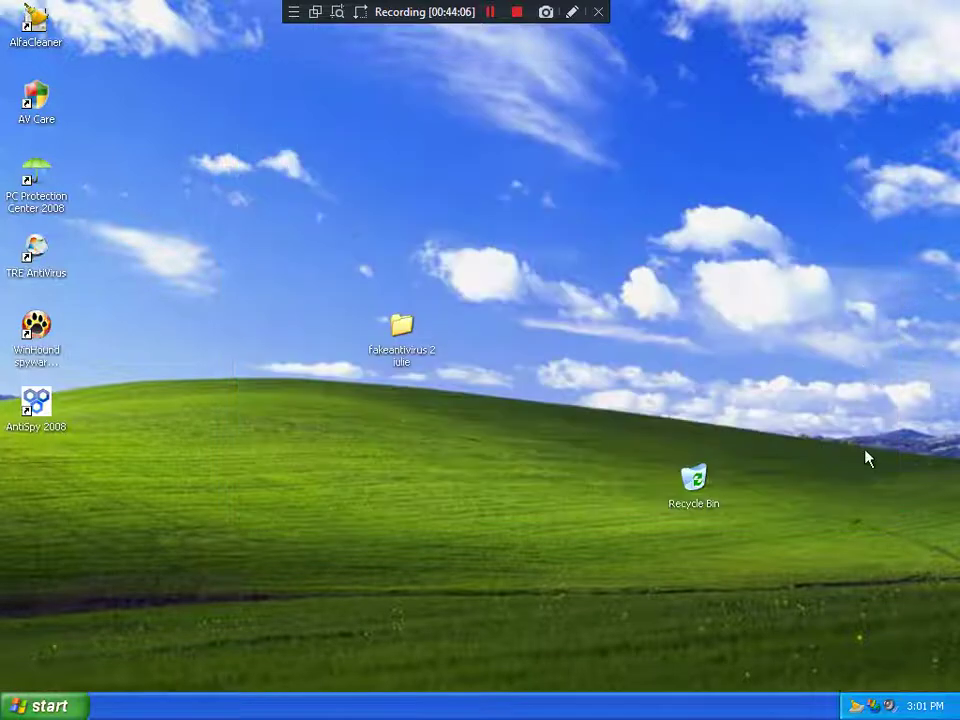
double_click(858, 708)
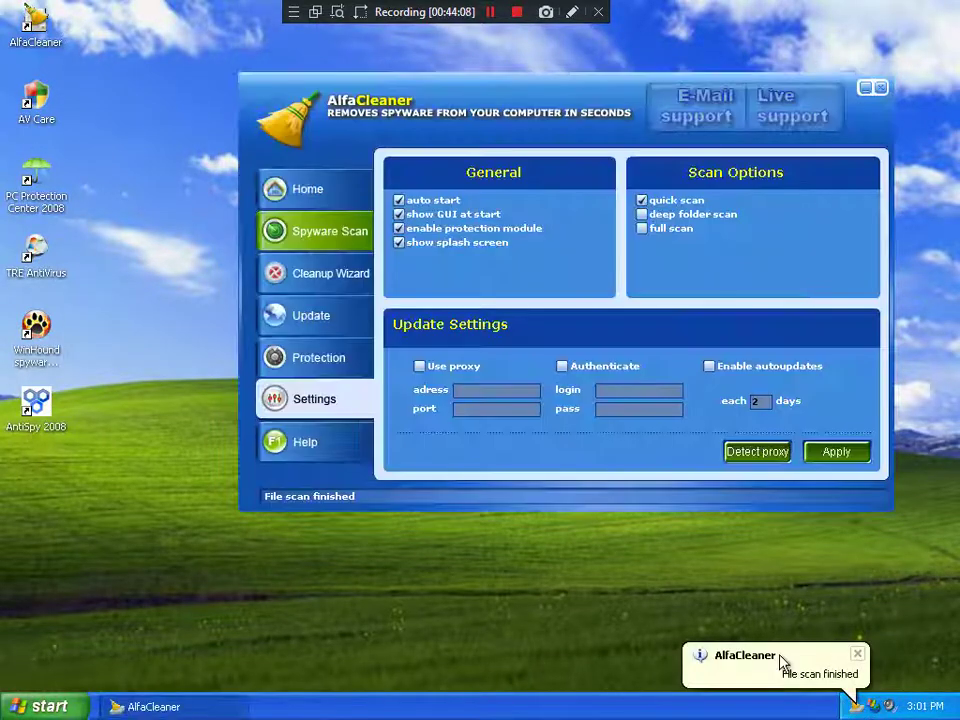
left_click(703, 117)
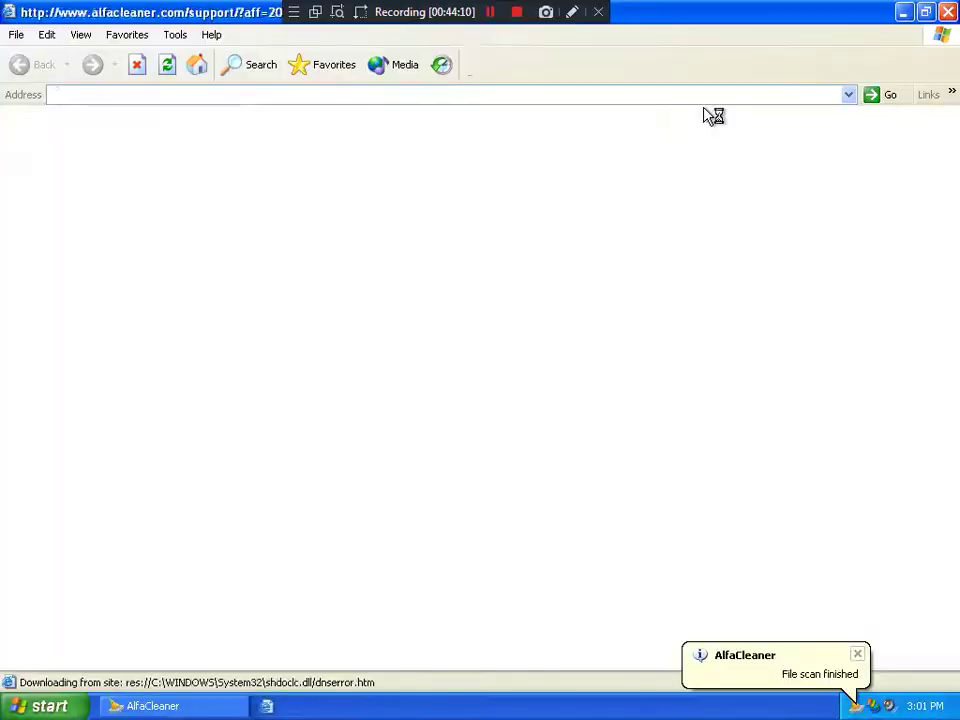
left_click(948, 12)
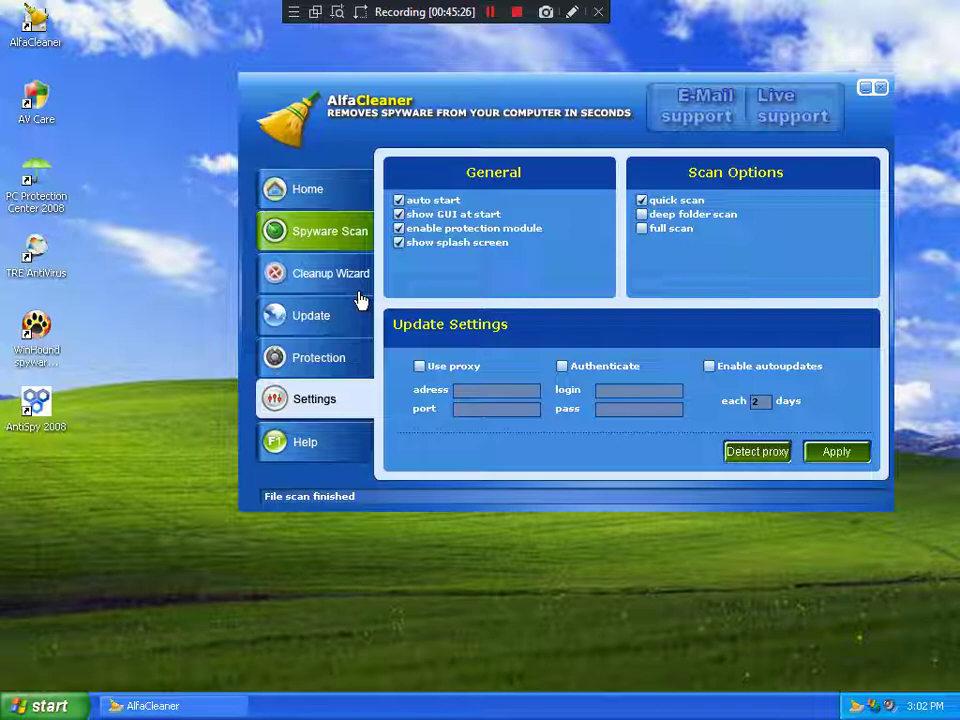
Step: Close AlfaCleaner and move the Recycle Bin to the desktop's bottom-right corner
left_click(336, 207)
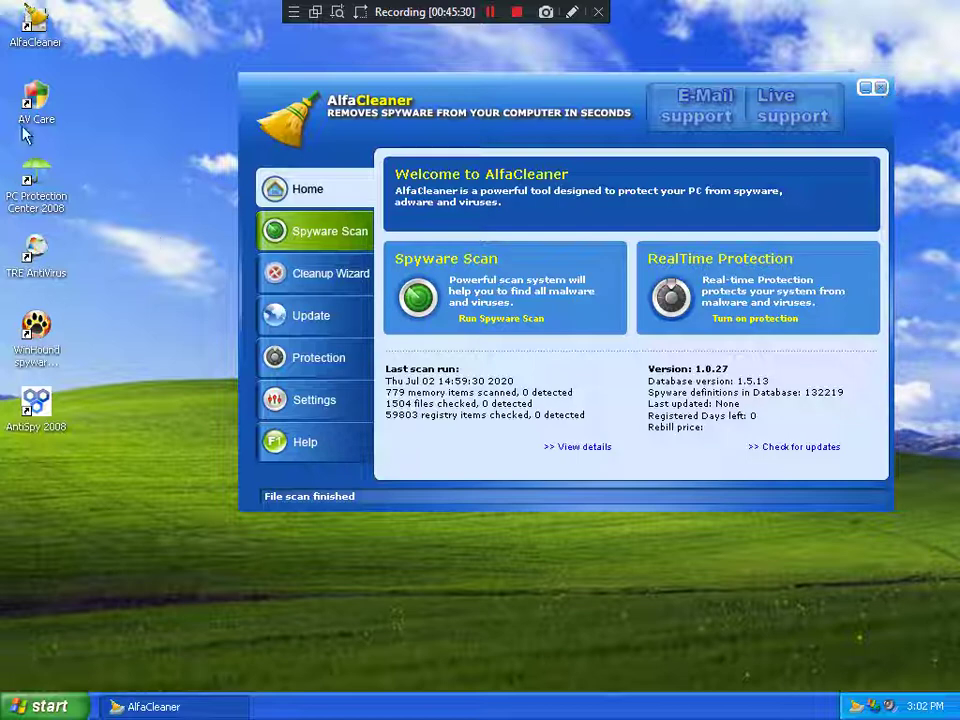
left_click_drag(564, 96, 418, 101)
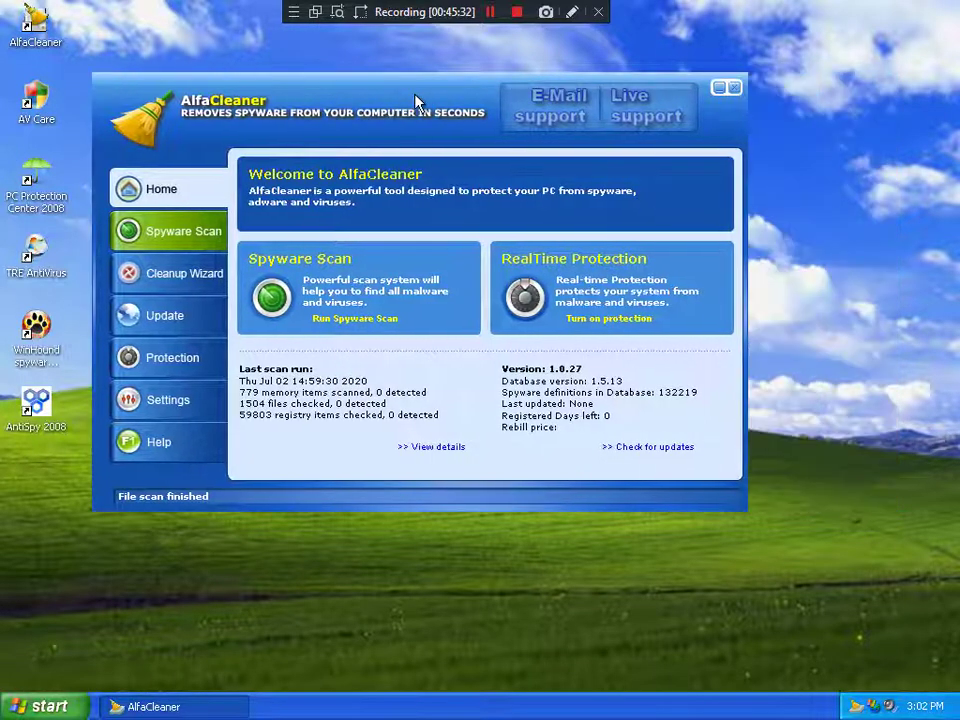
left_click(734, 90)
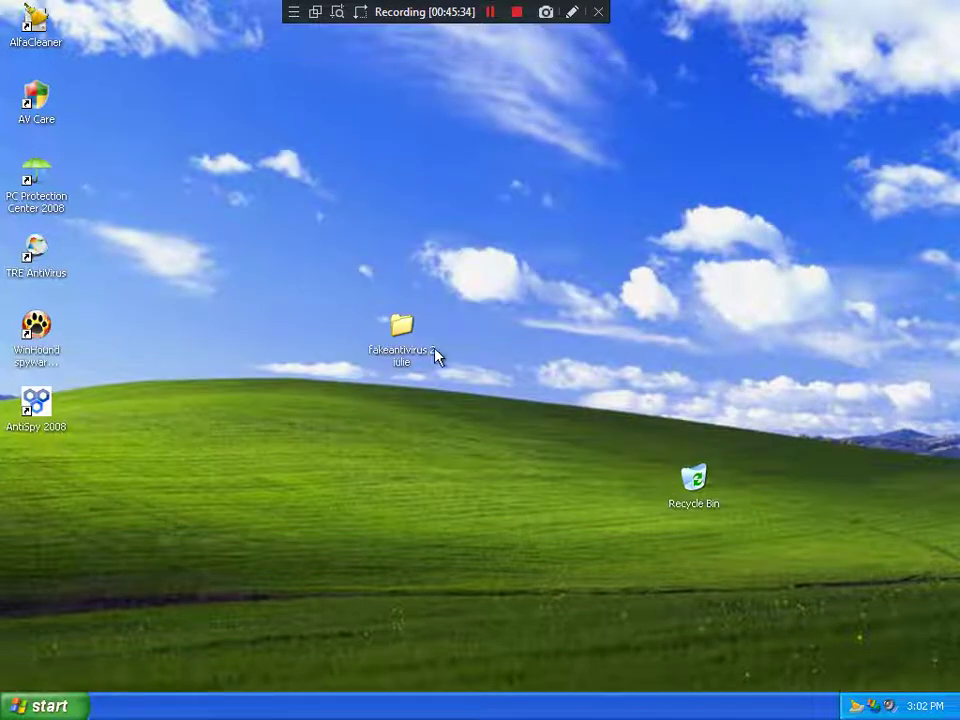
left_click(675, 506)
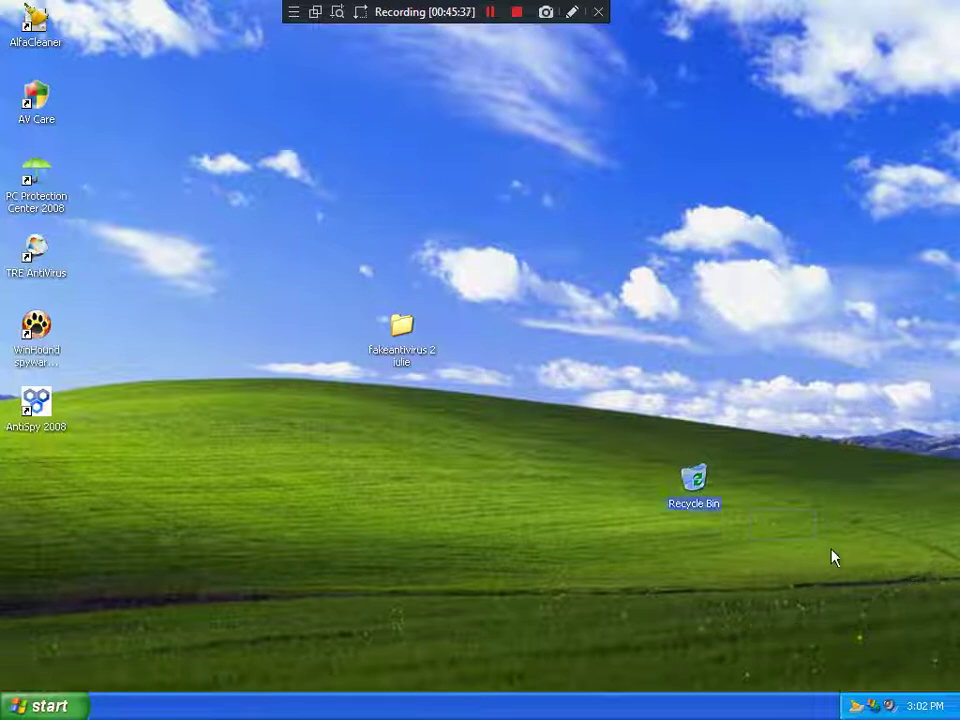
left_click_drag(835, 558, 895, 655)
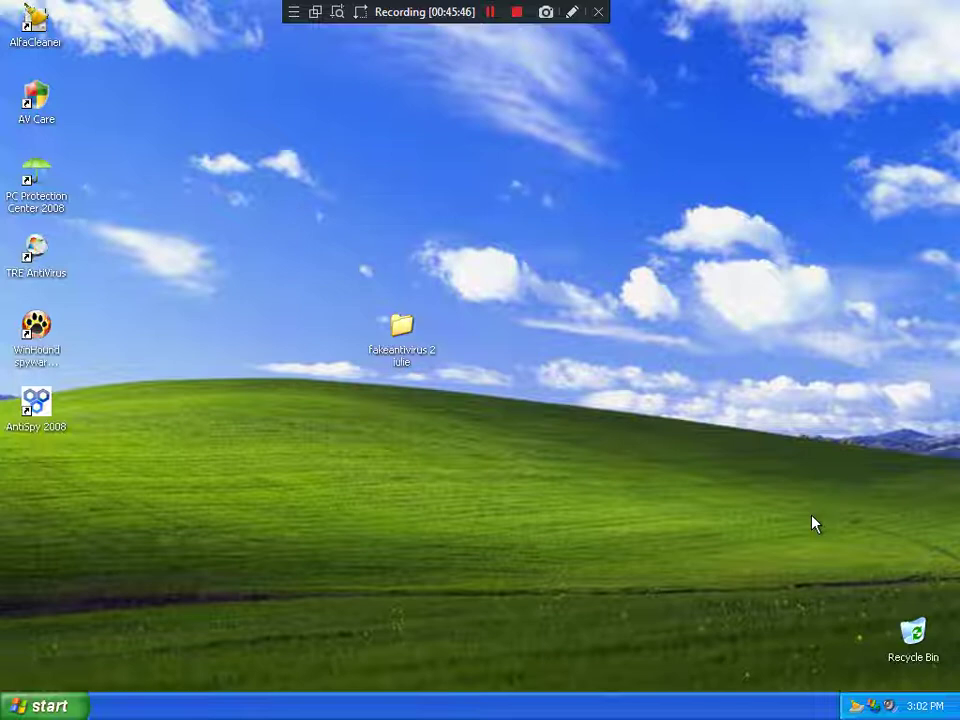
Step: Launch Register AlfaCleaner from the Start menu's All Programs > AlfaCleaner folder
left_click(45, 706)
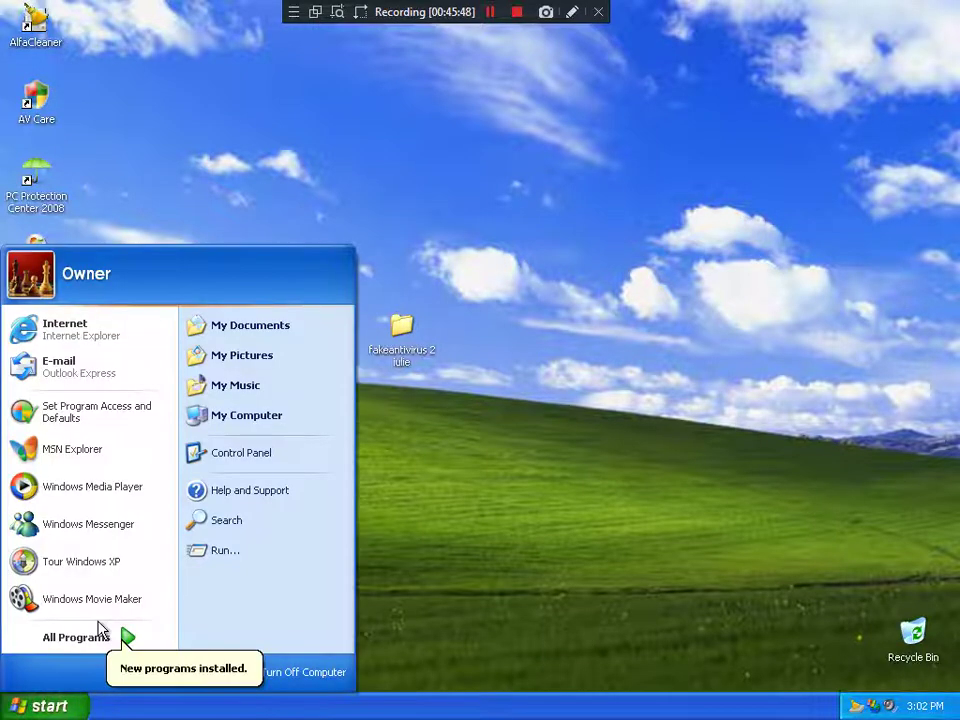
left_click(210, 204)
left_click(45, 706)
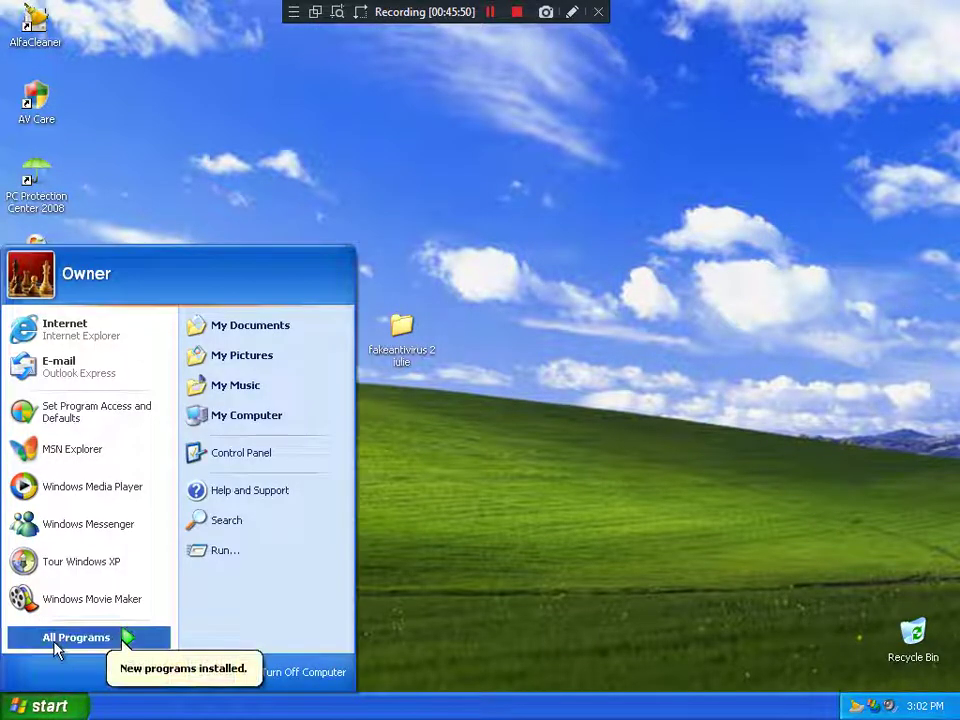
mouse_move(57, 648)
mouse_move(200, 205)
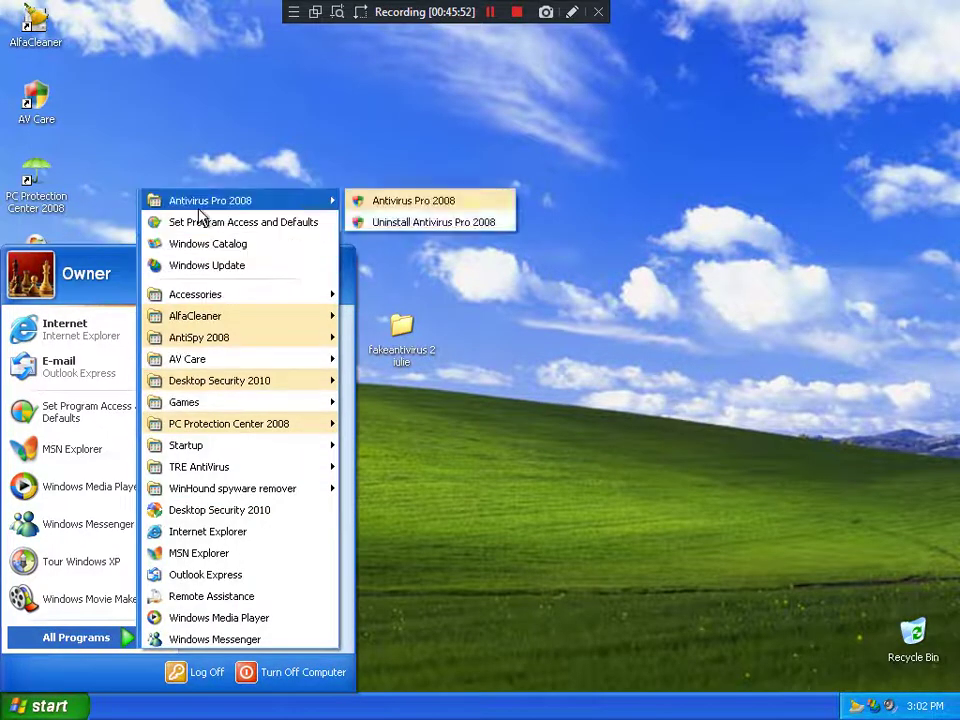
mouse_move(214, 326)
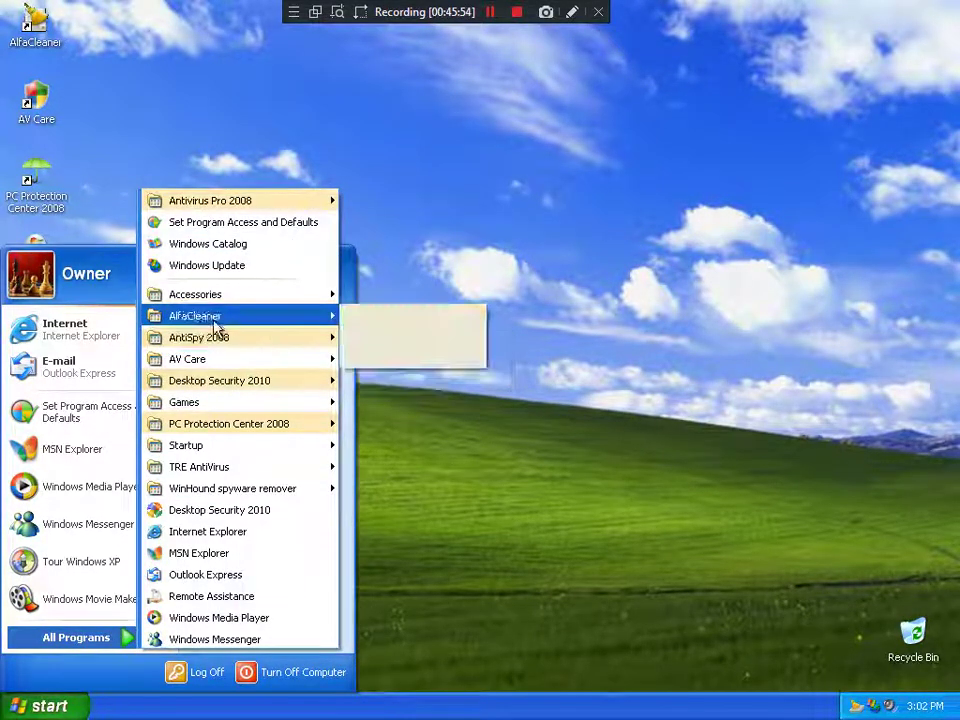
mouse_move(300, 338)
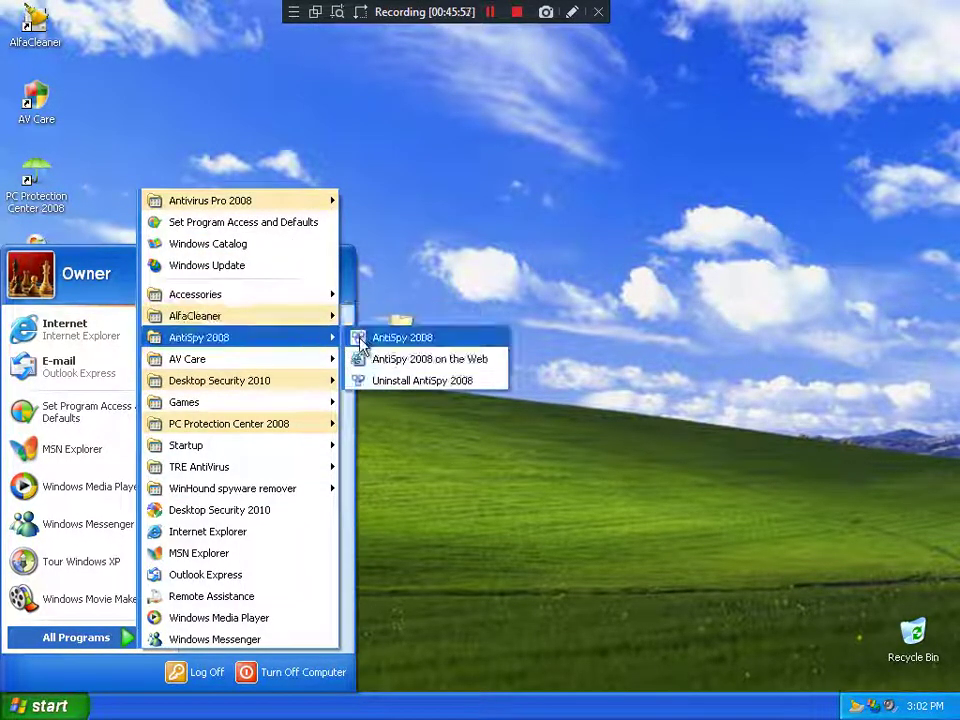
left_click(420, 338)
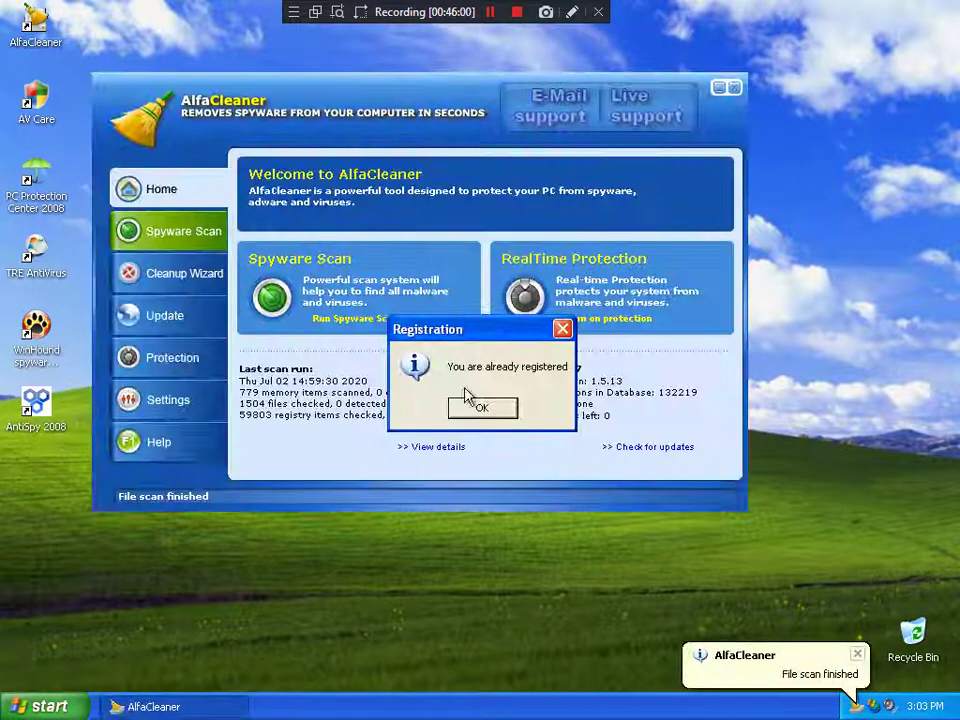
Step: Dismiss the already-registered notice and try Help's Bug report link, cancelling the mail setup
left_click(480, 410)
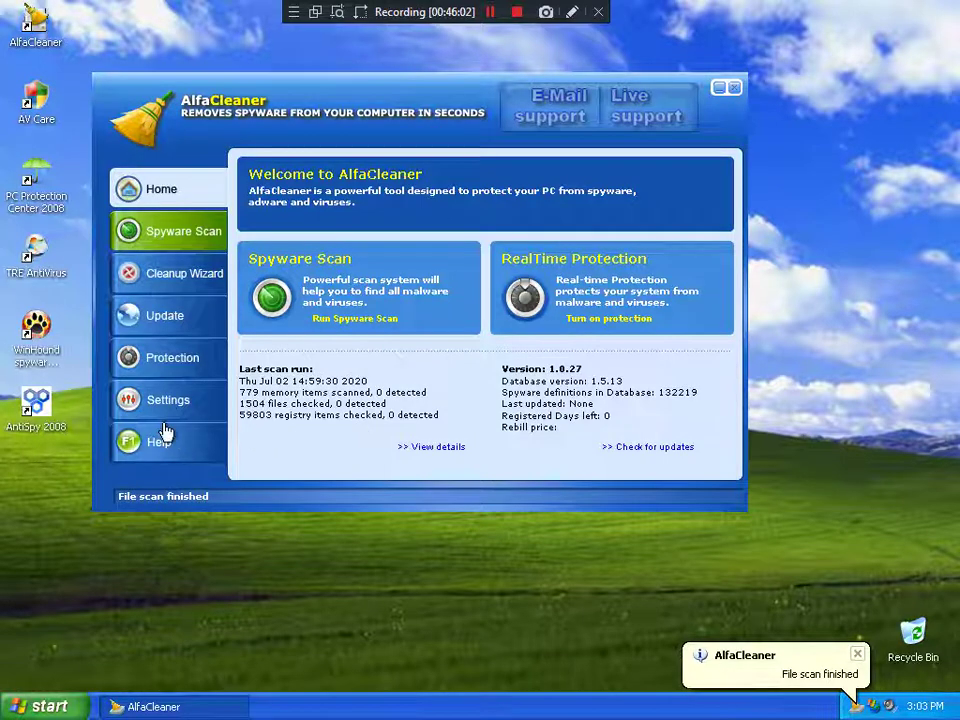
left_click(130, 439)
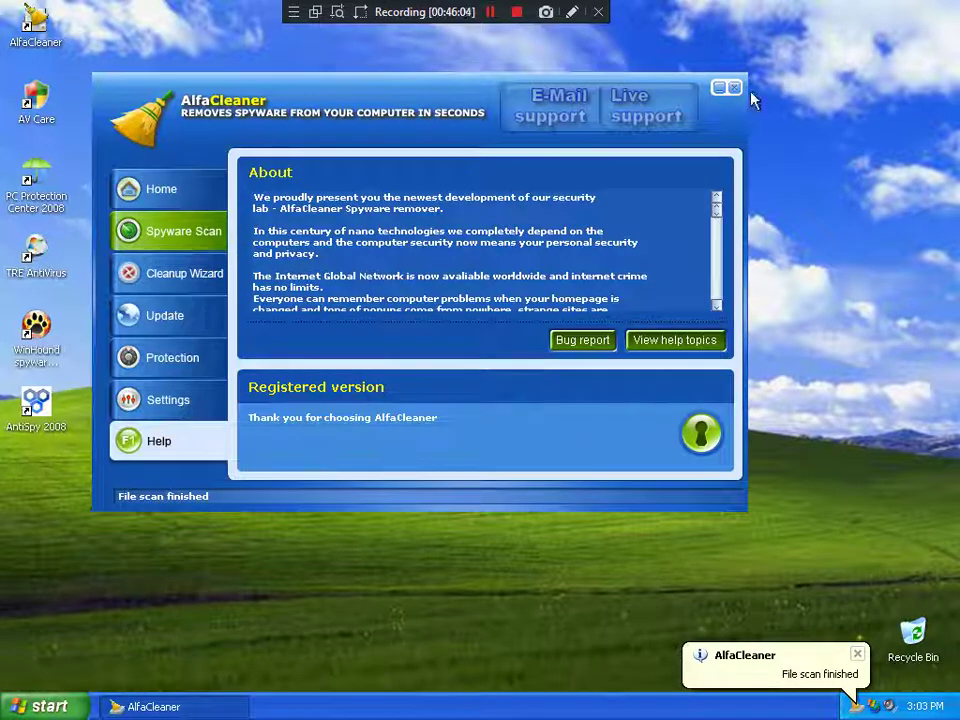
left_click(600, 343)
left_click(486, 447)
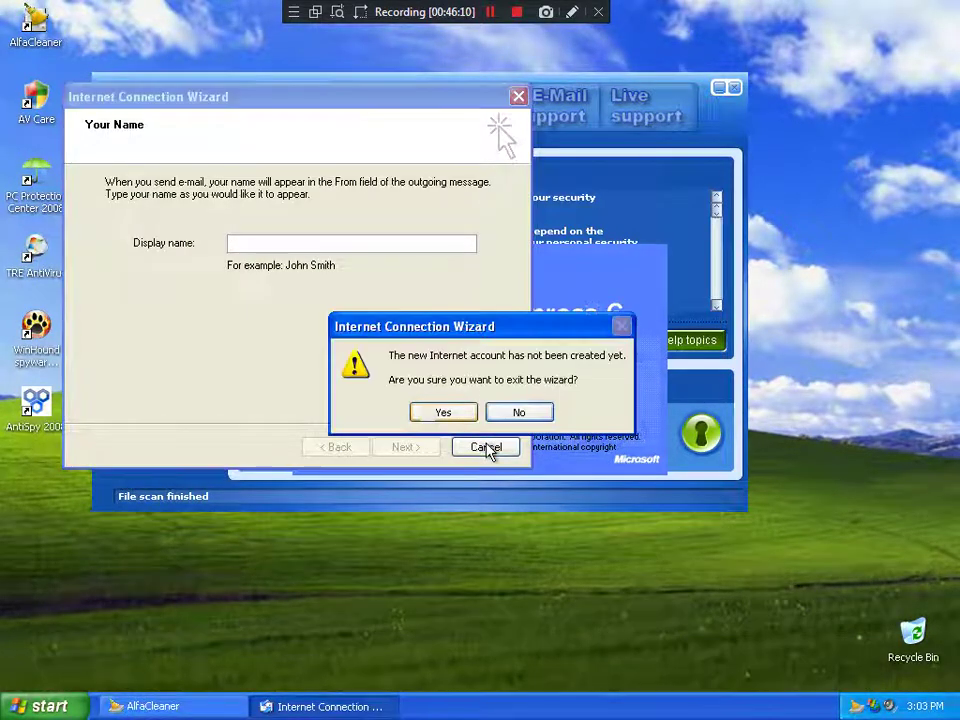
left_click(443, 412)
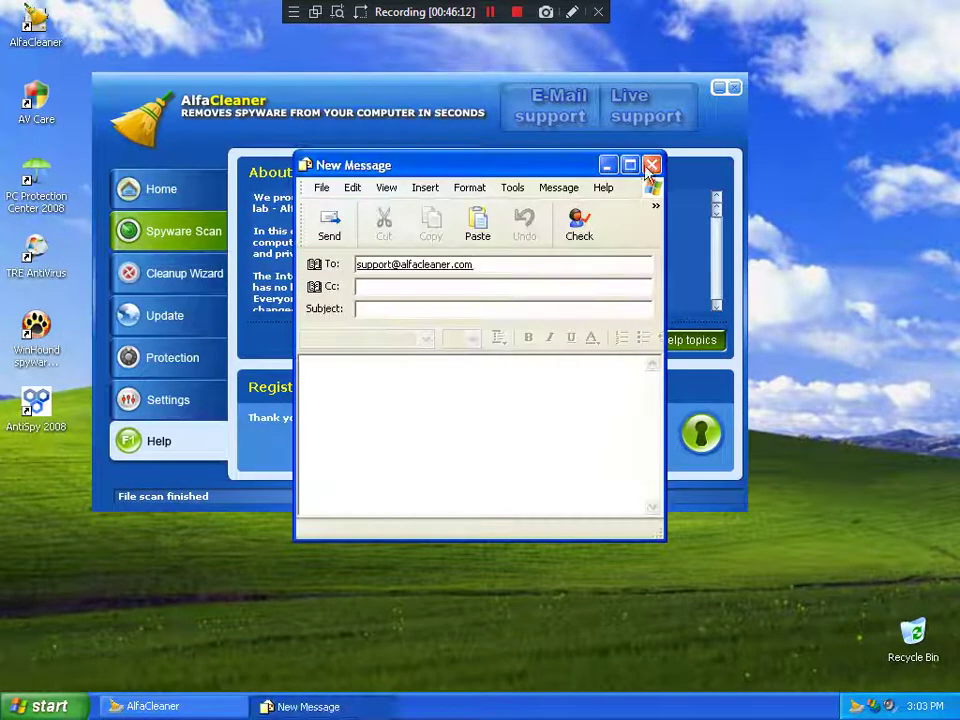
left_click(650, 166)
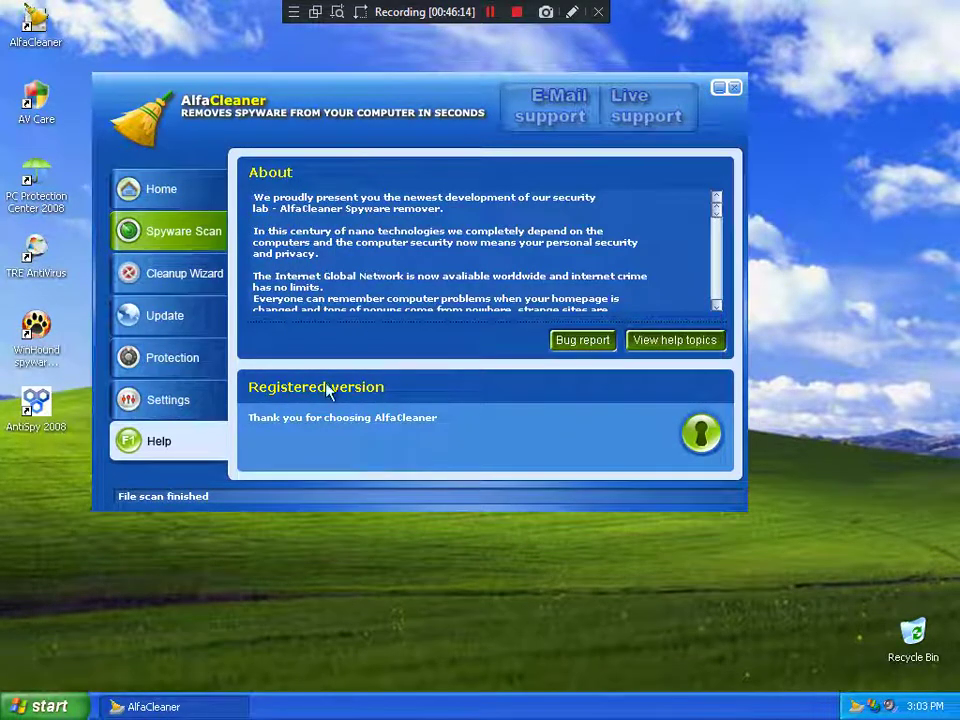
Step: Try View help topics, glance at Settings, protection level and cleanup wizard, then close AlfaCleaner
left_click(680, 342)
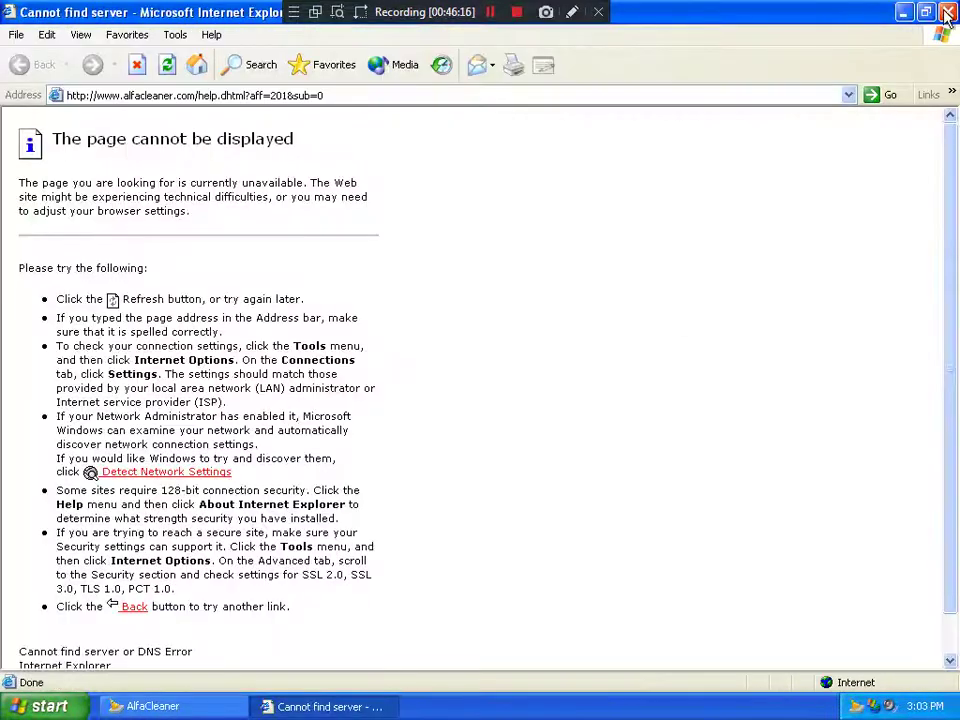
left_click(947, 14)
left_click(134, 402)
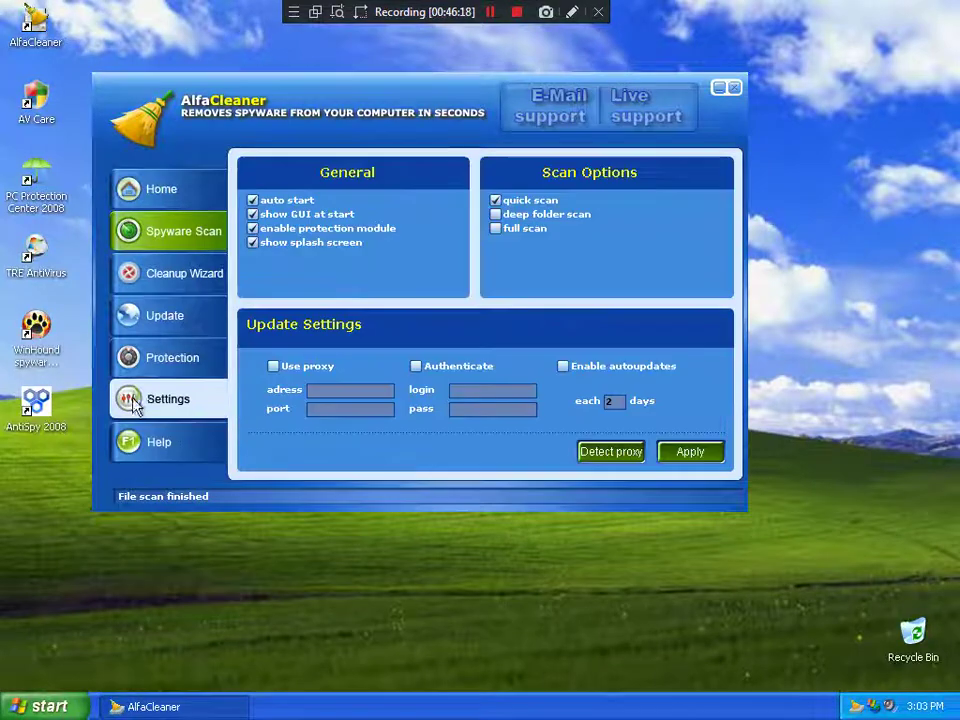
left_click(140, 360)
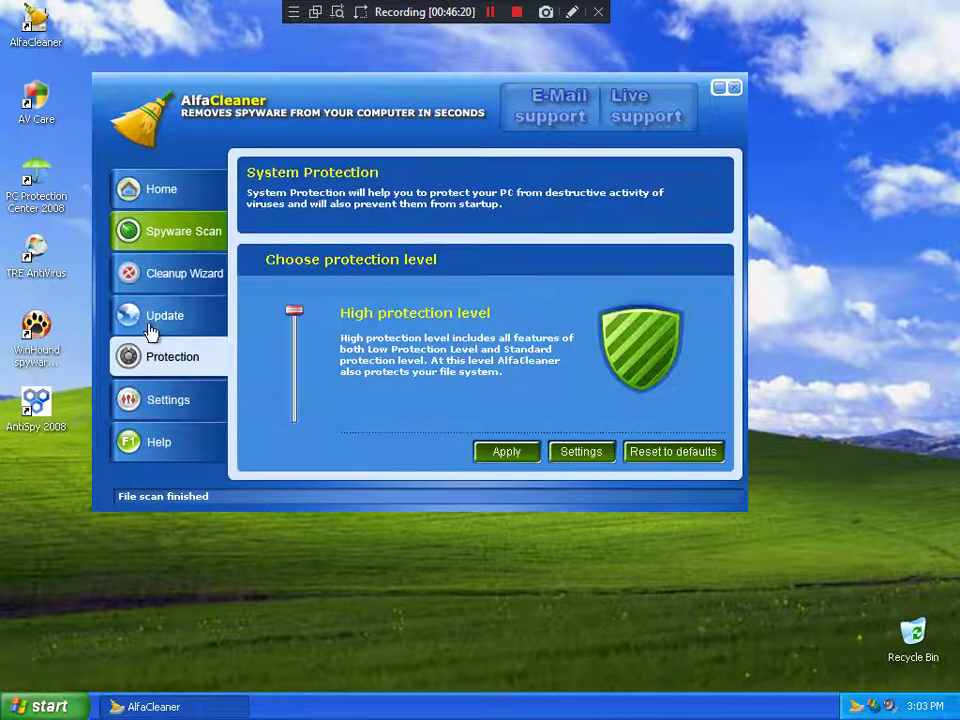
left_click(135, 272)
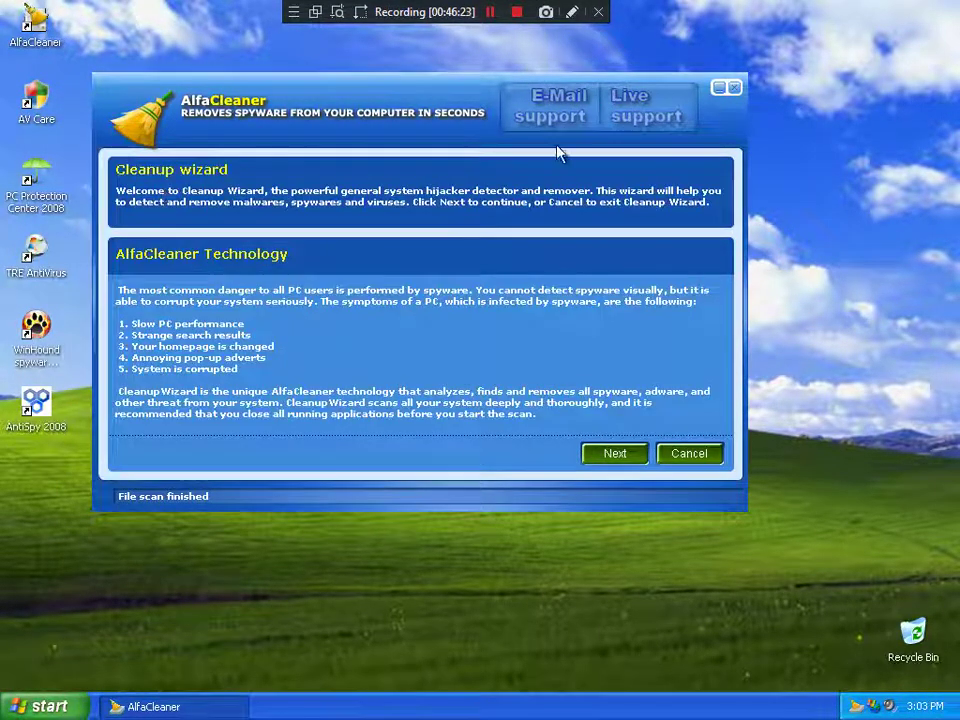
left_click(727, 92)
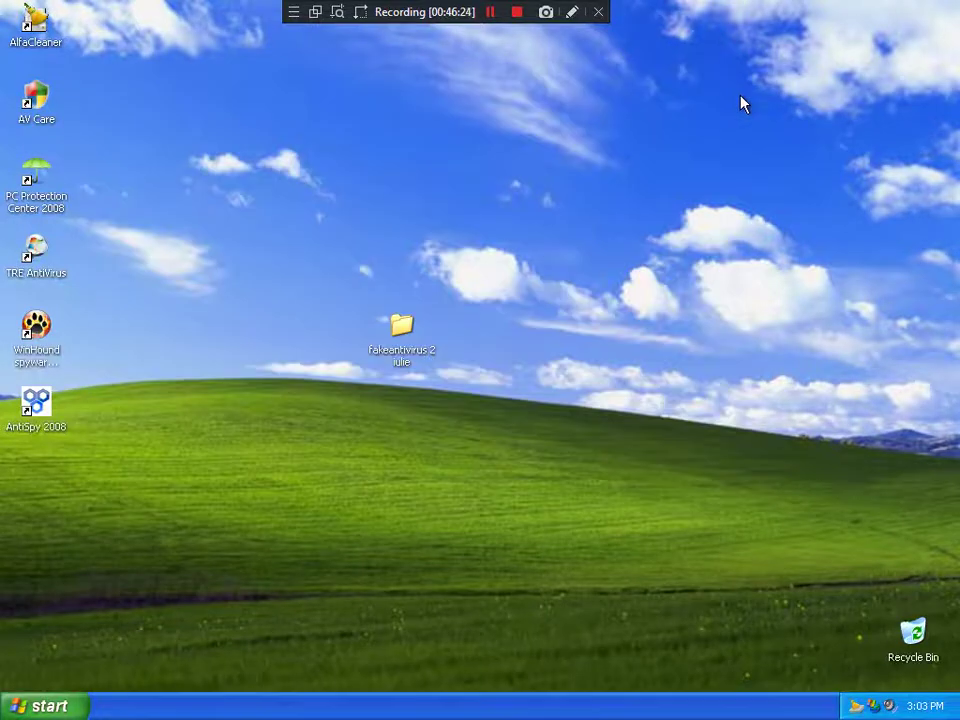